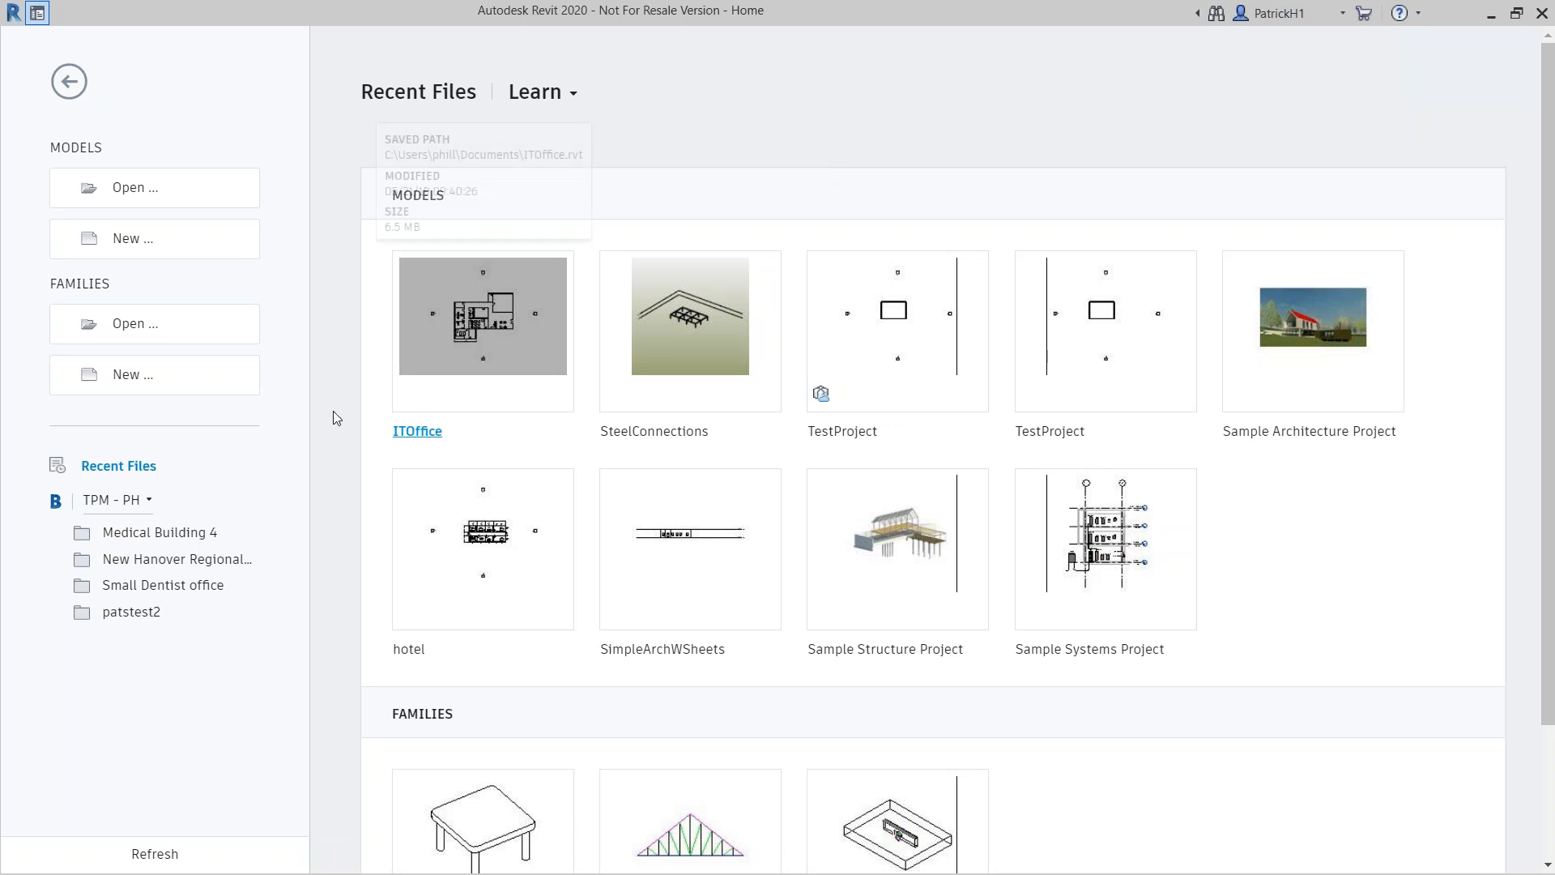
{"action": "key", "text": "ctrl"}
{"action": "key", "text": "ctrl"}
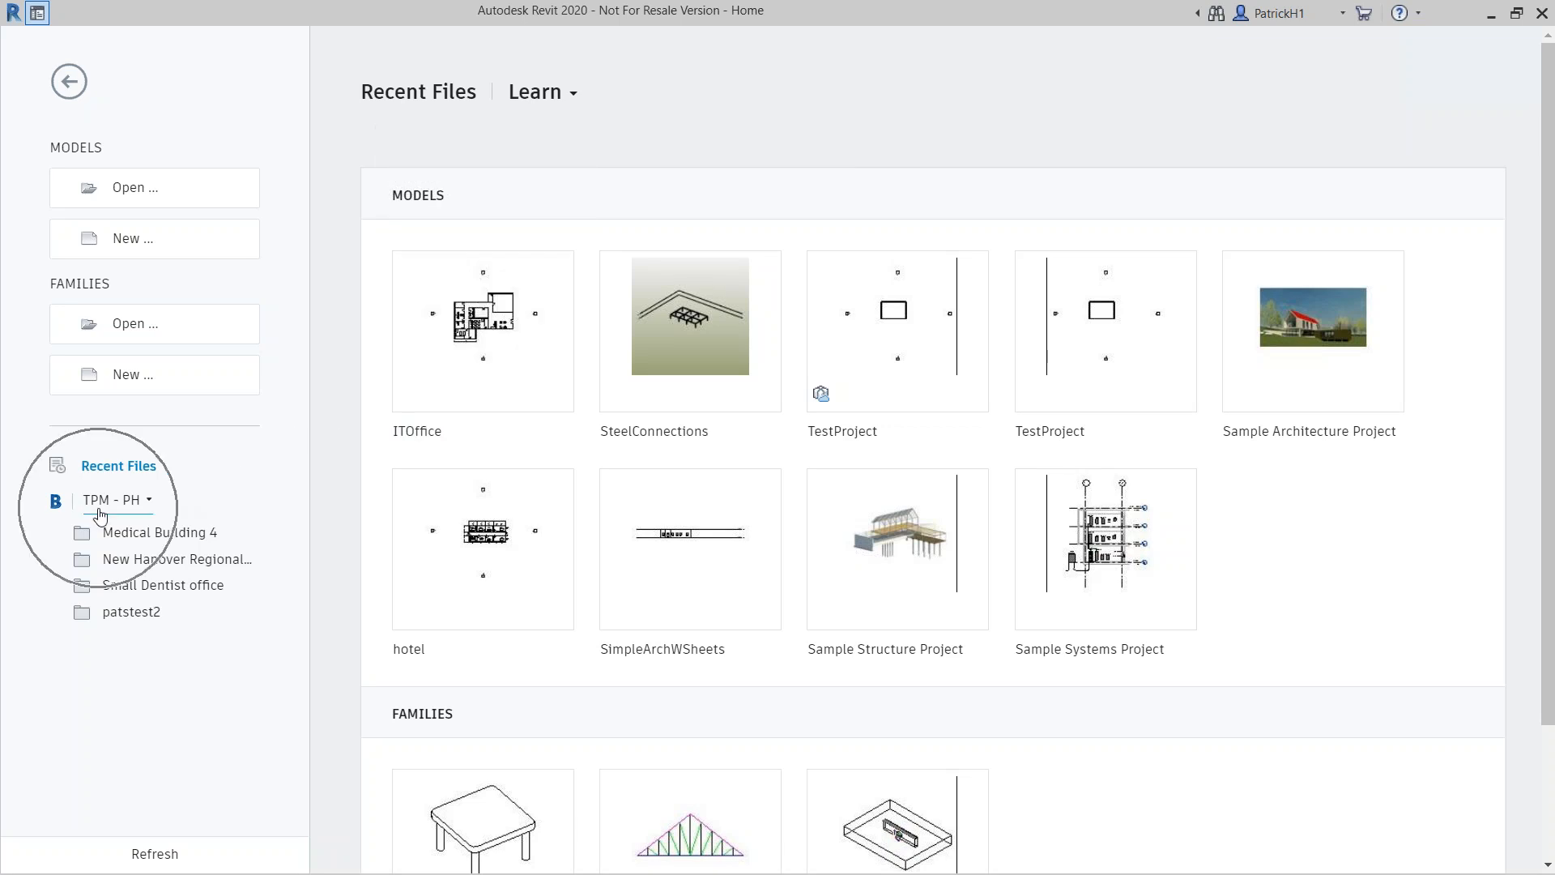
{"action": "key", "text": "ctrl"}
{"action": "key", "text": "ctrl"}
{"action": "key", "text": "ctrl"}
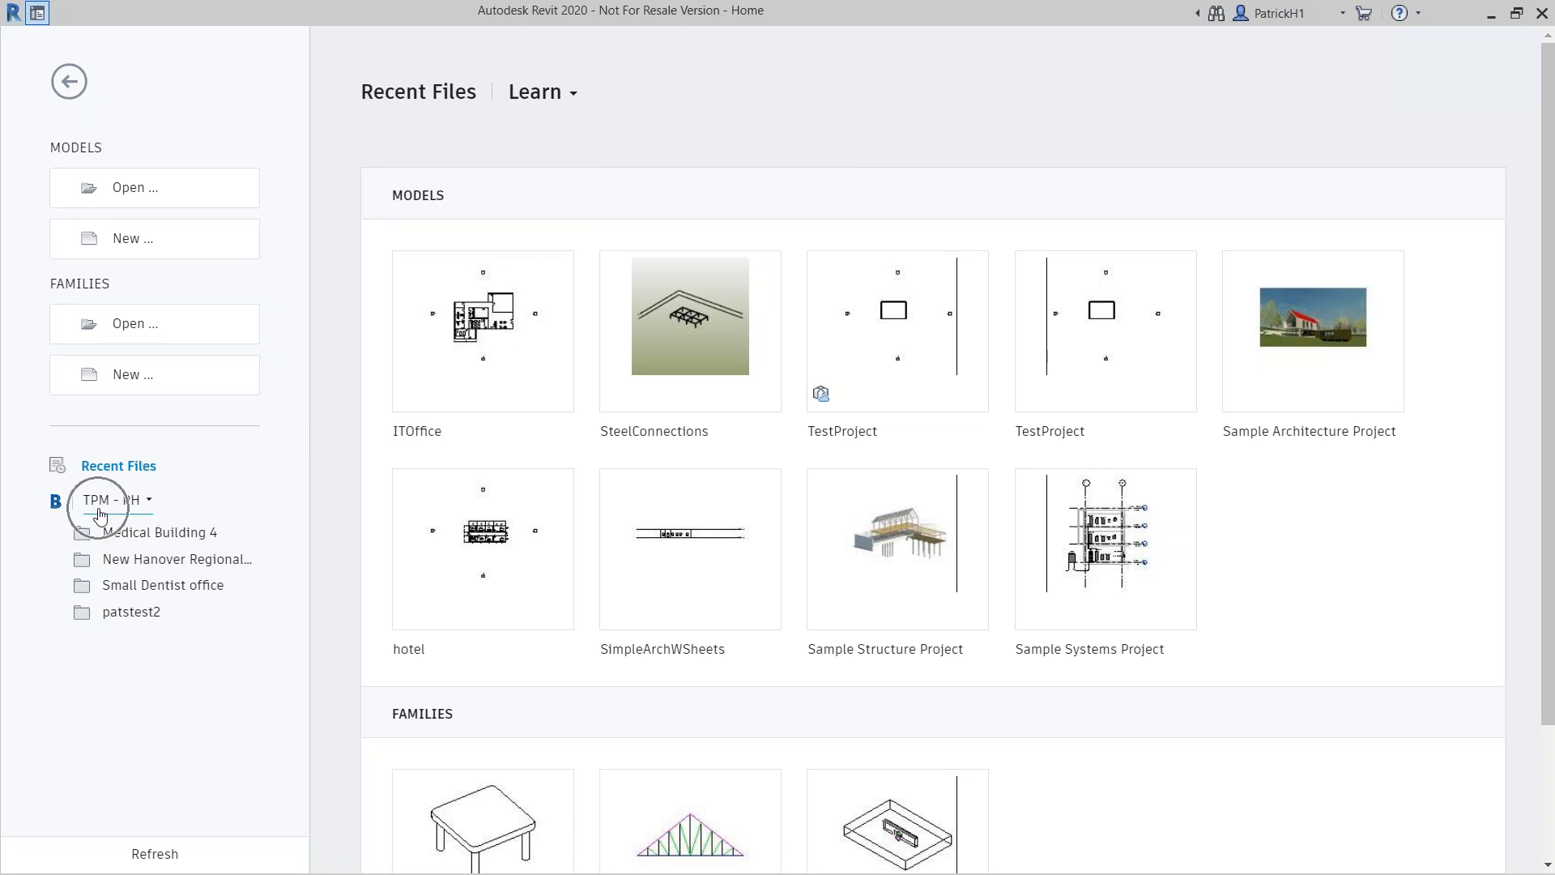
{"action": "key", "text": "ctrl"}
{"action": "left_click", "coordinate": [135, 191]}
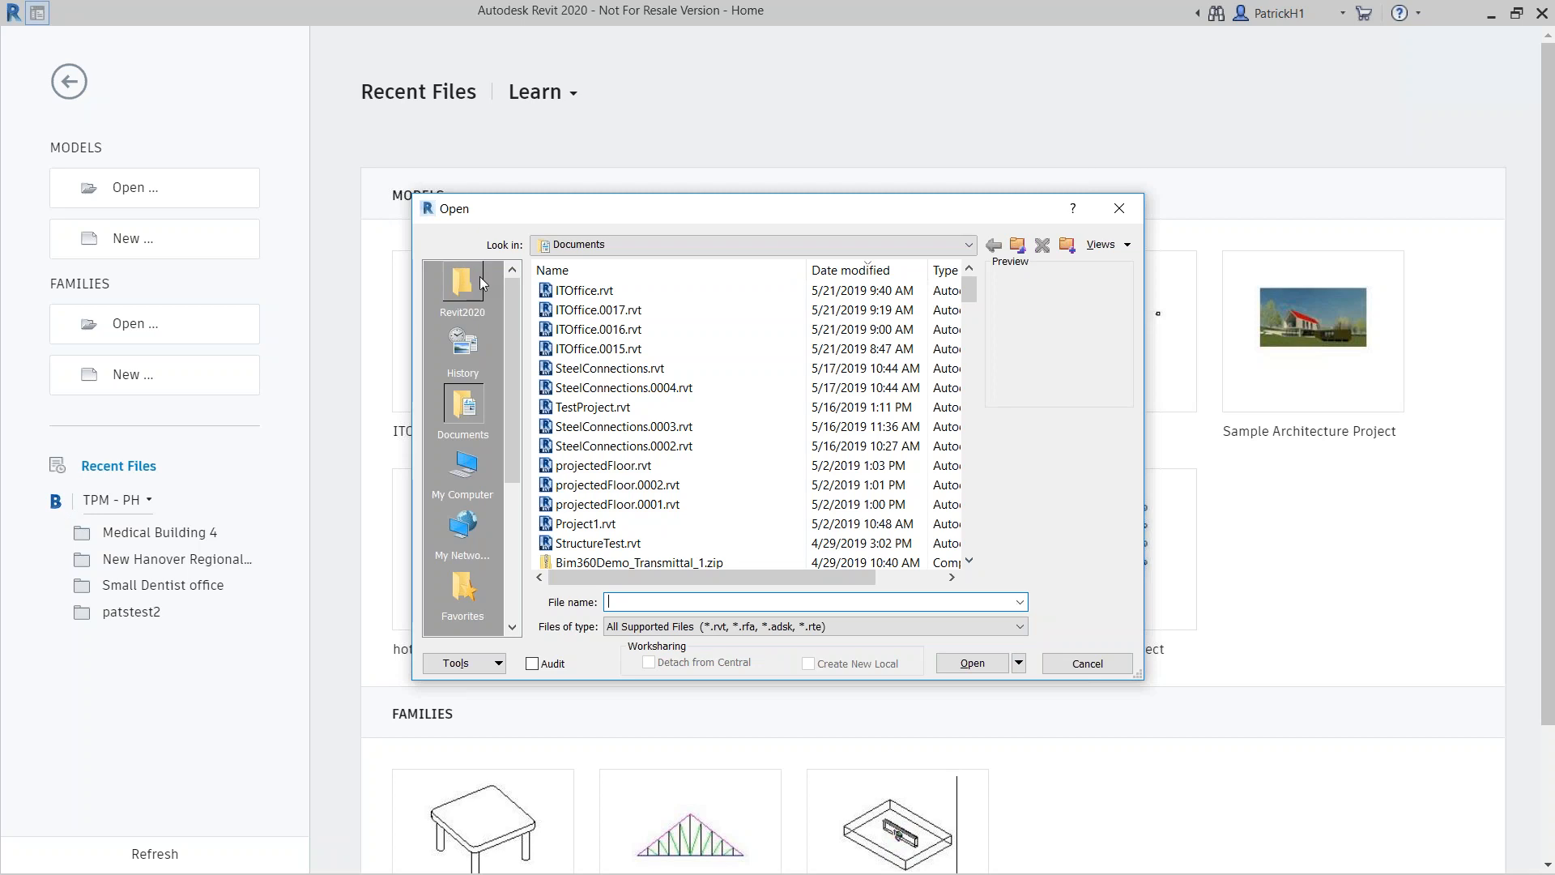
{"action": "left_click", "coordinate": [1118, 209]}
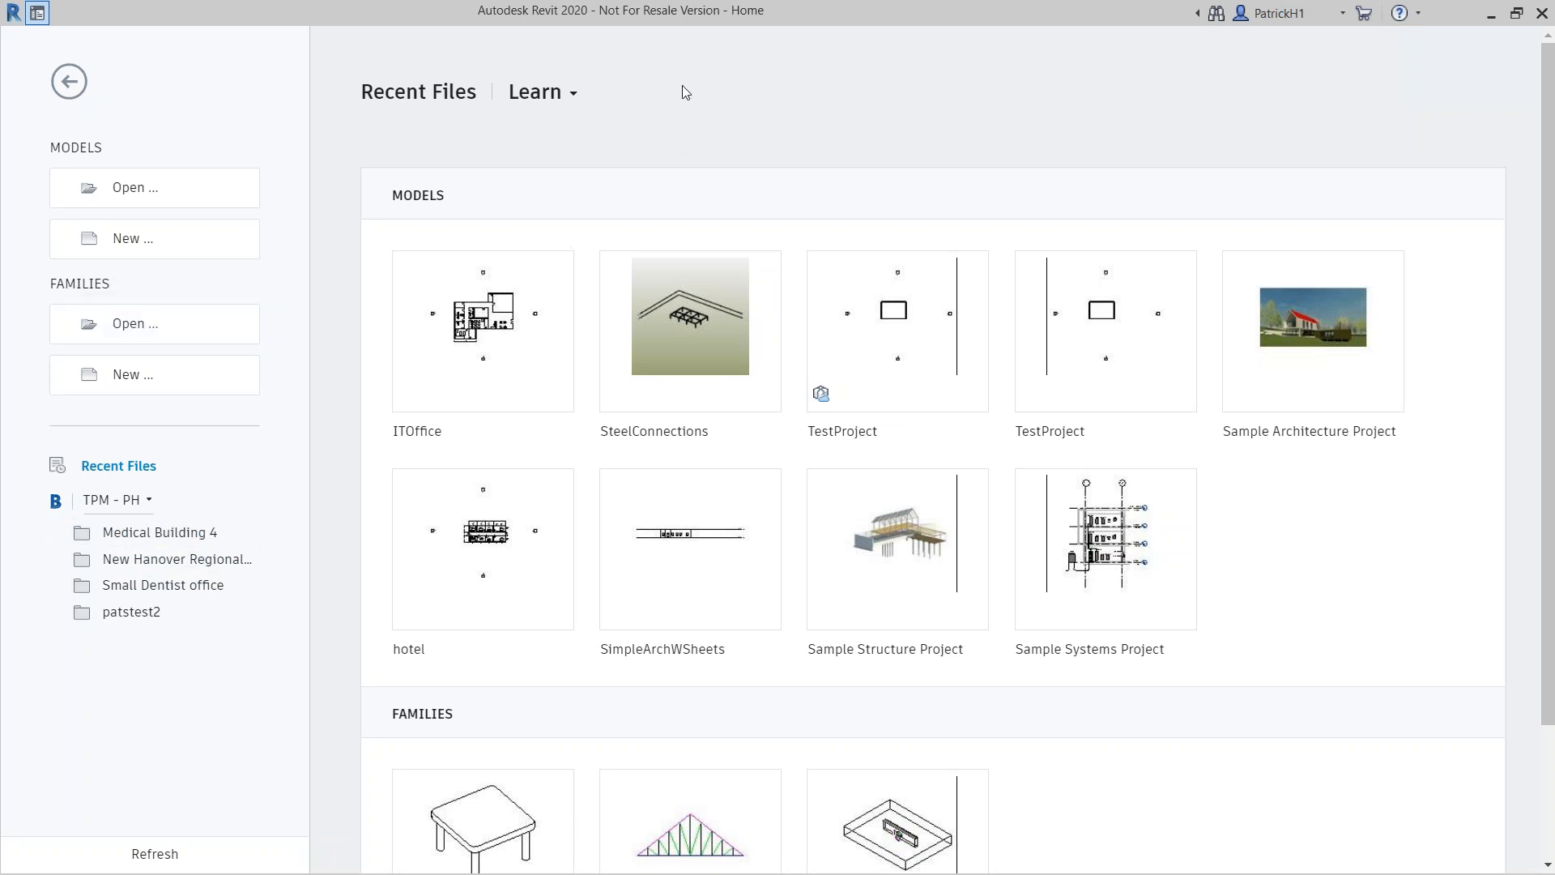
Open the TestProject cloud model from the patstest2 Project Files folder, close it, and mark it in the file list
{"action": "left_click", "coordinate": [133, 614]}
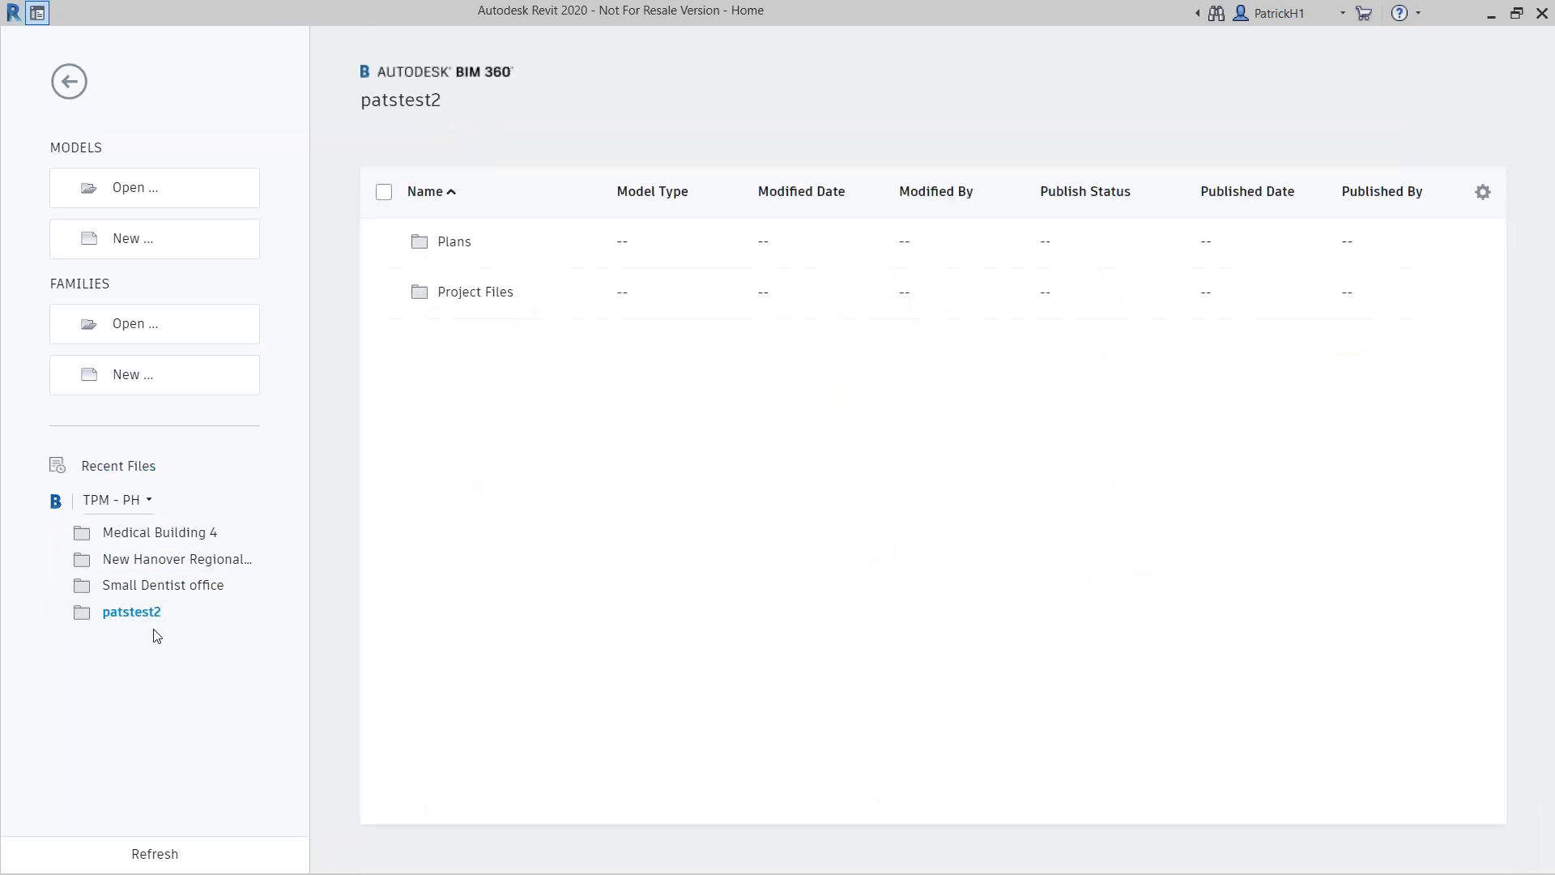
{"action": "left_click", "coordinate": [480, 297]}
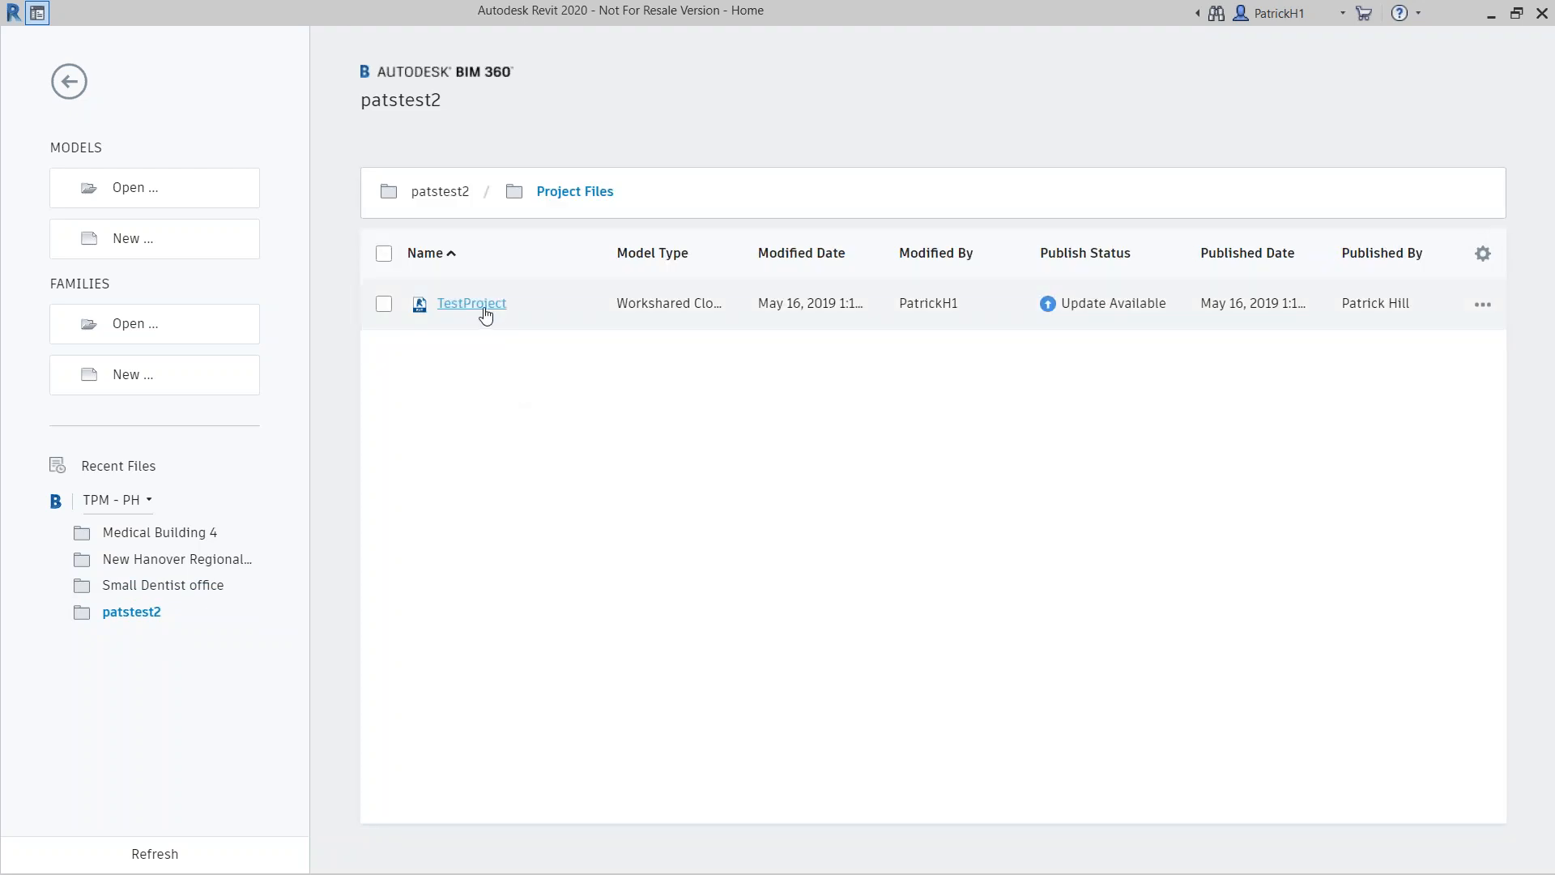
{"action": "left_click", "coordinate": [482, 306]}
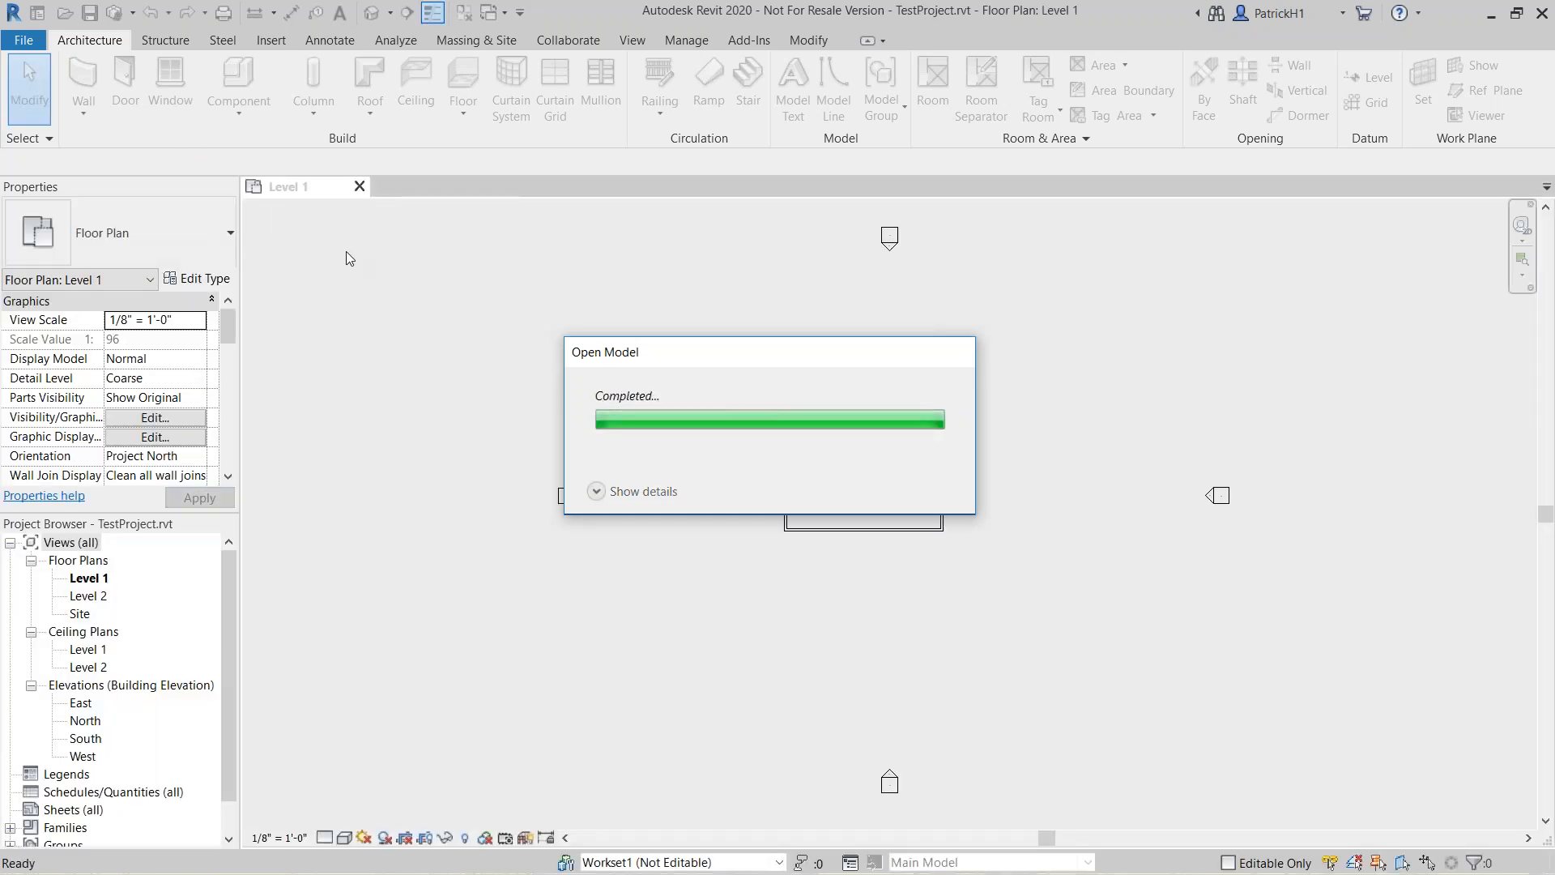
{"action": "left_click", "coordinate": [359, 188]}
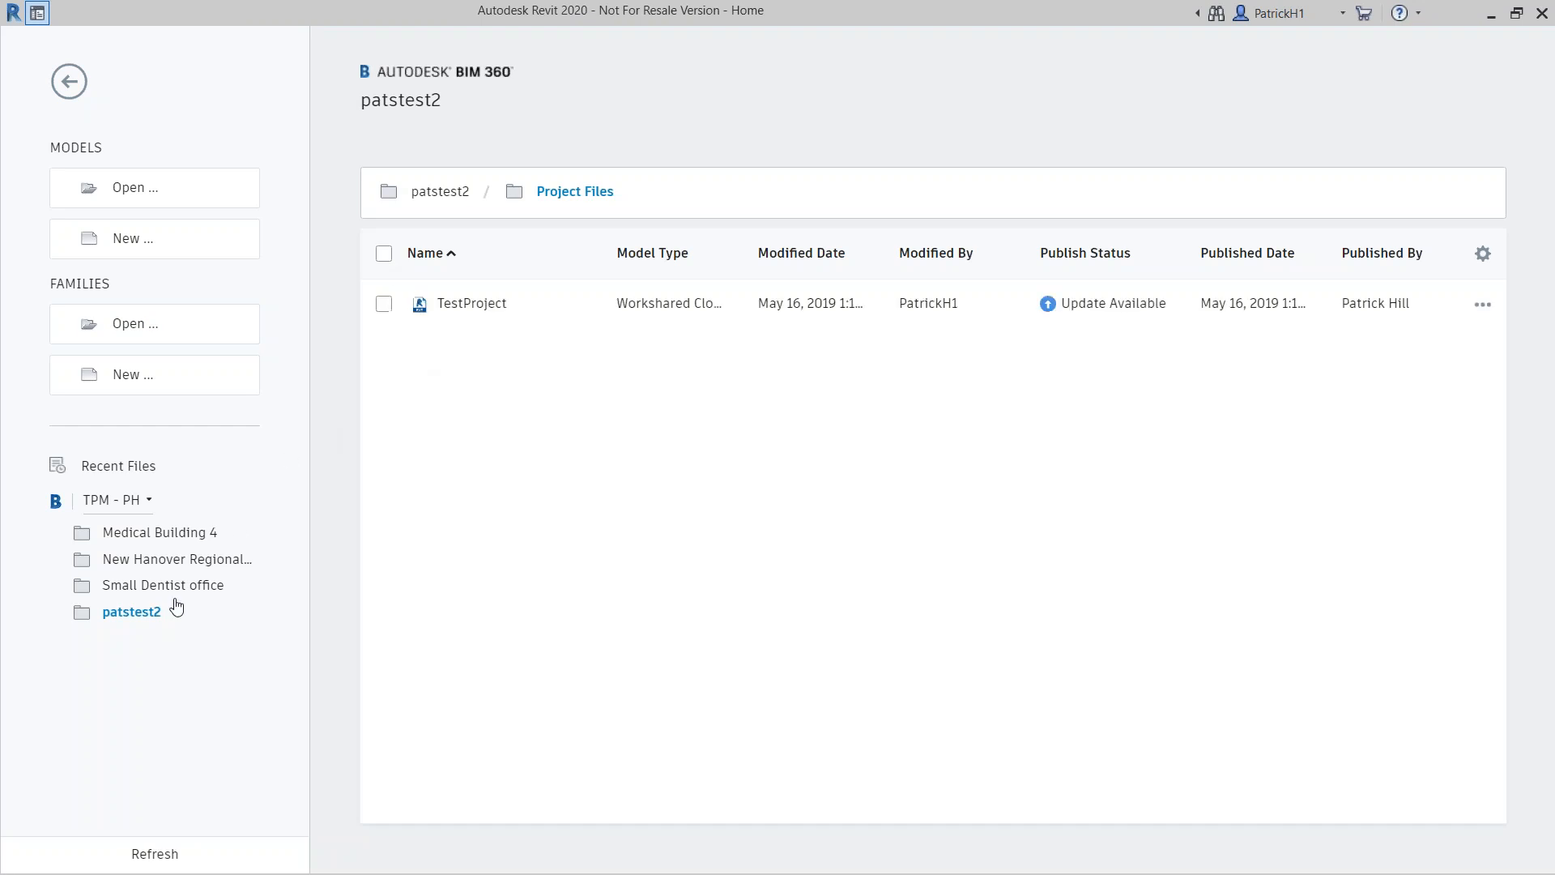
{"action": "left_click", "coordinate": [384, 305]}
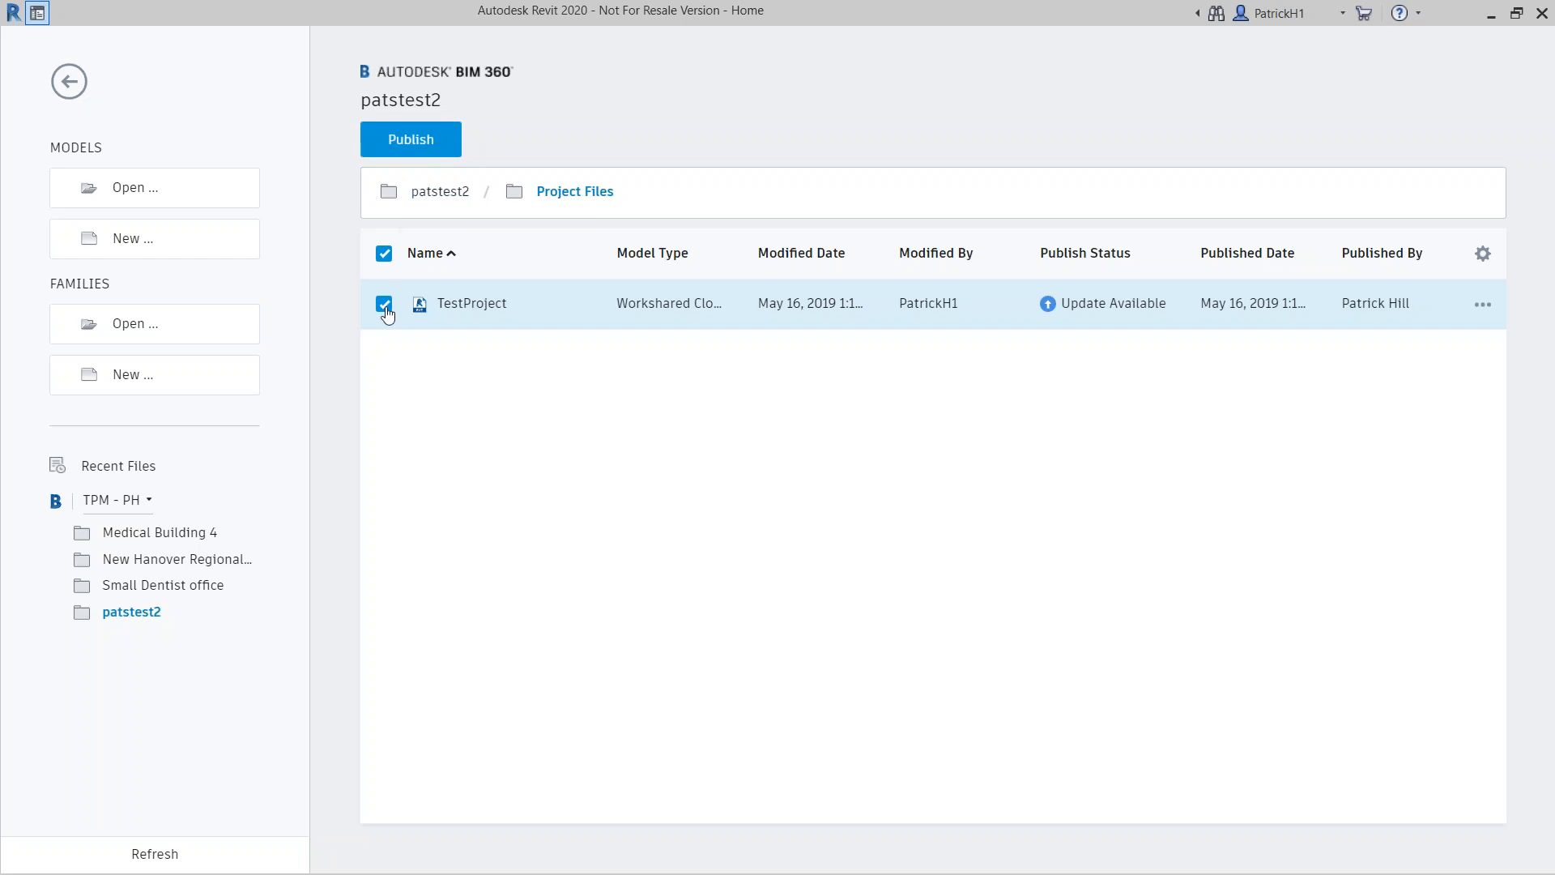
Return to the recent files and open the SteelConnections model
{"action": "left_click", "coordinate": [123, 465]}
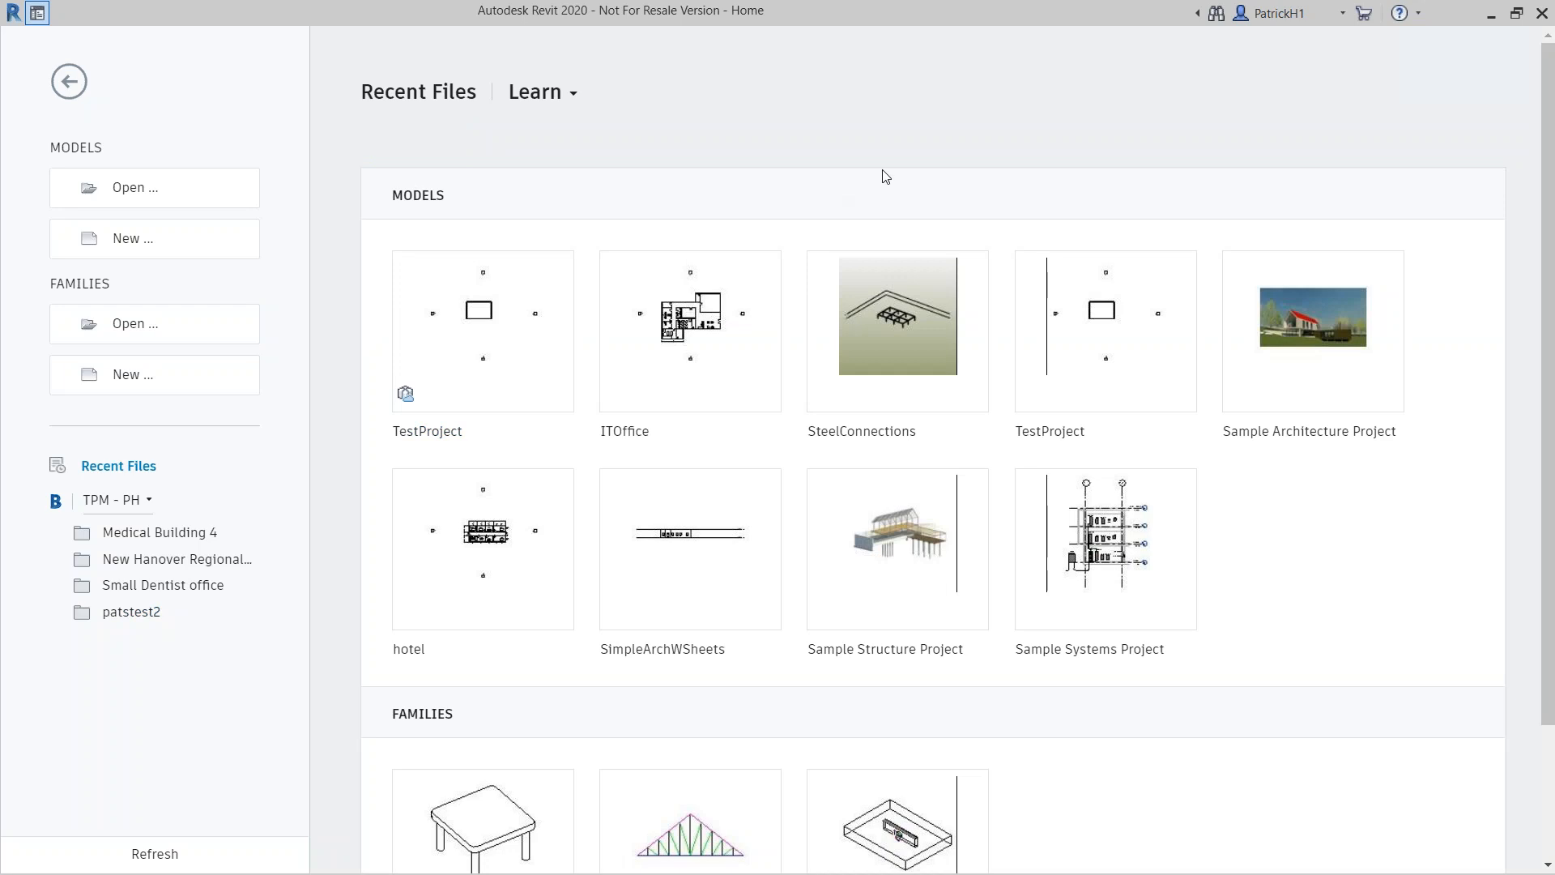
{"action": "mouse_move", "coordinate": [704, 336]}
{"action": "left_click", "coordinate": [897, 338]}
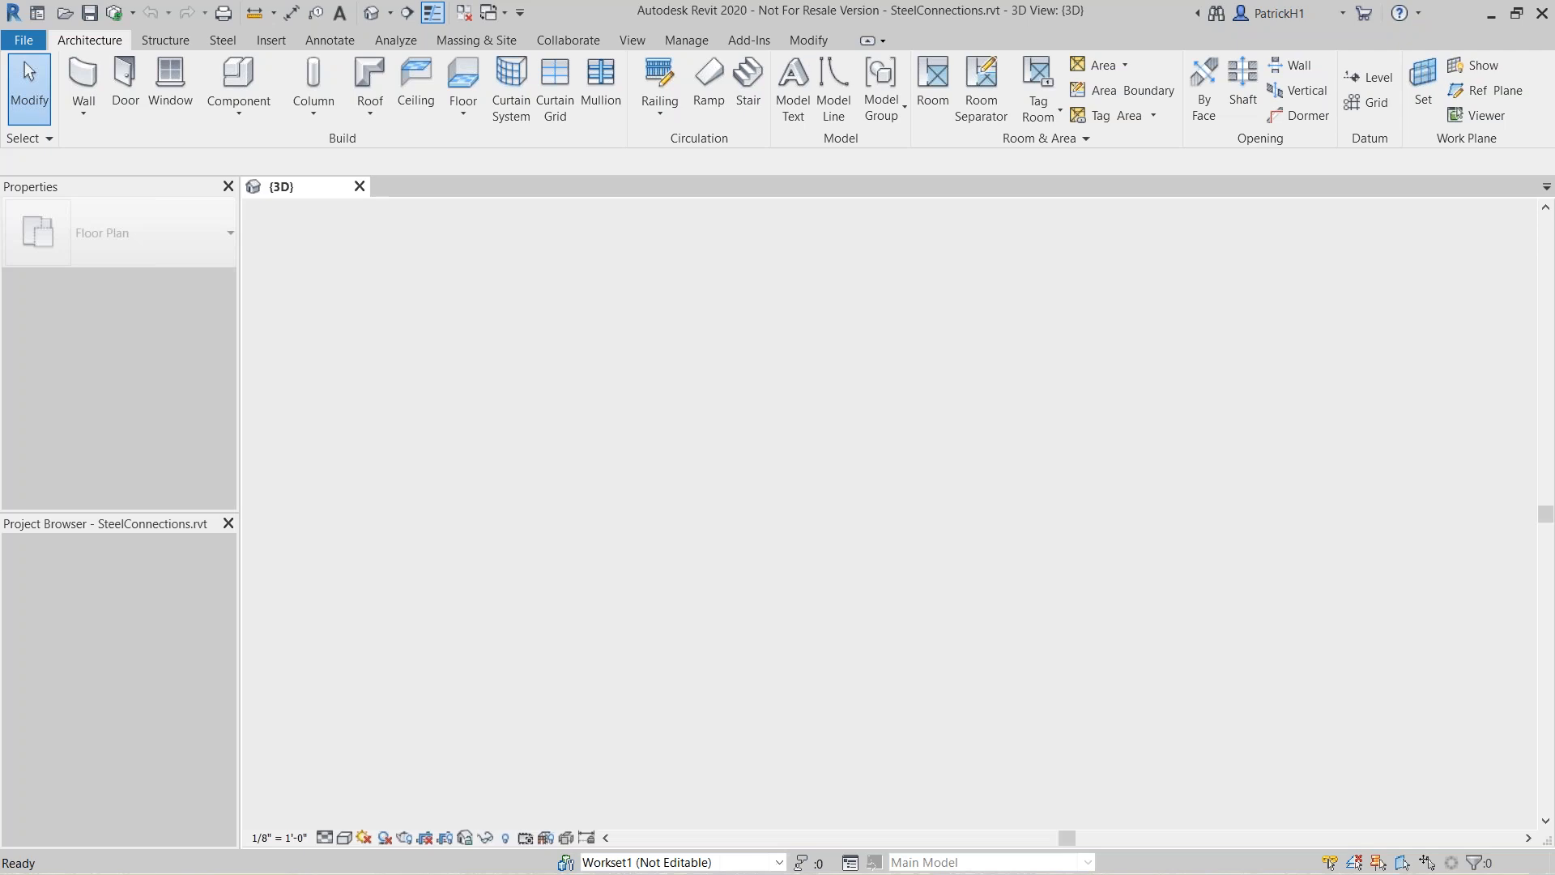
Examine the joint where the two W12X26 beams meet the W10X49 column in the 3D view
{"action": "scroll", "coordinate": [824, 444], "scroll_direction": "up", "scroll_amount": 5}
{"action": "scroll", "coordinate": [834, 418], "scroll_direction": "up", "scroll_amount": 5}
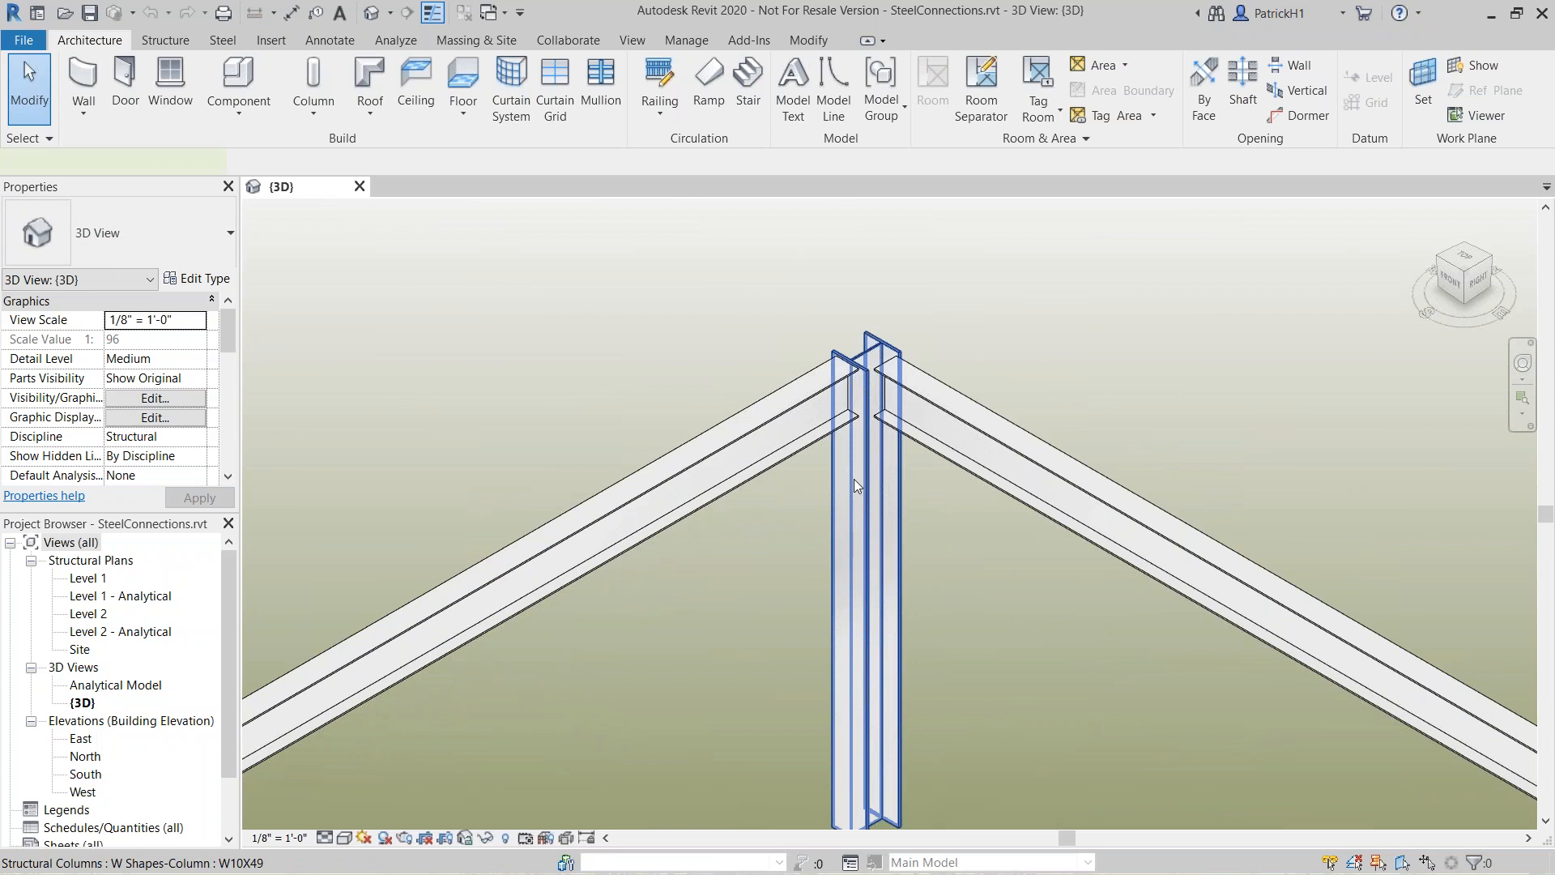
{"action": "left_click", "coordinate": [822, 558]}
{"action": "middle_click_drag", "start_coordinate": [822, 558], "coordinate": [844, 449], "text": "shift"}
{"action": "scroll", "coordinate": [780, 555], "scroll_direction": "up", "scroll_amount": 5}
{"action": "left_click", "coordinate": [1025, 541]}
{"action": "scroll", "coordinate": [1029, 550], "scroll_direction": "down", "scroll_amount": 3}
{"action": "middle_click_drag", "start_coordinate": [1004, 643], "coordinate": [978, 676], "text": "shift"}
{"action": "middle_click_drag", "start_coordinate": [1076, 416], "coordinate": [1090, 400], "text": "shift"}
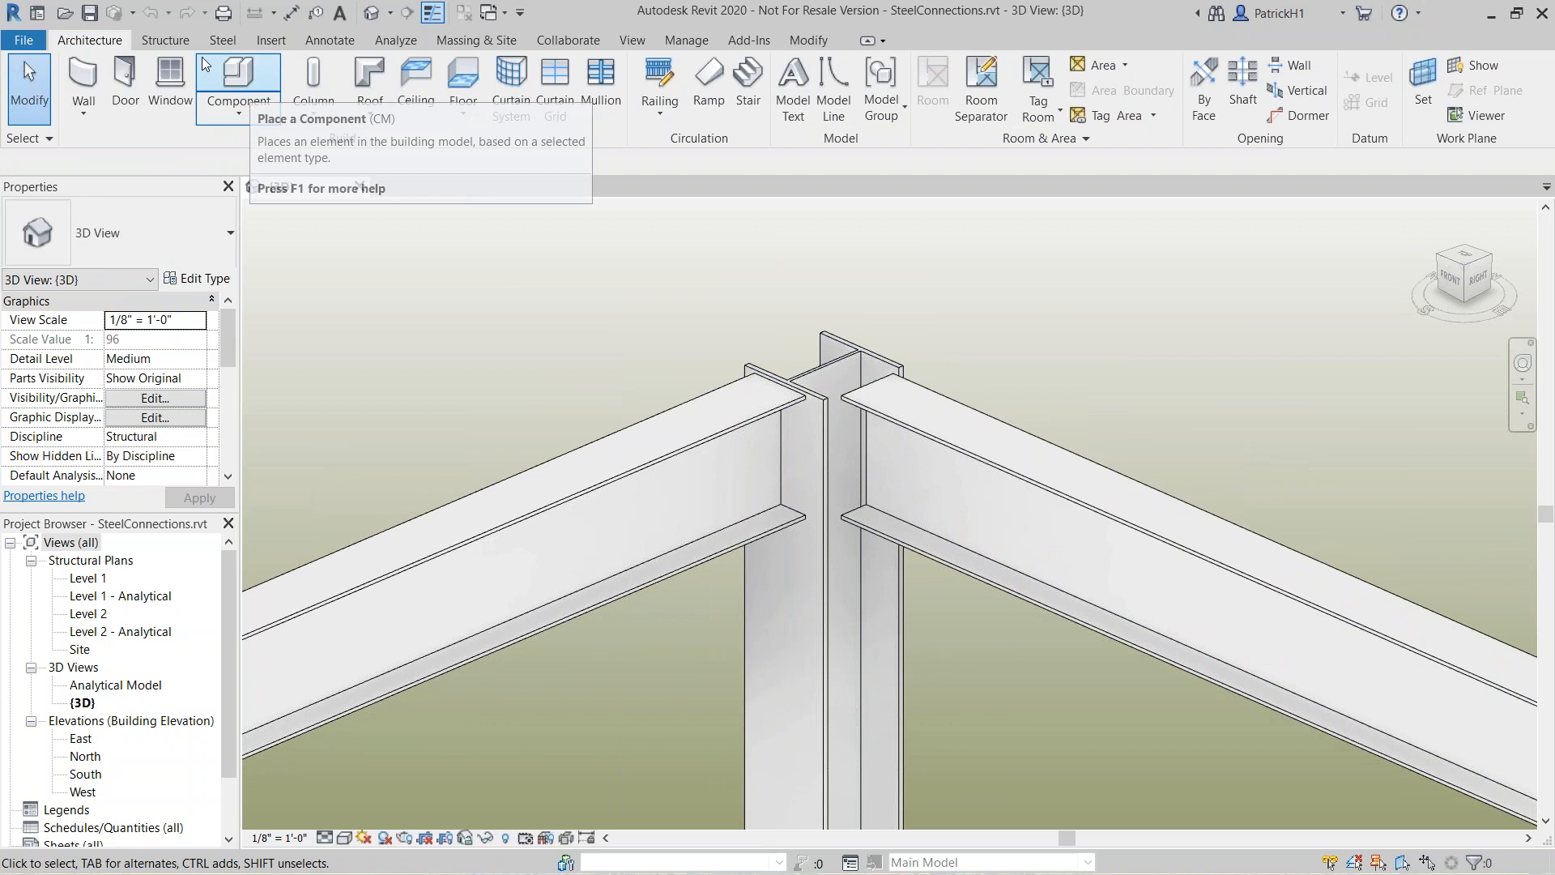
Browse the available connections in Structural Connection Settings for Tube connections and General bracings, and return to the All Connections group
{"action": "left_click", "coordinate": [165, 41]}
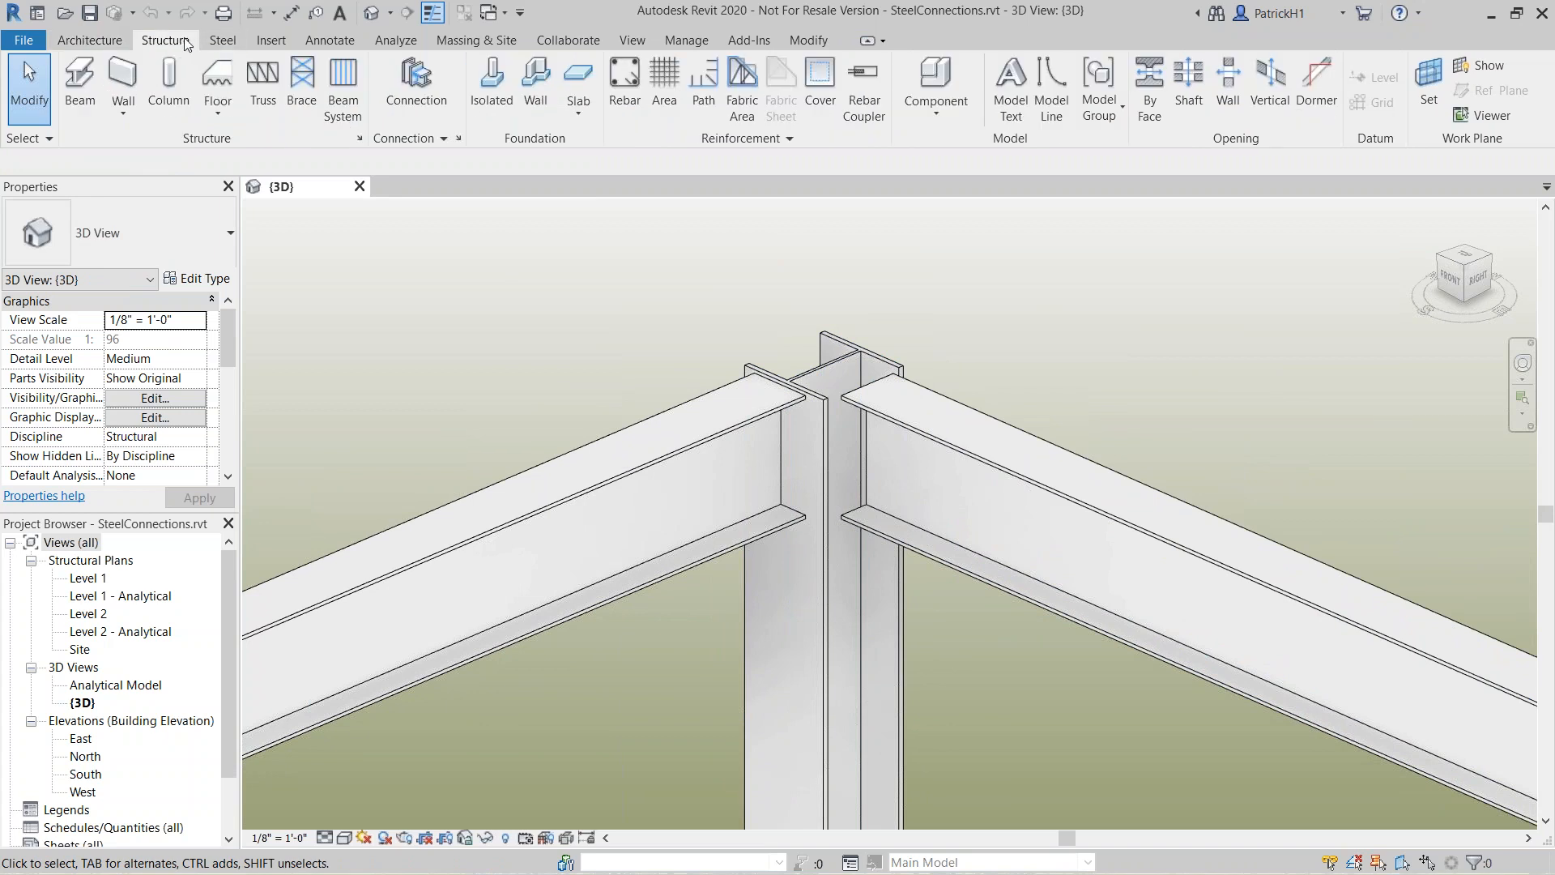
{"action": "left_click", "coordinate": [458, 139]}
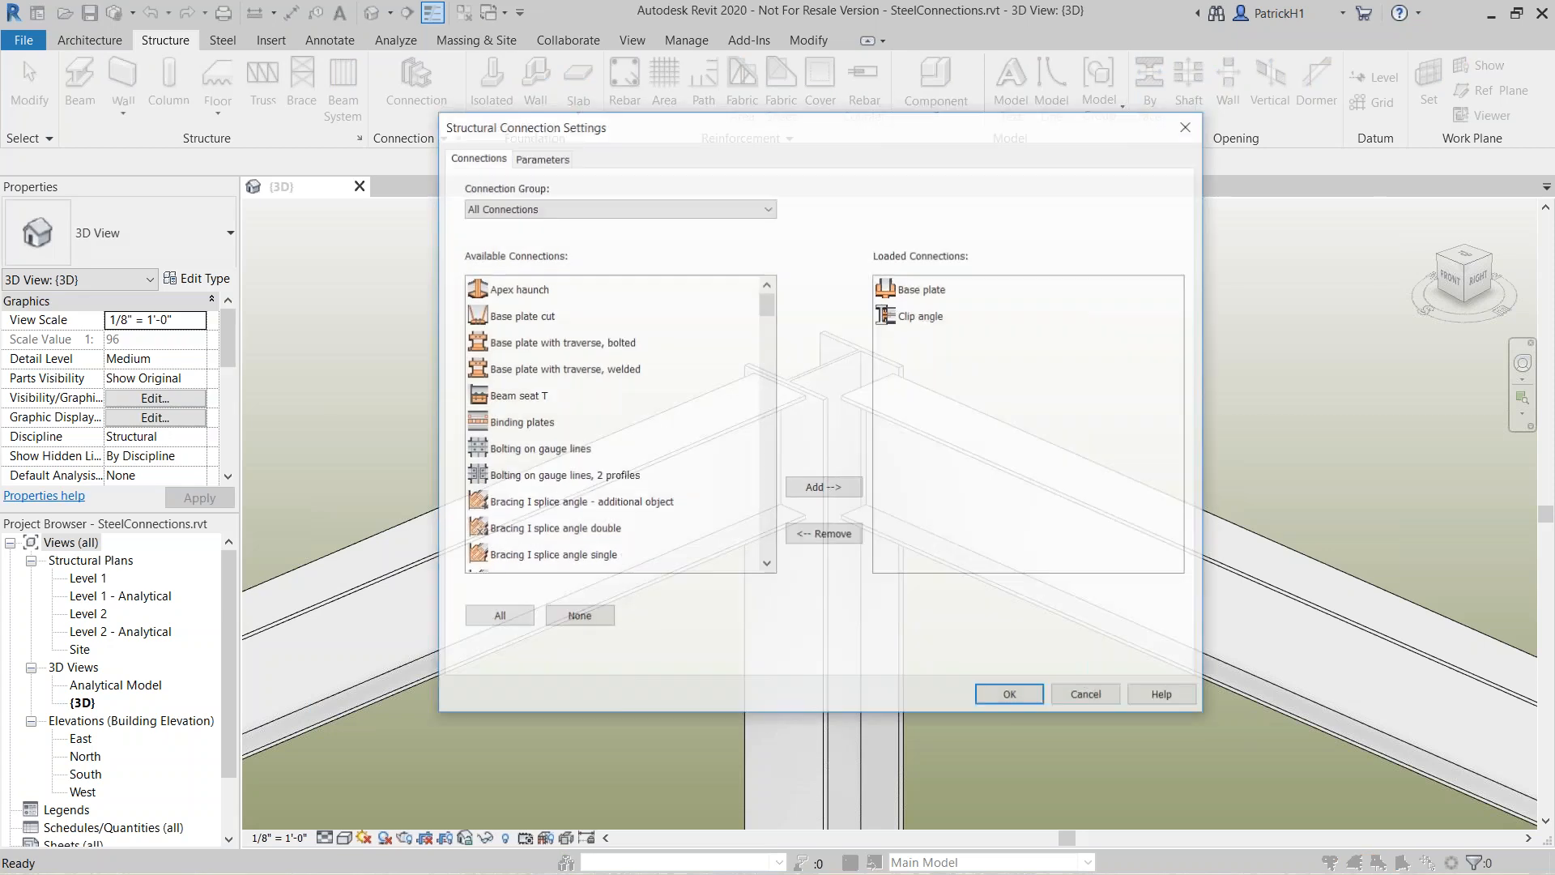
{"action": "mouse_move", "coordinate": [767, 301]}
{"action": "left_mouse_down"}
{"action": "mouse_move", "coordinate": [766, 504]}
{"action": "mouse_move", "coordinate": [779, 310]}
{"action": "left_mouse_up"}
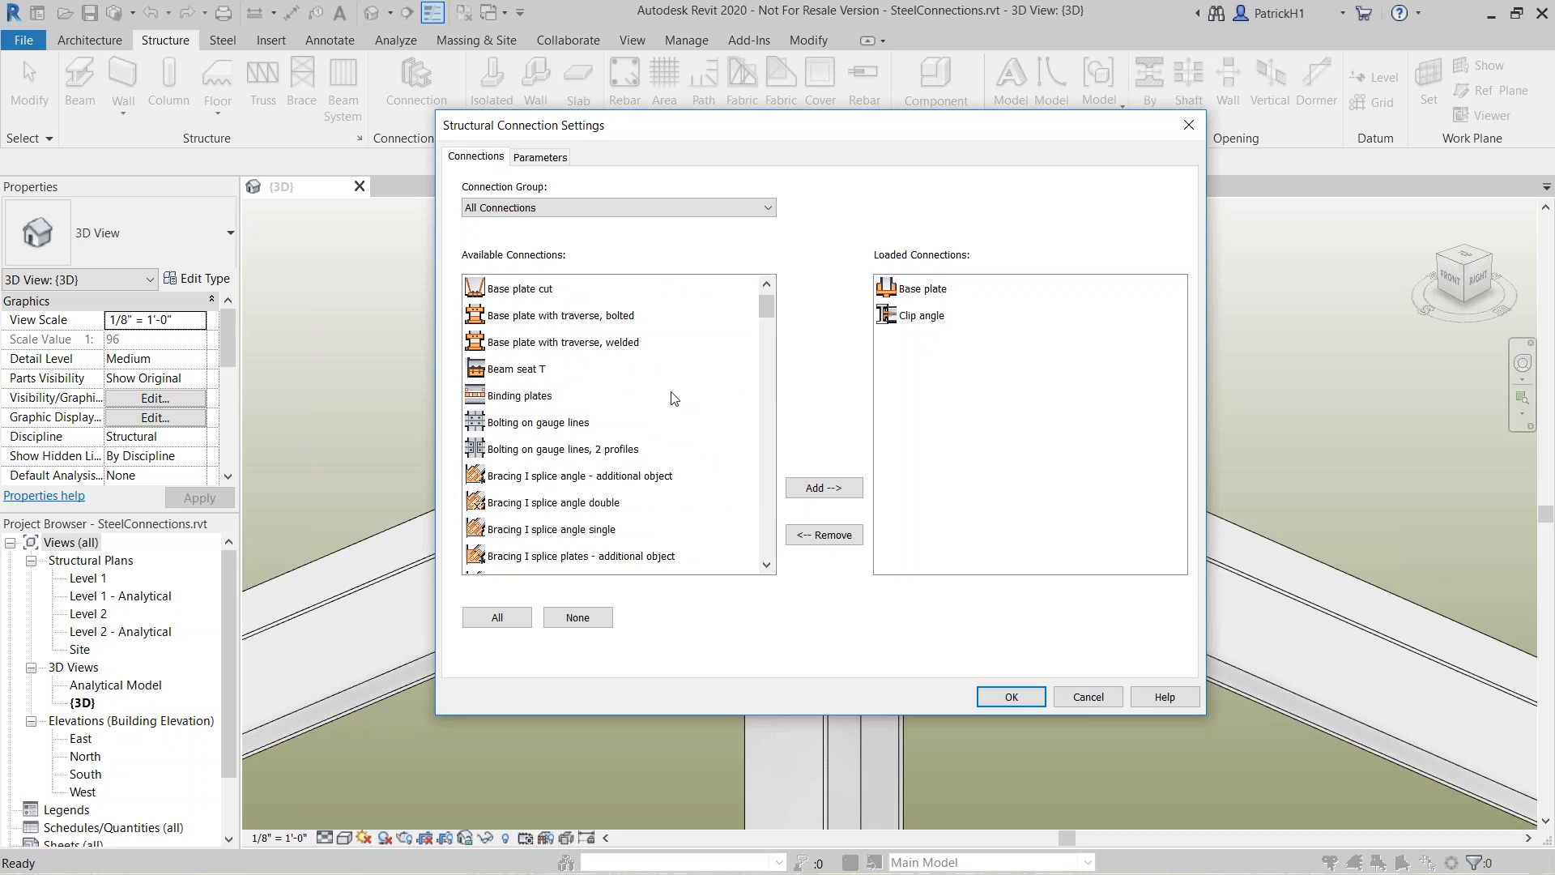
{"action": "left_click", "coordinate": [768, 209]}
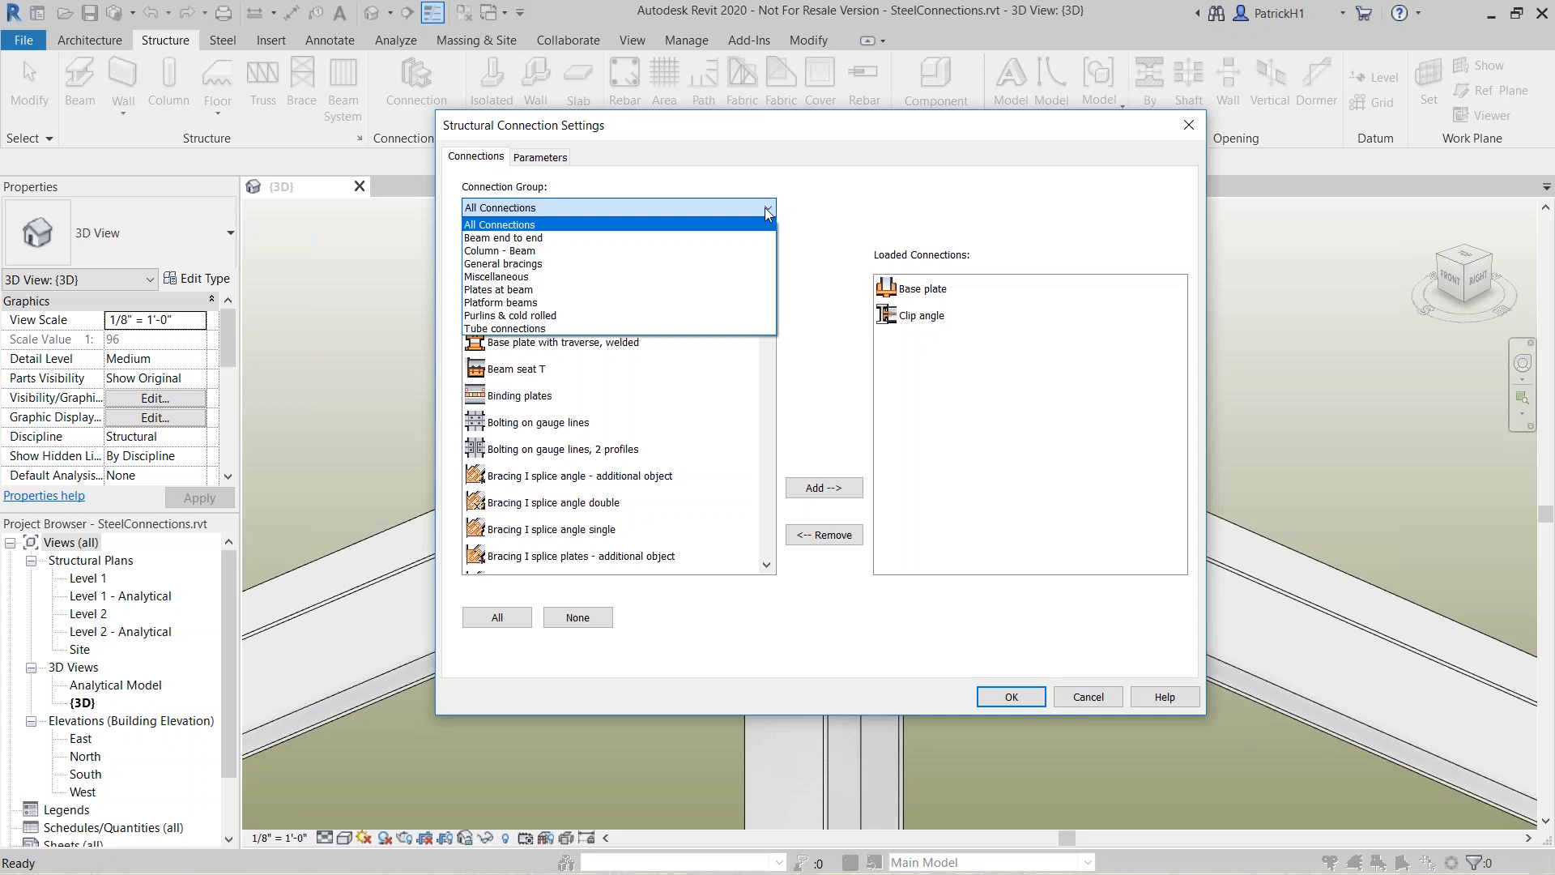
{"action": "left_click", "coordinate": [640, 328]}
{"action": "left_click_drag", "start_coordinate": [770, 322], "coordinate": [769, 358]}
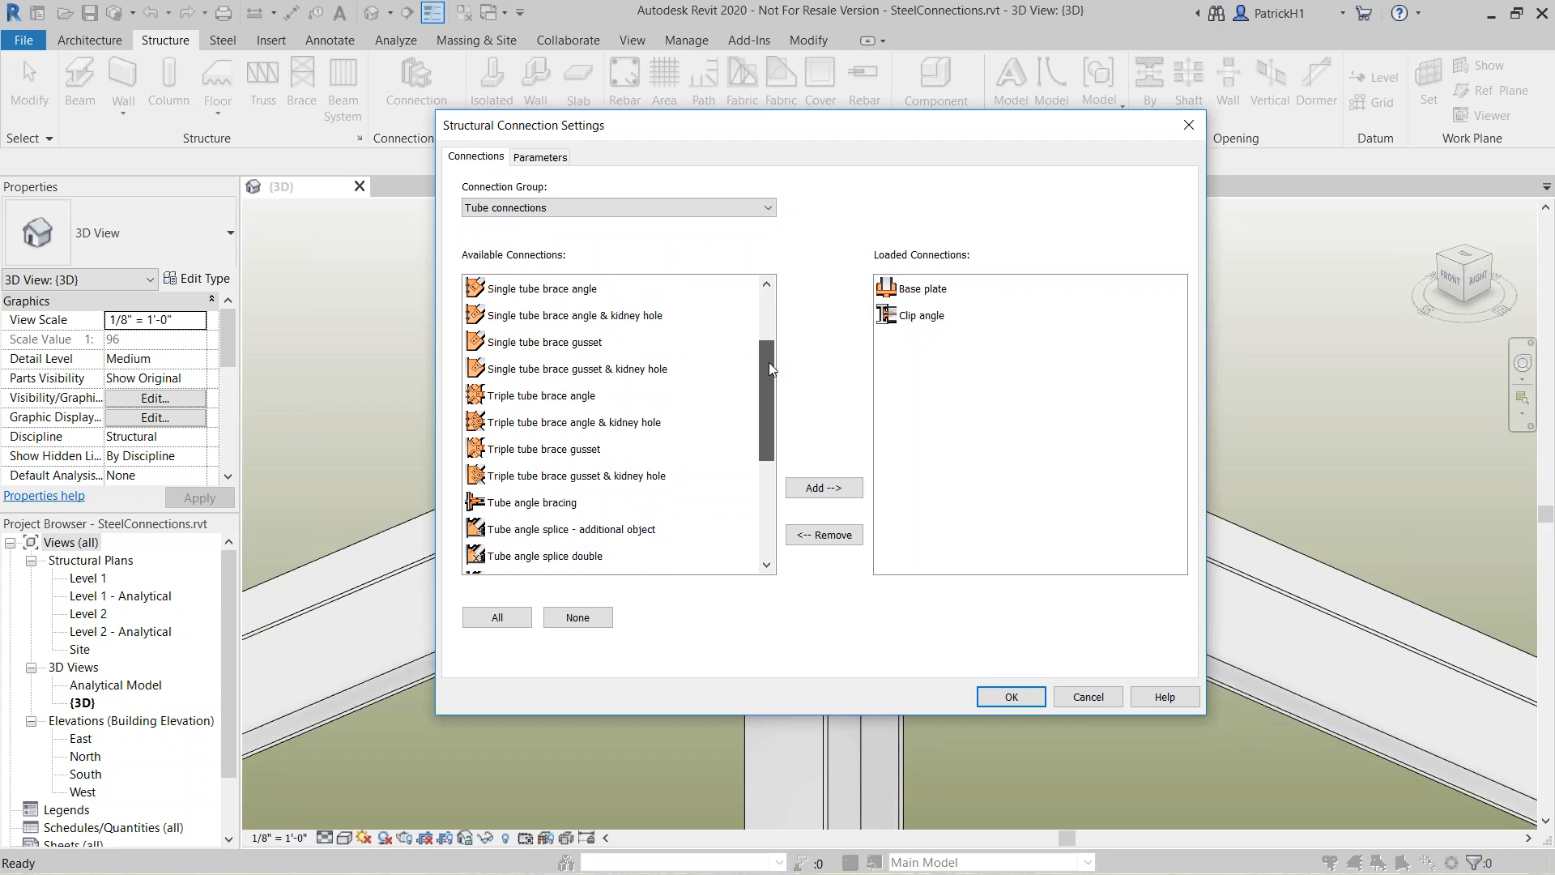
{"action": "left_click_drag", "start_coordinate": [769, 368], "coordinate": [769, 308]}
{"action": "left_click", "coordinate": [553, 209]}
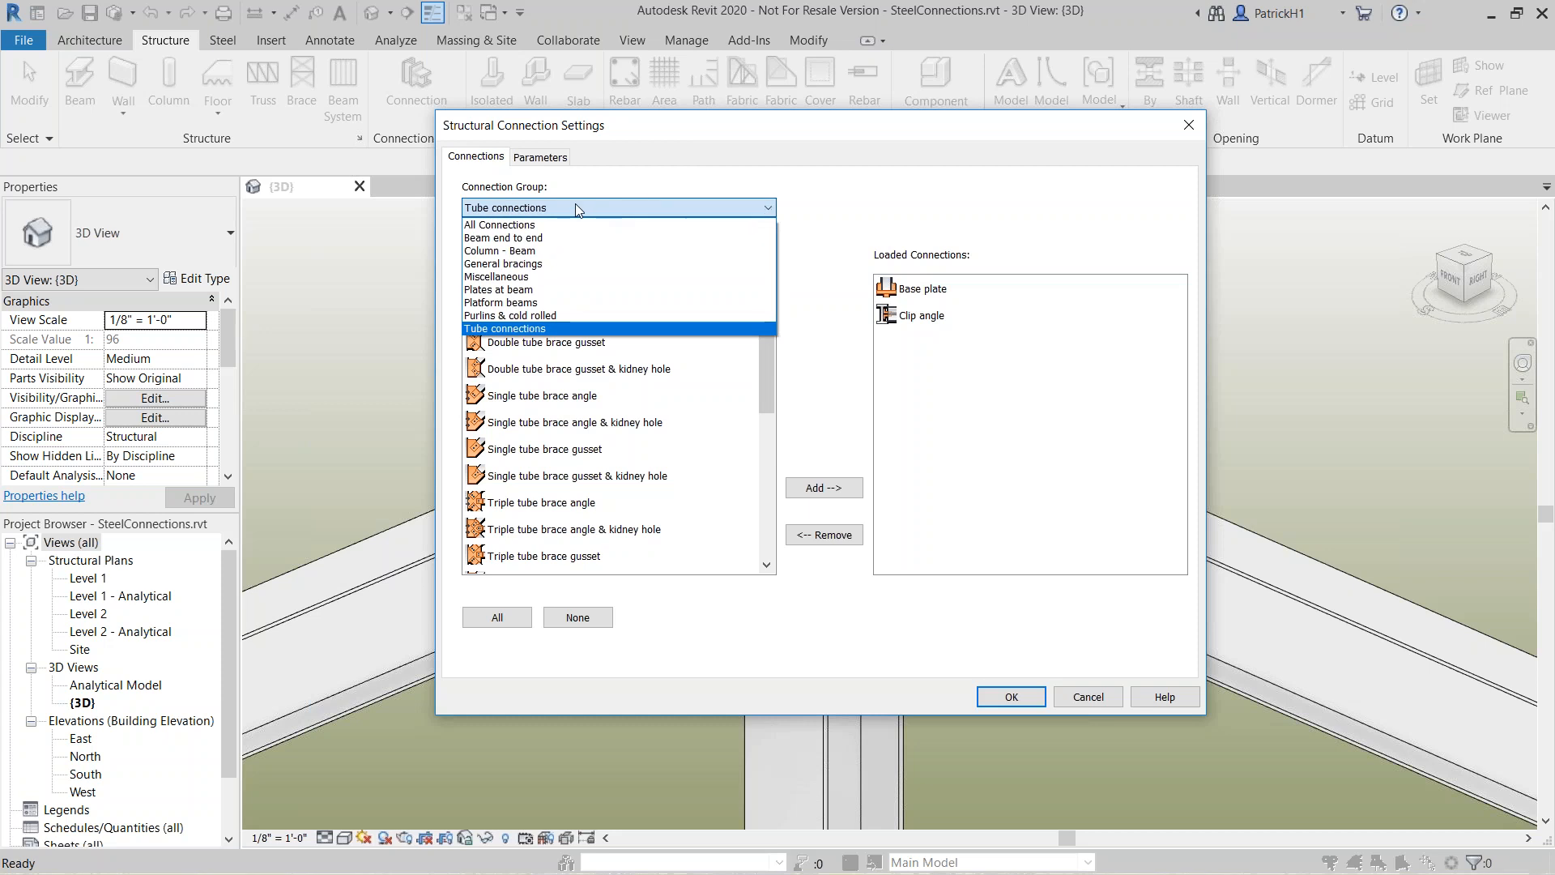
{"action": "left_click", "coordinate": [522, 264]}
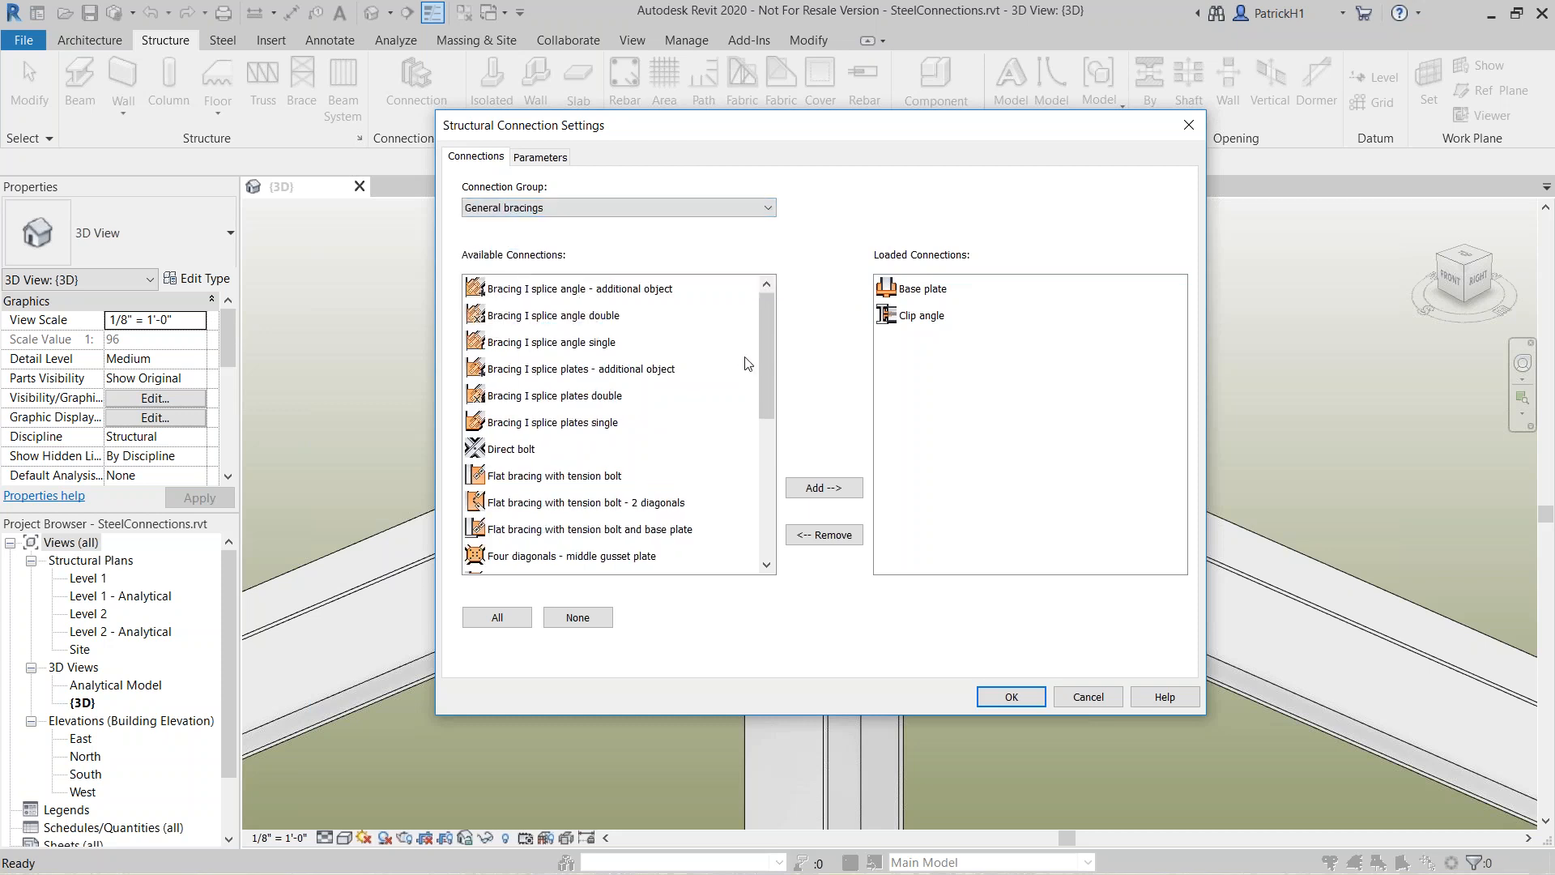
{"action": "left_click_drag", "start_coordinate": [763, 338], "coordinate": [770, 304]}
{"action": "left_click", "coordinate": [769, 208]}
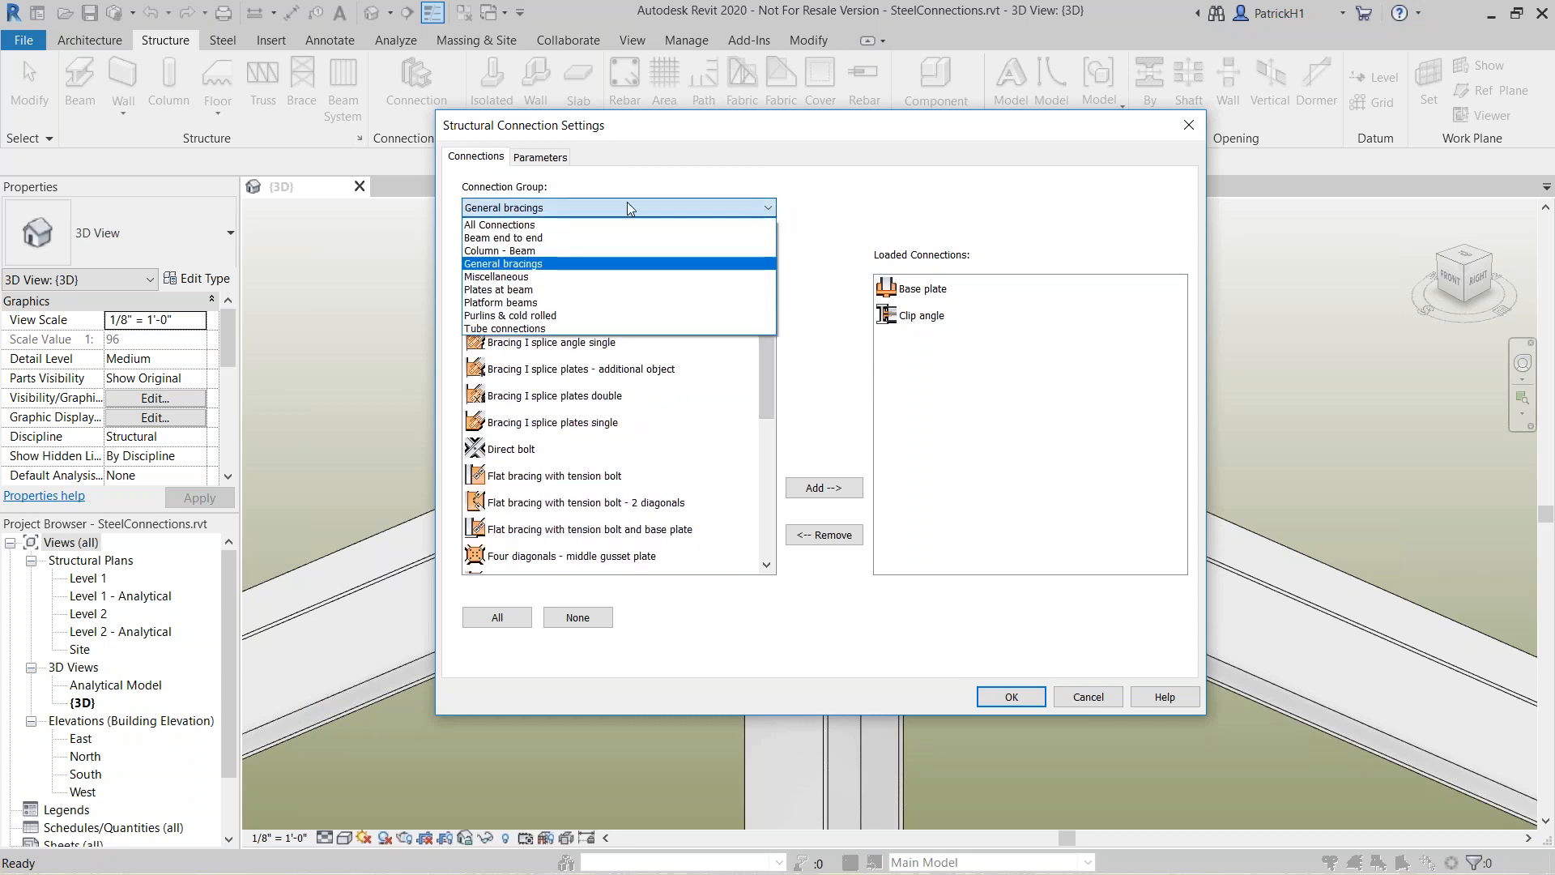
{"action": "left_click", "coordinate": [520, 225]}
Load the Apex haunch connection, remove it from the loaded connections again, and accept the connection settings
{"action": "double_click", "coordinate": [506, 290]}
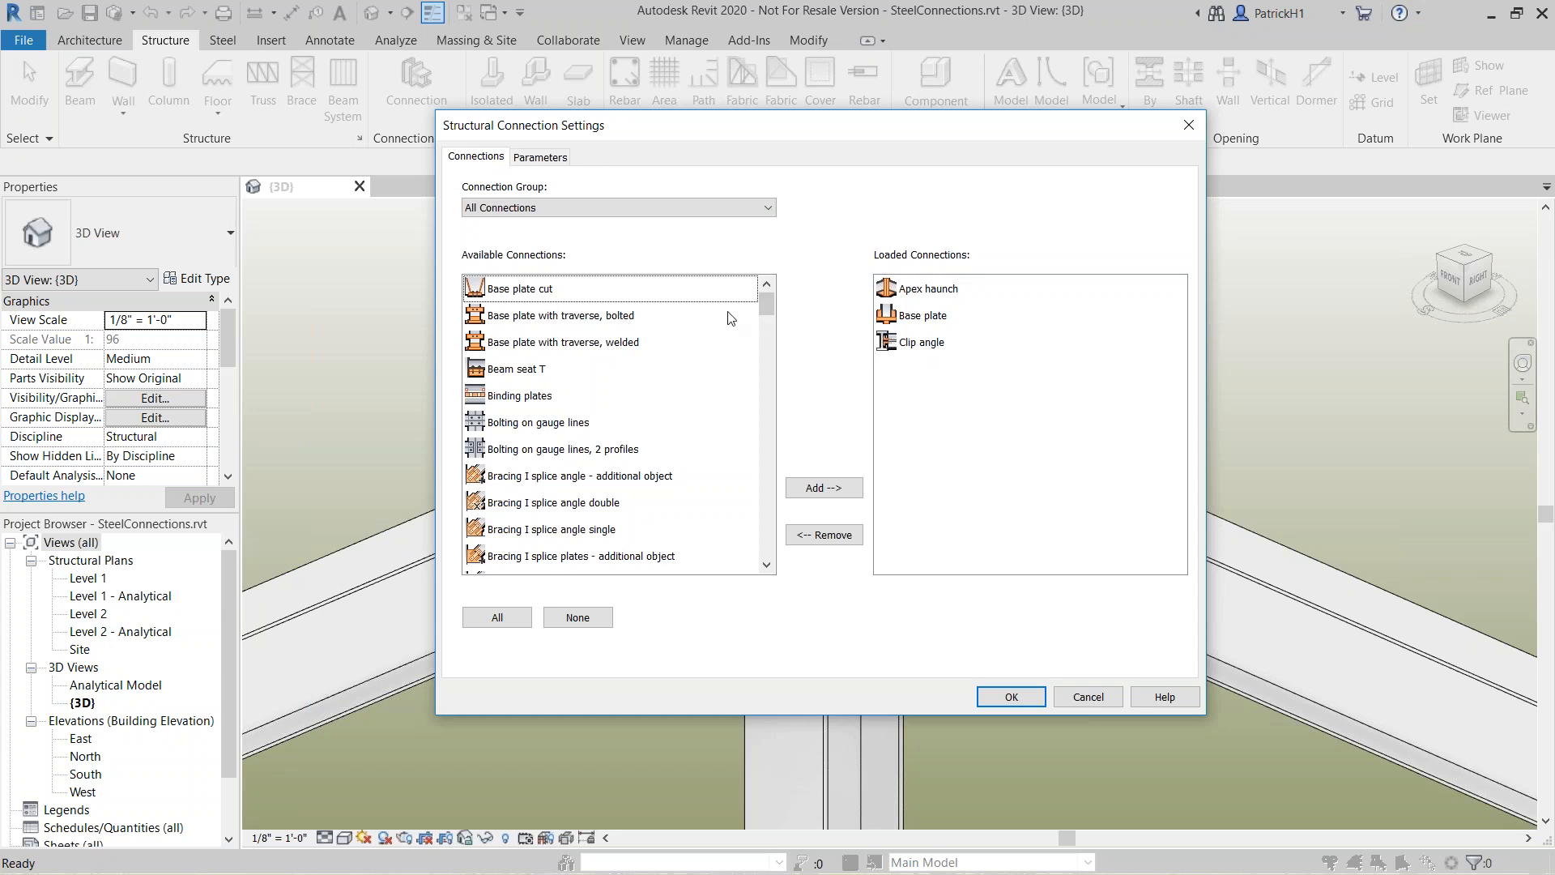
{"action": "double_click", "coordinate": [897, 290]}
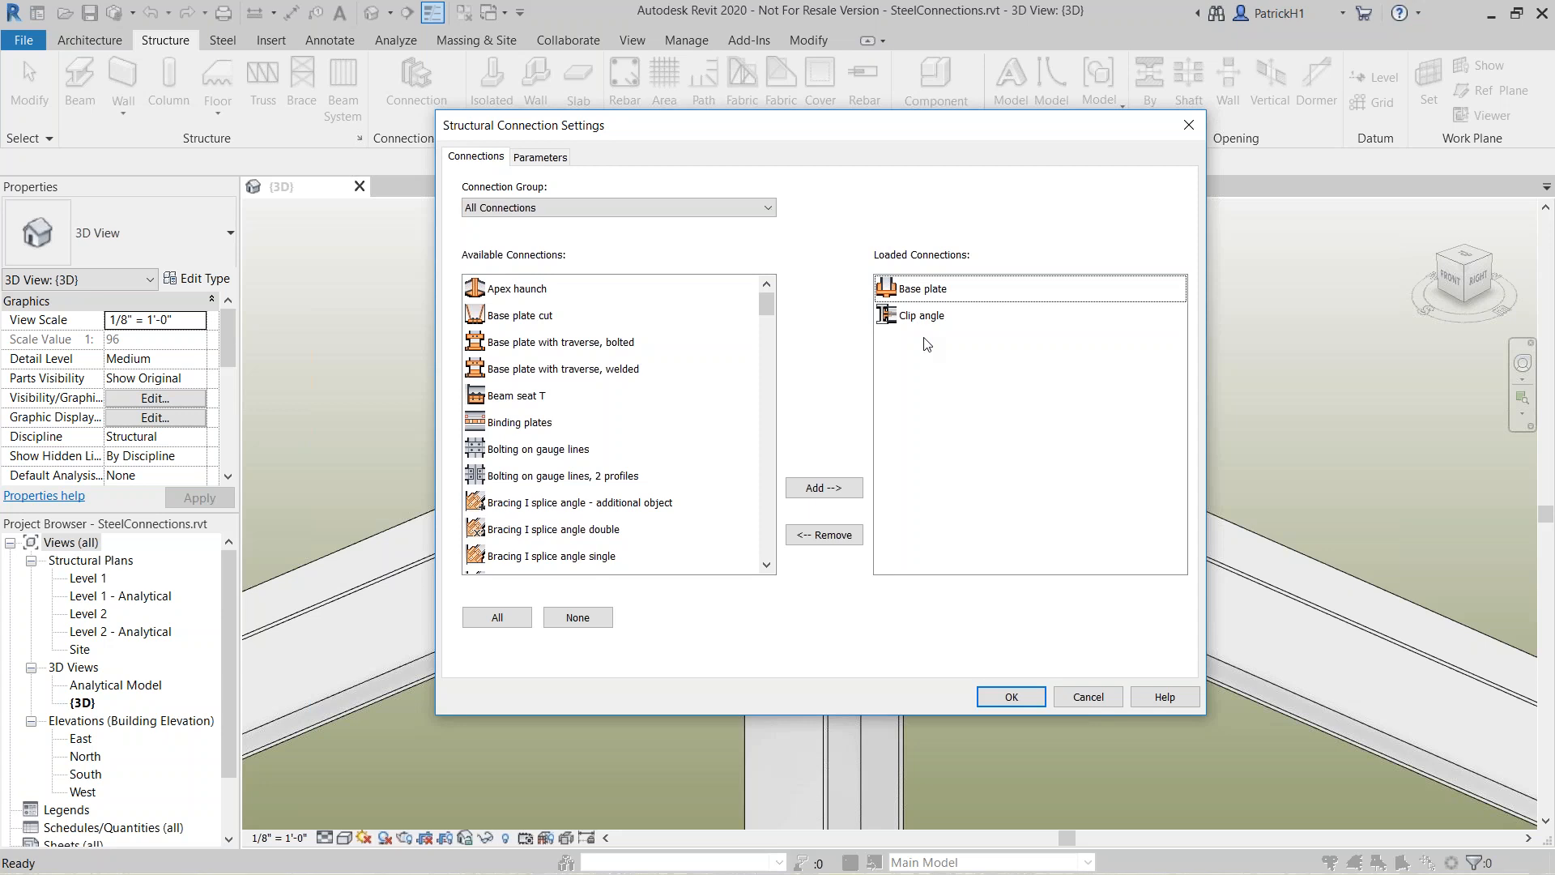
{"action": "left_click", "coordinate": [1011, 696]}
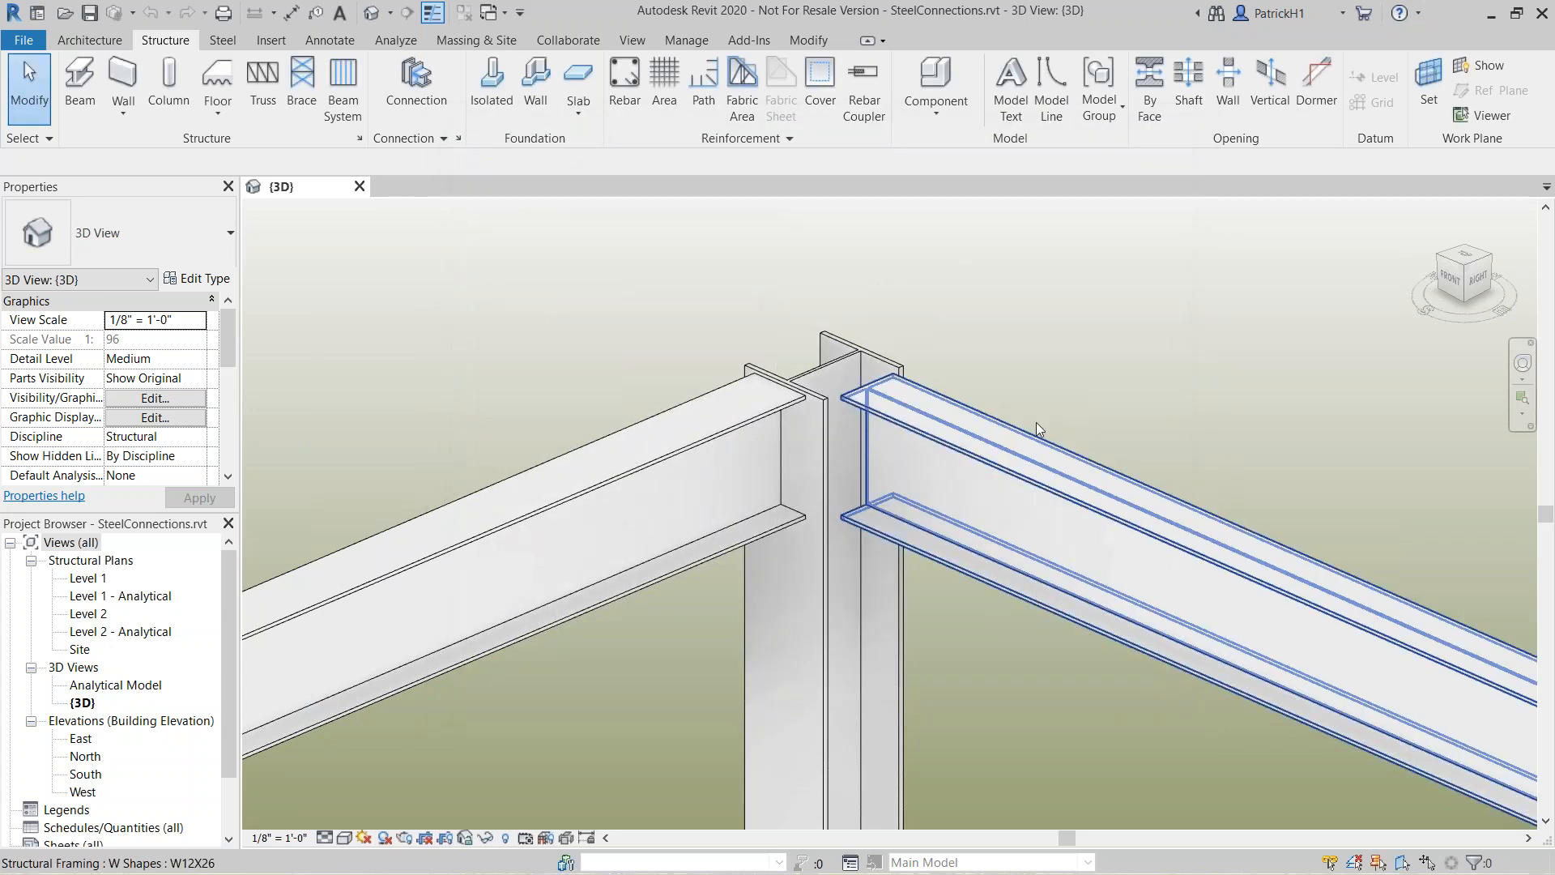
Place a Generic Connection between the W10X49 column and the W12X26 beam on its front-facing side
{"action": "middle_click_drag", "start_coordinate": [1020, 328], "coordinate": [1047, 328]}
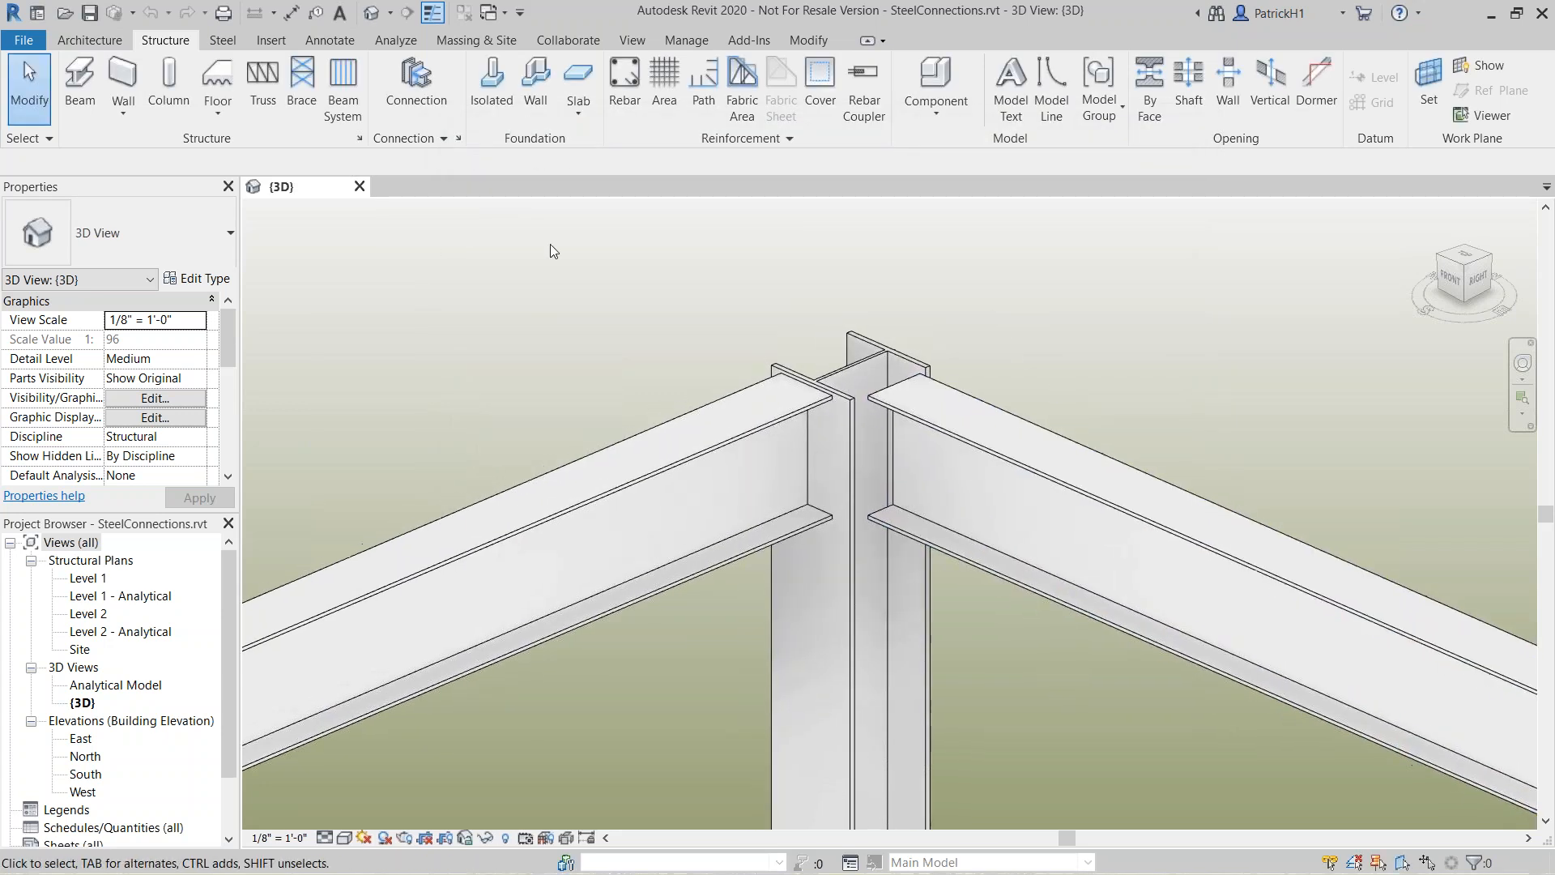
{"action": "left_click", "coordinate": [421, 81]}
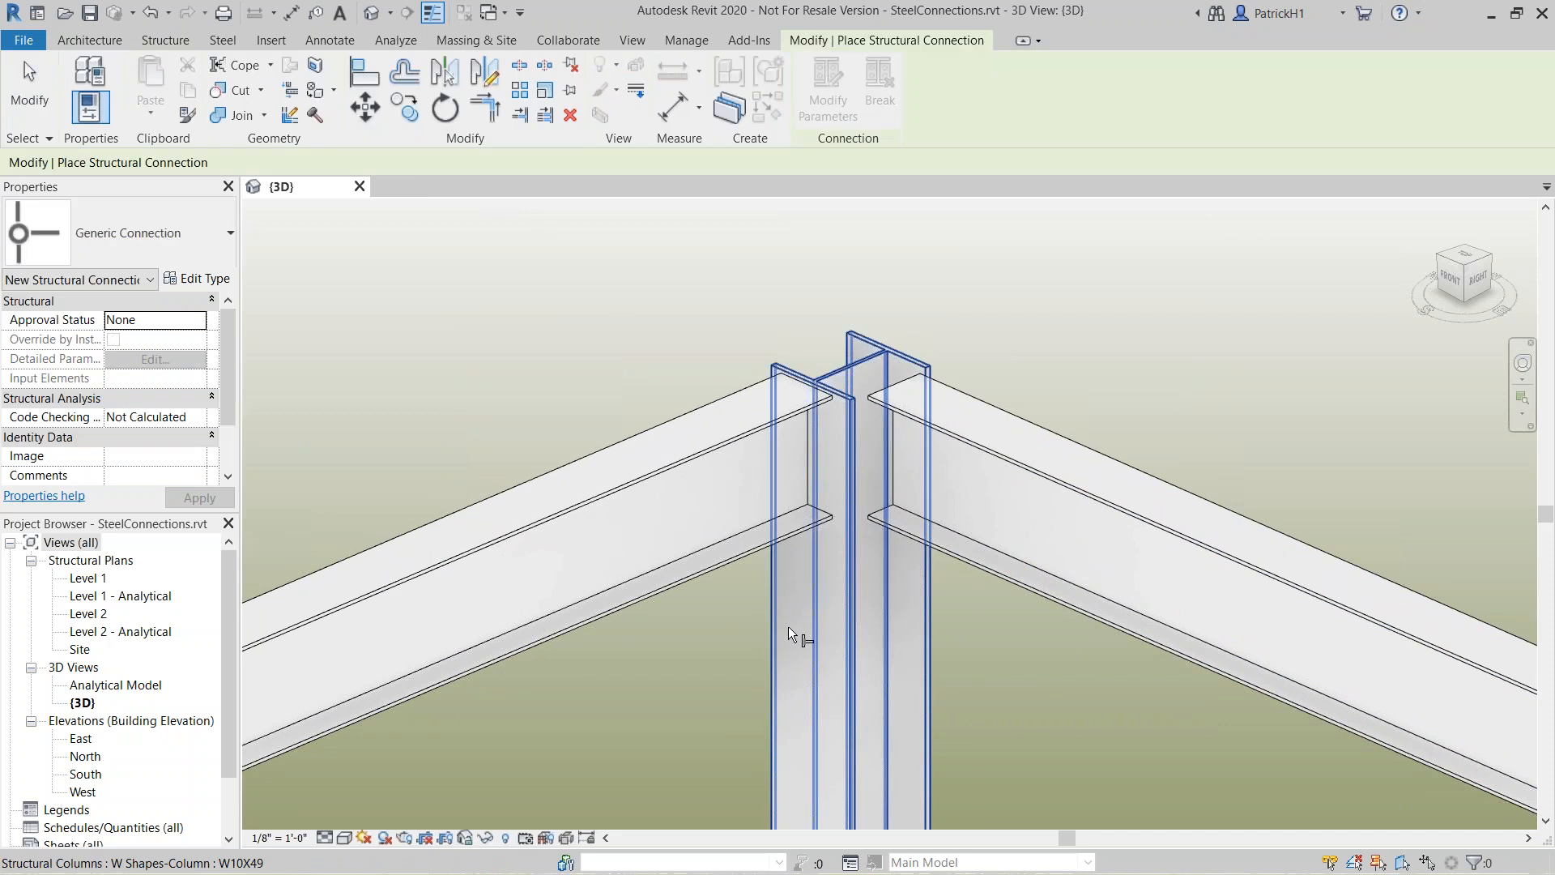
{"action": "left_click", "coordinate": [835, 628]}
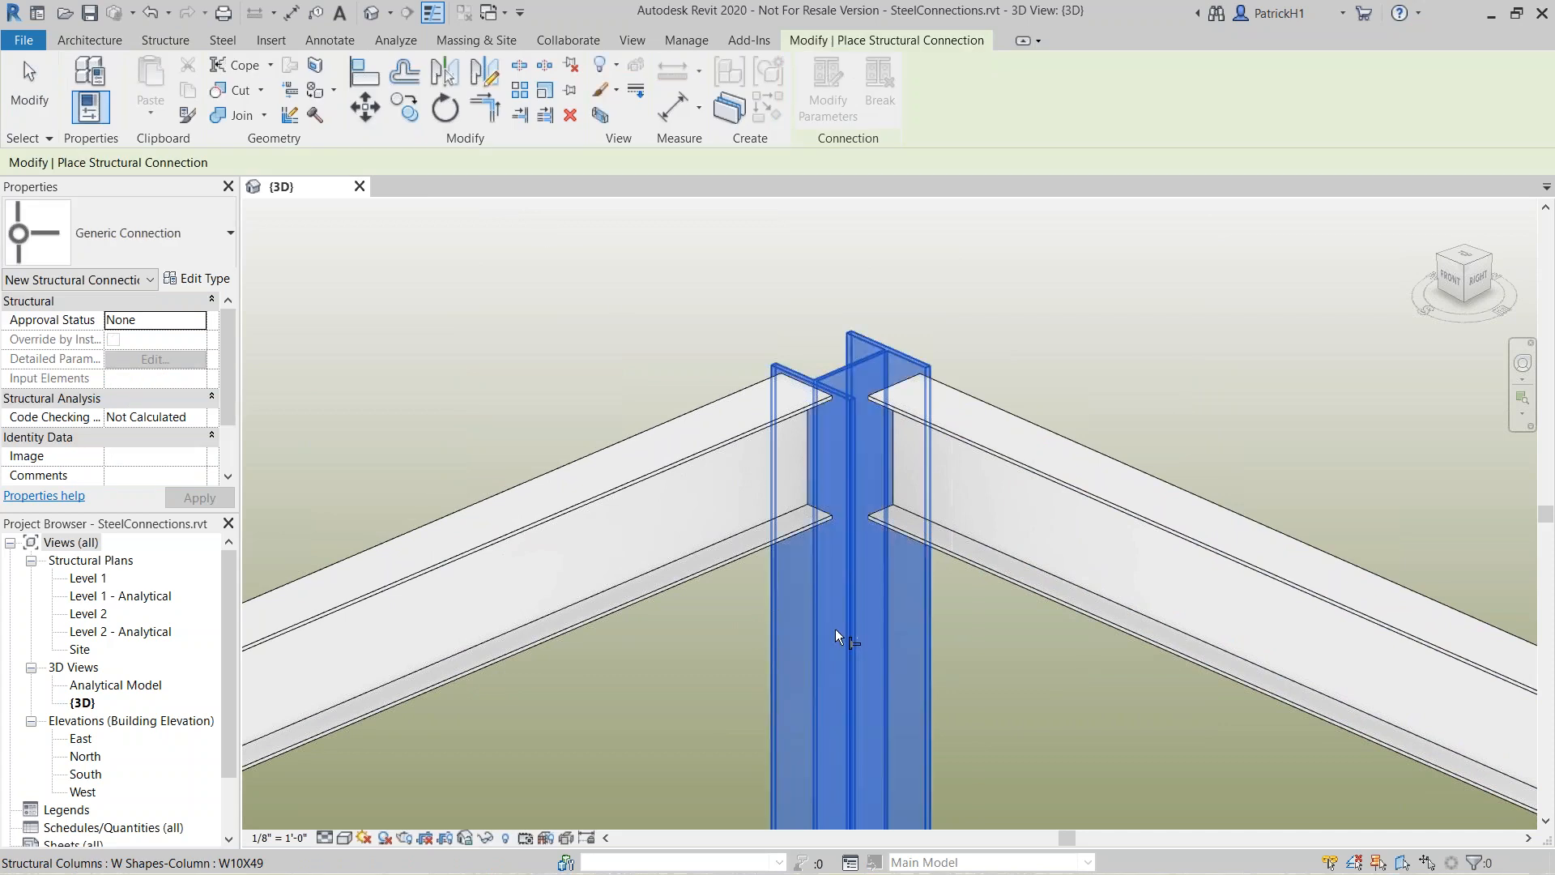
{"action": "left_click", "coordinate": [600, 614]}
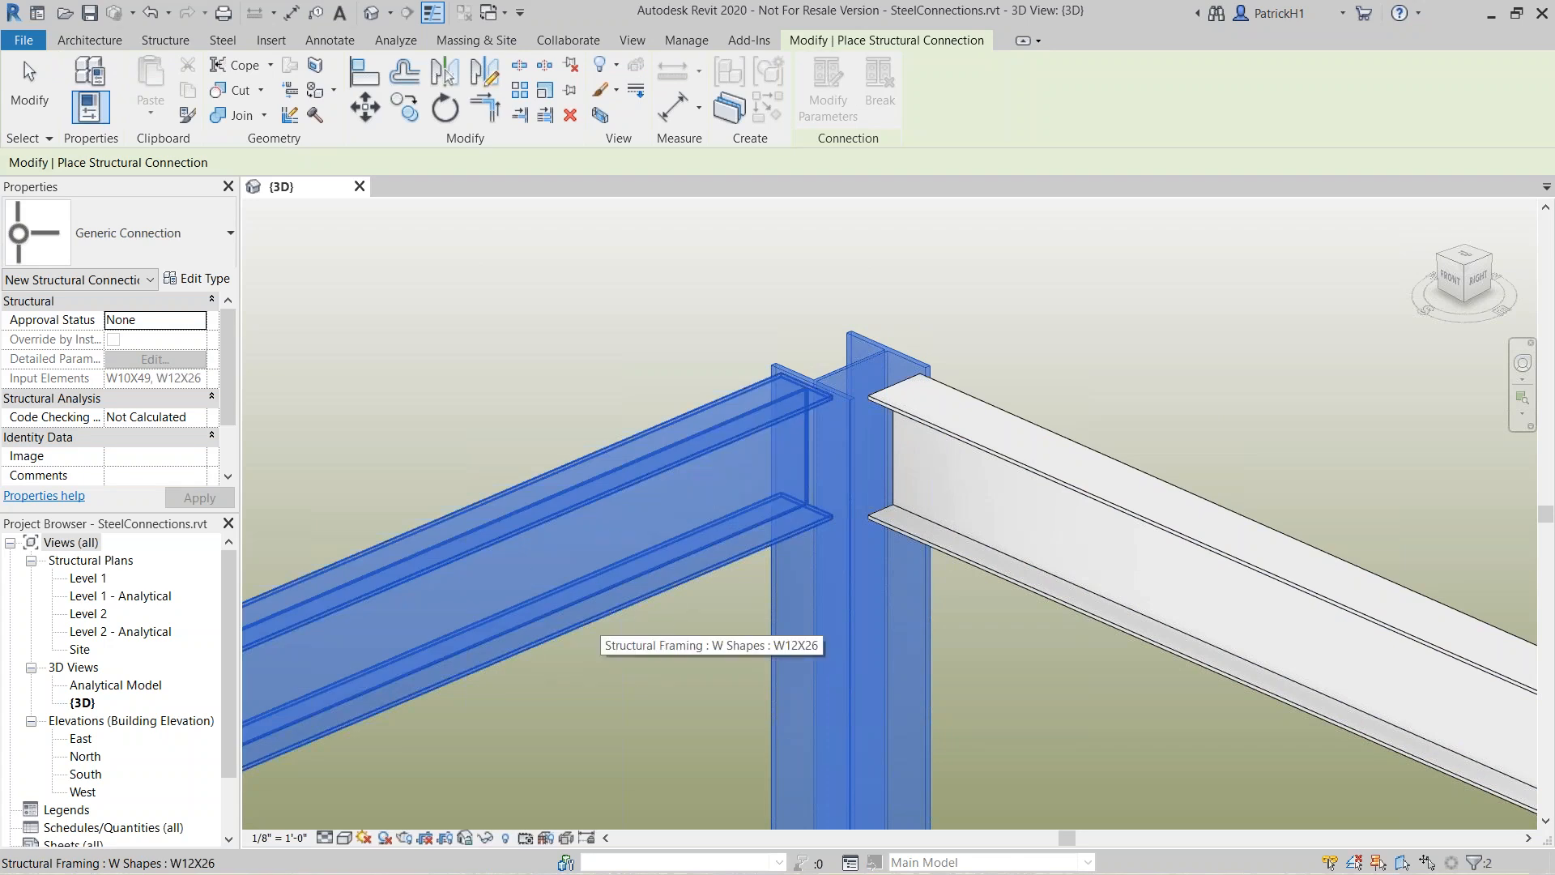
{"action": "key", "text": "Return"}
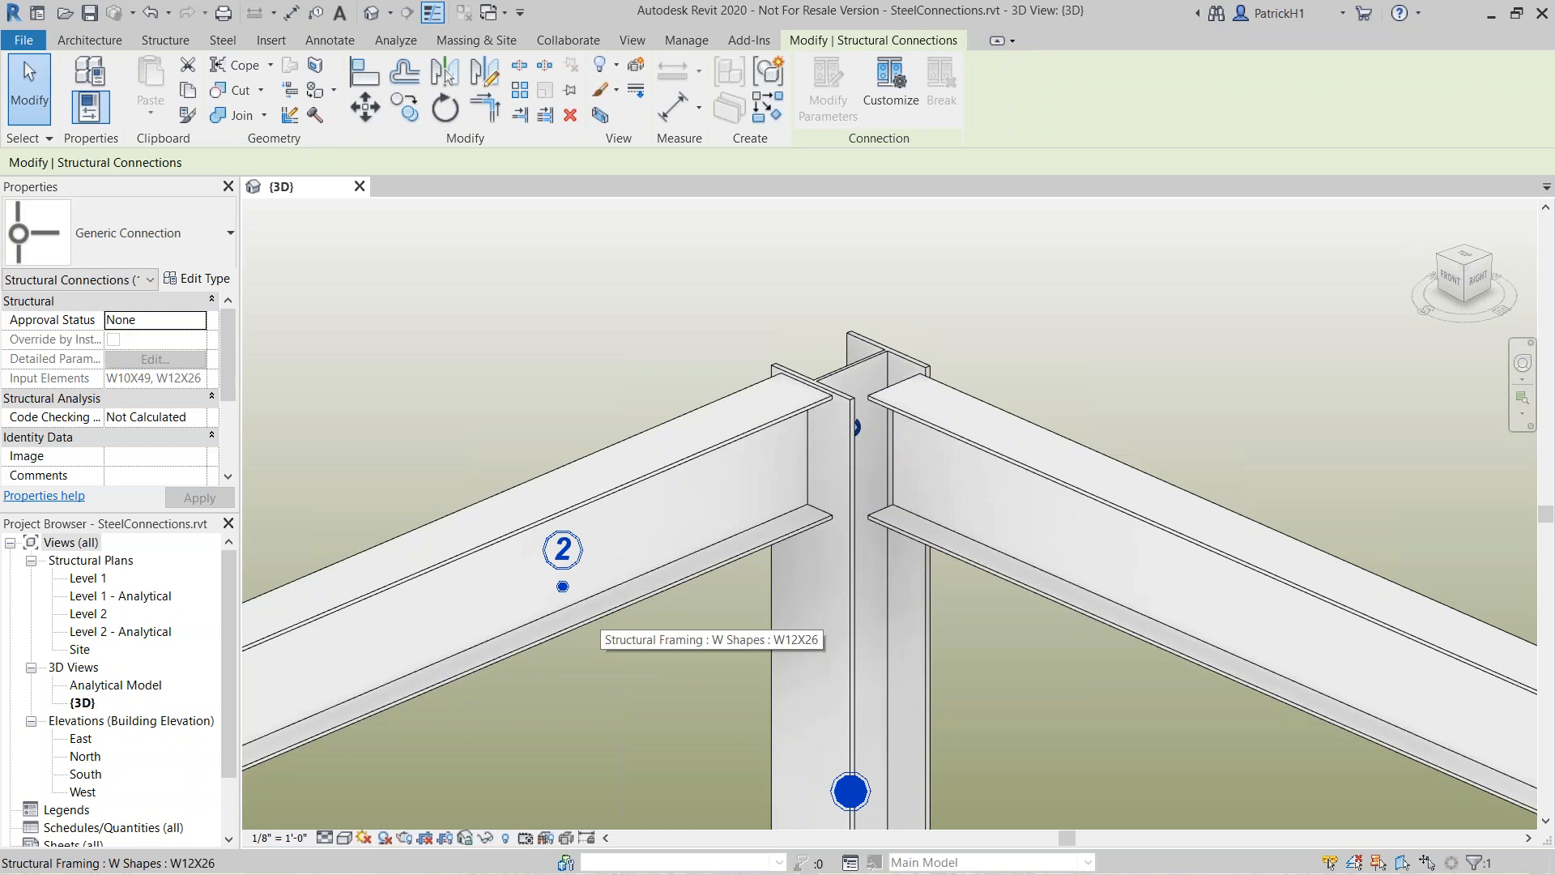
Make the beam the connection's primary element, and swap the order back so the column is primary
{"action": "middle_click_drag", "start_coordinate": [721, 669], "coordinate": [725, 648]}
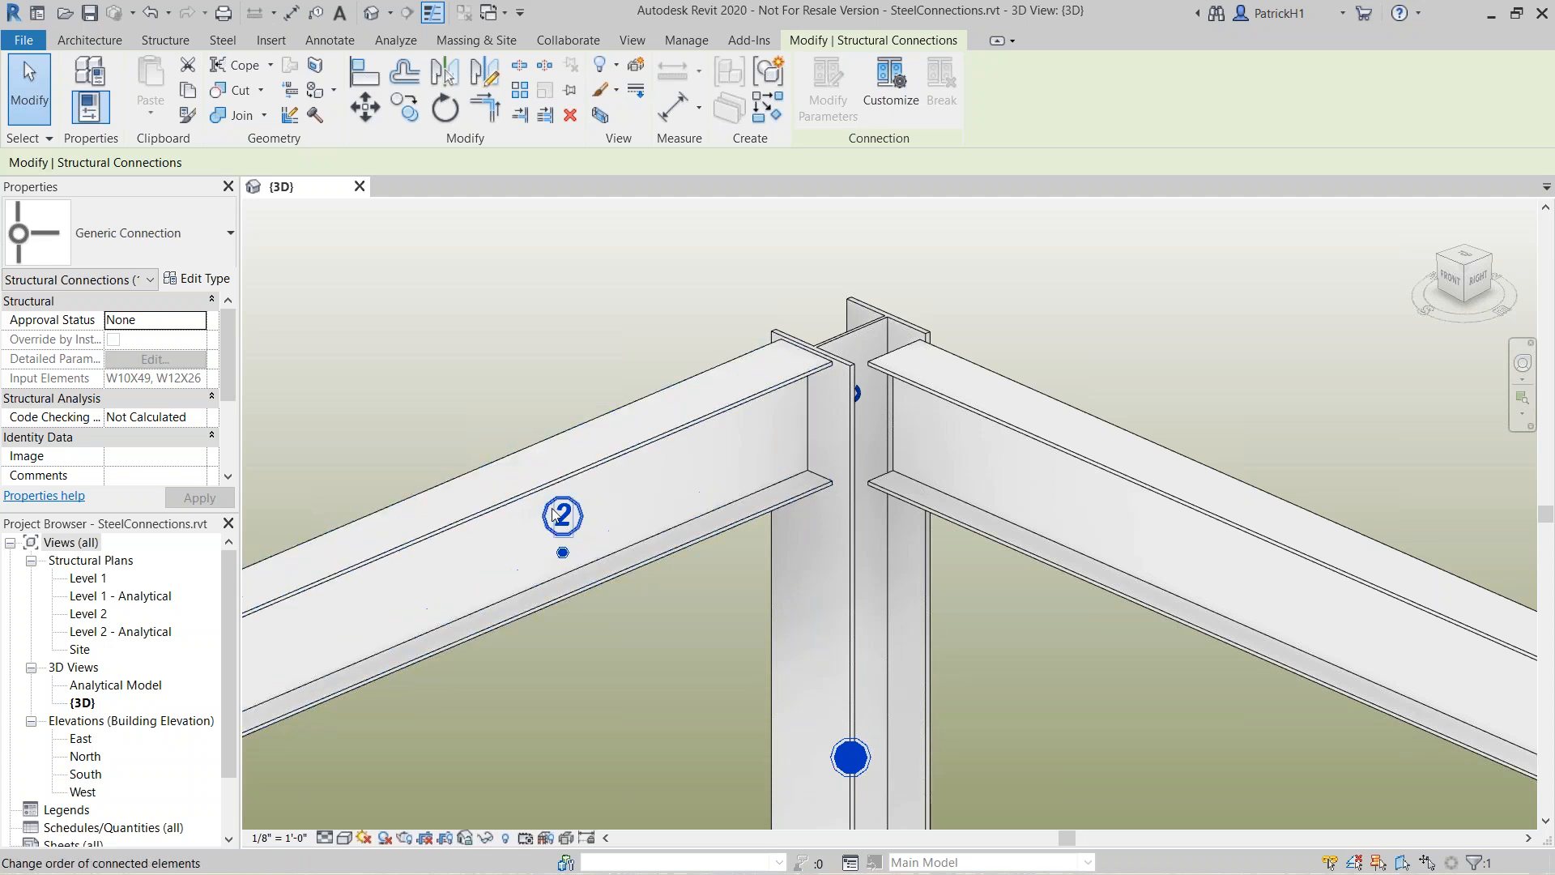
{"action": "left_click_drag", "start_coordinate": [850, 758], "coordinate": [586, 547]}
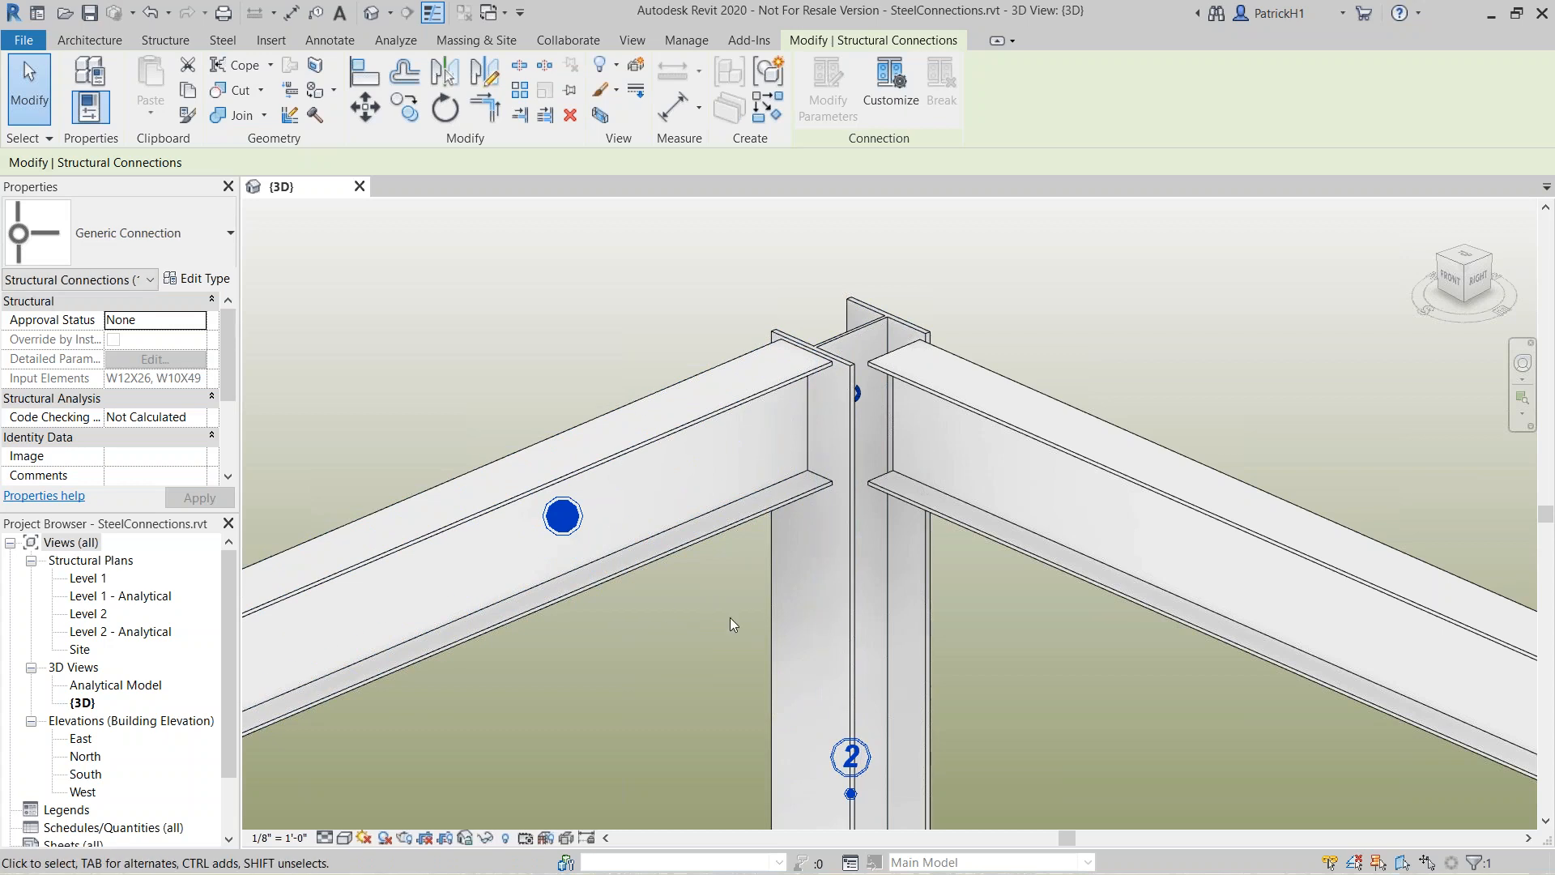
{"action": "left_click_drag", "start_coordinate": [846, 757], "coordinate": [563, 519]}
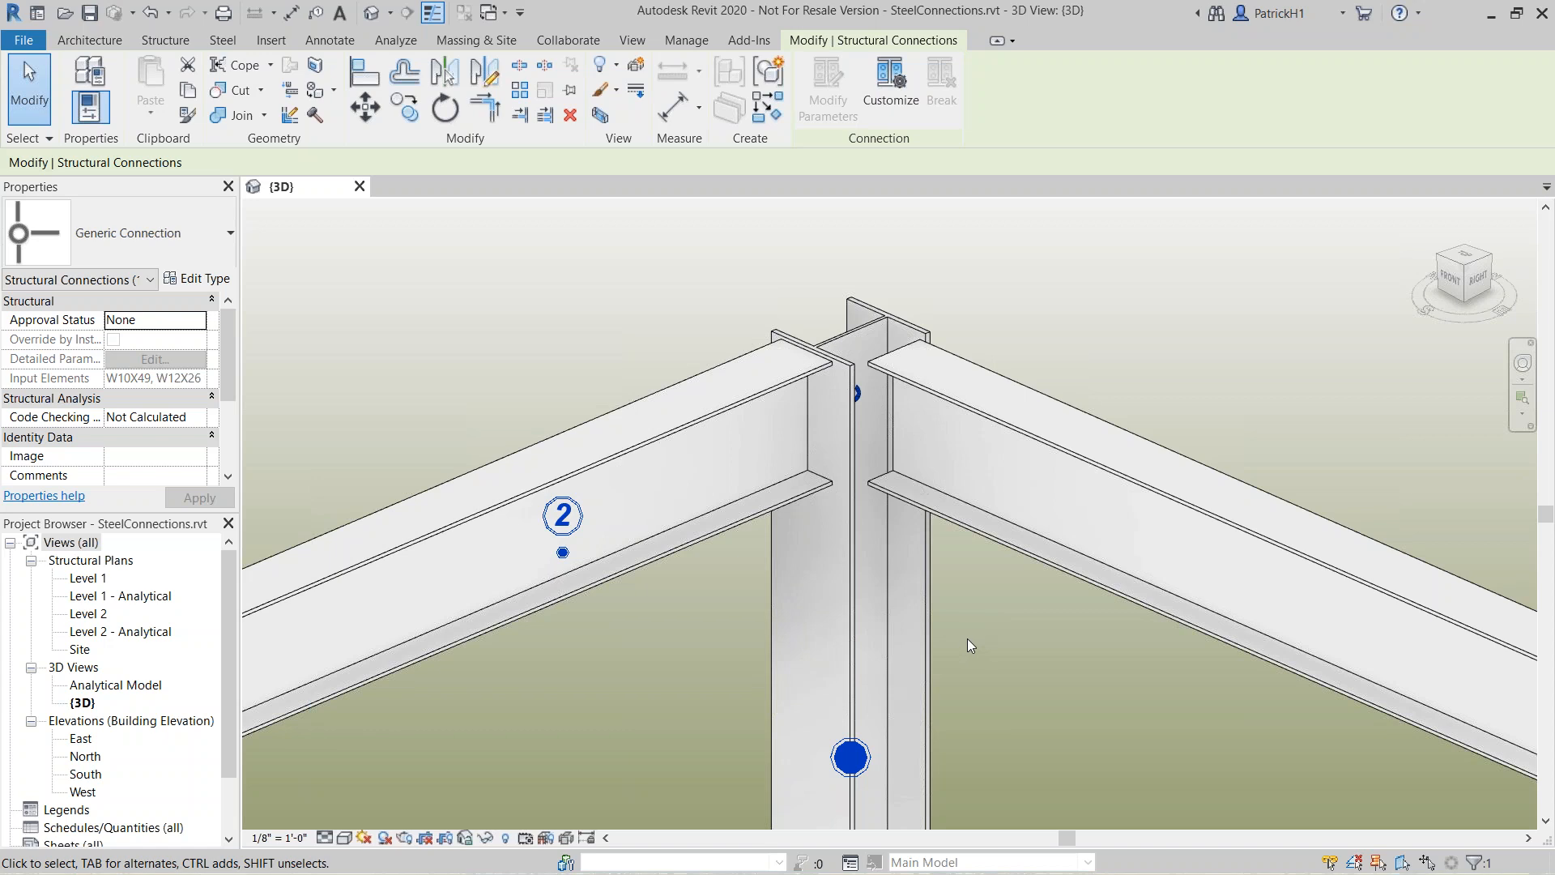
Change the placed structural connection's type to Clip angle and deselect it
{"action": "left_click", "coordinate": [221, 236]}
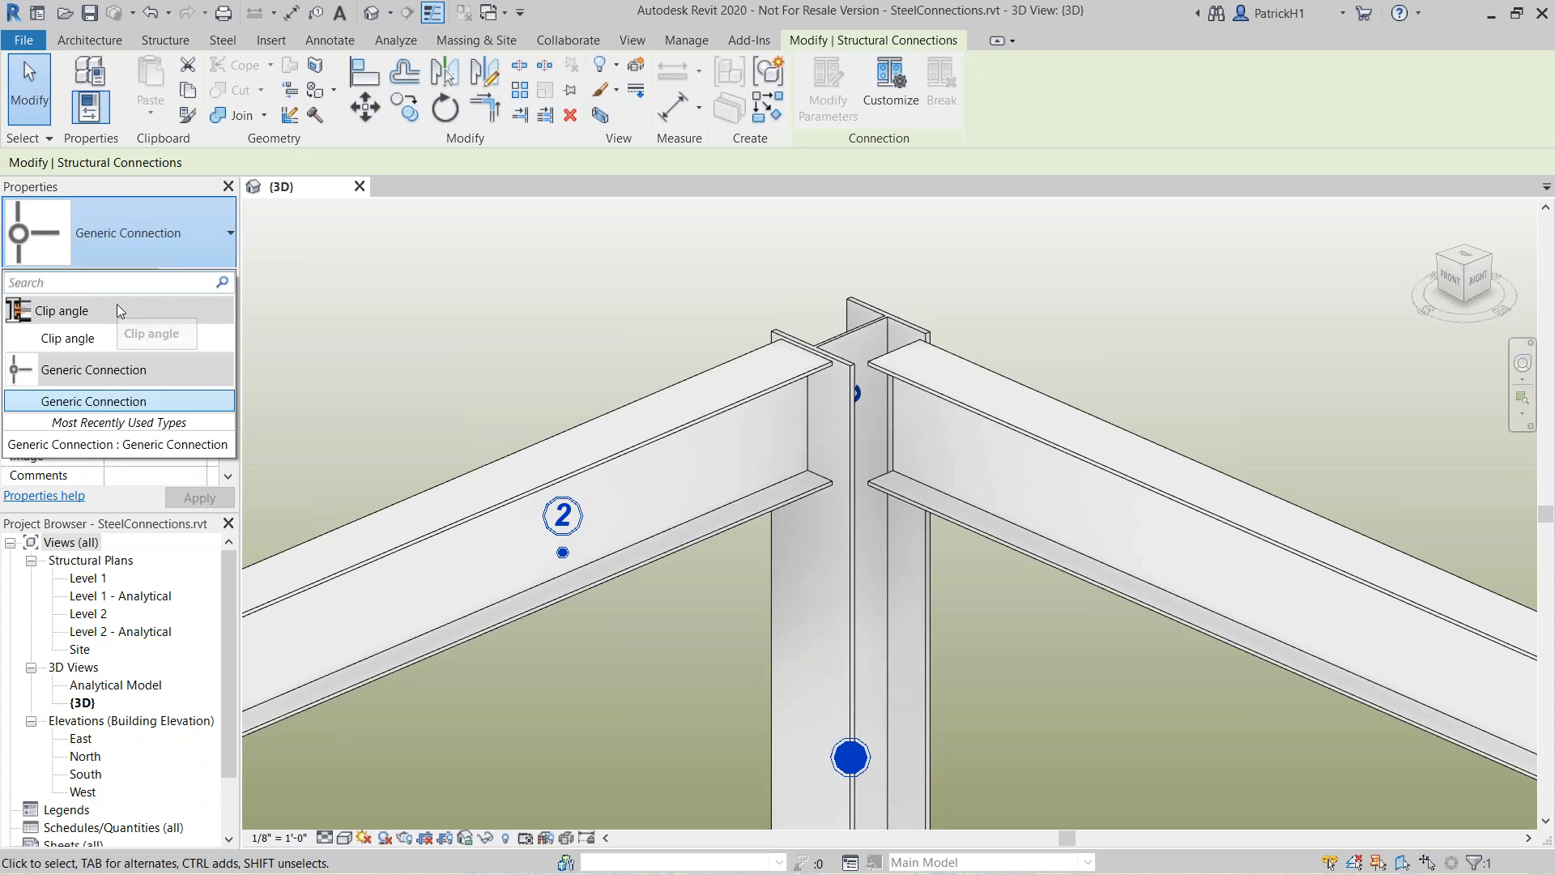
{"action": "left_click", "coordinate": [70, 339]}
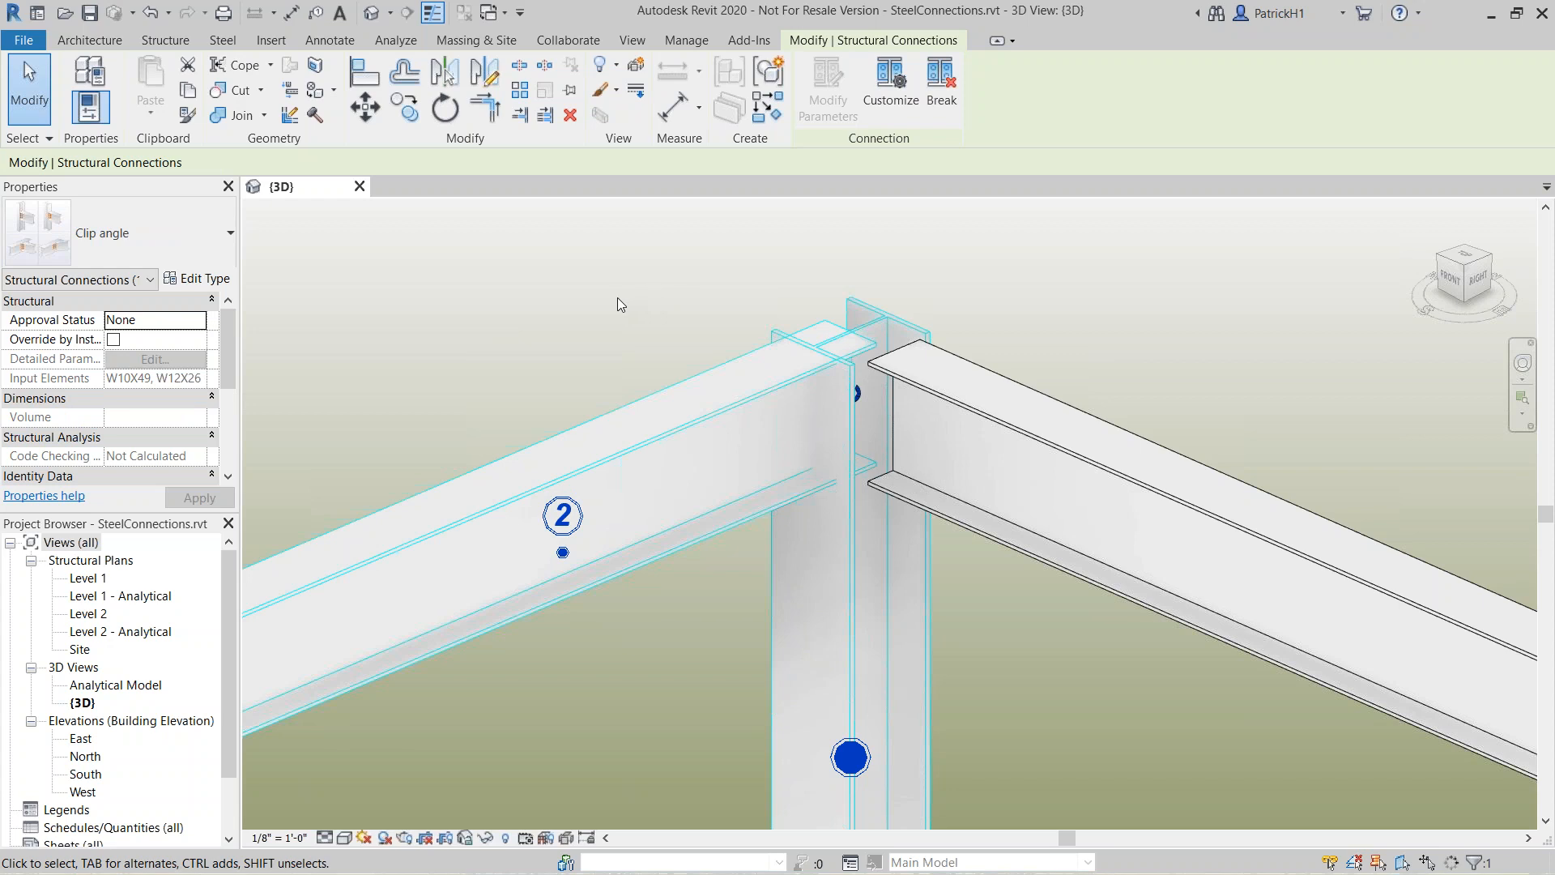
{"action": "key", "text": "Escape"}
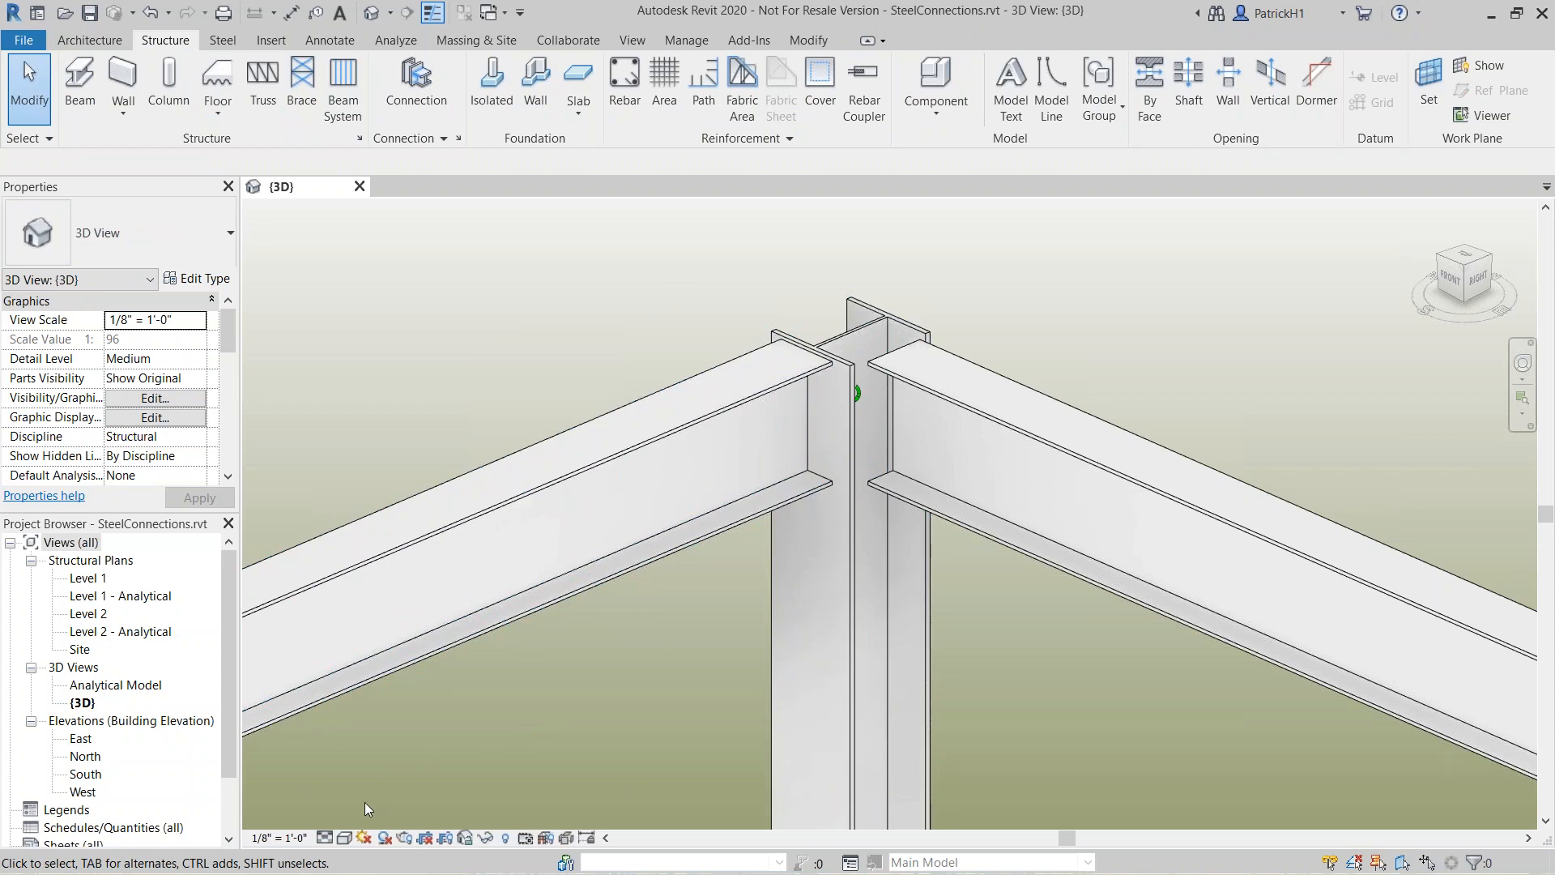
Set the 3D view's detail level to Fine so the connection's angles and bolts are drawn
{"action": "left_click", "coordinate": [333, 834]}
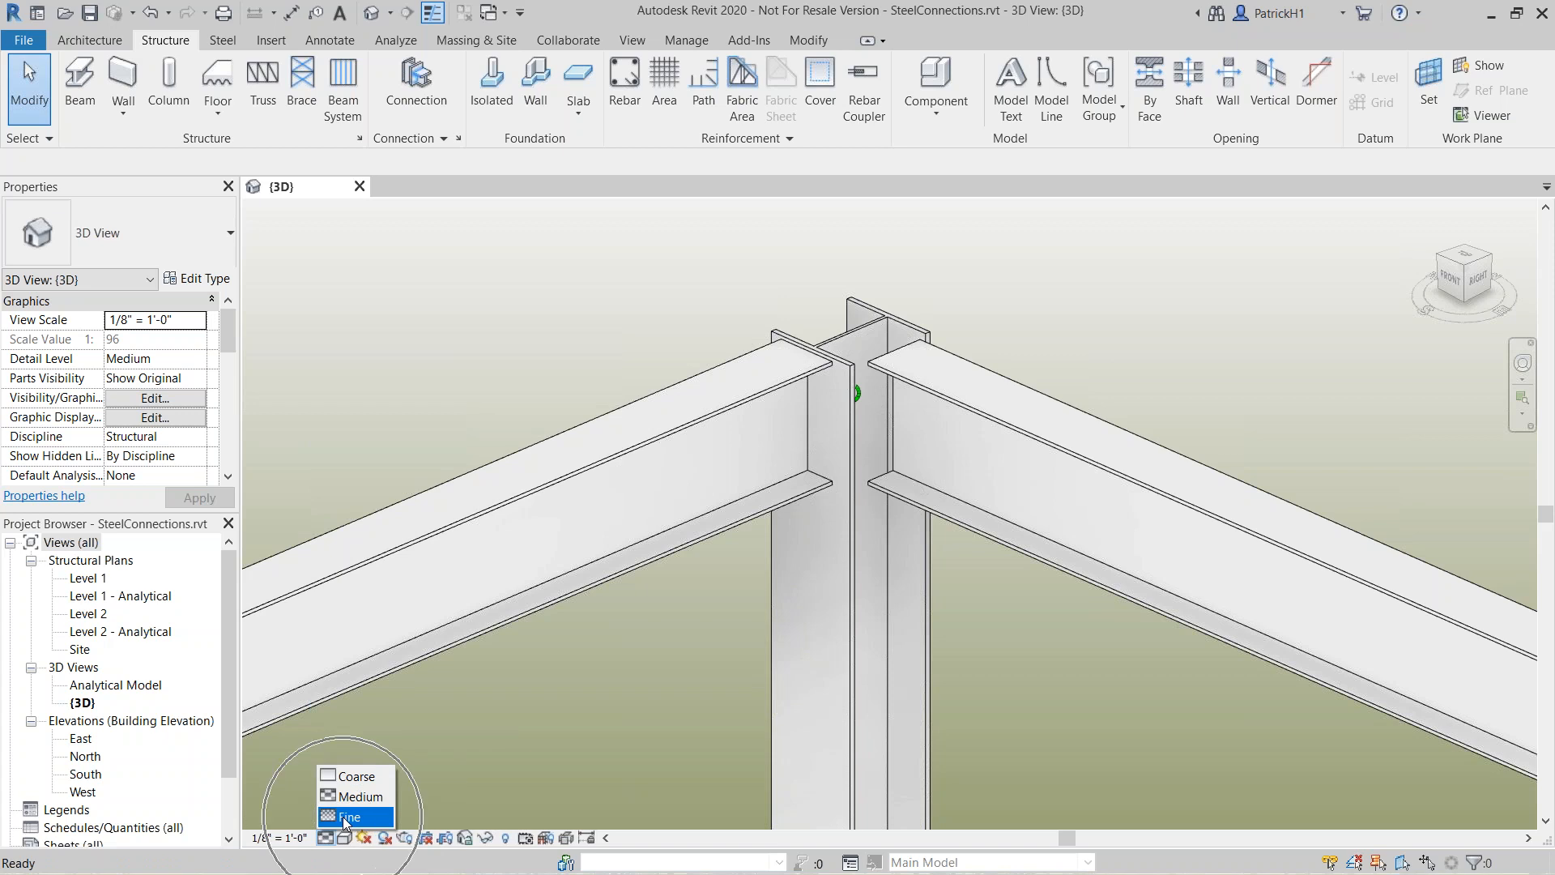
{"action": "left_click", "coordinate": [348, 817]}
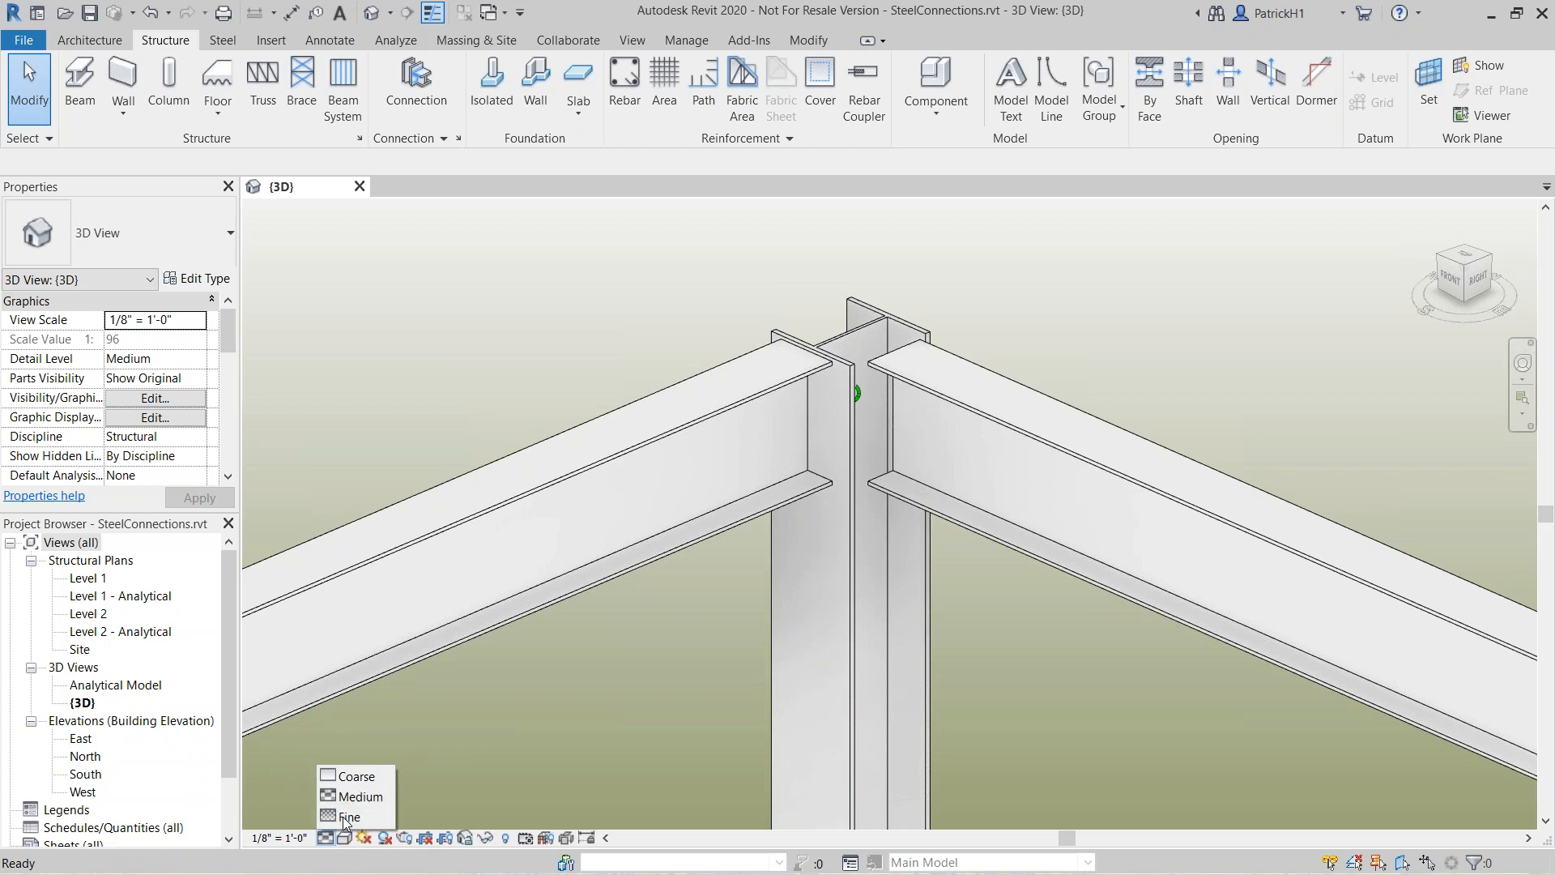
{"action": "scroll", "coordinate": [640, 672], "scroll_direction": "up", "scroll_amount": 3}
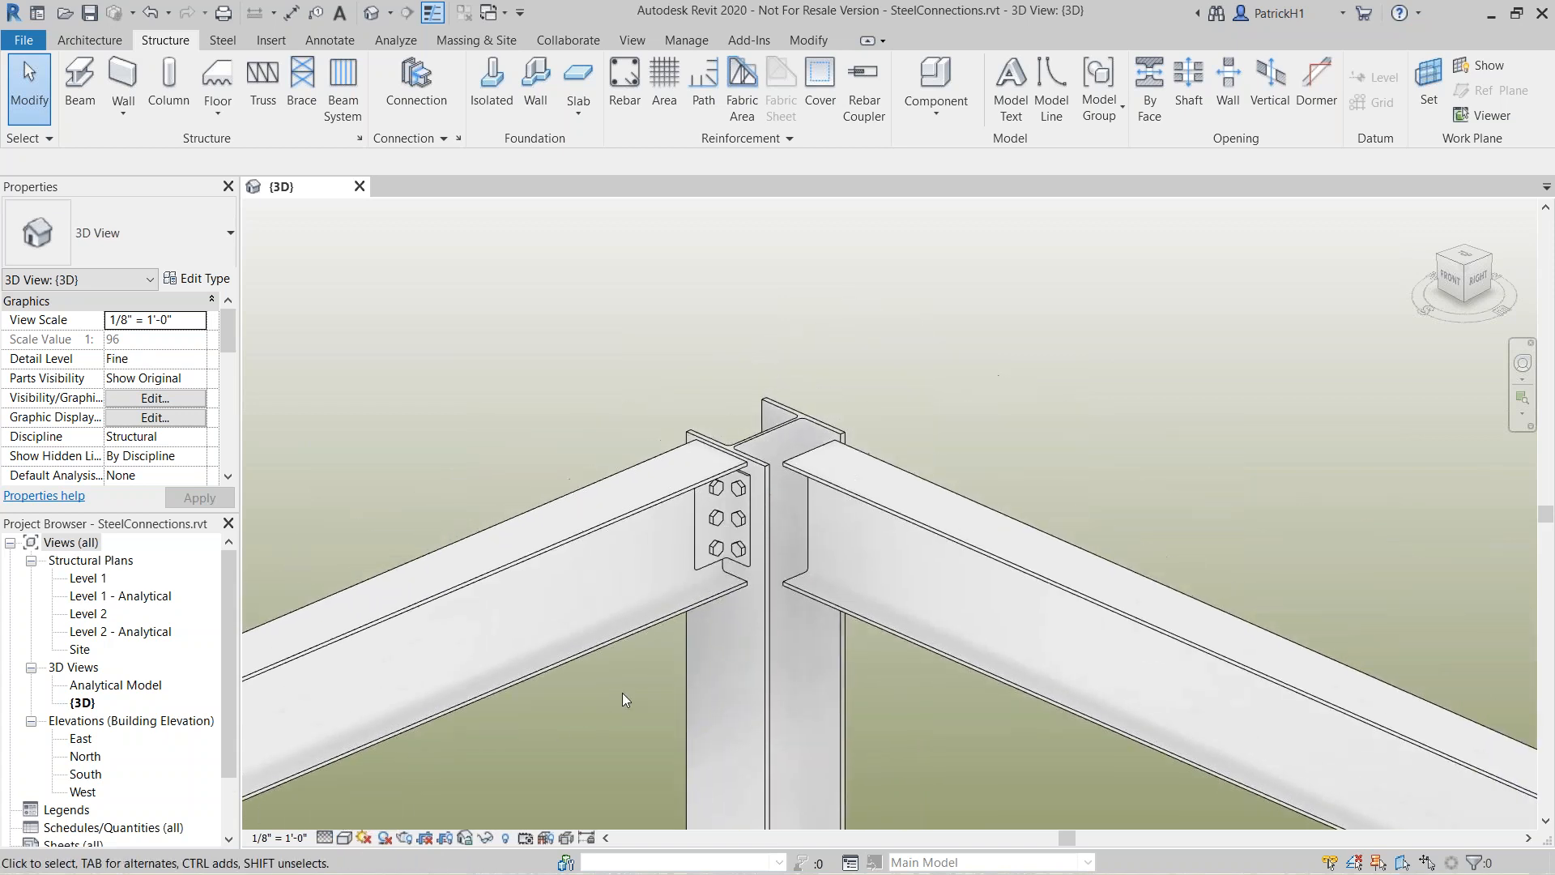
{"action": "middle_click_drag", "start_coordinate": [646, 686], "coordinate": [860, 751]}
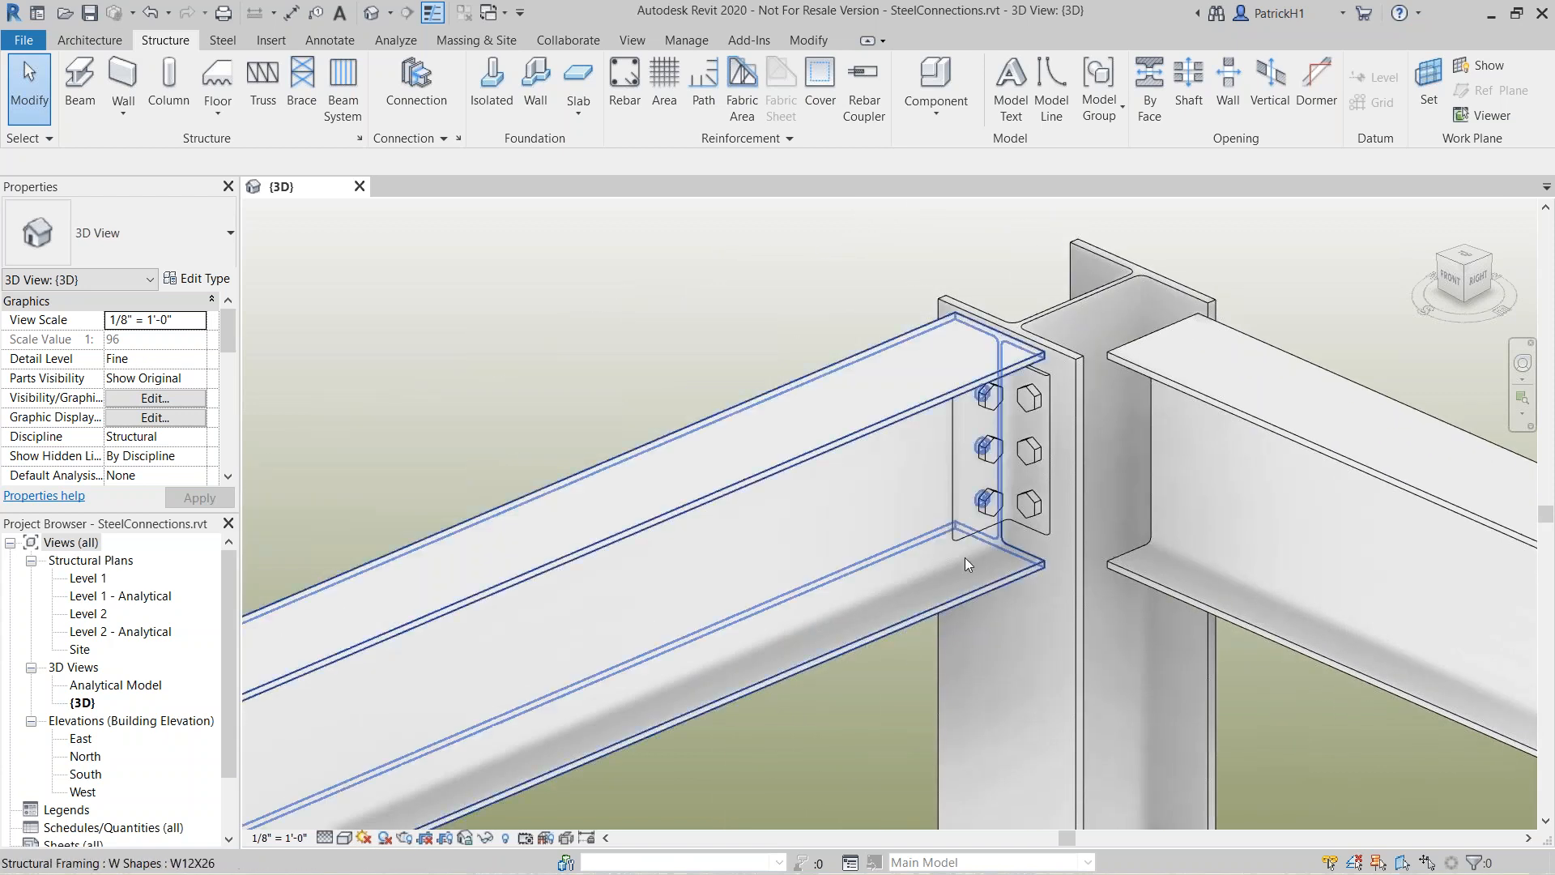
Duplicate the placed clip angle connection's type under the name "Clip angle Beam Col. Typ"
{"action": "left_click", "coordinate": [995, 508]}
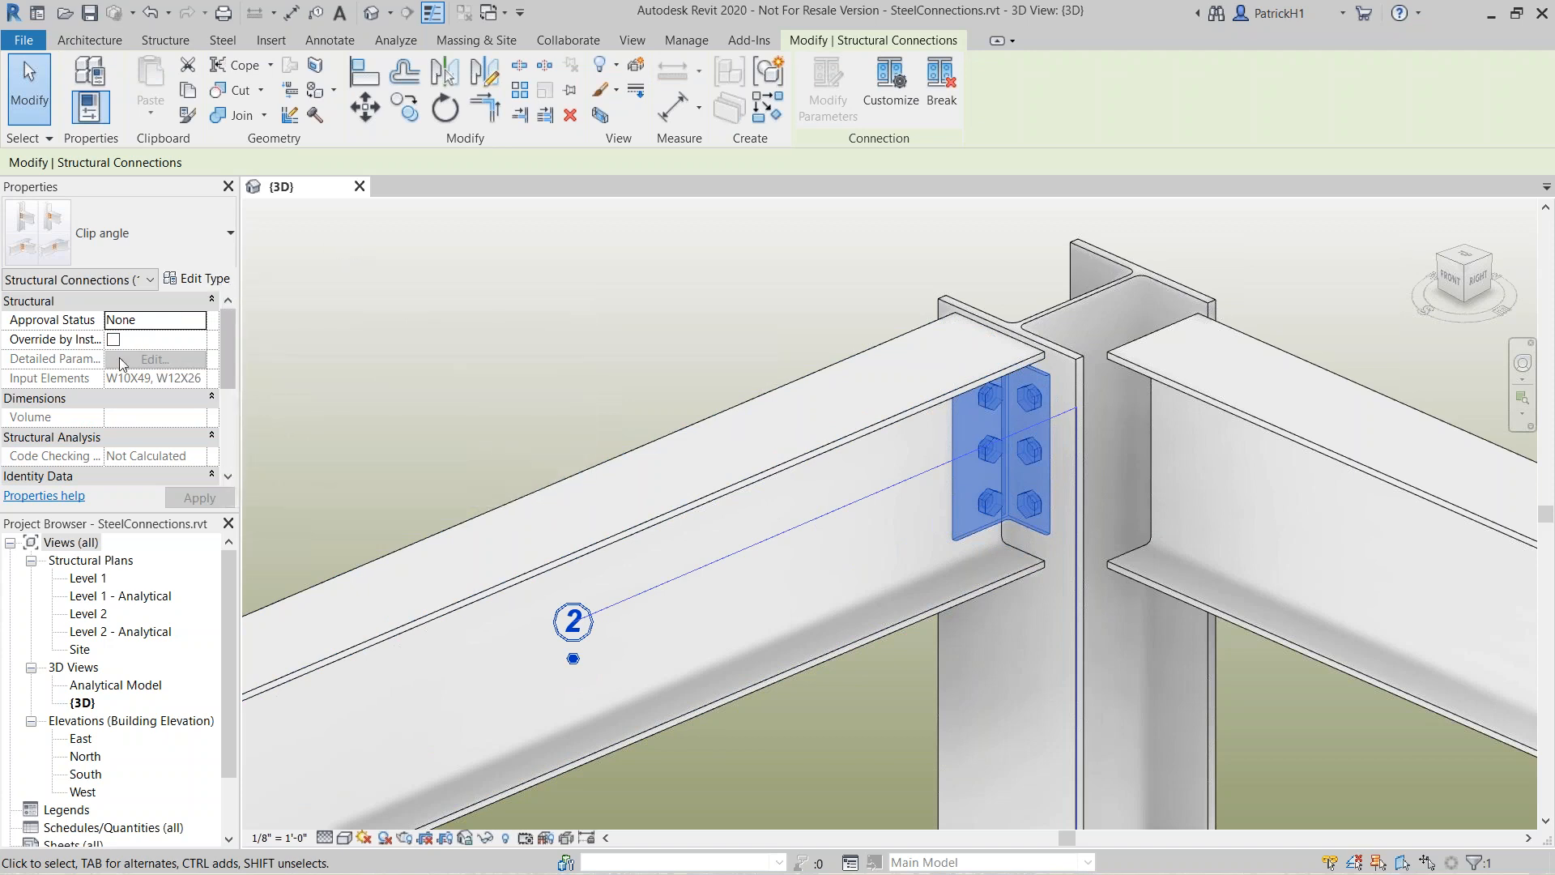
{"action": "left_click", "coordinate": [213, 278]}
{"action": "left_click_drag", "start_coordinate": [997, 249], "coordinate": [733, 250]}
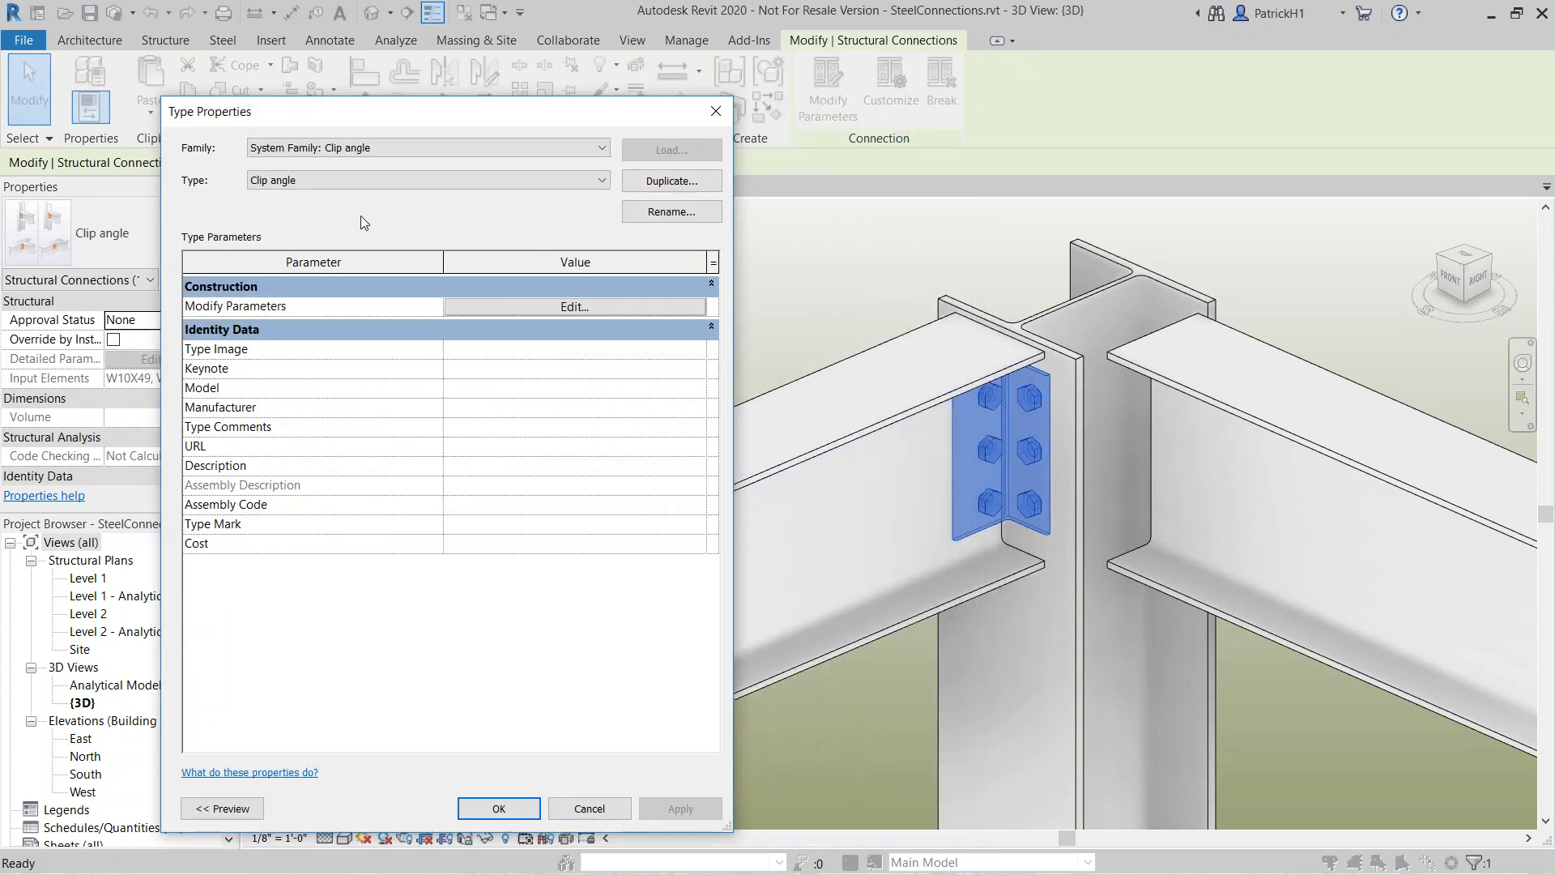
{"action": "left_click", "coordinate": [669, 183]}
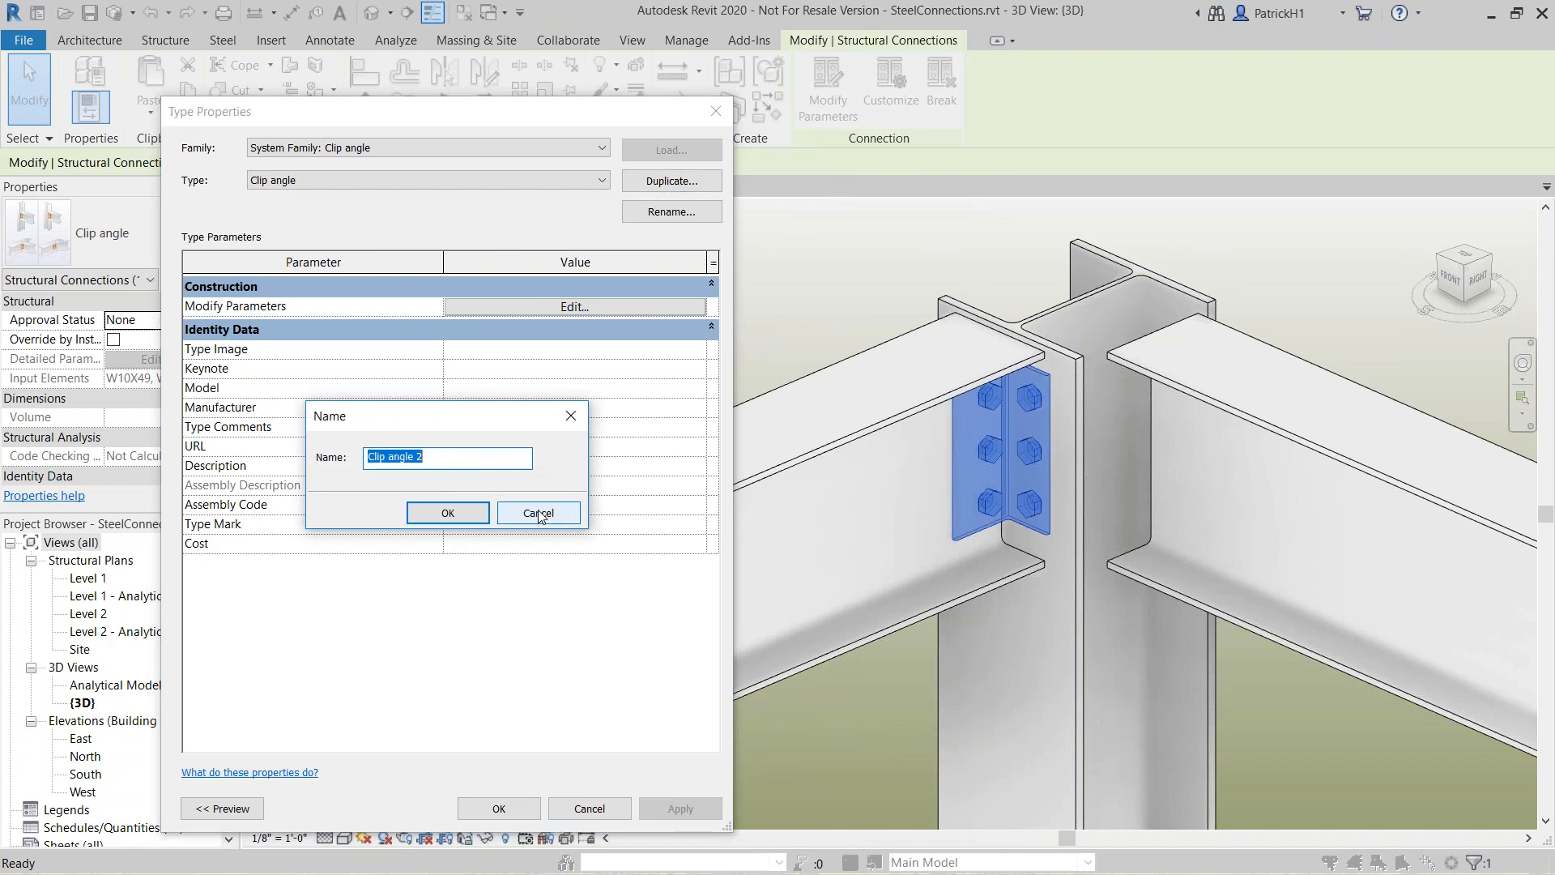
{"action": "double_click", "coordinate": [420, 457]}
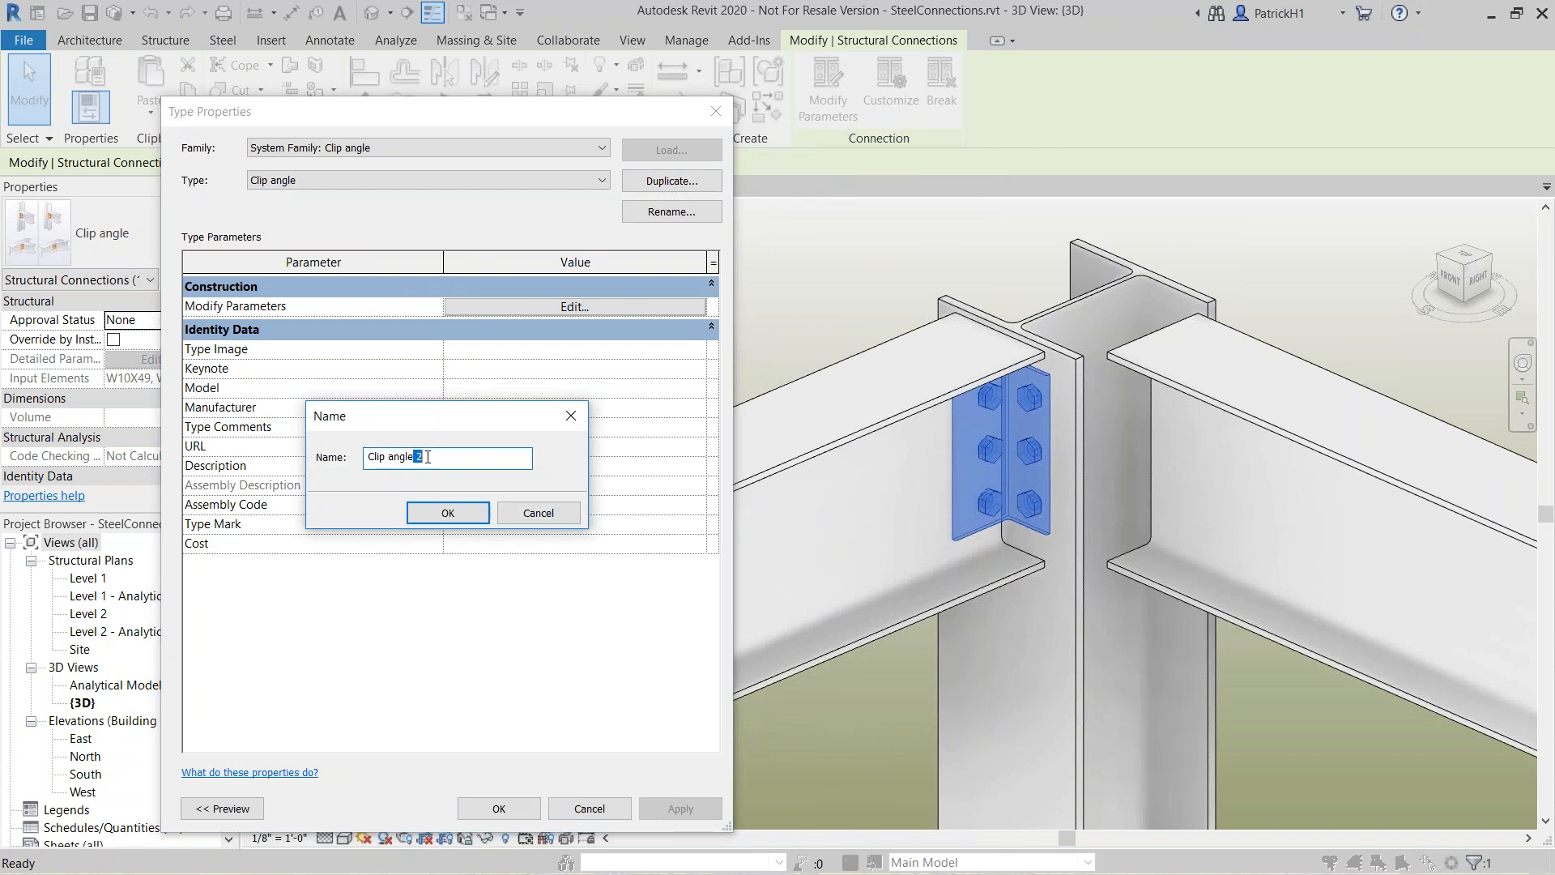
{"action": "key", "text": "BackSpace"}
{"action": "type", "text": "Beam Col. Typ"}
{"action": "left_click", "coordinate": [451, 508]}
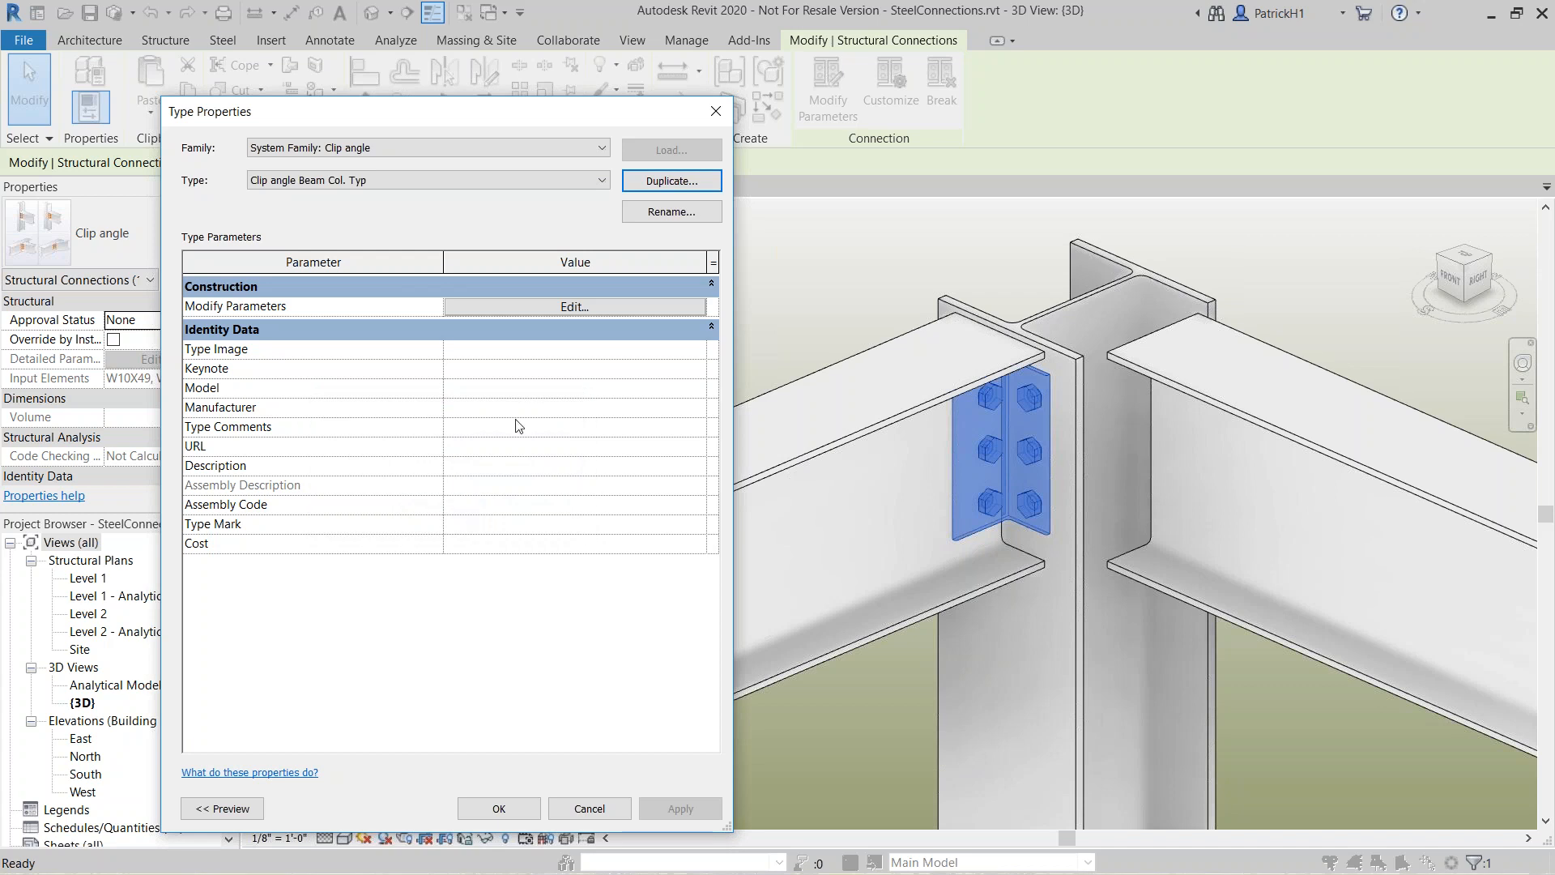
Examine the new type's connection parameters, including the angle profile sizes, top and bottom cope, bolt parameters, vertical bolts and shim plates
{"action": "left_click", "coordinate": [577, 307]}
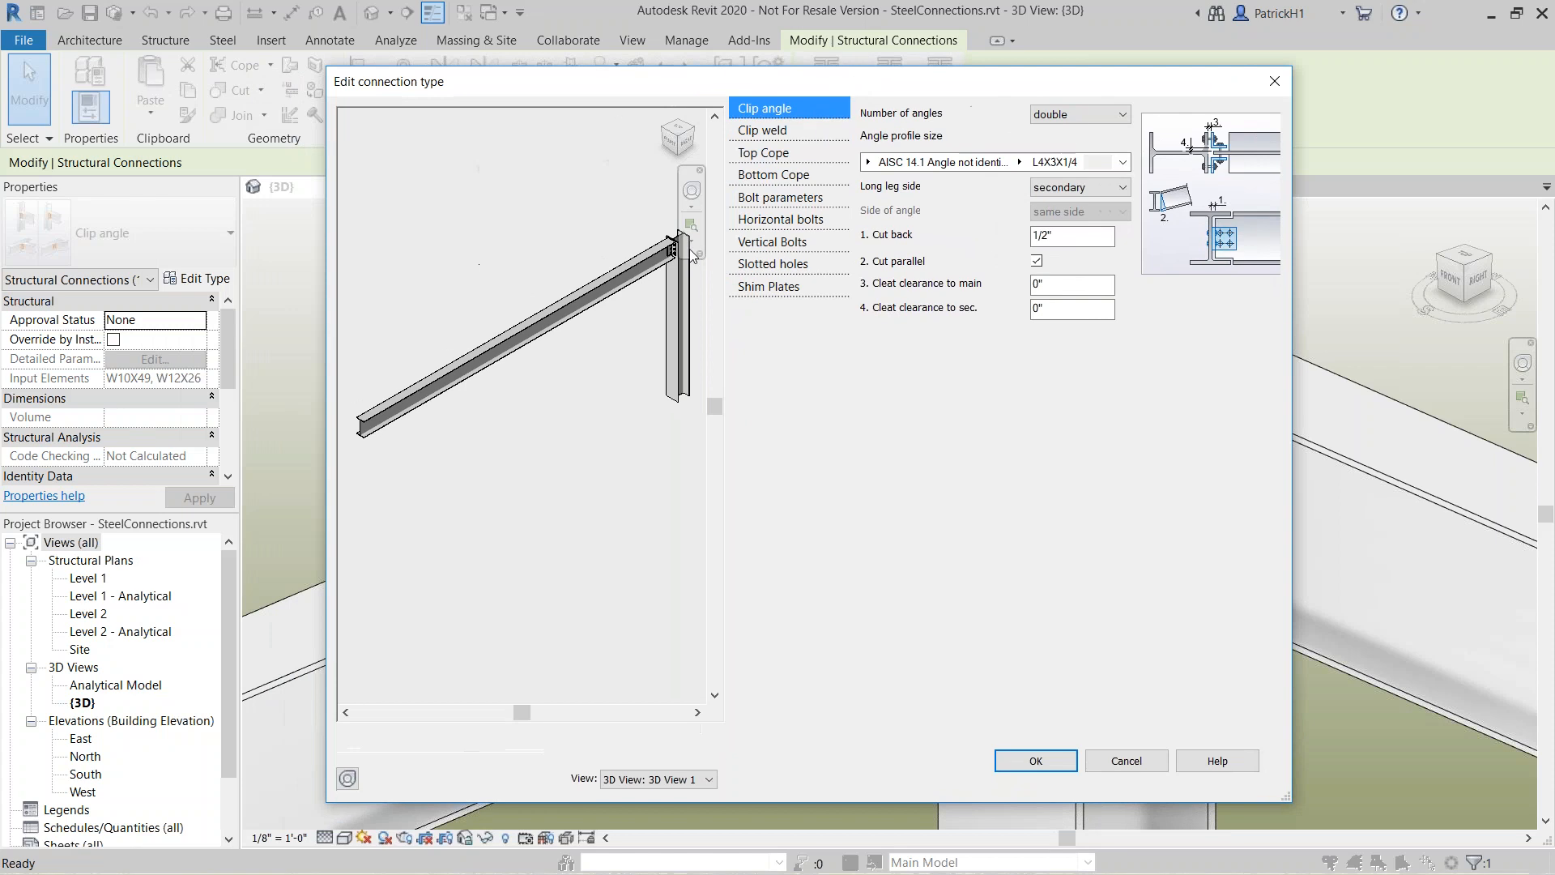
{"action": "scroll", "coordinate": [552, 376], "scroll_direction": "up", "scroll_amount": 6}
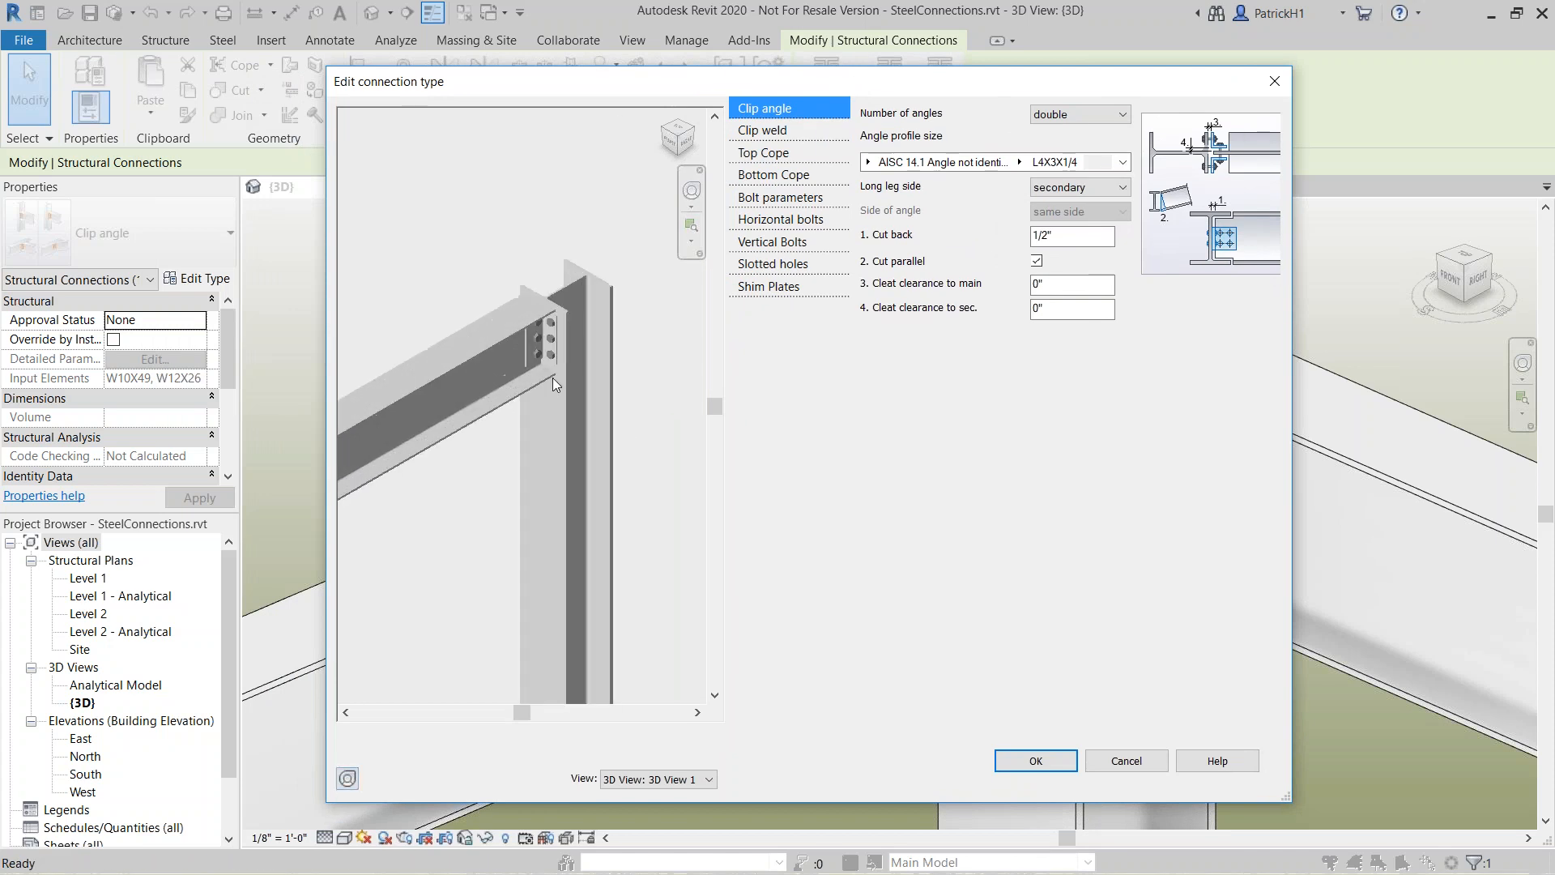
{"action": "scroll", "coordinate": [555, 371], "scroll_direction": "up", "scroll_amount": 5}
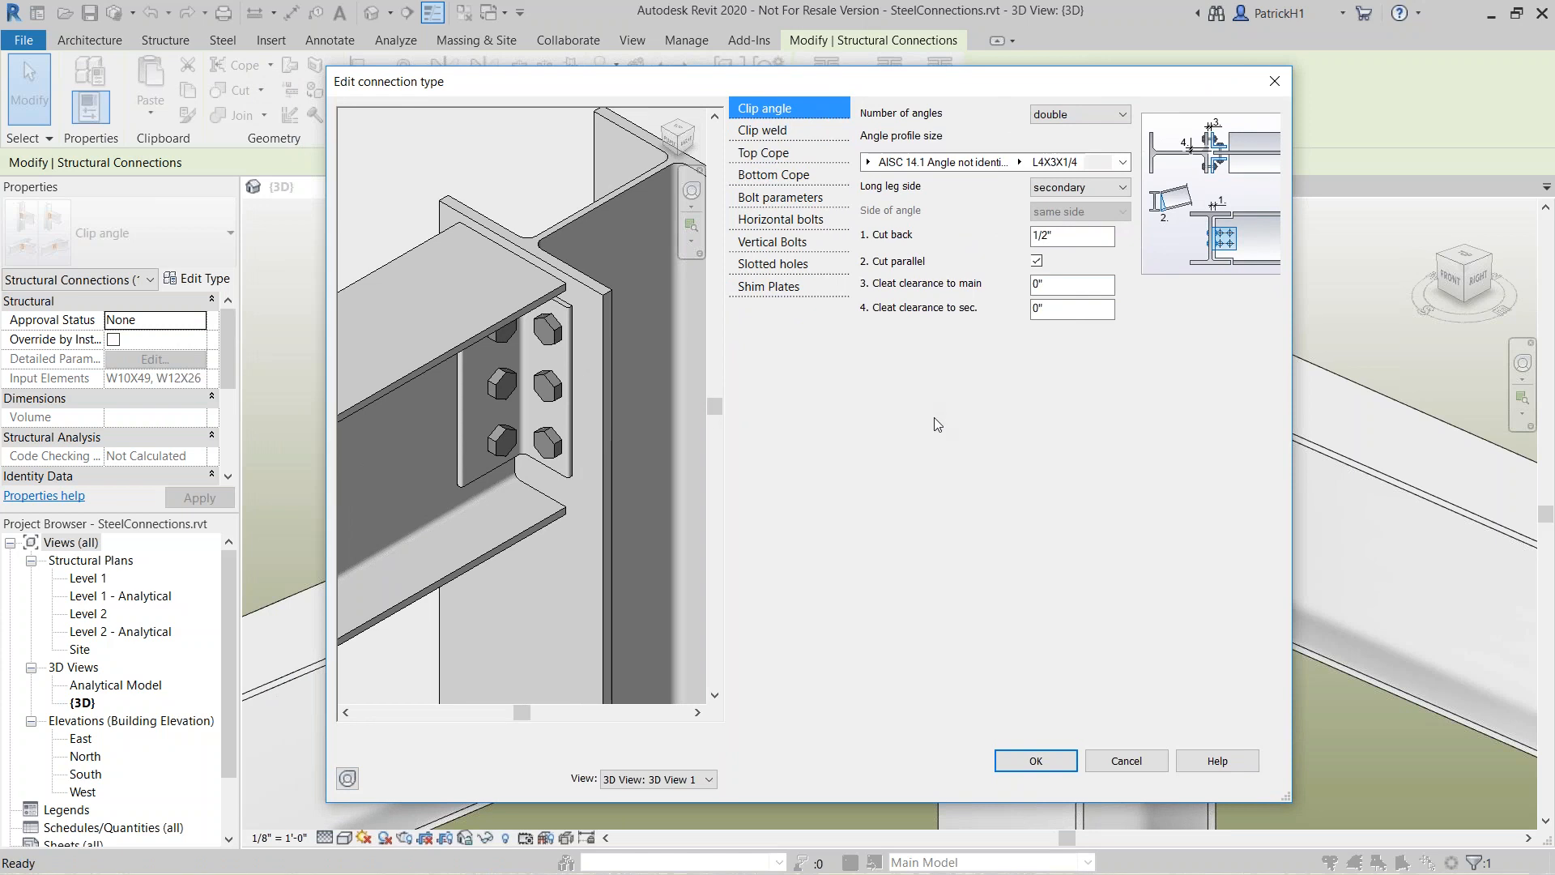
{"action": "left_click", "coordinate": [1019, 162]}
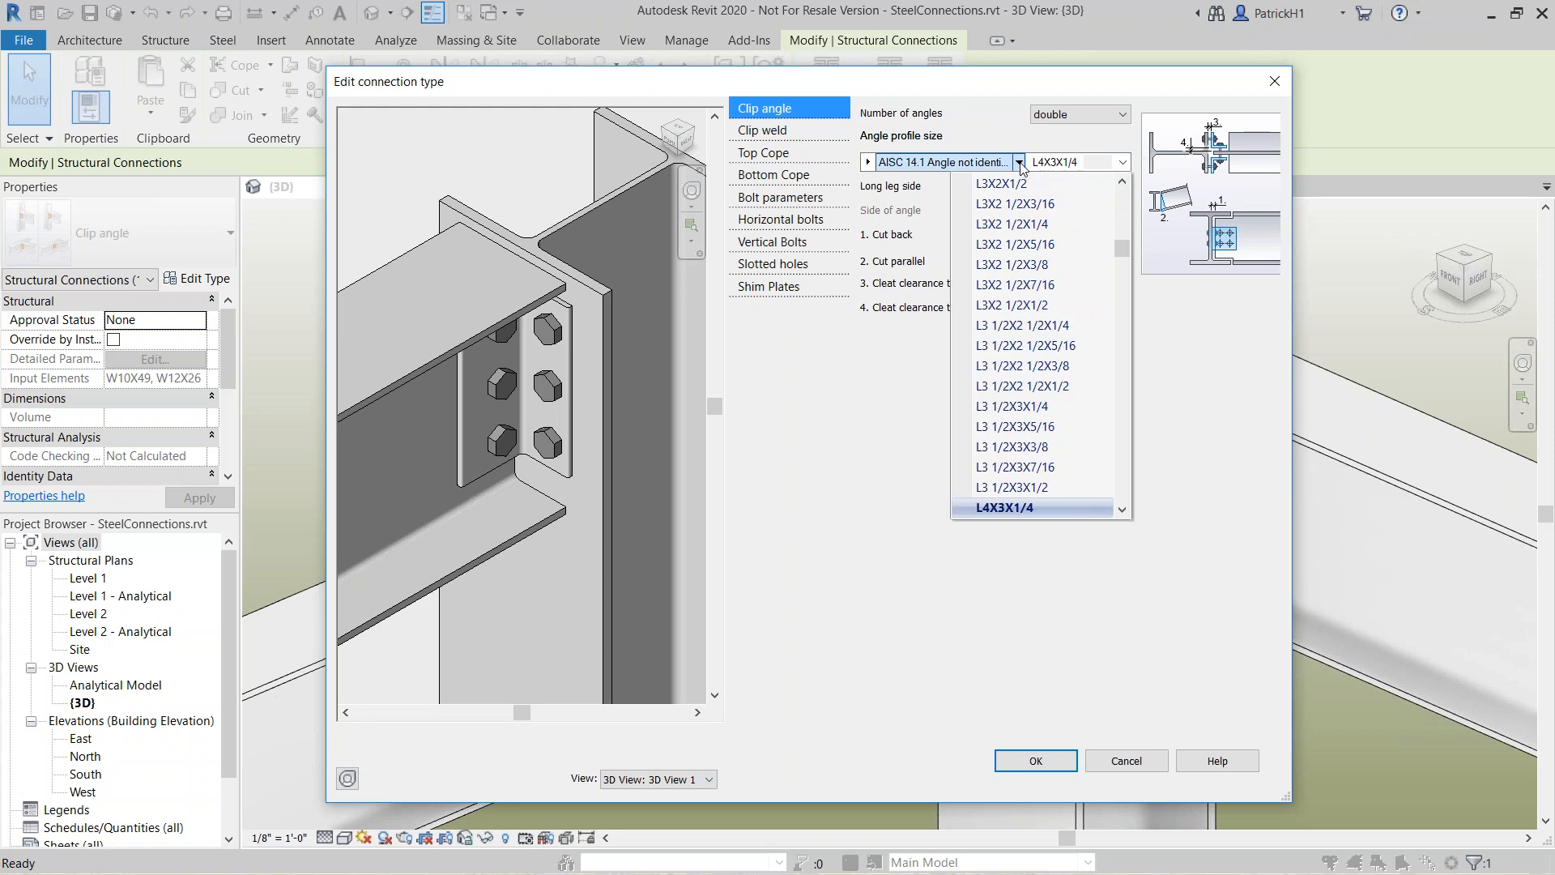
{"action": "left_click", "coordinate": [1013, 130]}
{"action": "left_click", "coordinate": [779, 153]}
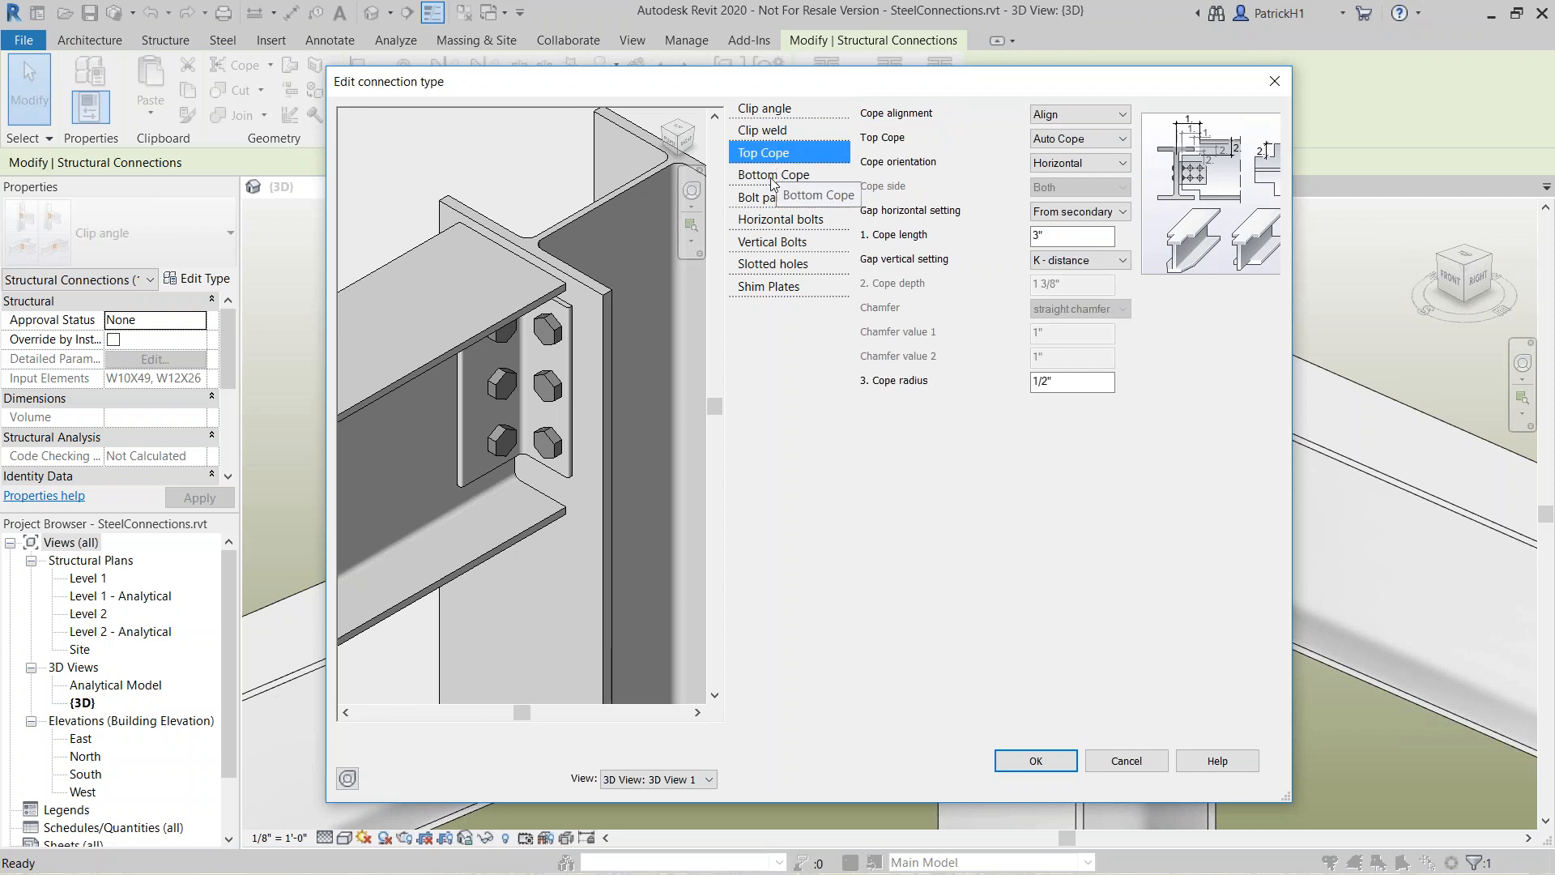
{"action": "left_click", "coordinate": [771, 180]}
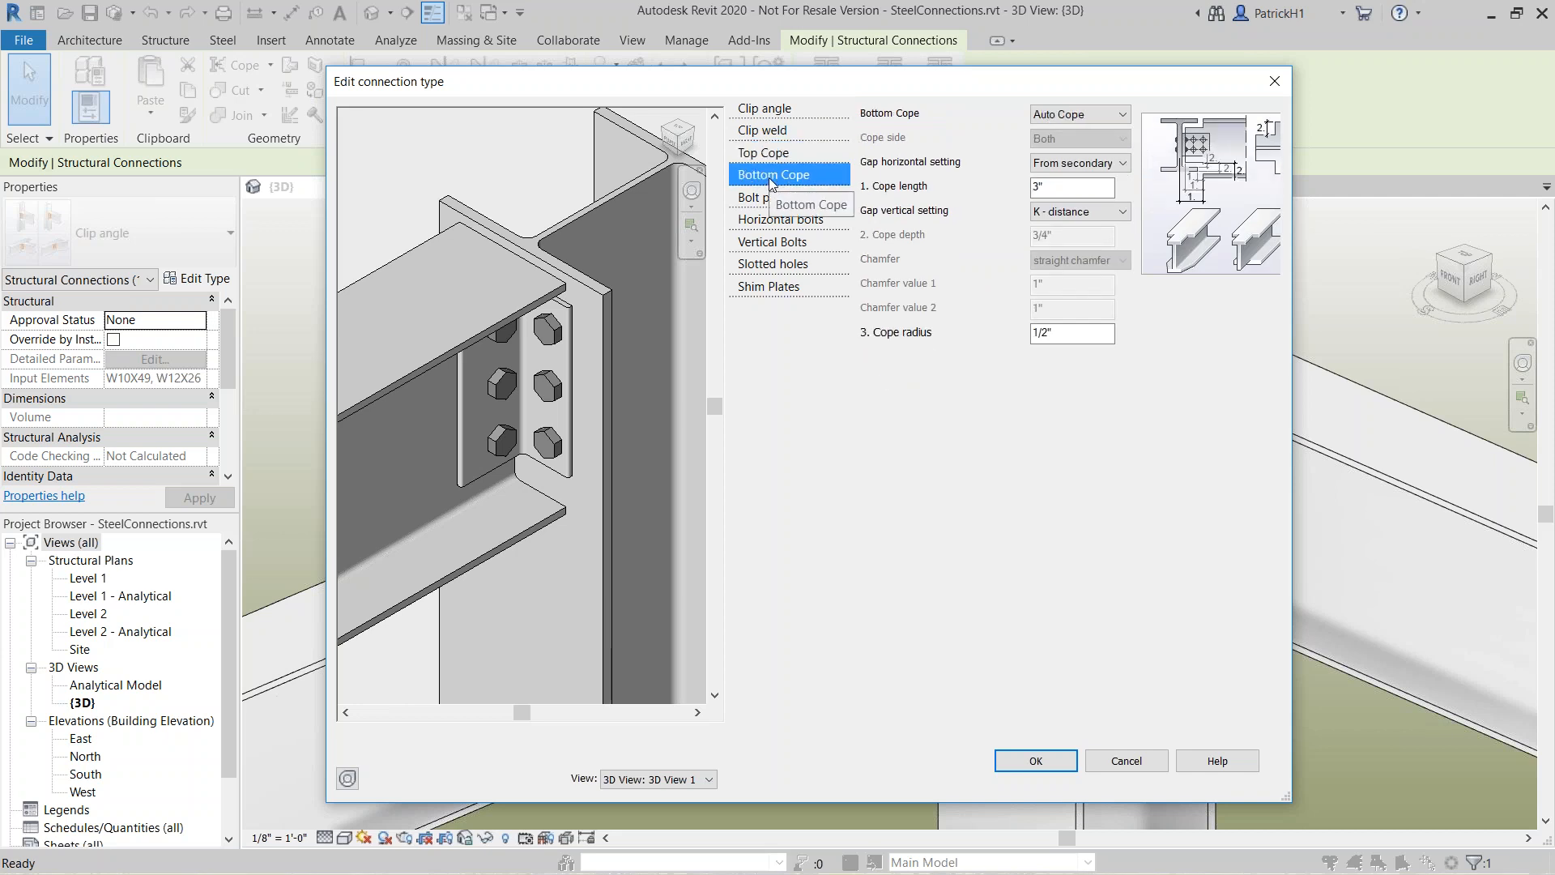
{"action": "left_click", "coordinate": [763, 199]}
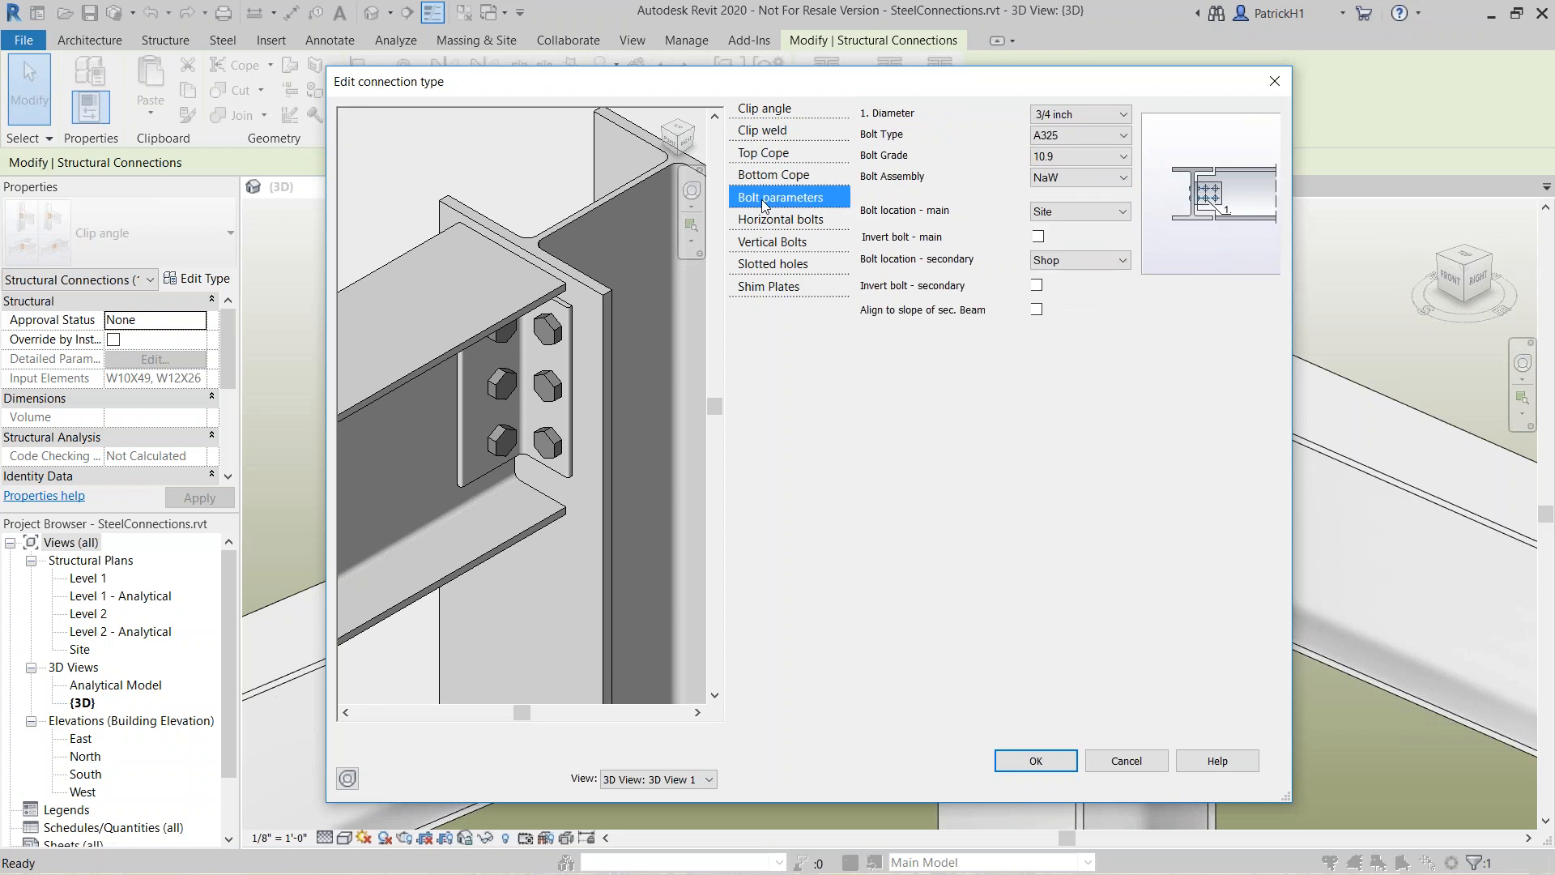
{"action": "left_click", "coordinate": [760, 243]}
{"action": "left_click", "coordinate": [761, 288]}
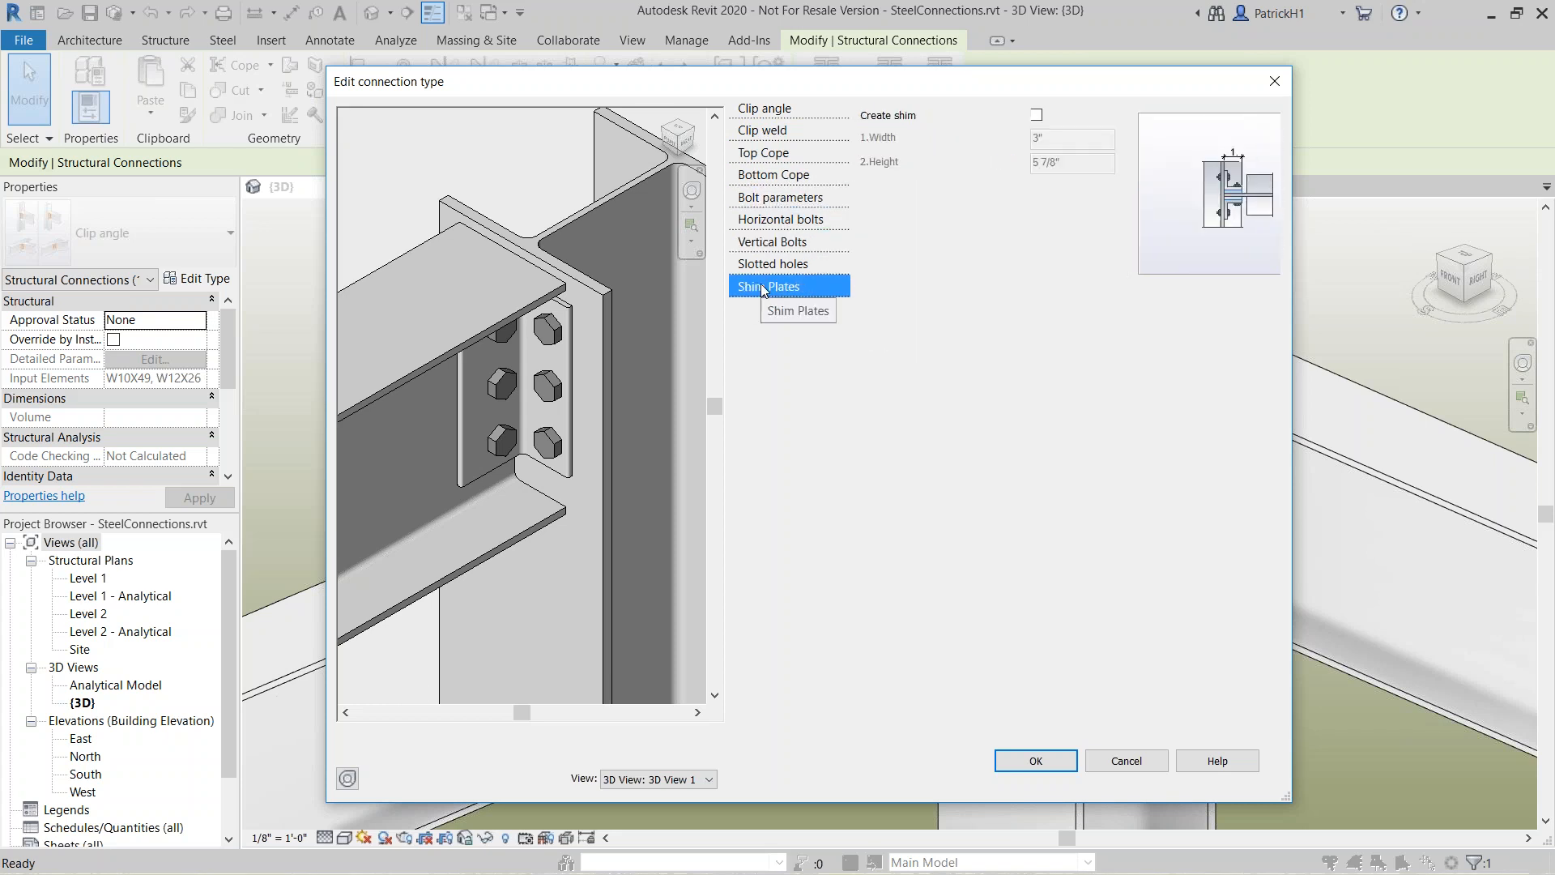
{"action": "left_click", "coordinate": [773, 199]}
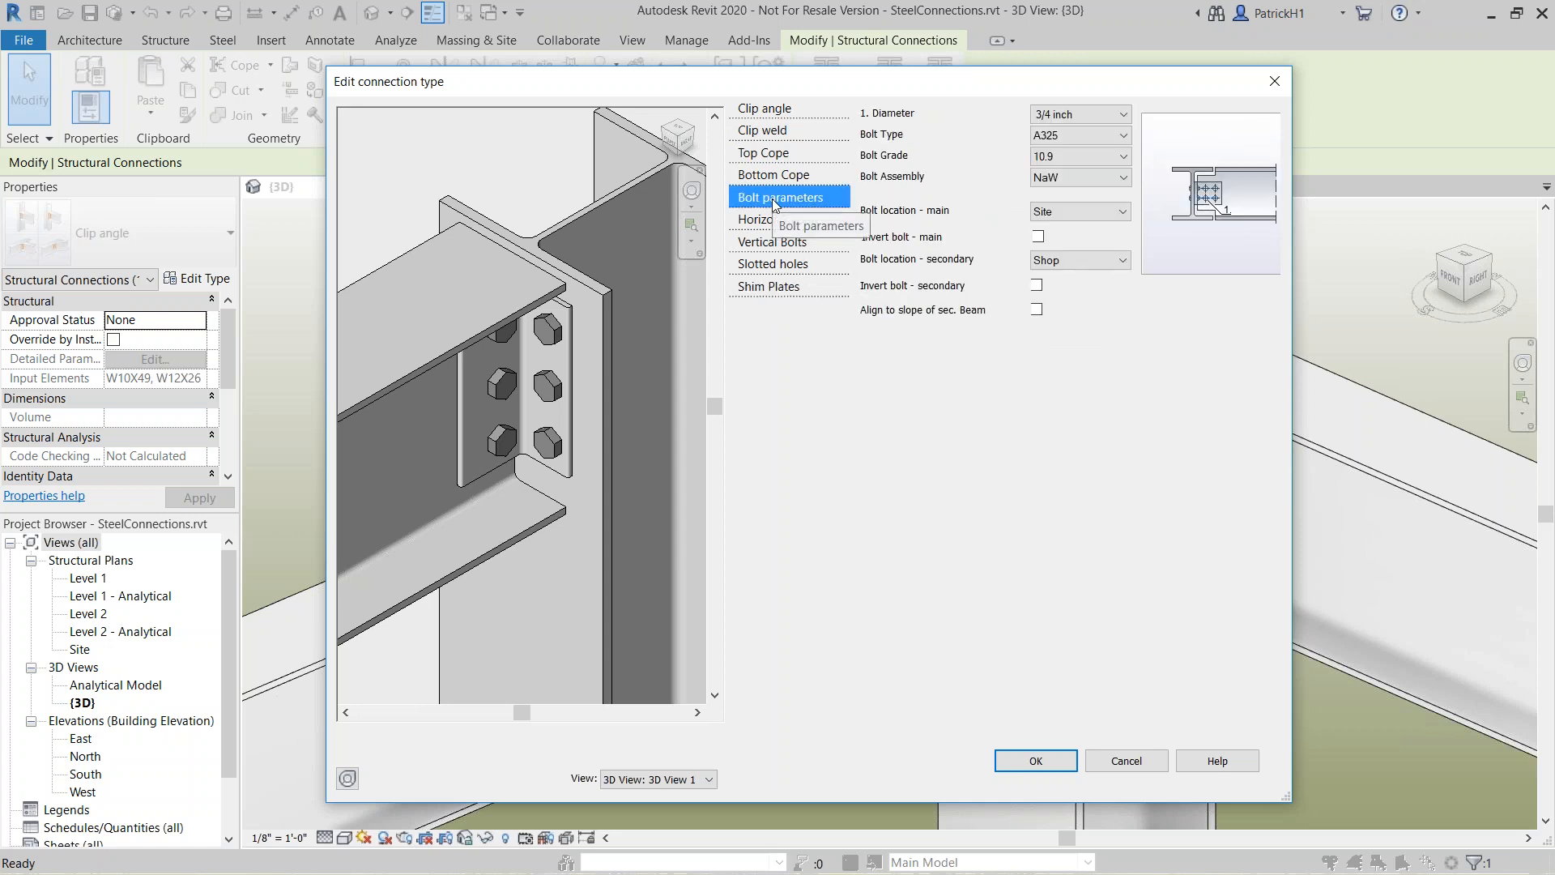
Try 4 lines for Group 1 of the vertical bolts, and set the number back to 3
{"action": "left_click", "coordinate": [828, 242]}
{"action": "left_click_drag", "start_coordinate": [934, 193], "coordinate": [843, 189]}
{"action": "type", "text": "4"}
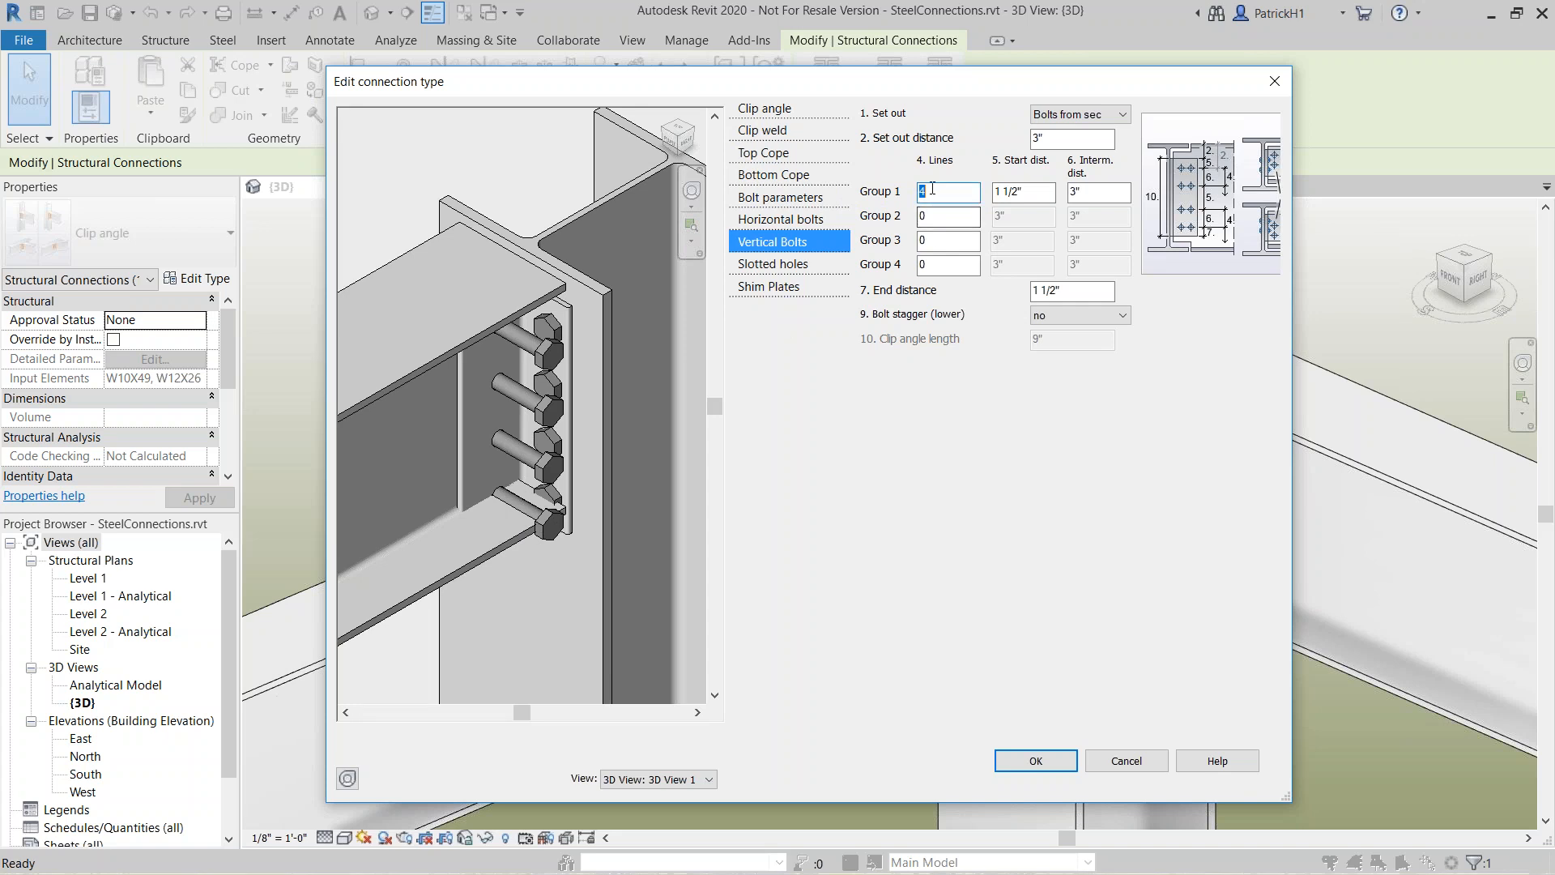
{"action": "type", "text": "3"}
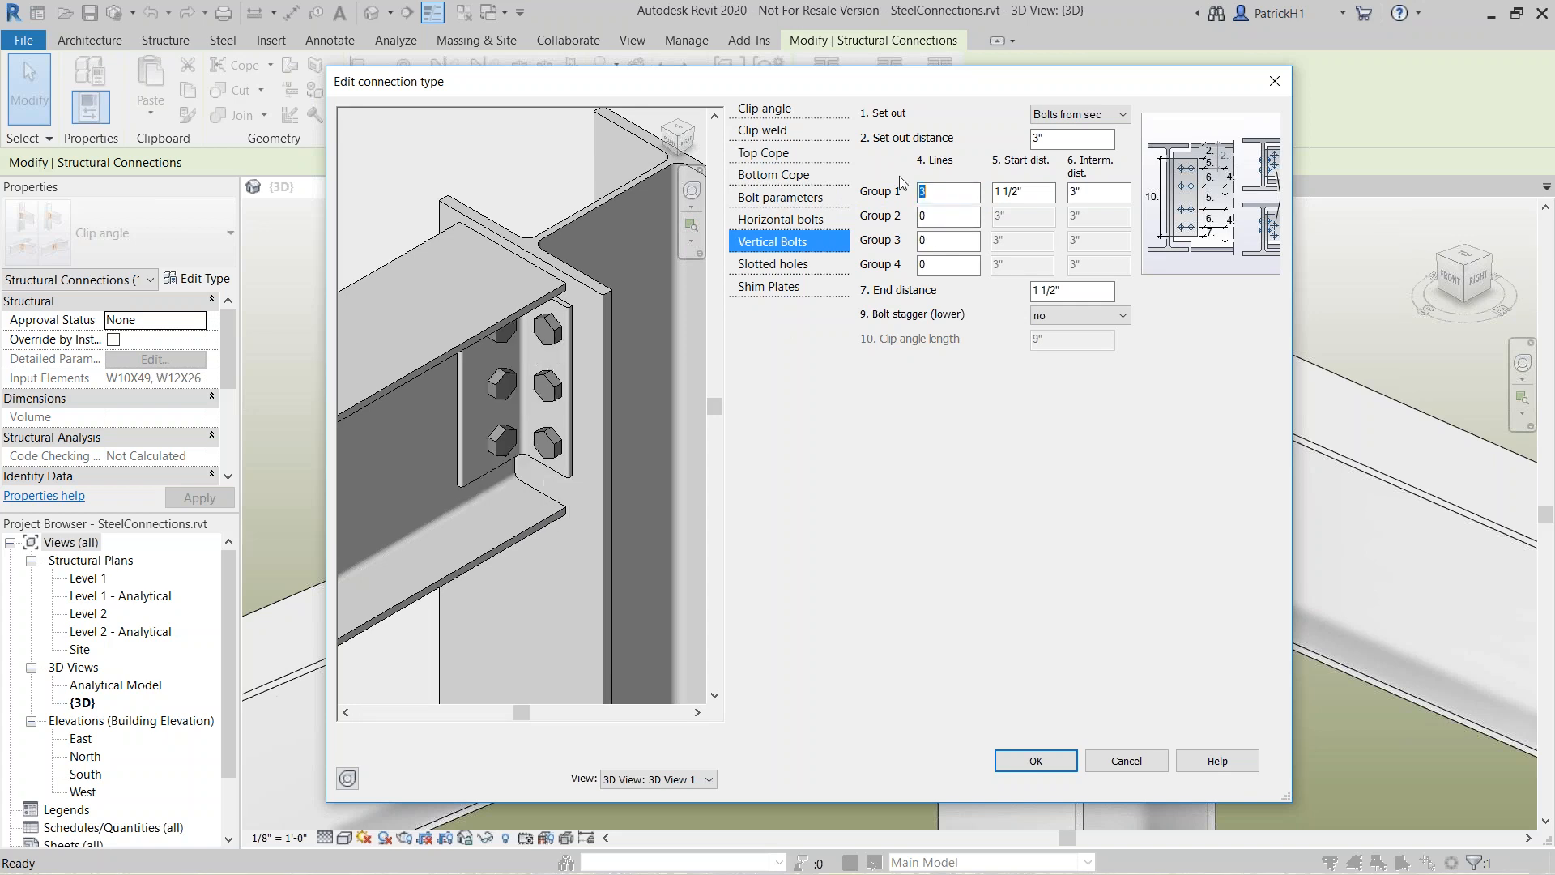
Accept the connection parameters and apply the Clip angle Beam Col. Typ type to the selected connection
{"action": "left_click", "coordinate": [1086, 189]}
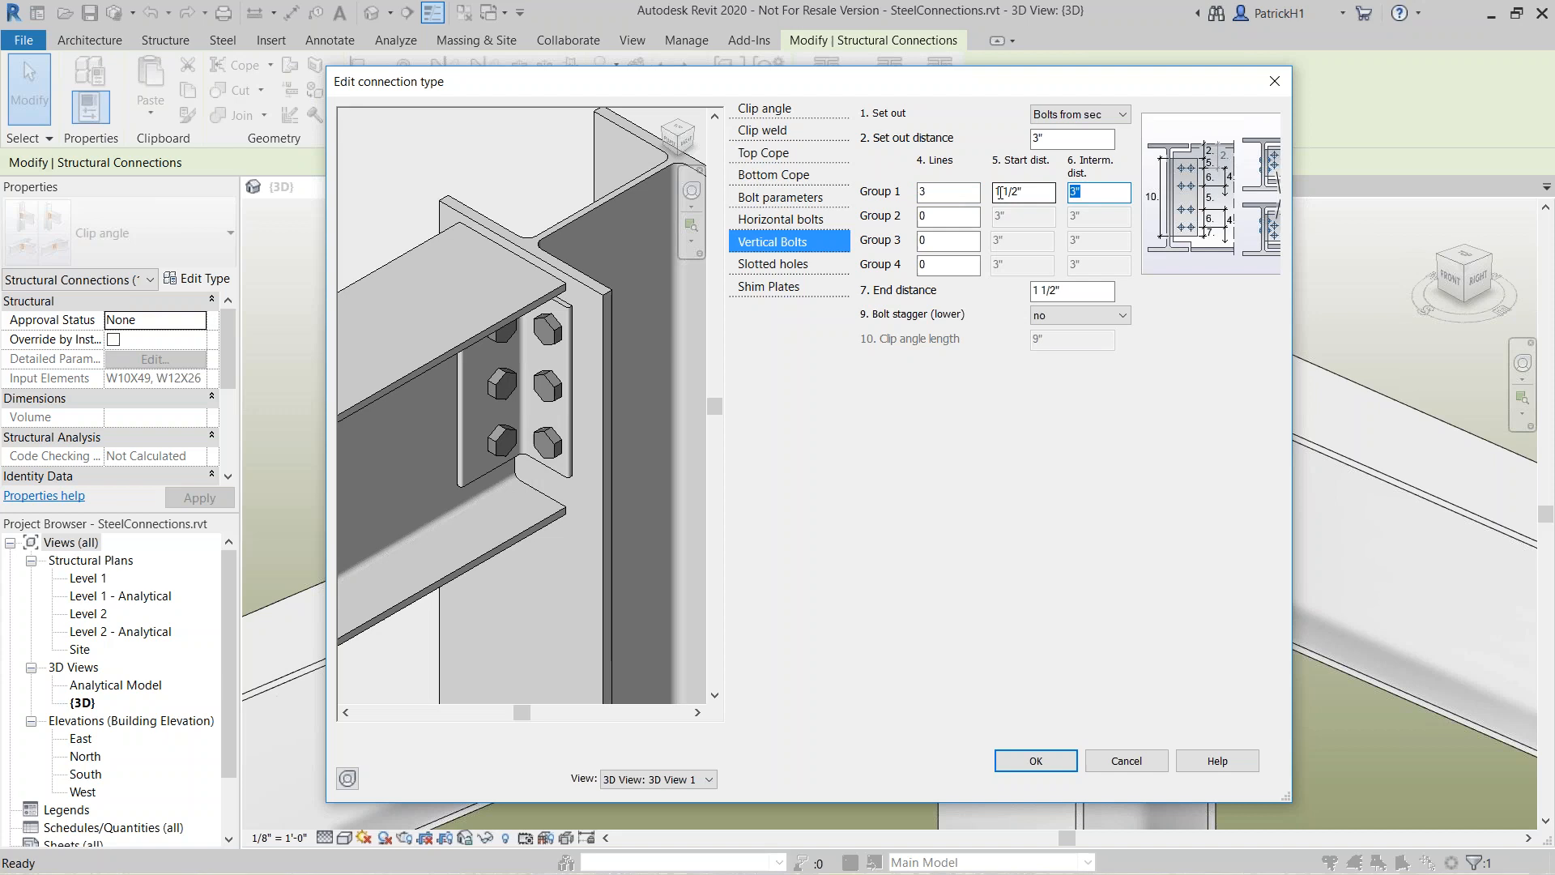
{"action": "key", "text": "Return"}
{"action": "left_click", "coordinate": [1043, 764]}
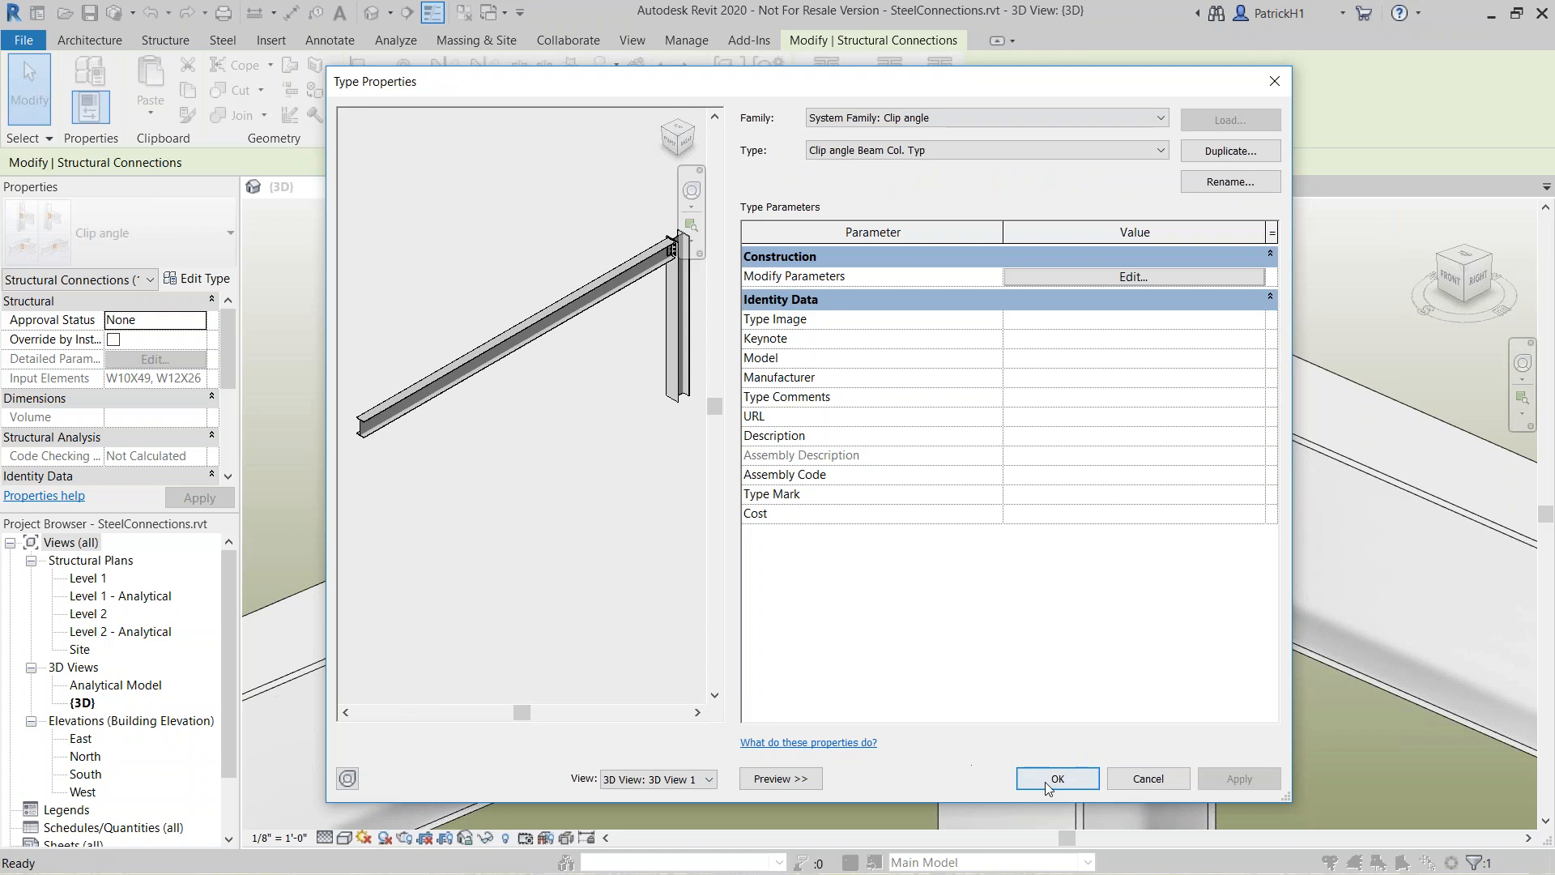
{"action": "left_click", "coordinate": [1045, 781]}
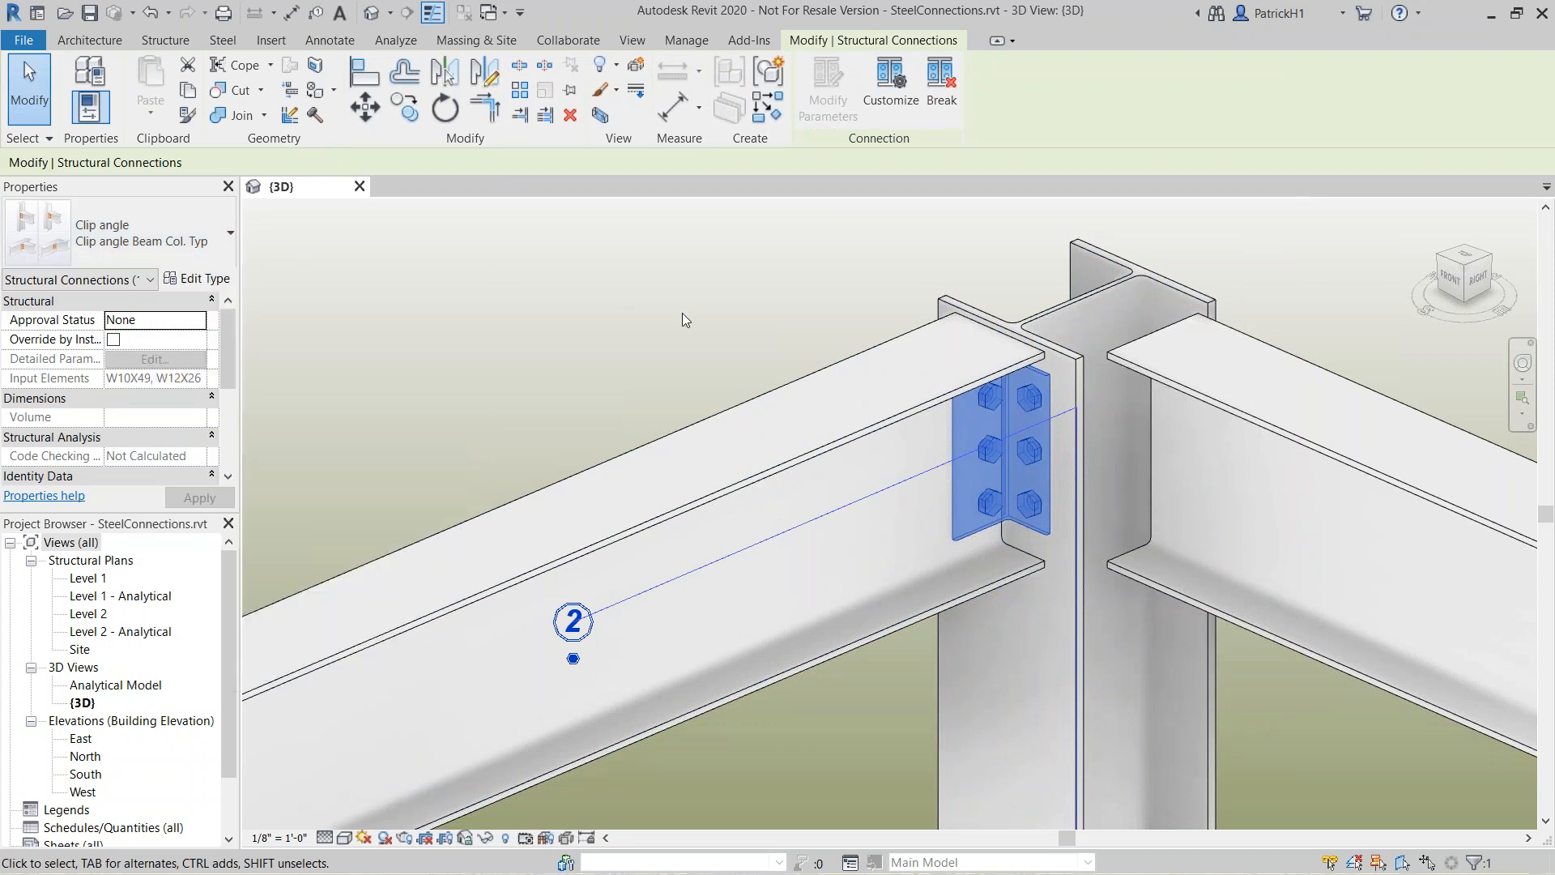
Propagate the selected clip angle connection to the matching beam-to-column joints of the frame, and deselect it
{"action": "scroll", "coordinate": [682, 309], "scroll_direction": "down", "scroll_amount": 5}
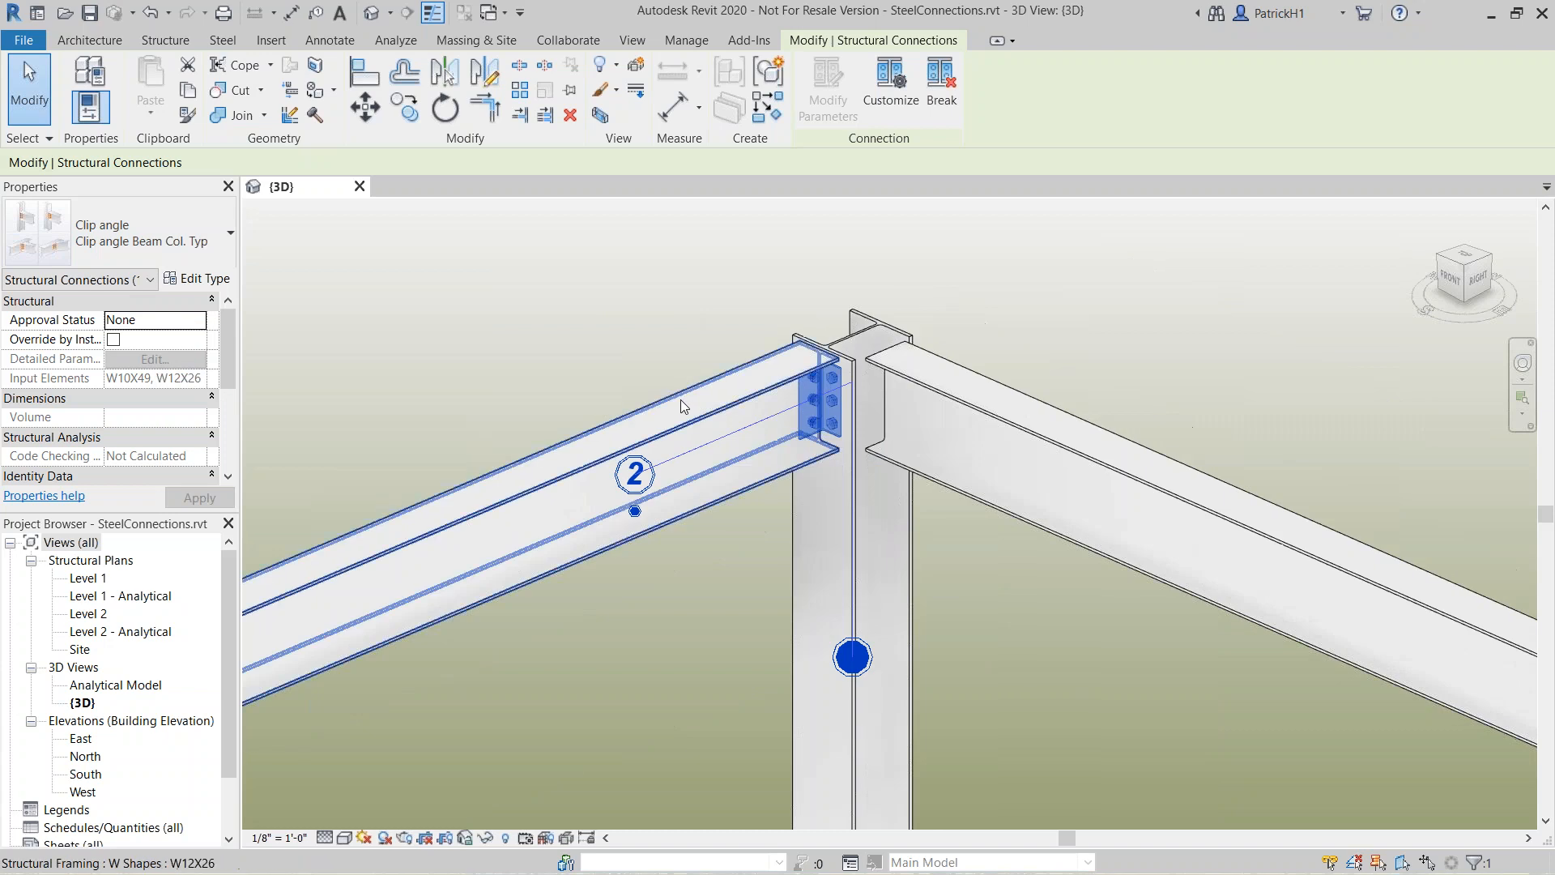
{"action": "scroll", "coordinate": [686, 516], "scroll_direction": "down", "scroll_amount": 3}
{"action": "middle_click_drag", "start_coordinate": [639, 557], "coordinate": [972, 381]}
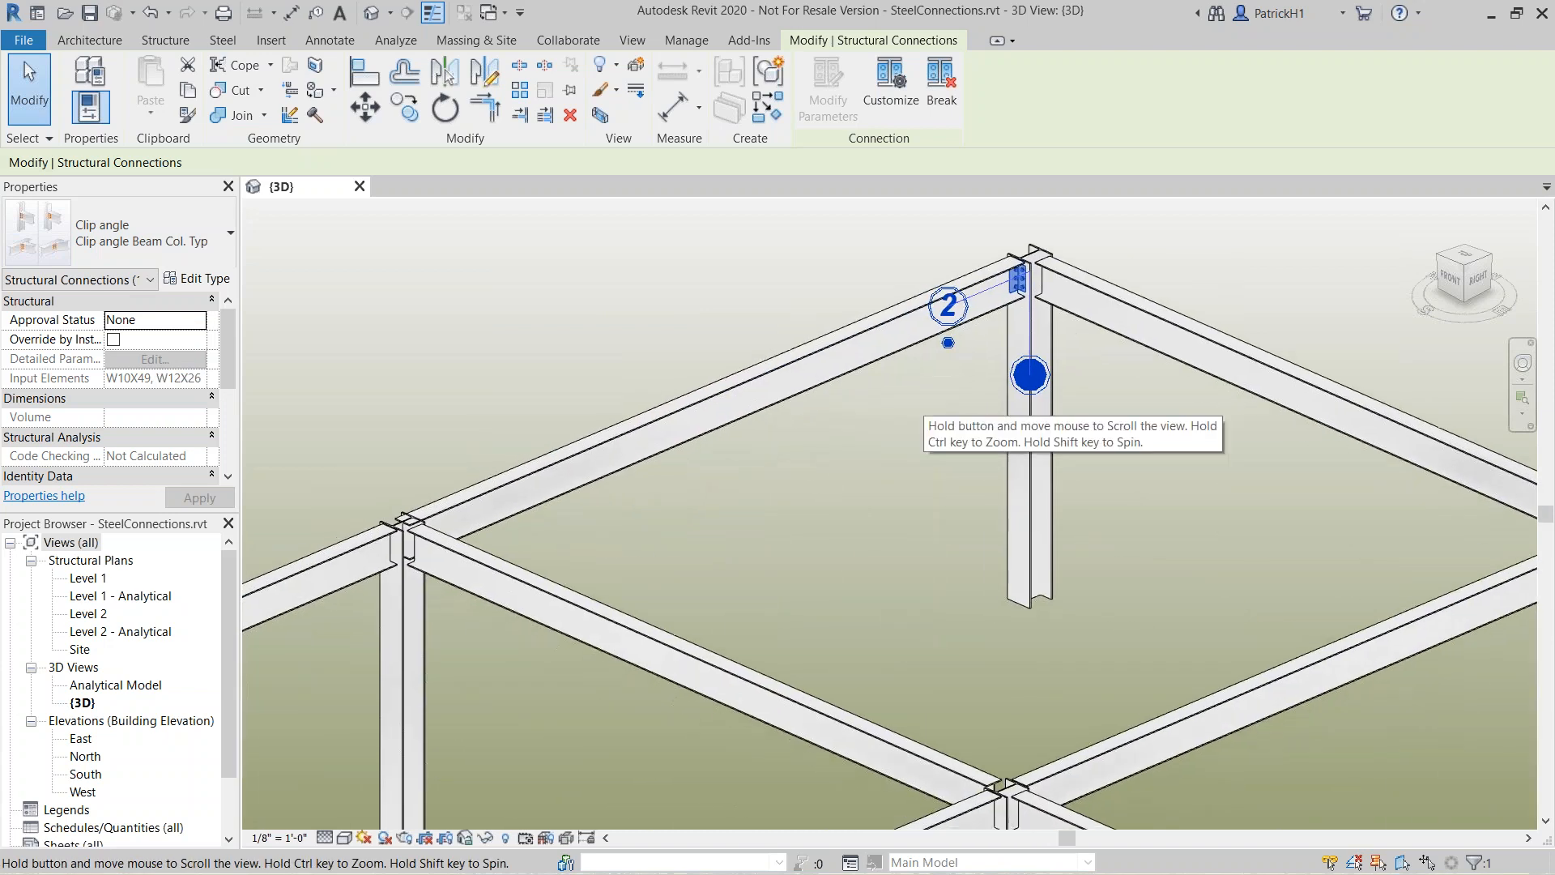
{"action": "mouse_move", "coordinate": [887, 488]}
{"action": "middle_mouse_down"}
{"action": "mouse_move", "coordinate": [884, 464]}
{"action": "mouse_move", "coordinate": [868, 497]}
{"action": "middle_mouse_up"}
{"action": "scroll", "coordinate": [883, 473], "scroll_direction": "down", "scroll_amount": 1}
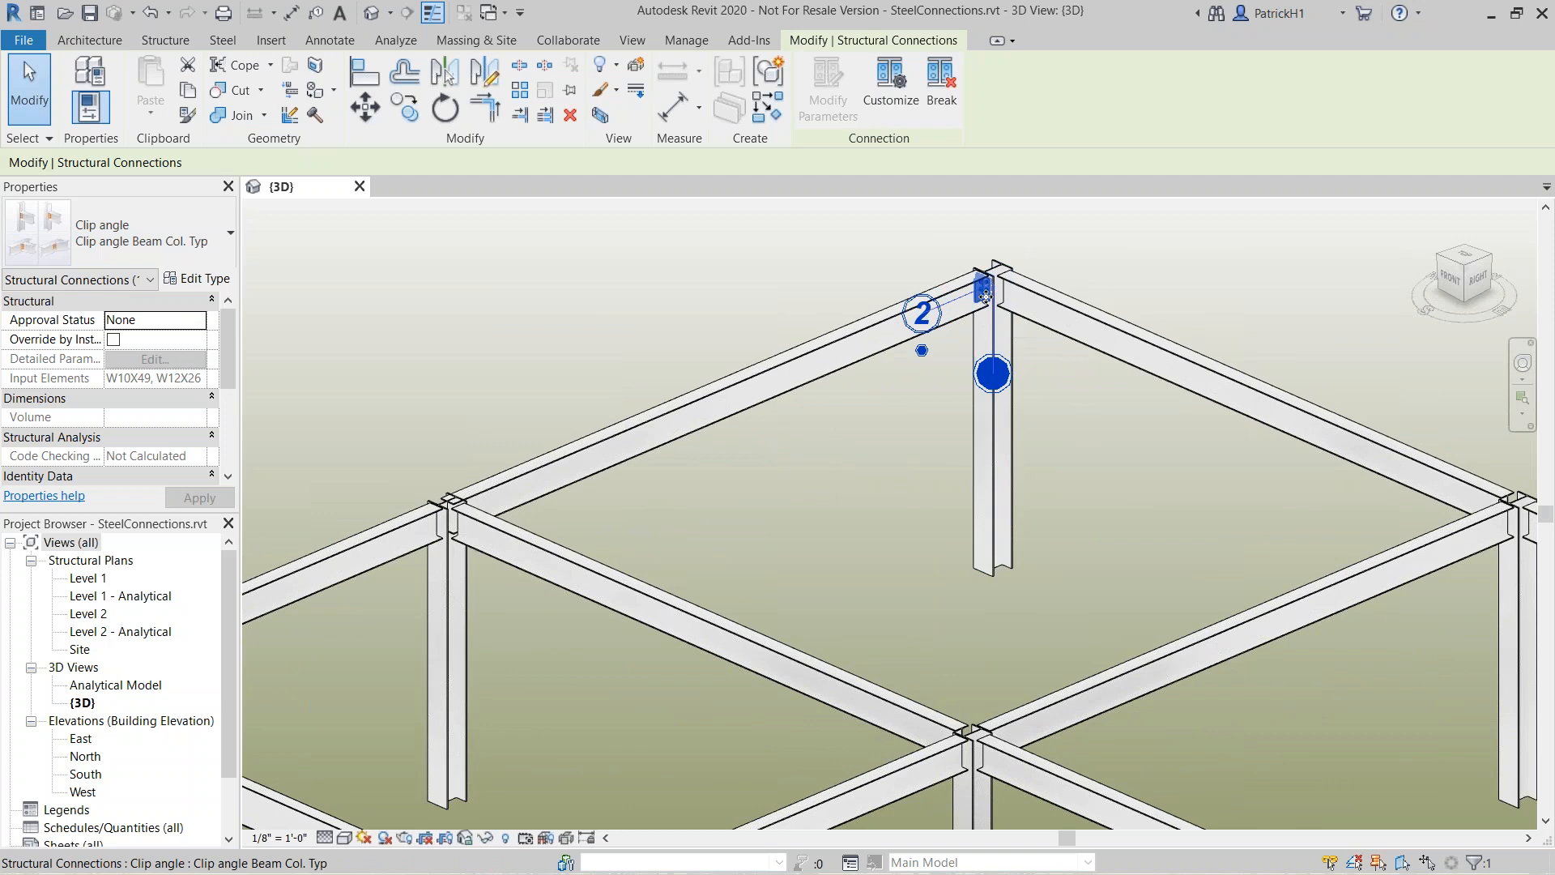
{"action": "right_click", "coordinate": [873, 409]}
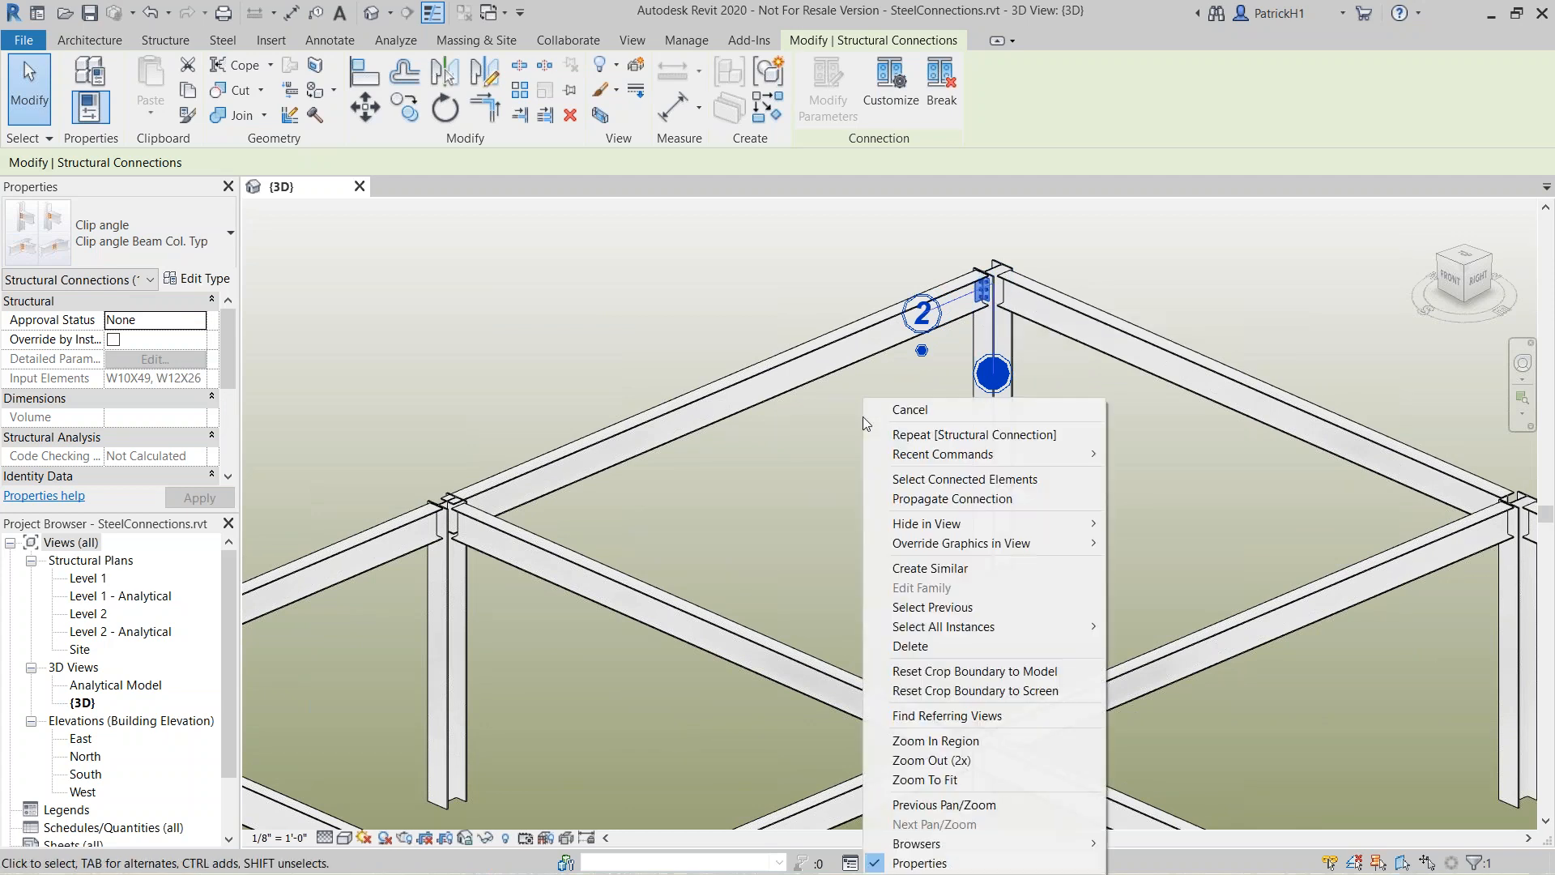
{"action": "left_click", "coordinate": [964, 499]}
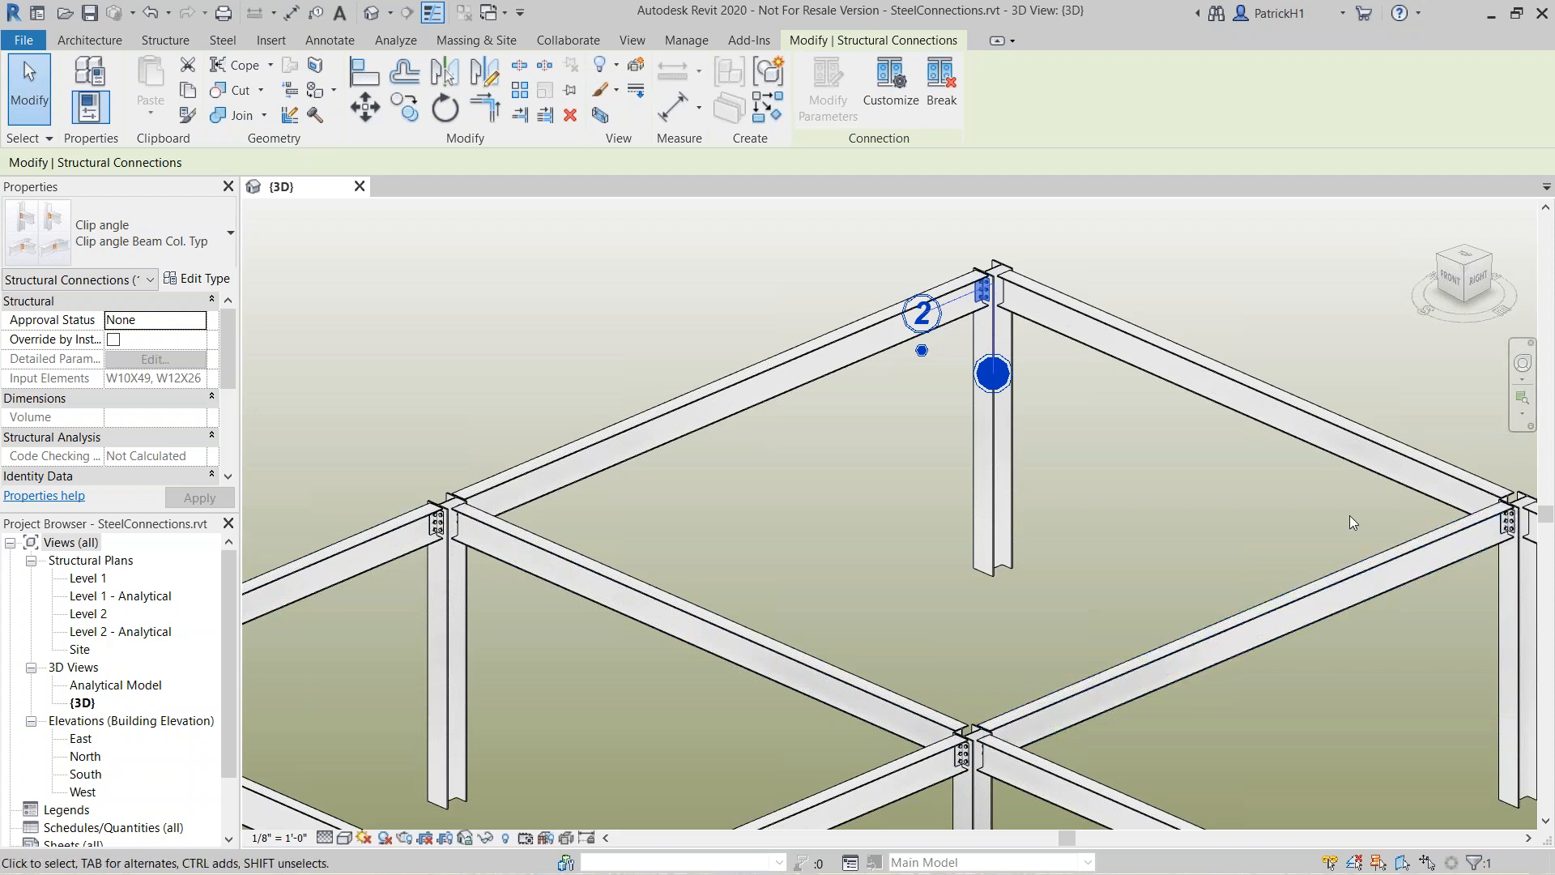
{"action": "middle_click_drag", "start_coordinate": [937, 547], "coordinate": [875, 513]}
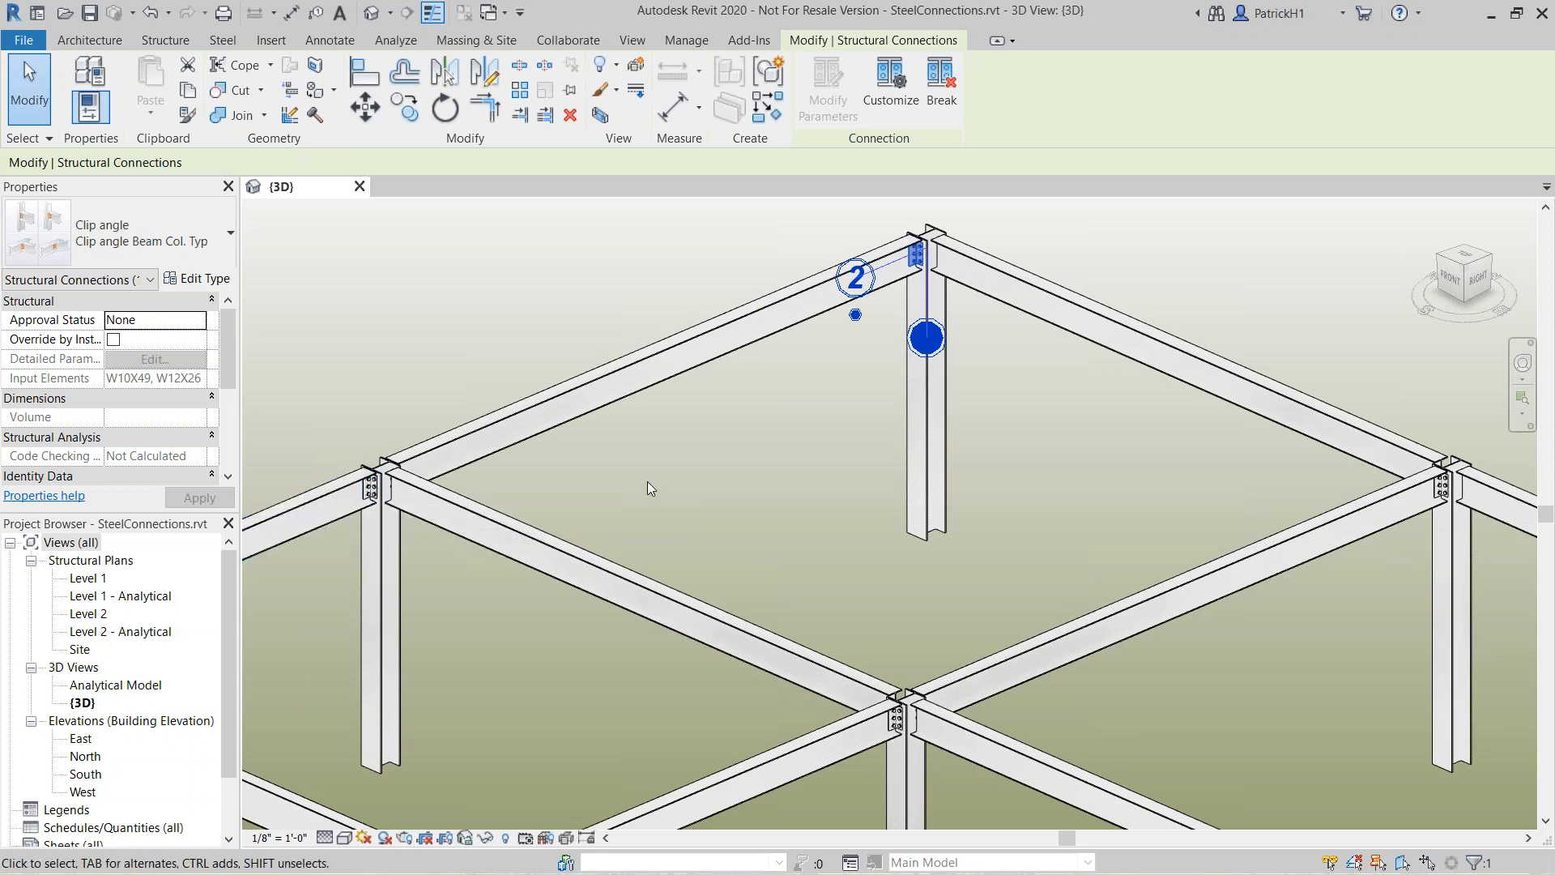
{"action": "left_click", "coordinate": [781, 429]}
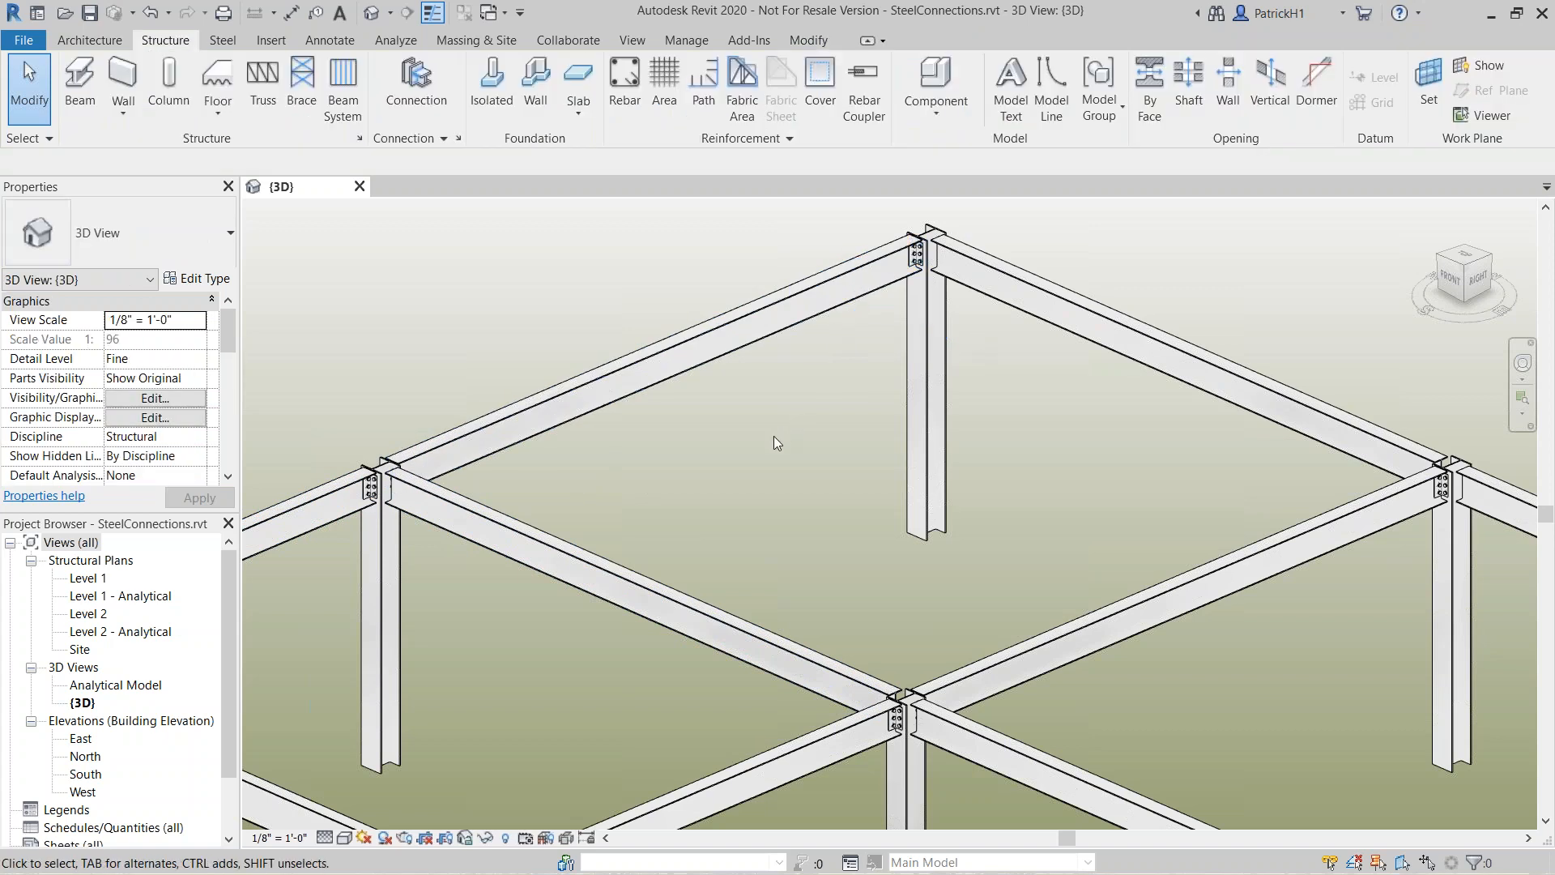
Select the original clip angle connection at the rear corner column
{"action": "middle_click_drag", "start_coordinate": [774, 435], "coordinate": [752, 516]}
{"action": "scroll", "coordinate": [848, 367], "scroll_direction": "up", "scroll_amount": 4}
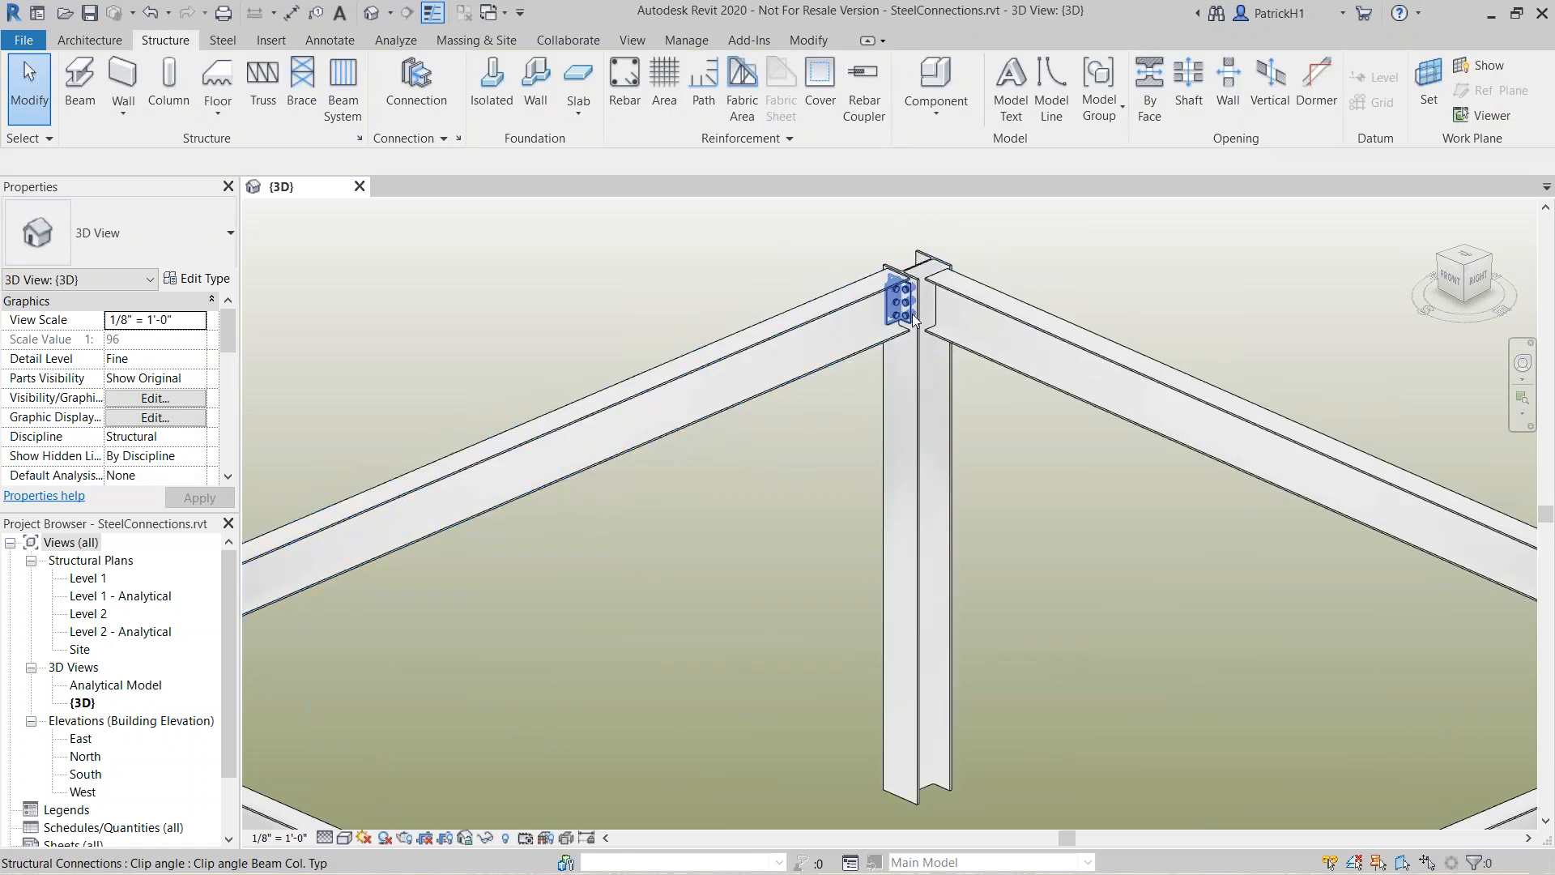
{"action": "left_click", "coordinate": [905, 318]}
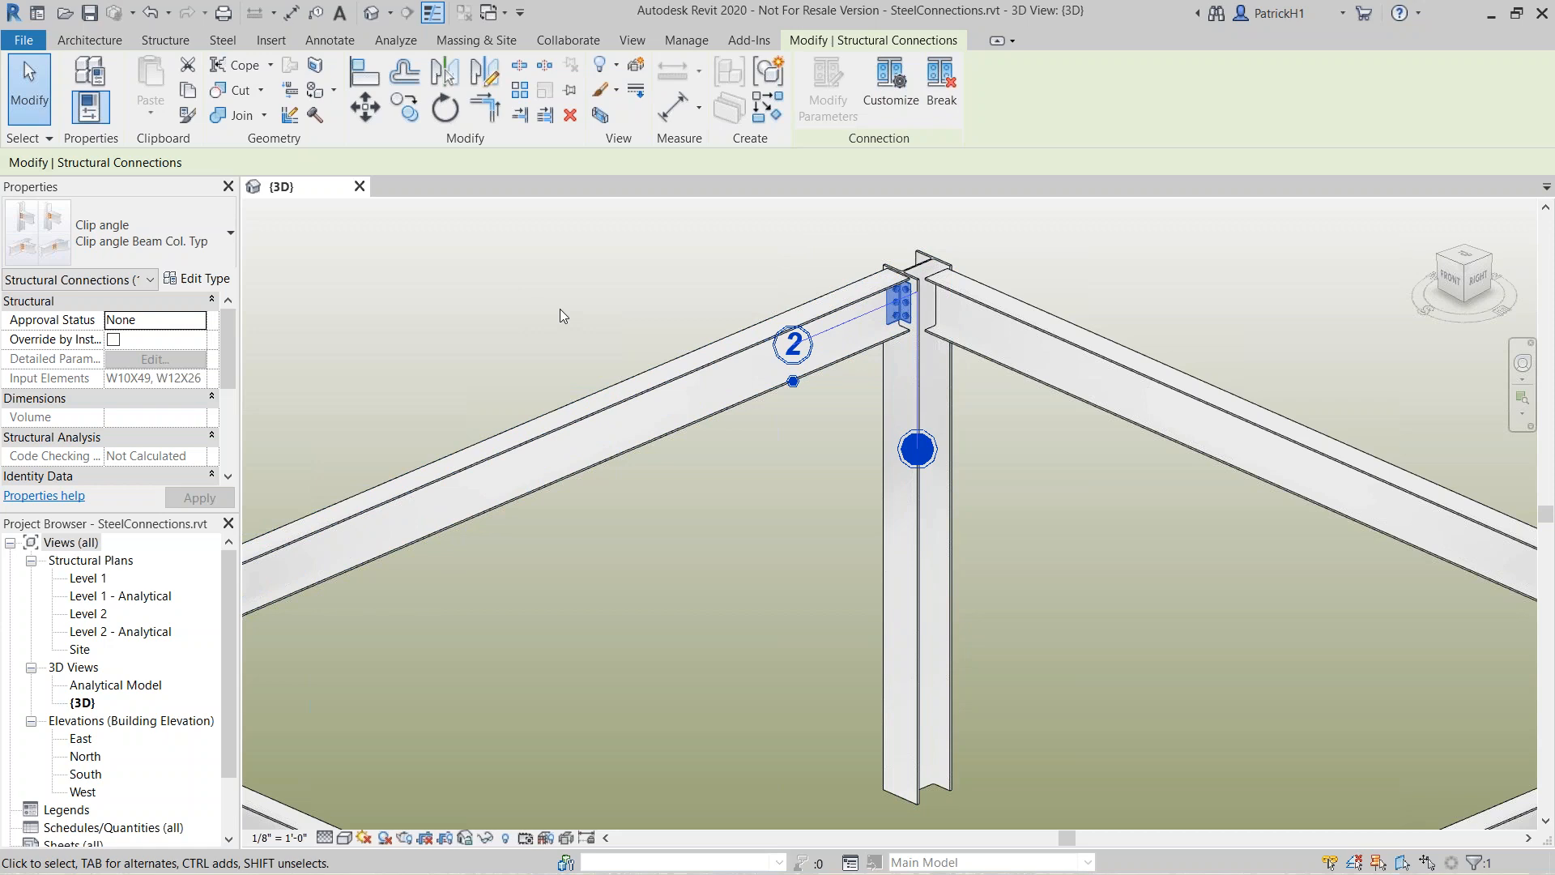
Close the SteelConnections model without saving the changes, and open the ITOffice model from the recent files
{"action": "left_click", "coordinate": [360, 187]}
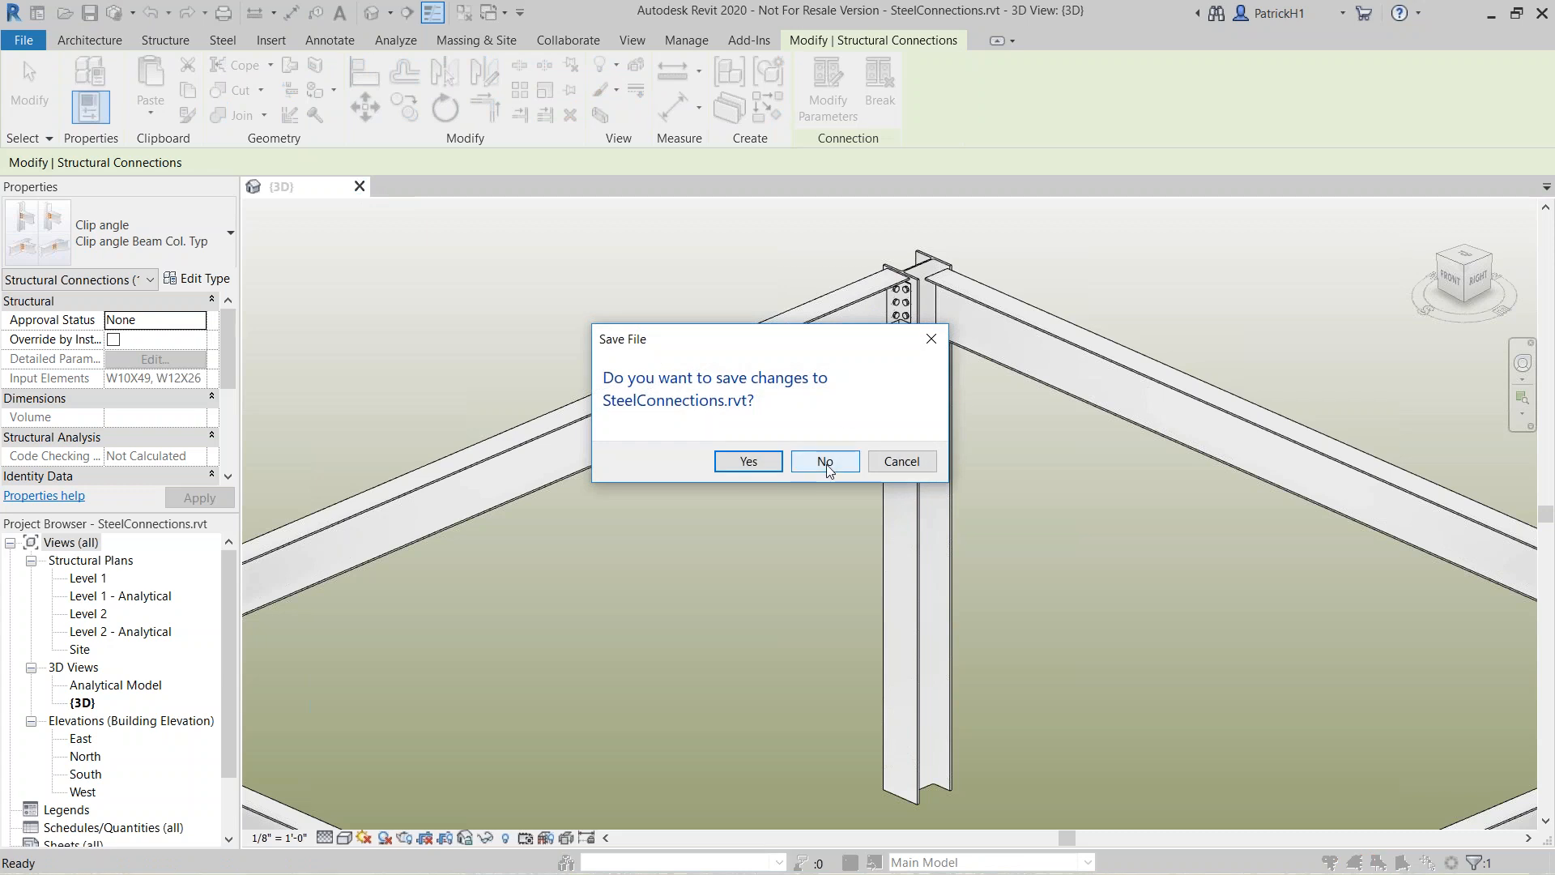
{"action": "left_click", "coordinate": [825, 462]}
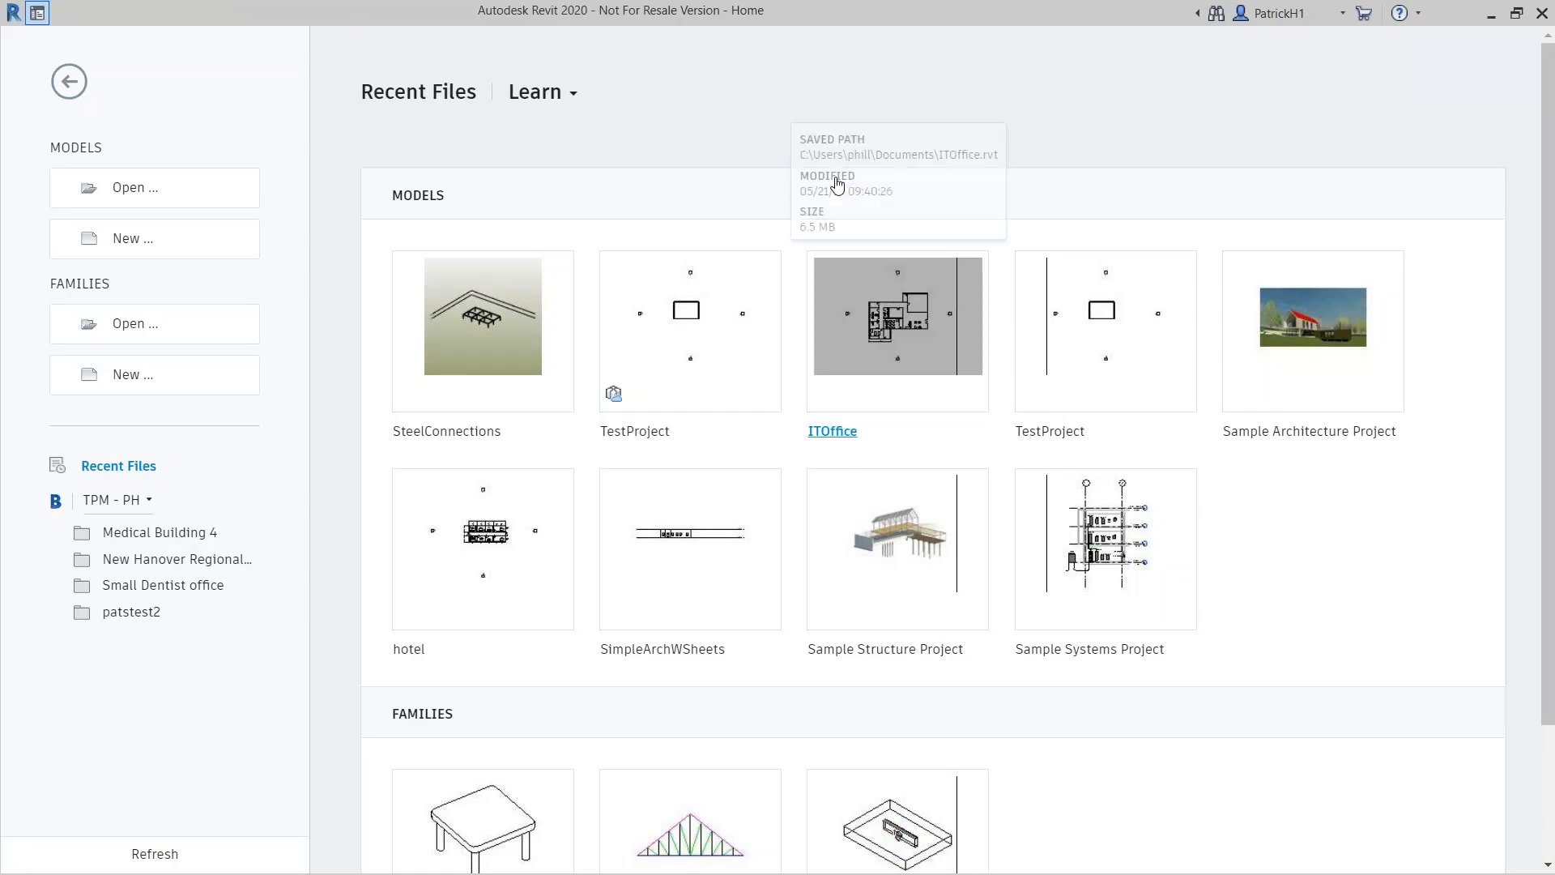
{"action": "left_click", "coordinate": [911, 348]}
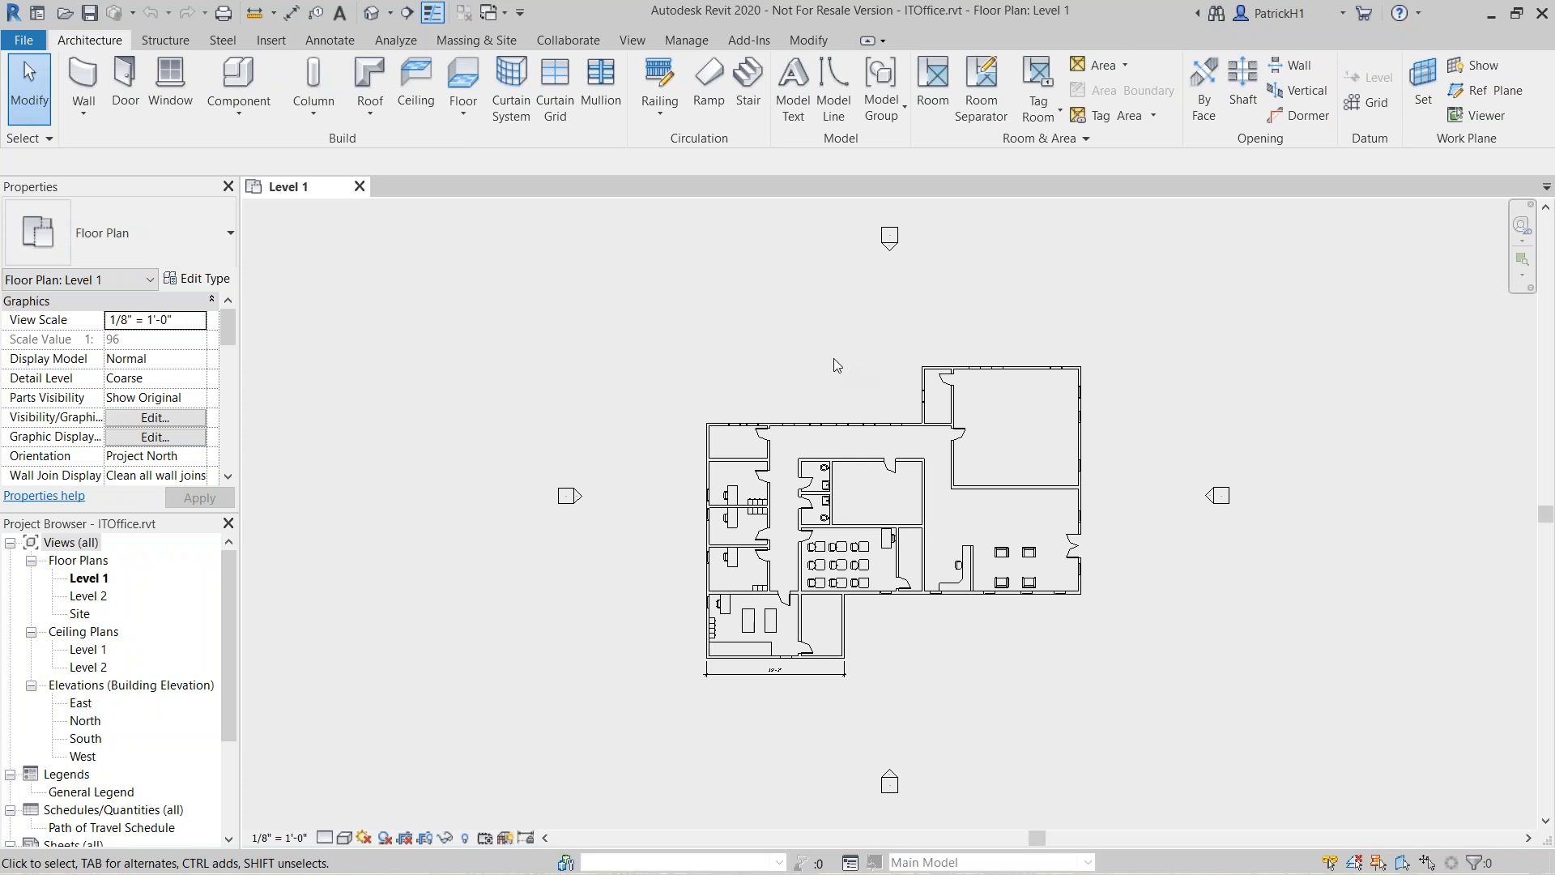
Draw an elliptical Generic - 8" wall with a vertical radius of about 9'-0" in the open area below the building
{"action": "middle_click_drag", "start_coordinate": [1040, 635], "coordinate": [752, 518]}
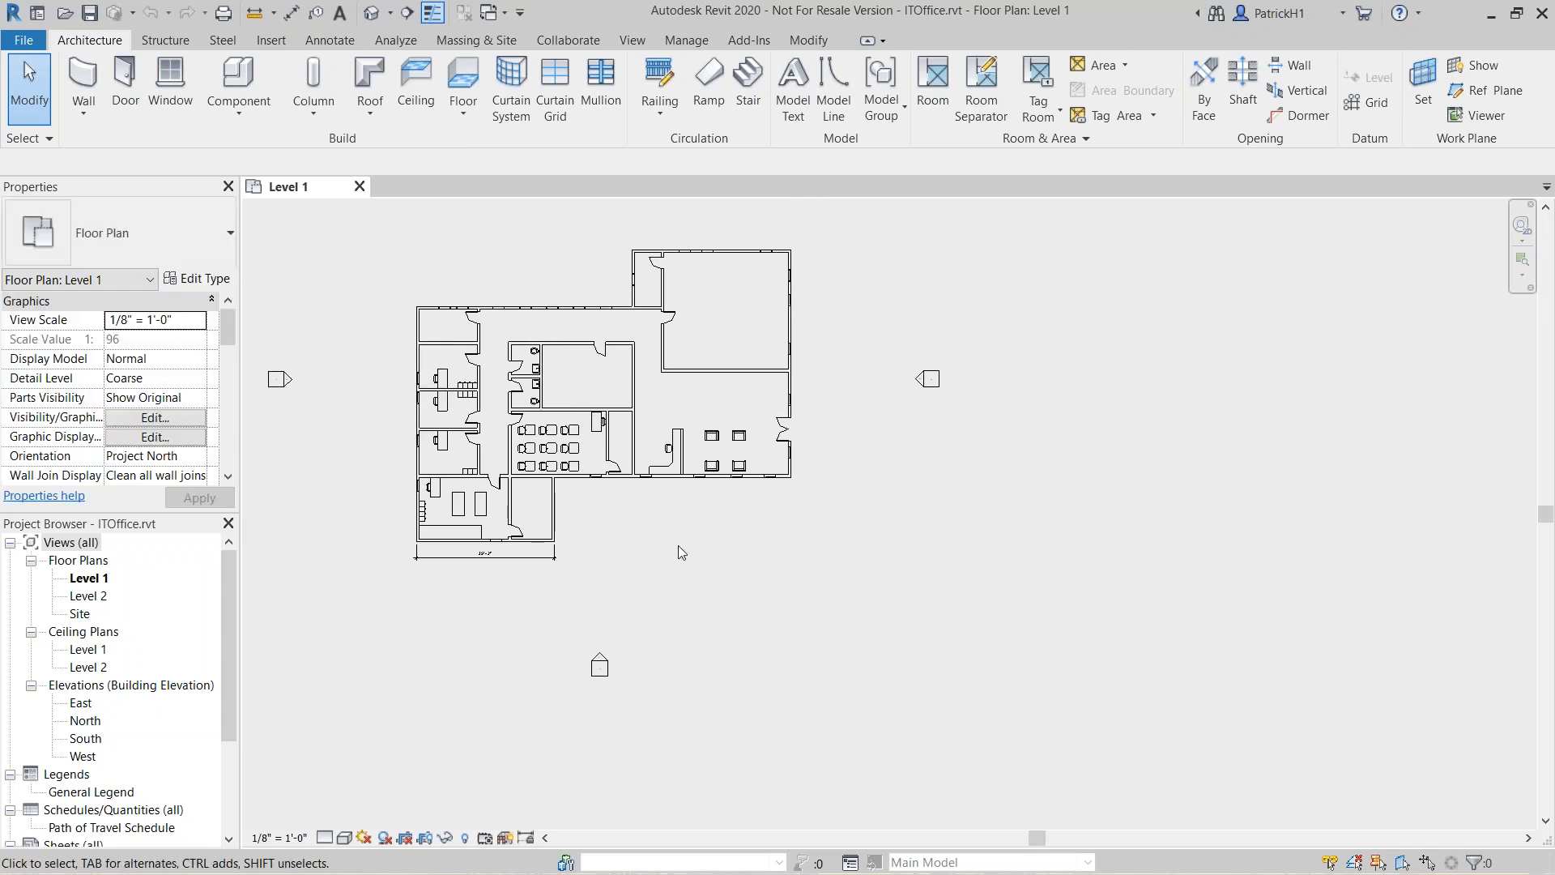
{"action": "scroll", "coordinate": [674, 538], "scroll_direction": "up", "scroll_amount": 4}
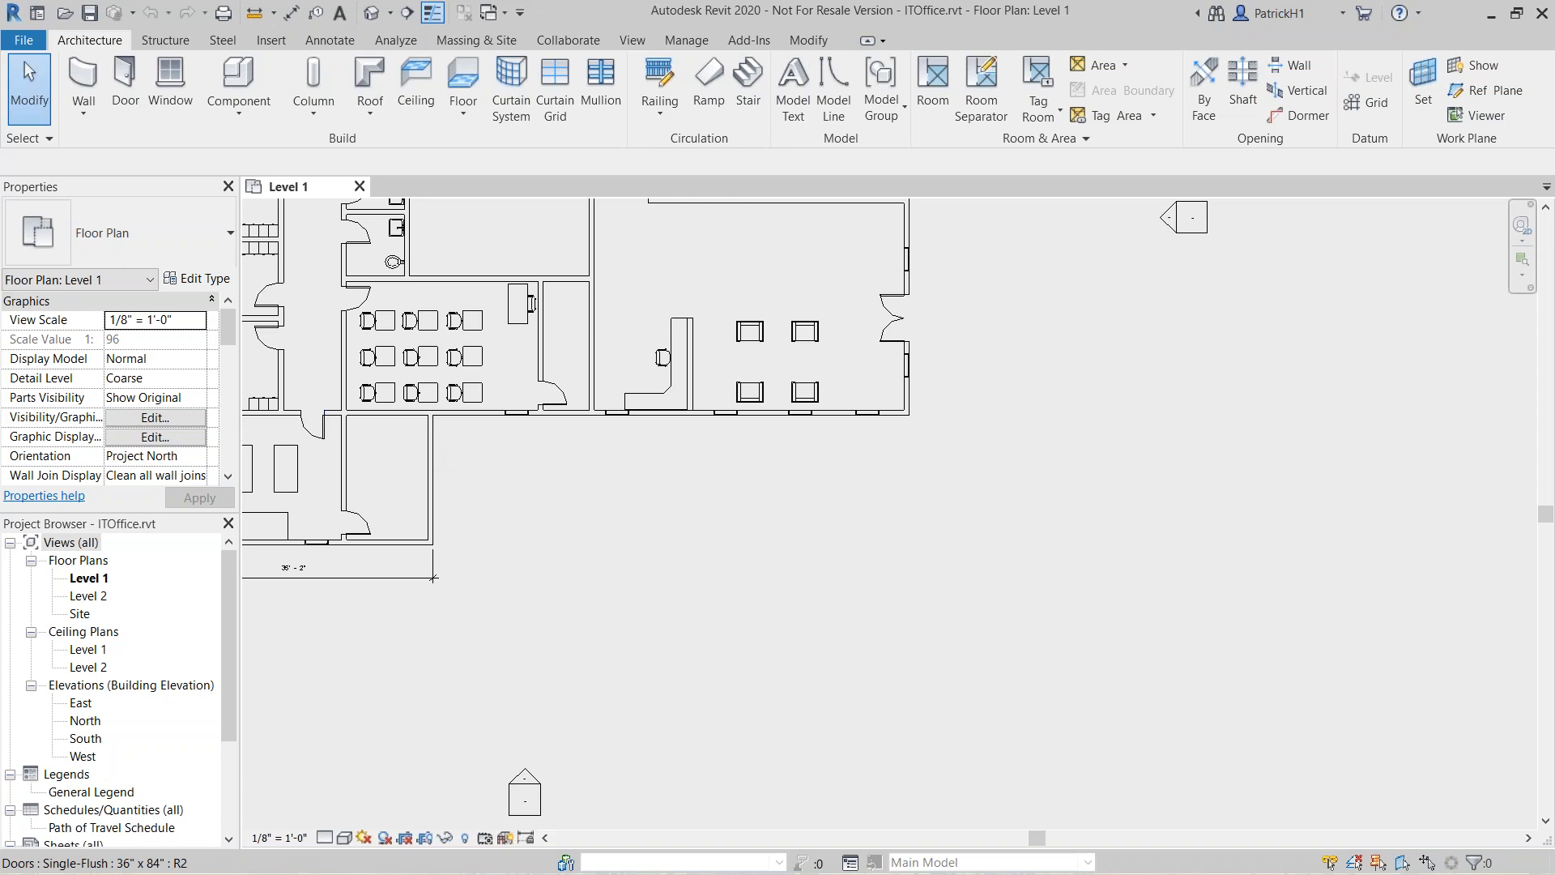
{"action": "left_click", "coordinate": [96, 78]}
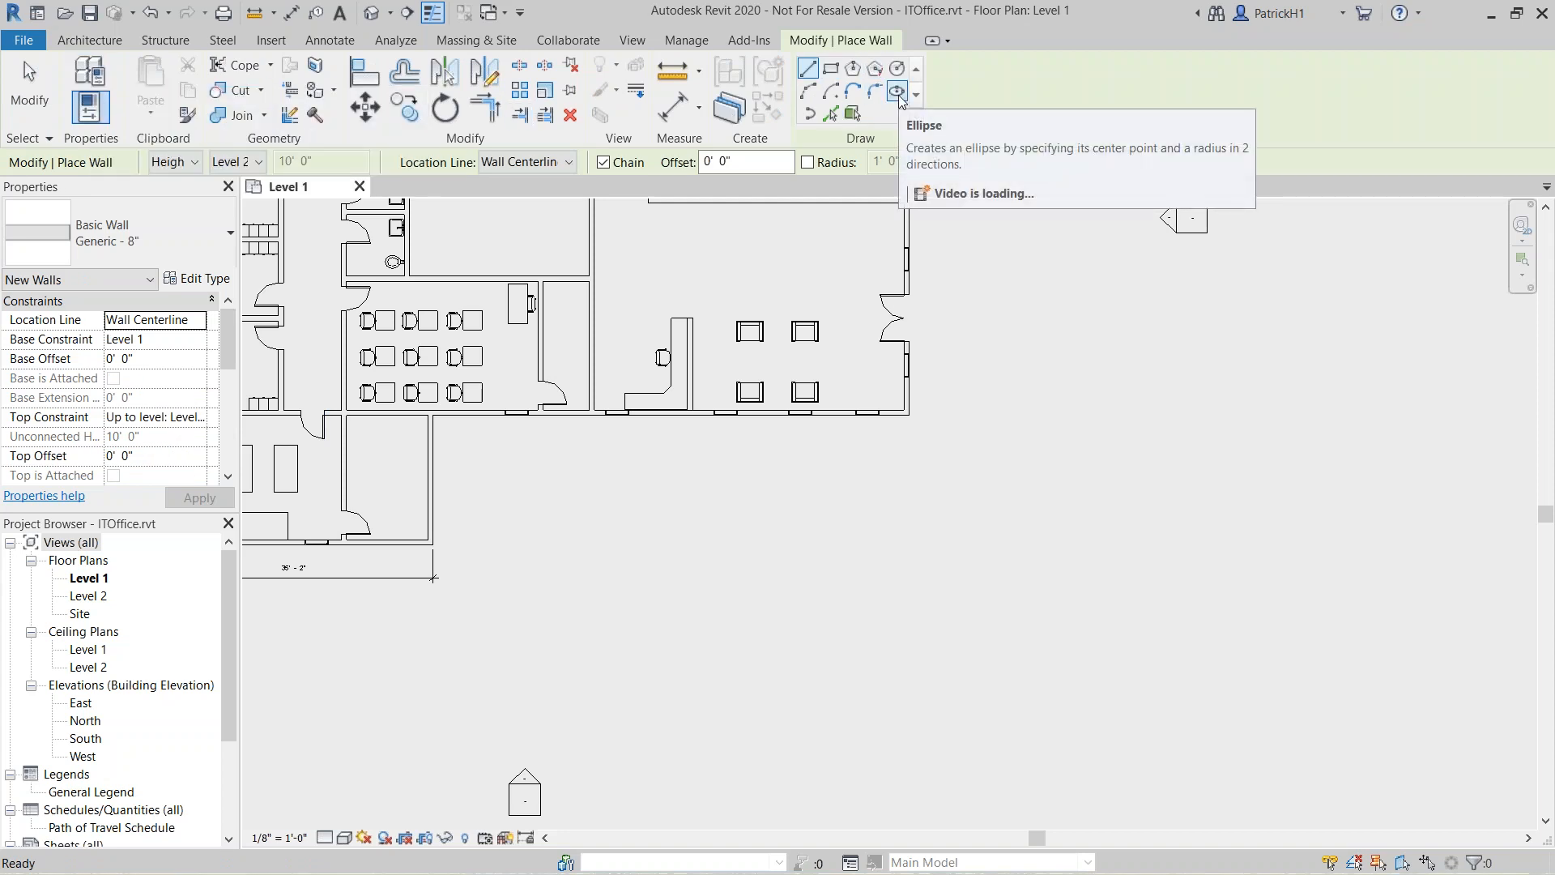
{"action": "left_click", "coordinate": [897, 93]}
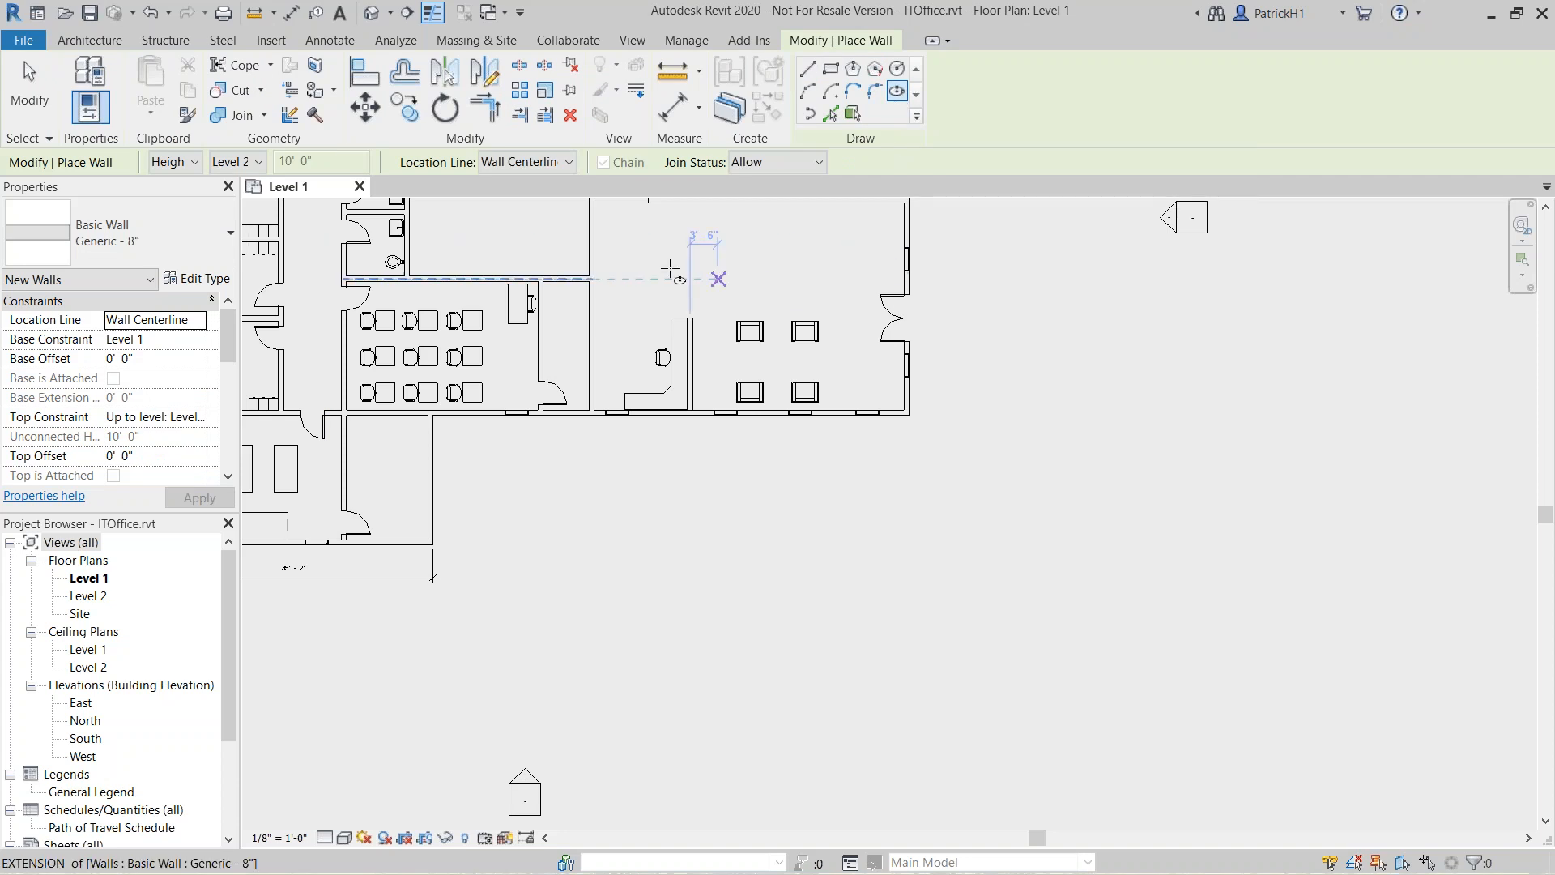
{"action": "left_click", "coordinate": [571, 163]}
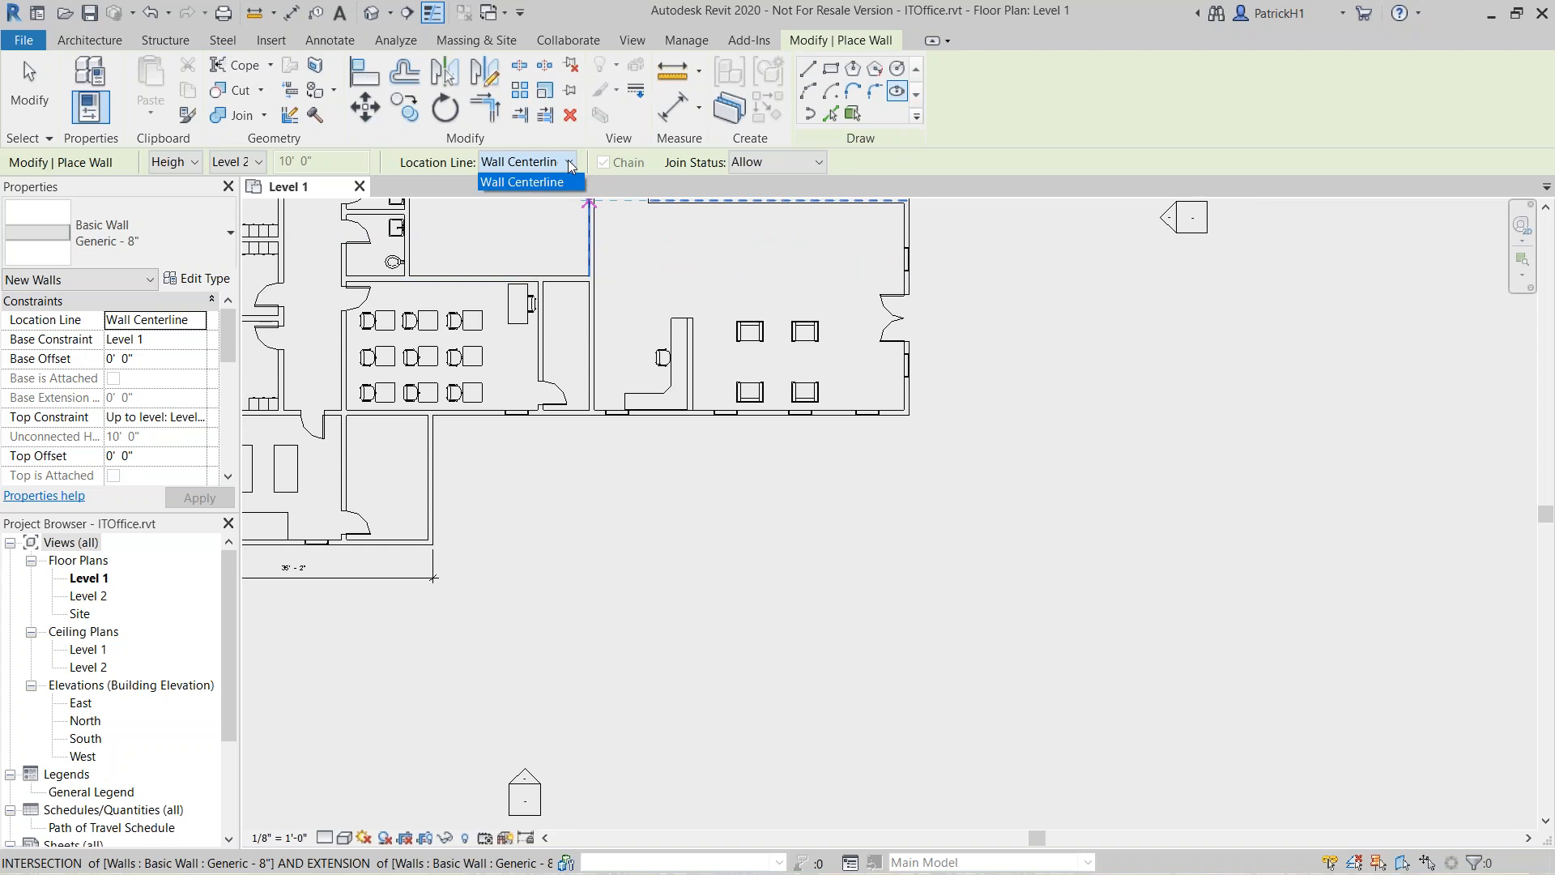
{"action": "left_click", "coordinate": [674, 599]}
{"action": "left_click", "coordinate": [676, 598]}
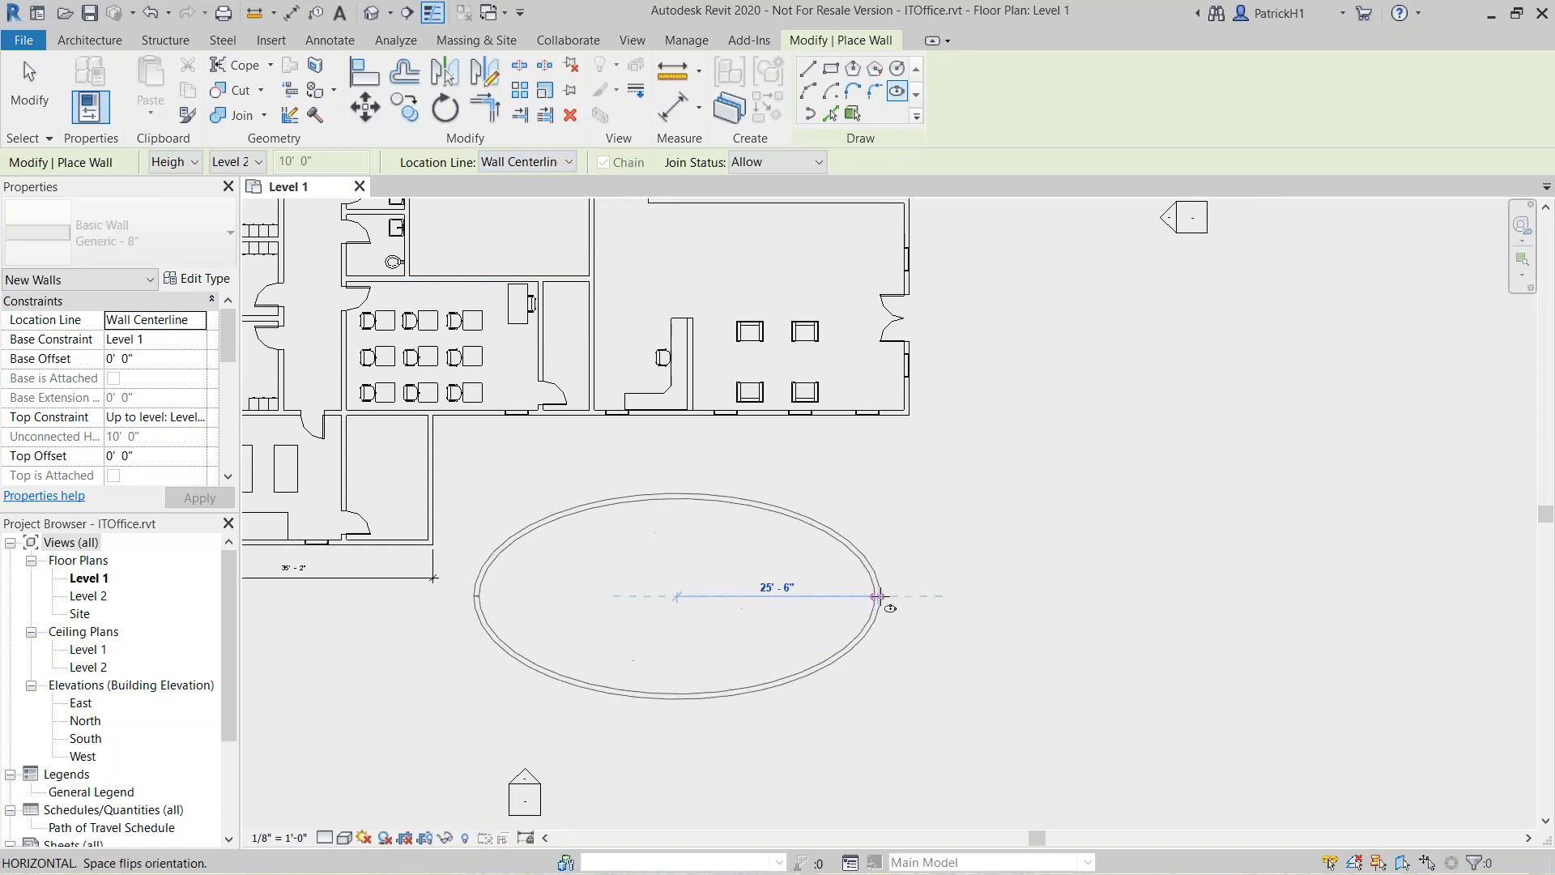
{"action": "left_click", "coordinate": [849, 597]}
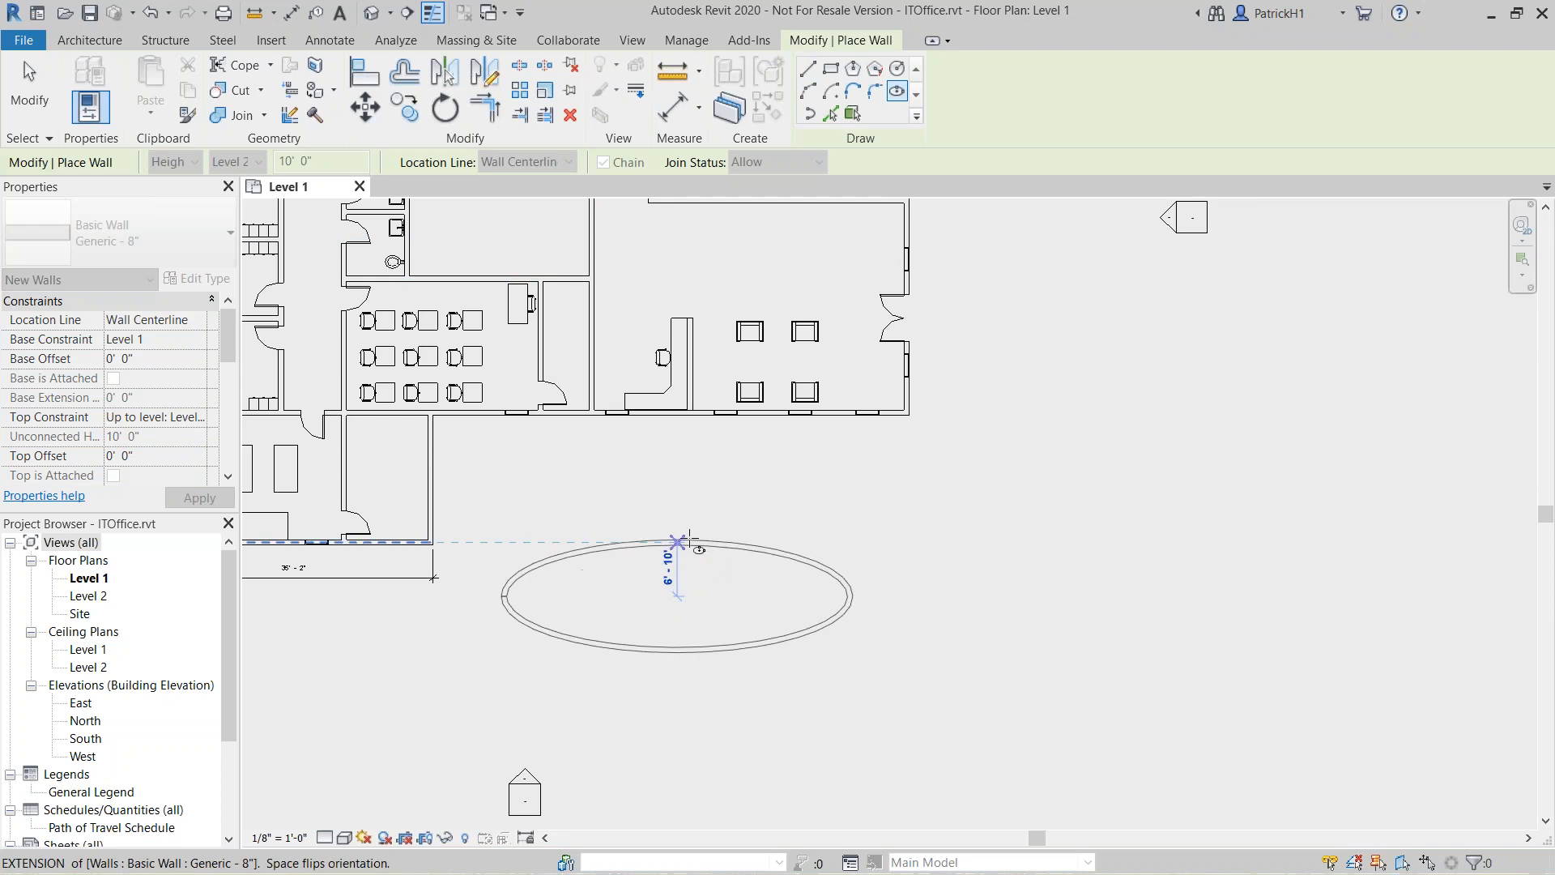
{"action": "left_click", "coordinate": [678, 525]}
{"action": "key", "text": "Escape"}
{"action": "key", "text": "Escape"}
{"action": "middle_click_drag", "start_coordinate": [858, 483], "coordinate": [859, 477]}
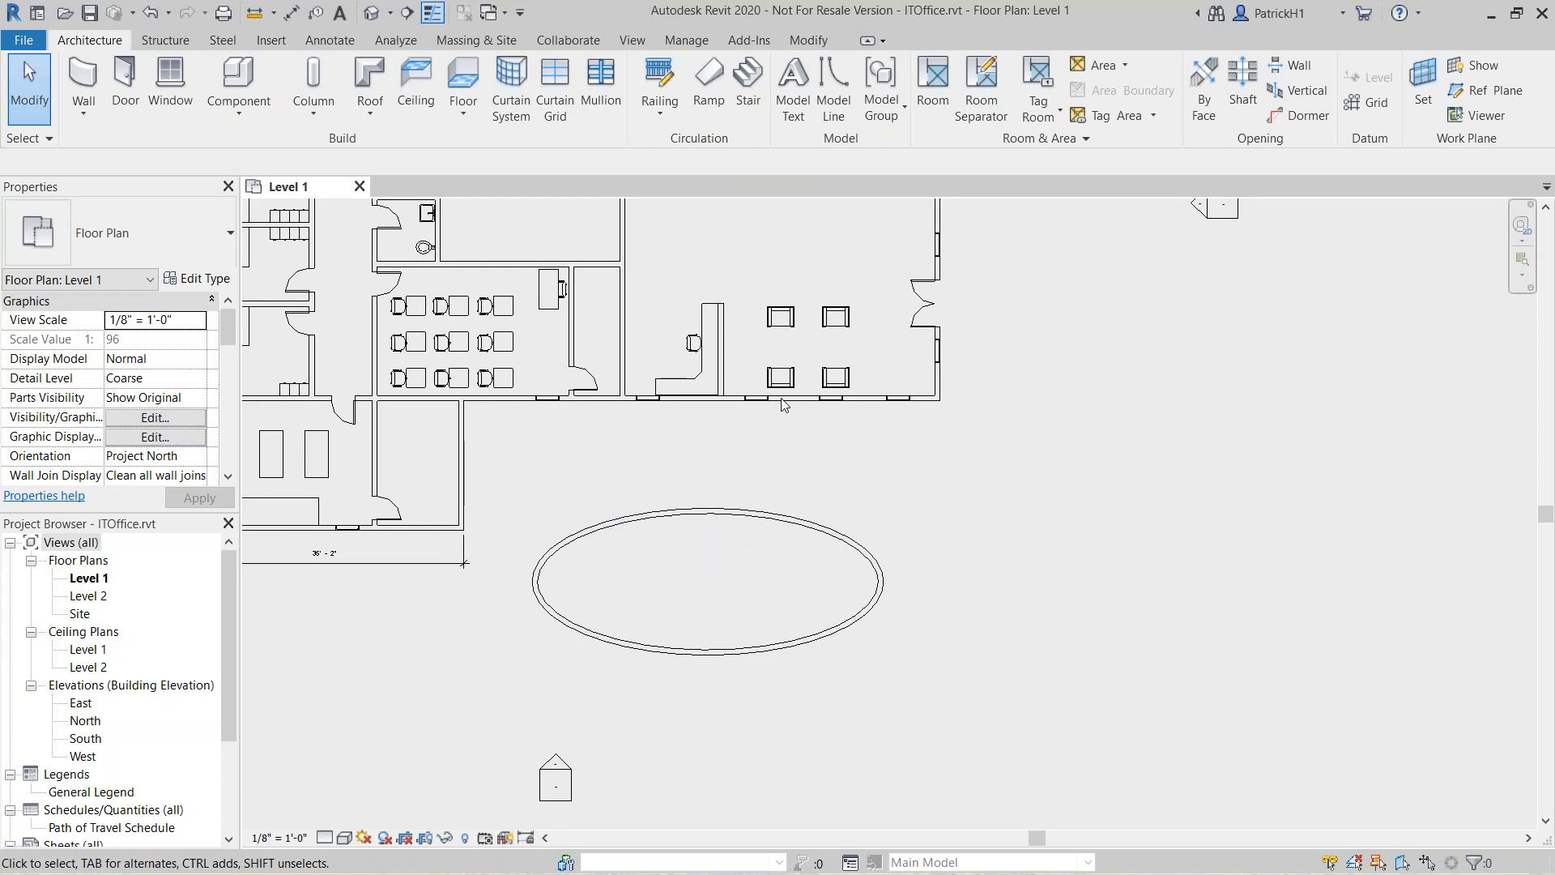
Split the elliptical wall along its upper edge and delete all segments except the short upper arc
{"action": "left_click", "coordinate": [808, 40]}
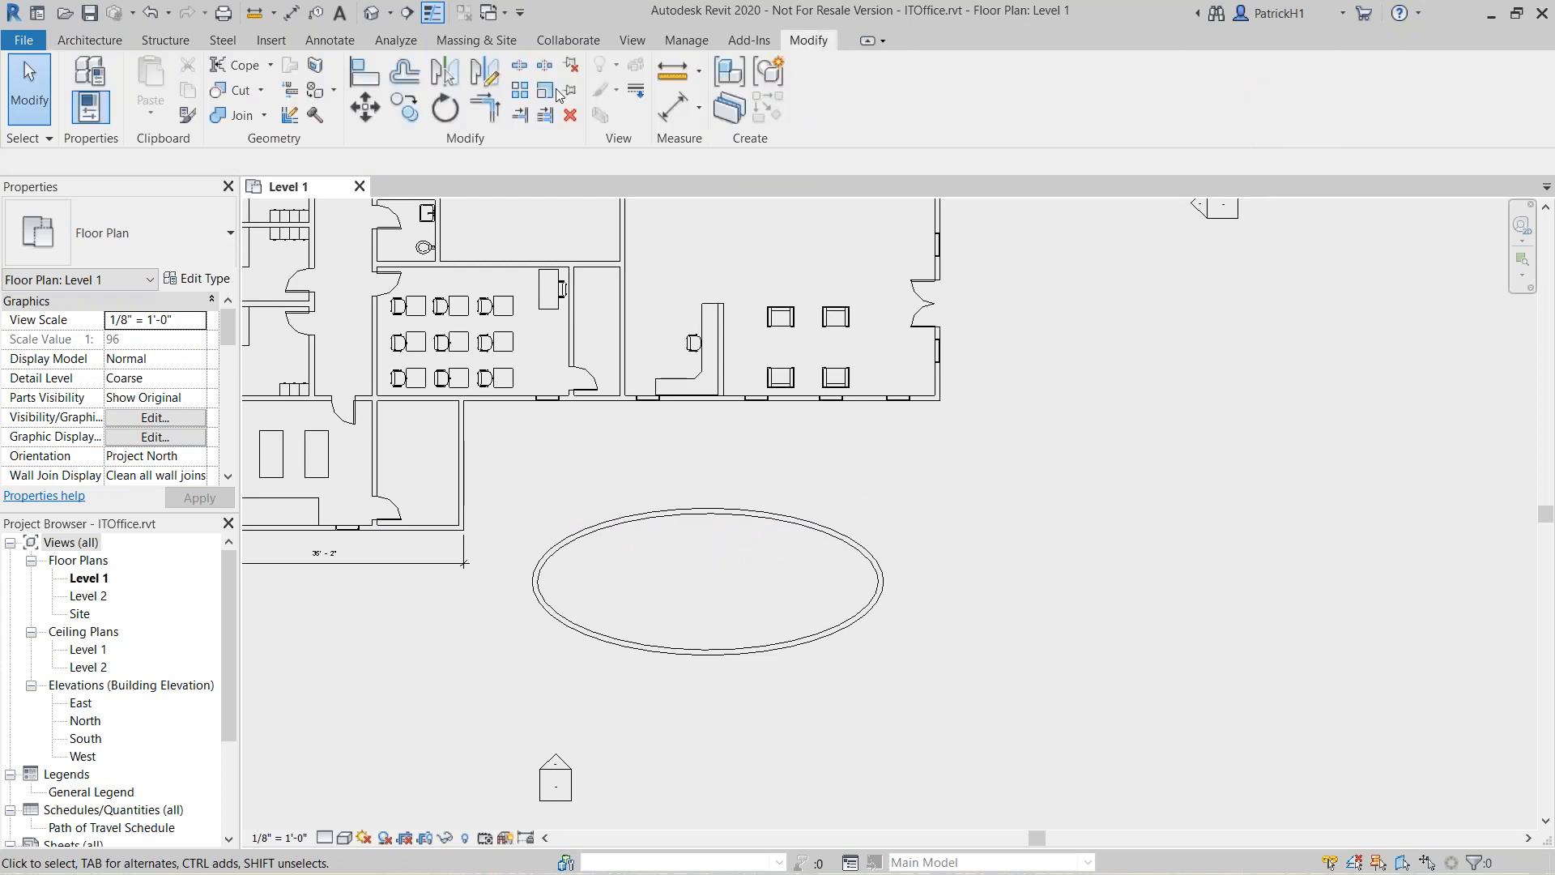
{"action": "left_click", "coordinate": [520, 65]}
{"action": "left_click", "coordinate": [599, 526]}
{"action": "key", "text": "Escape"}
{"action": "key", "text": "Escape"}
{"action": "left_click", "coordinate": [565, 558]}
{"action": "key", "text": "Delete"}
{"action": "left_click", "coordinate": [844, 543]}
{"action": "key", "text": "Delete"}
{"action": "left_click", "coordinate": [846, 622]}
{"action": "key", "text": "Delete"}
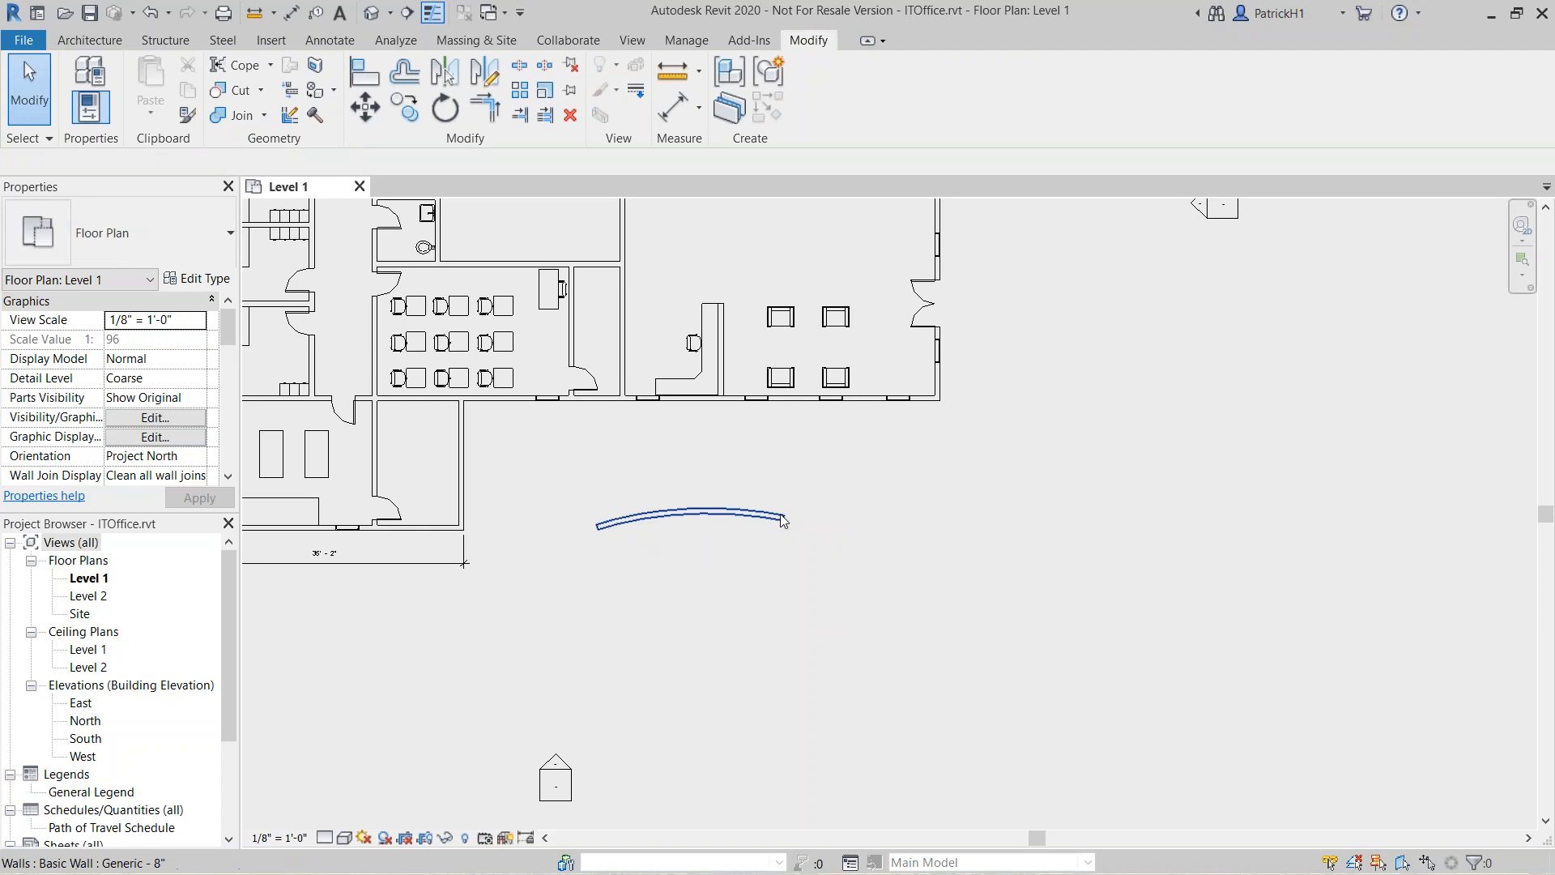
Select the remaining curved wall segment and delete it from the plan
{"action": "middle_click_drag", "start_coordinate": [716, 483], "coordinate": [994, 535]}
{"action": "left_click_drag", "start_coordinate": [1095, 535], "coordinate": [823, 630]}
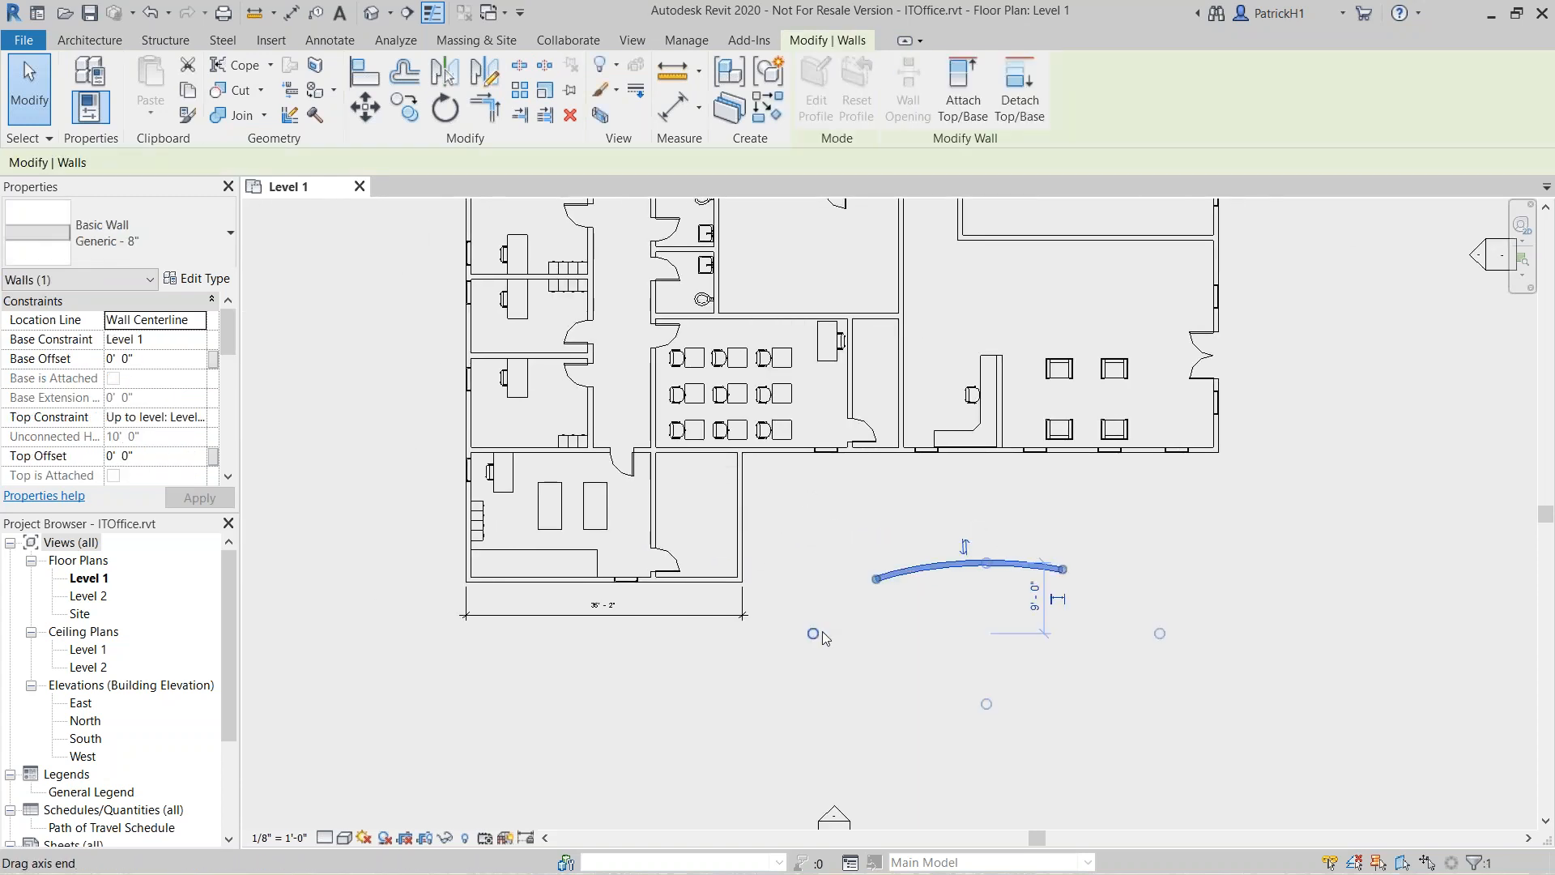
{"action": "key", "text": "Delete"}
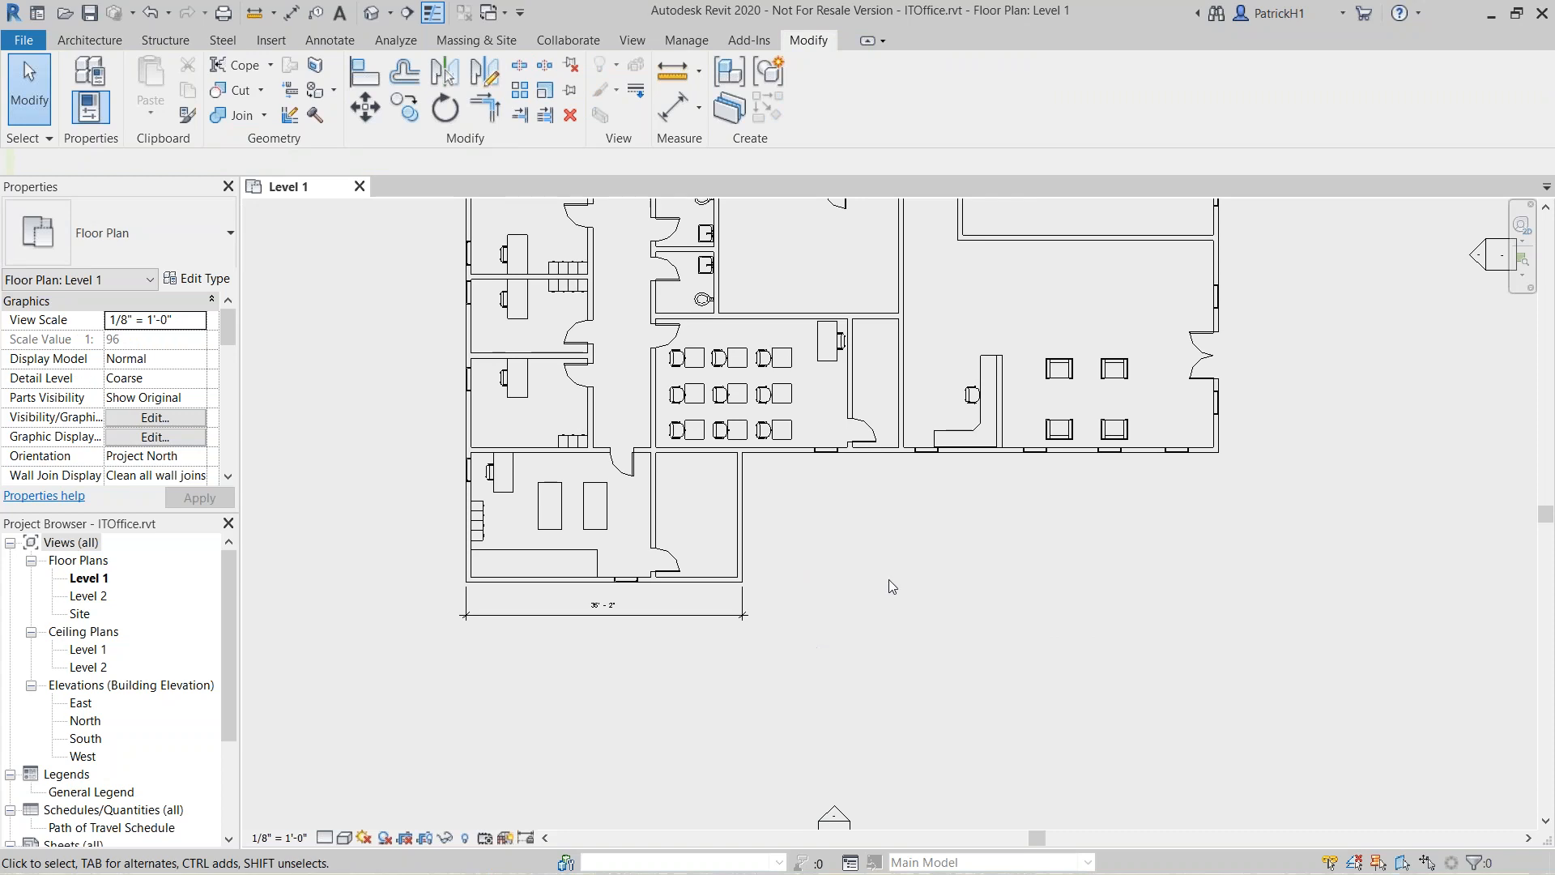
{"action": "middle_click_drag", "start_coordinate": [879, 558], "coordinate": [883, 682]}
{"action": "scroll", "coordinate": [876, 685], "scroll_direction": "down", "scroll_amount": 1}
{"action": "scroll", "coordinate": [892, 691], "scroll_direction": "down", "scroll_amount": 1}
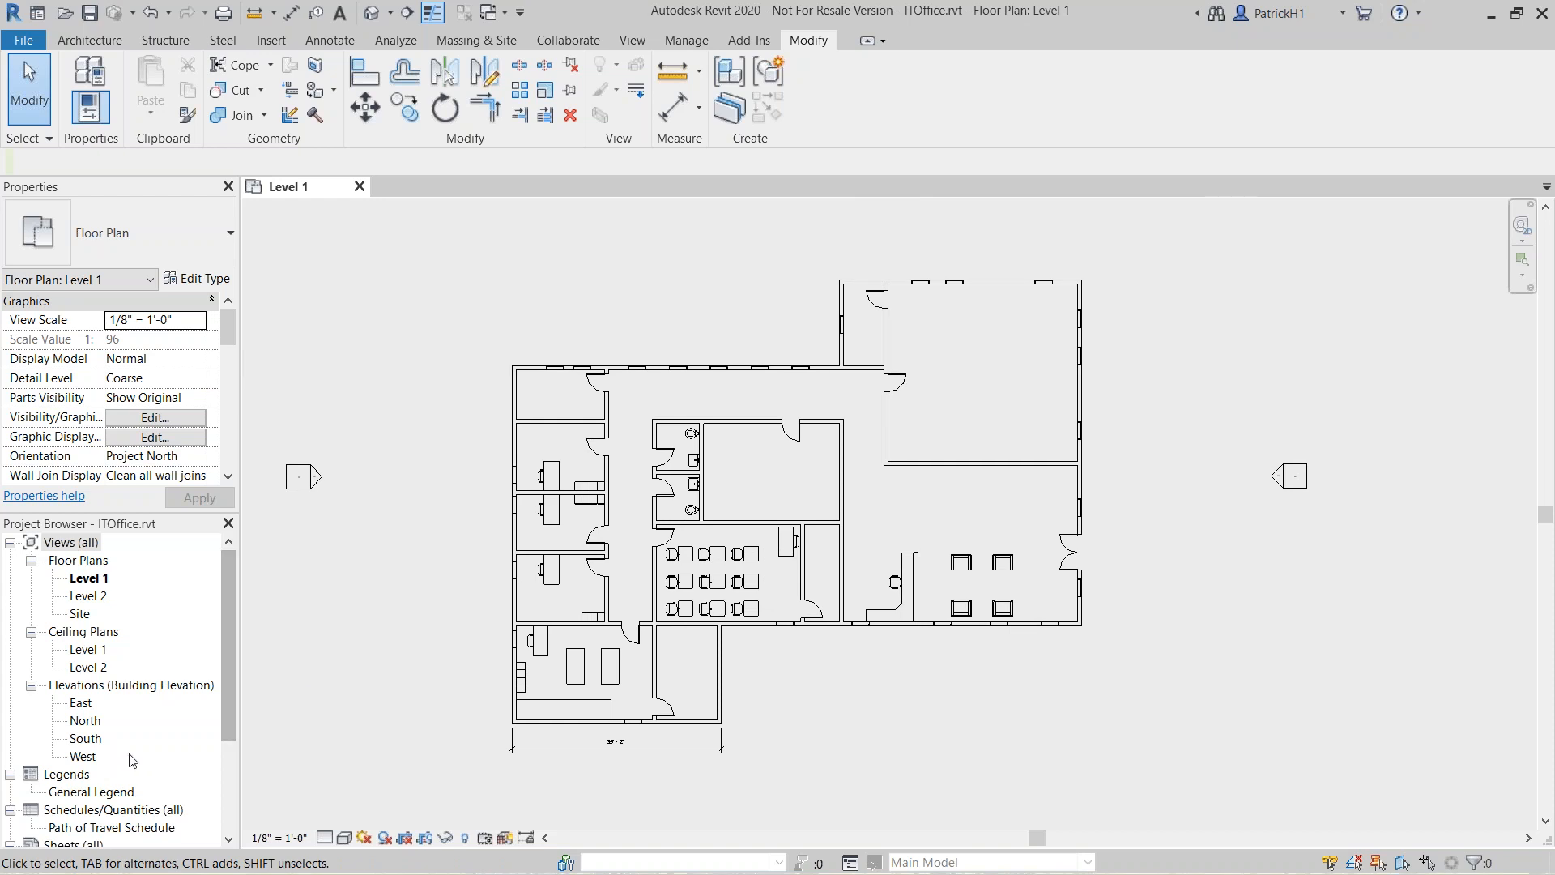
Open the General Legend view and examine the wall types it describes
{"action": "left_click", "coordinate": [97, 792]}
{"action": "double_click", "coordinate": [97, 792]}
{"action": "scroll", "coordinate": [582, 523], "scroll_direction": "down", "scroll_amount": 1}
{"action": "middle_click_drag", "start_coordinate": [578, 537], "coordinate": [510, 530]}
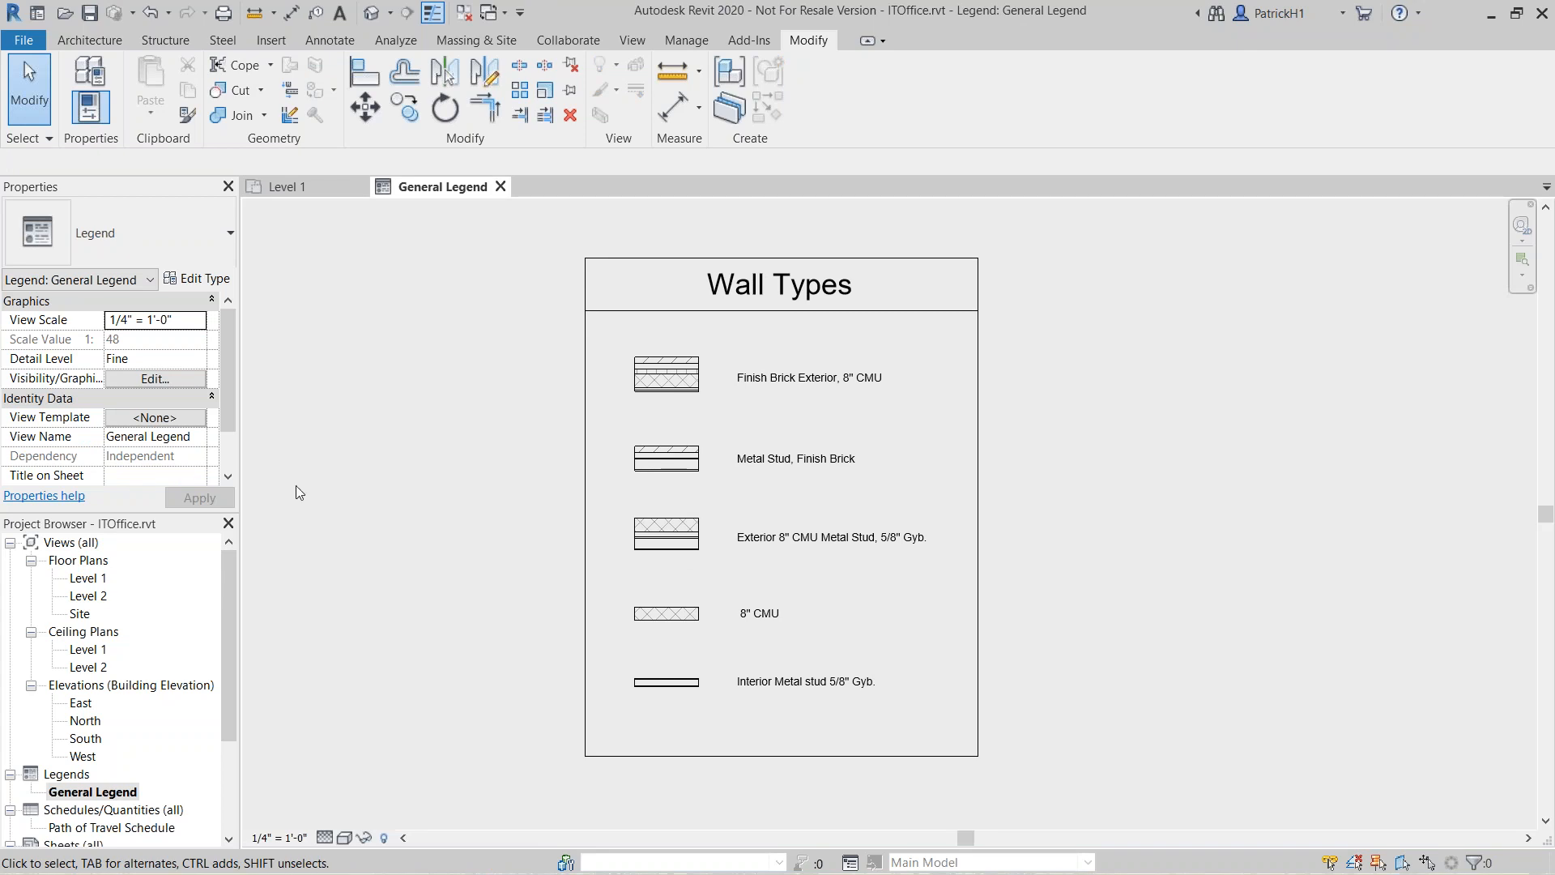
Open sheets A102, A103, A104 and A105 in turn, and return to sheet A102
{"action": "left_click_drag", "start_coordinate": [231, 576], "coordinate": [231, 682]}
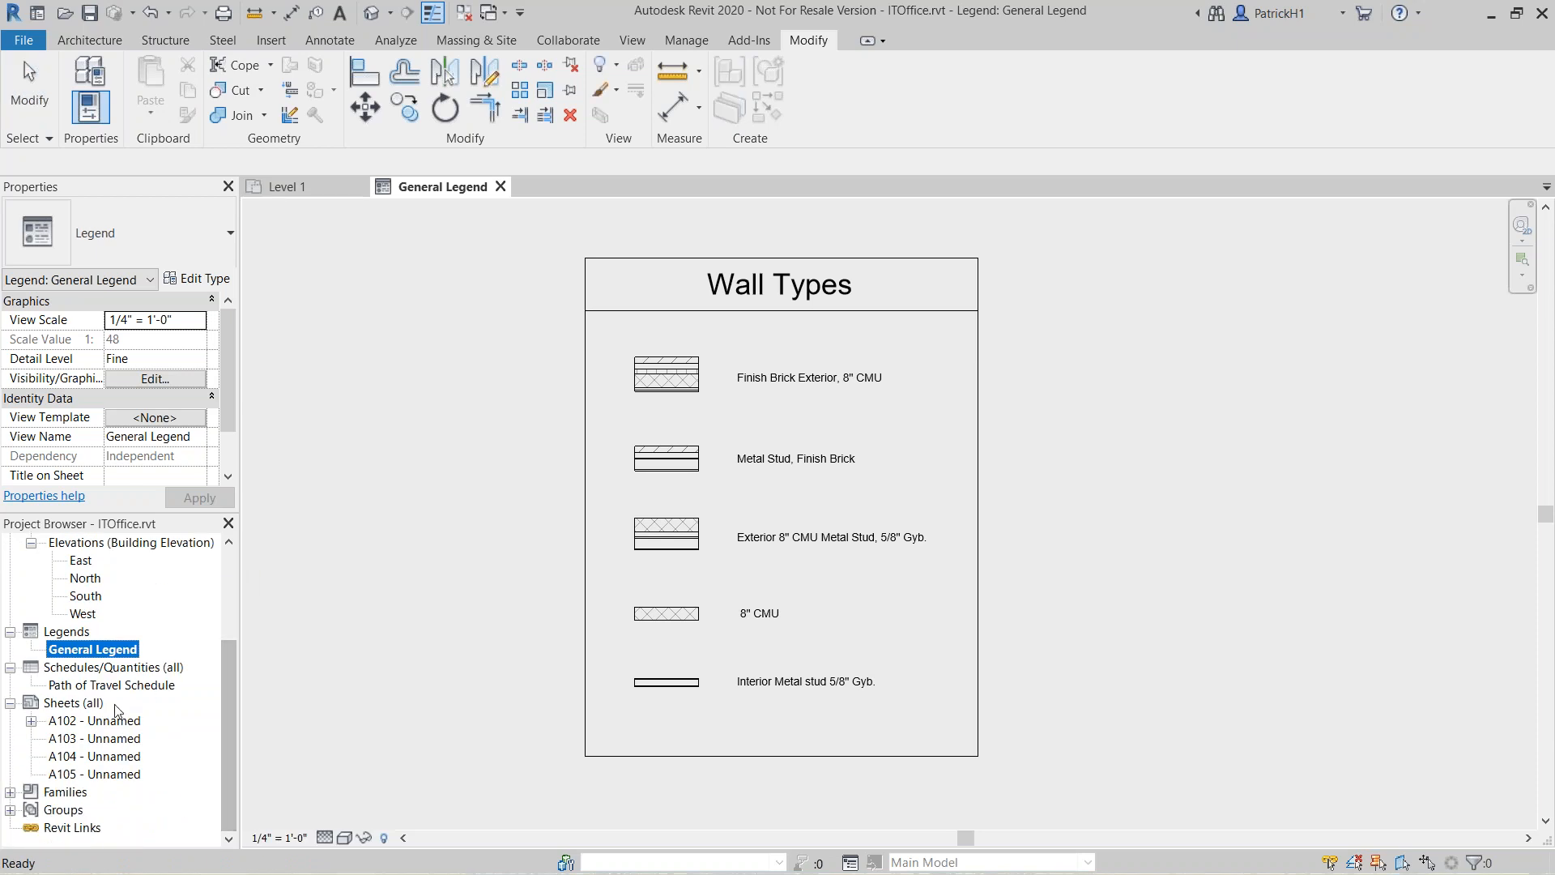
{"action": "left_click", "coordinate": [112, 723]}
{"action": "left_click", "coordinate": [111, 722]}
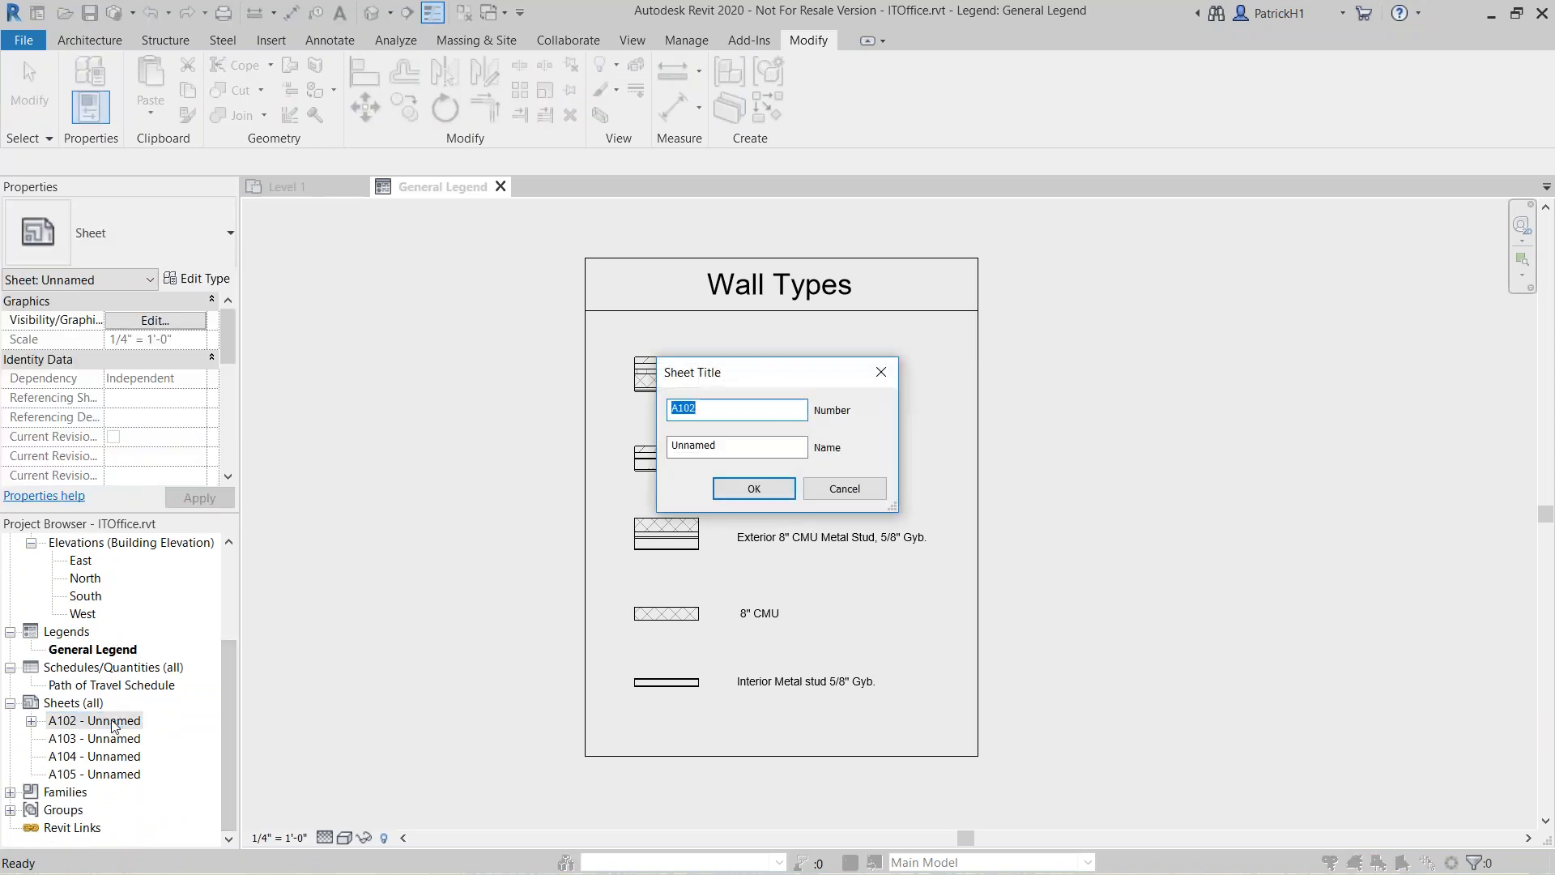
{"action": "left_click", "coordinate": [844, 489]}
{"action": "double_click", "coordinate": [111, 722]}
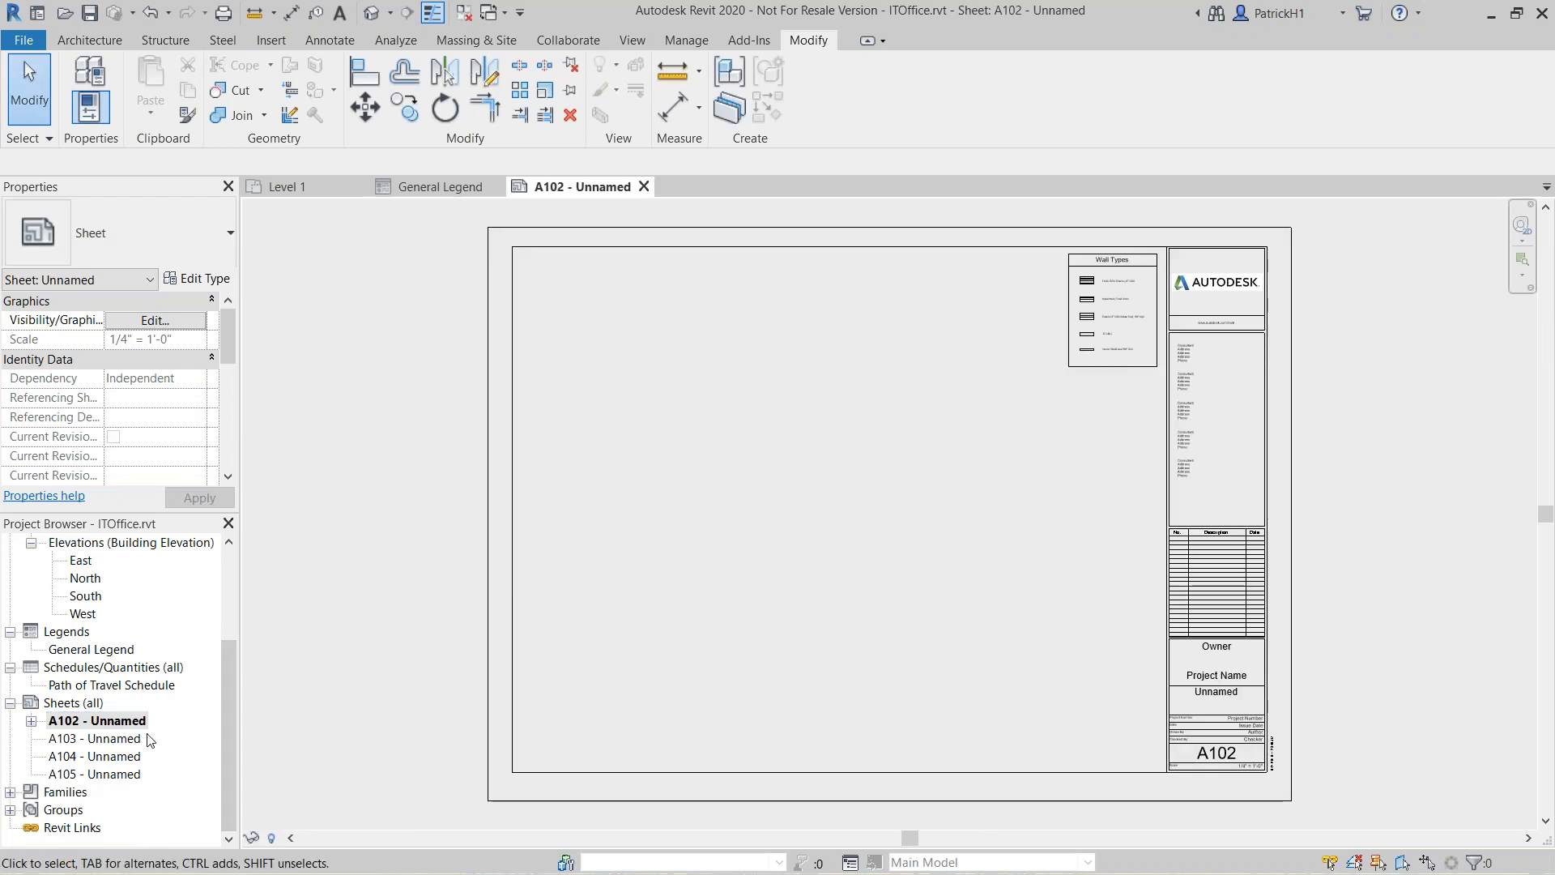
{"action": "double_click", "coordinate": [118, 739]}
{"action": "double_click", "coordinate": [118, 758]}
{"action": "left_click", "coordinate": [122, 775]}
{"action": "double_click", "coordinate": [120, 775]}
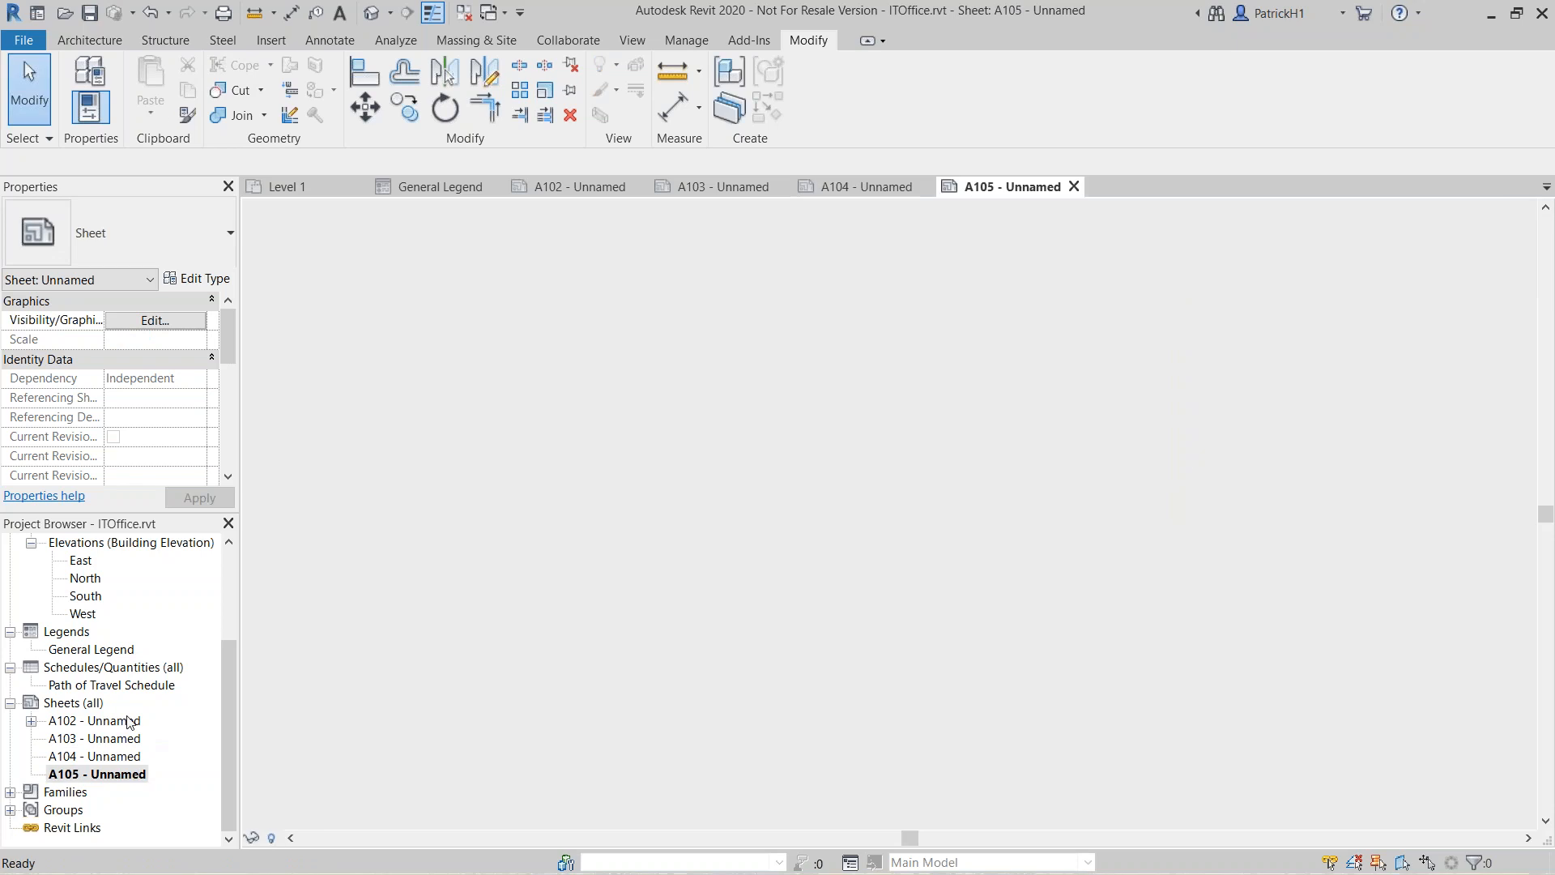
{"action": "double_click", "coordinate": [127, 721]}
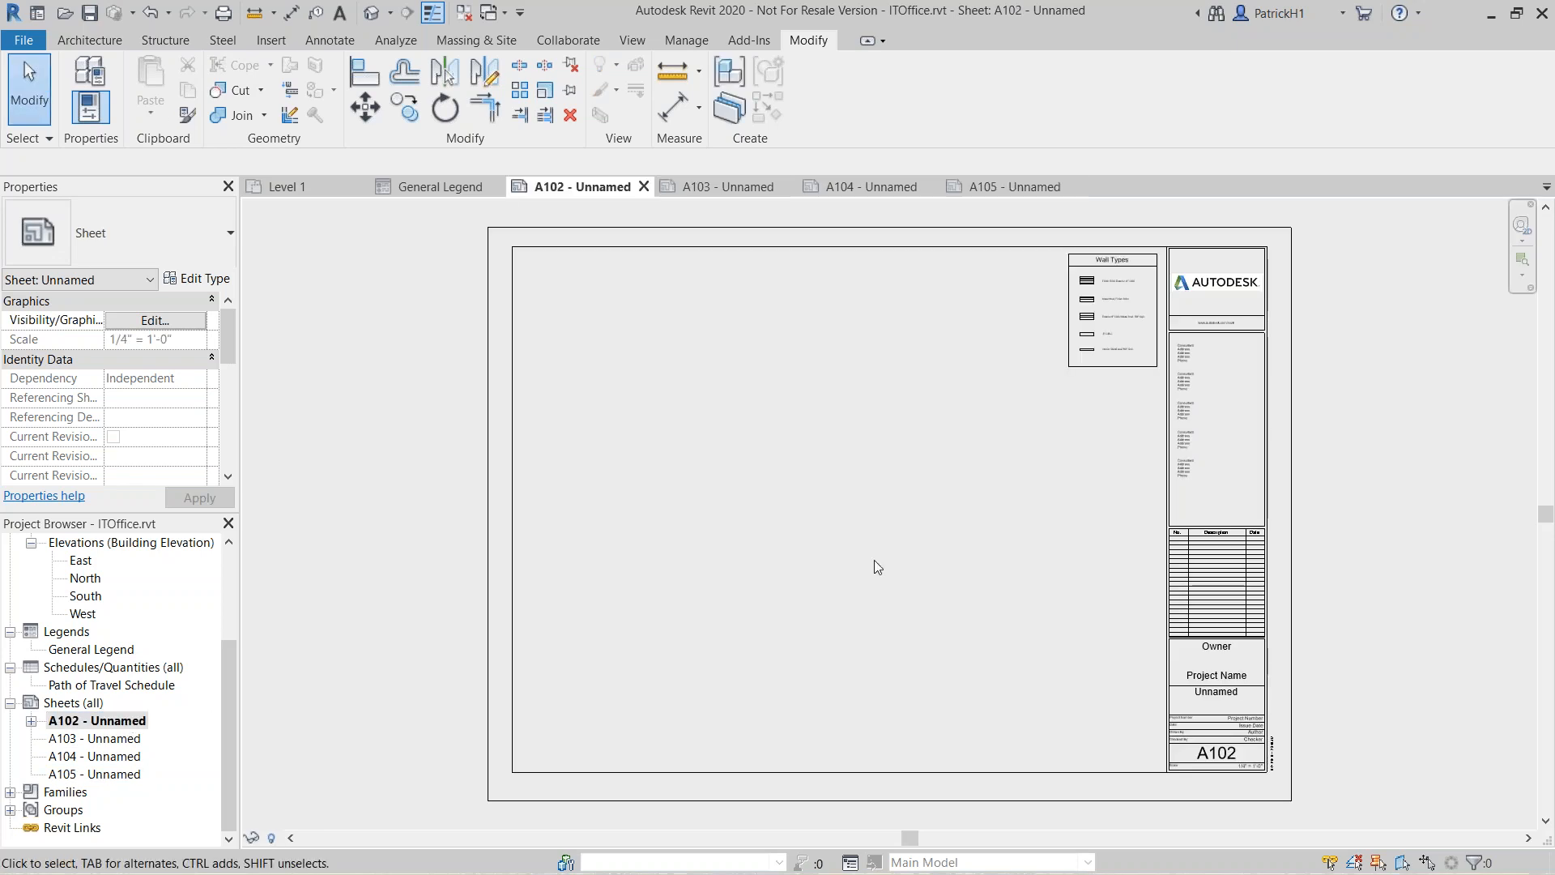
Copy the Wall Types legend viewport from sheet A102 and paste it in the same place on sheet A103
{"action": "left_click", "coordinate": [1109, 370]}
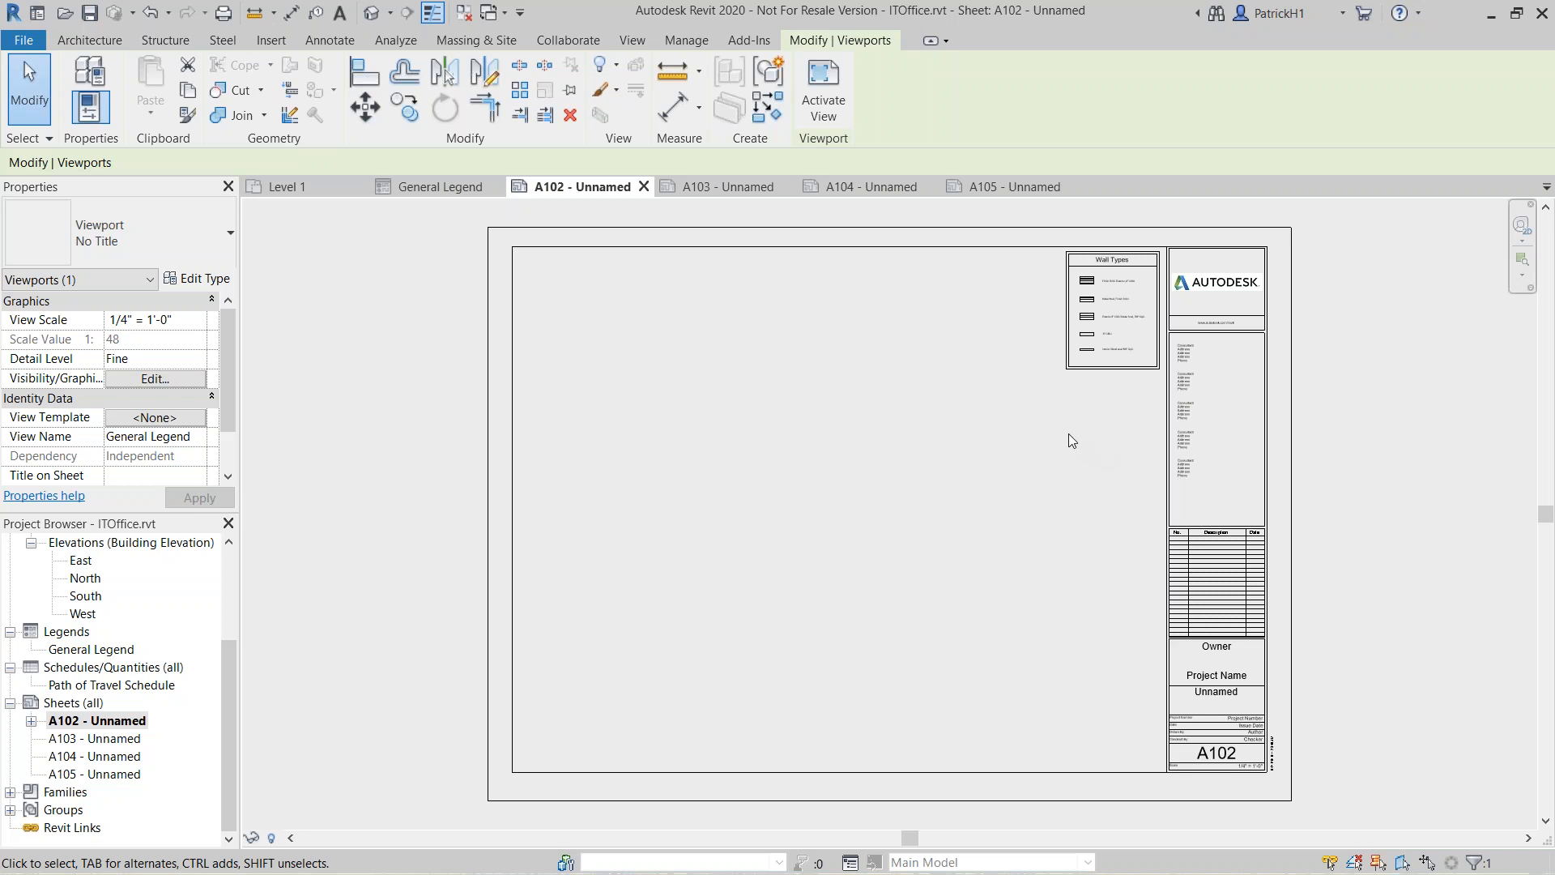
{"action": "left_click", "coordinate": [188, 91]}
{"action": "double_click", "coordinate": [119, 740]}
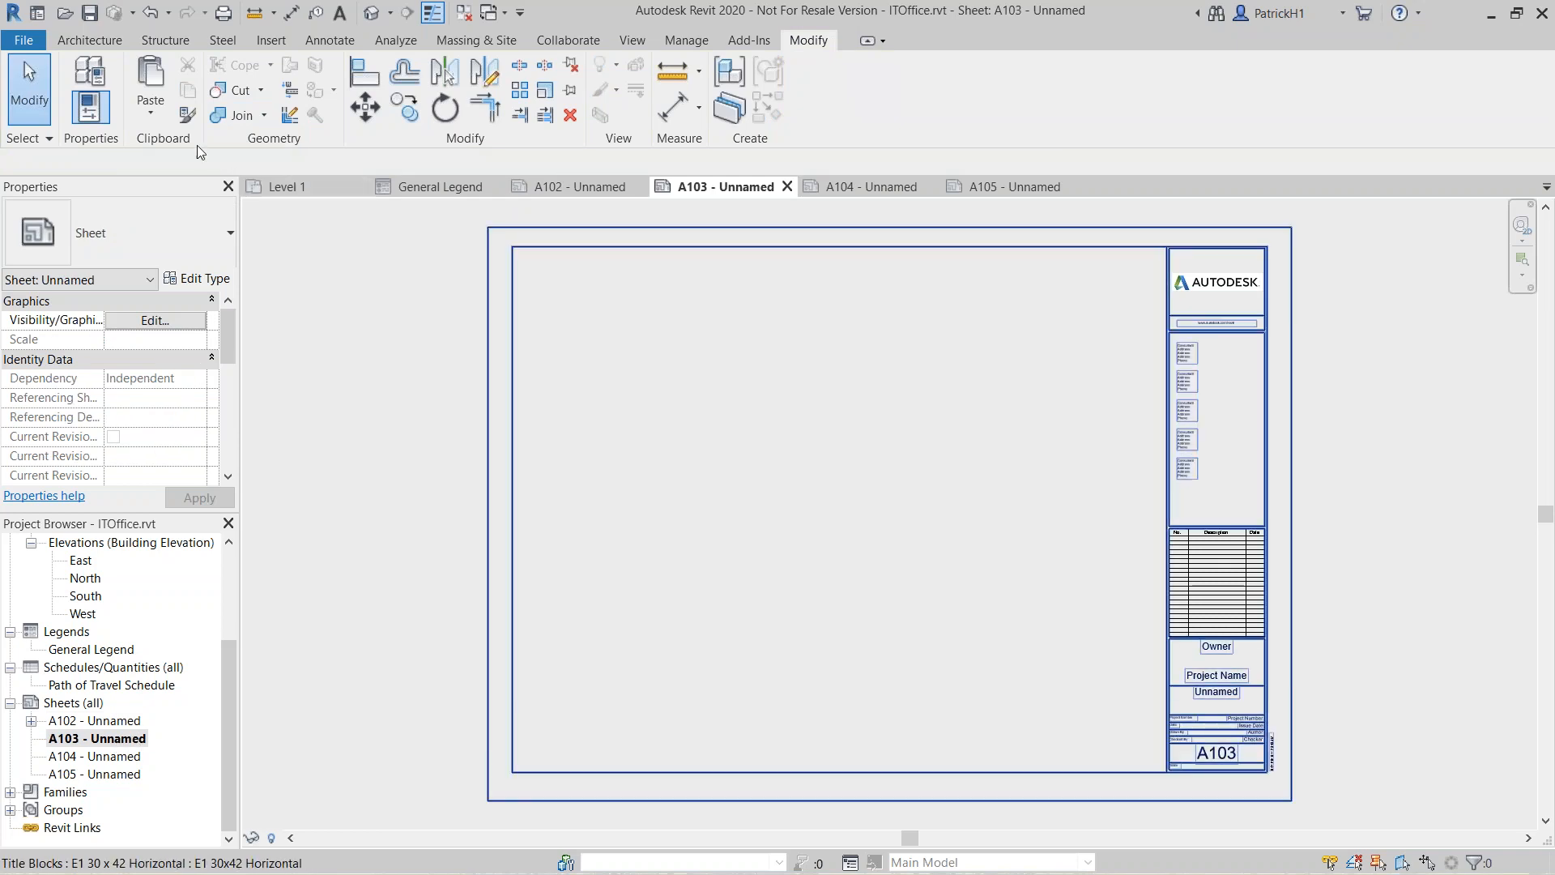
{"action": "left_click", "coordinate": [154, 114]}
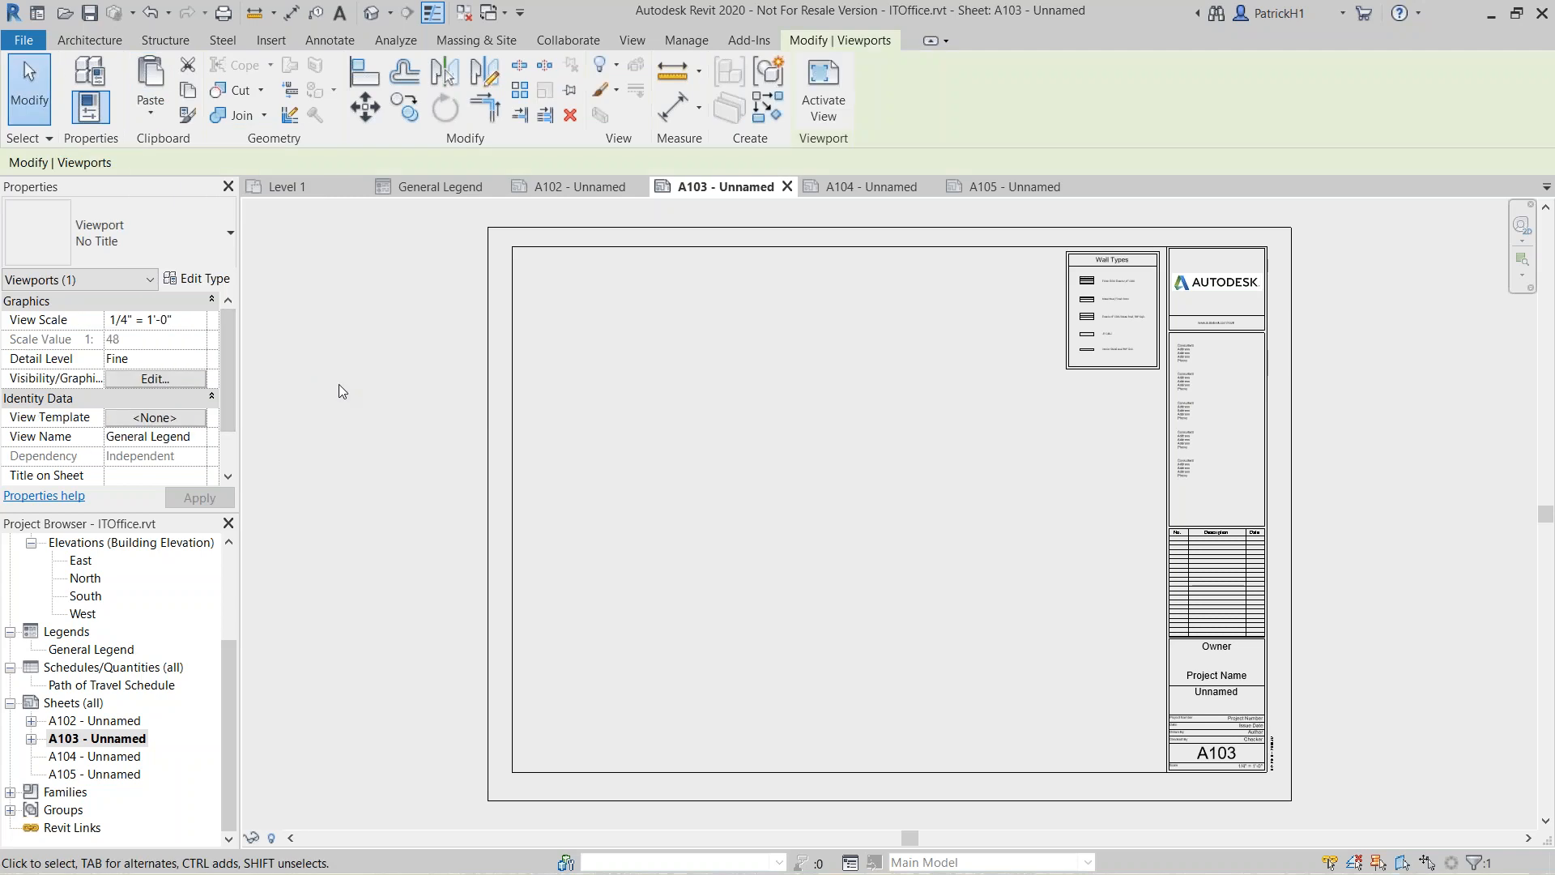
Paste the copied Wall Types legend onto sheet A104, aligned to the same place
{"action": "double_click", "coordinate": [123, 755]}
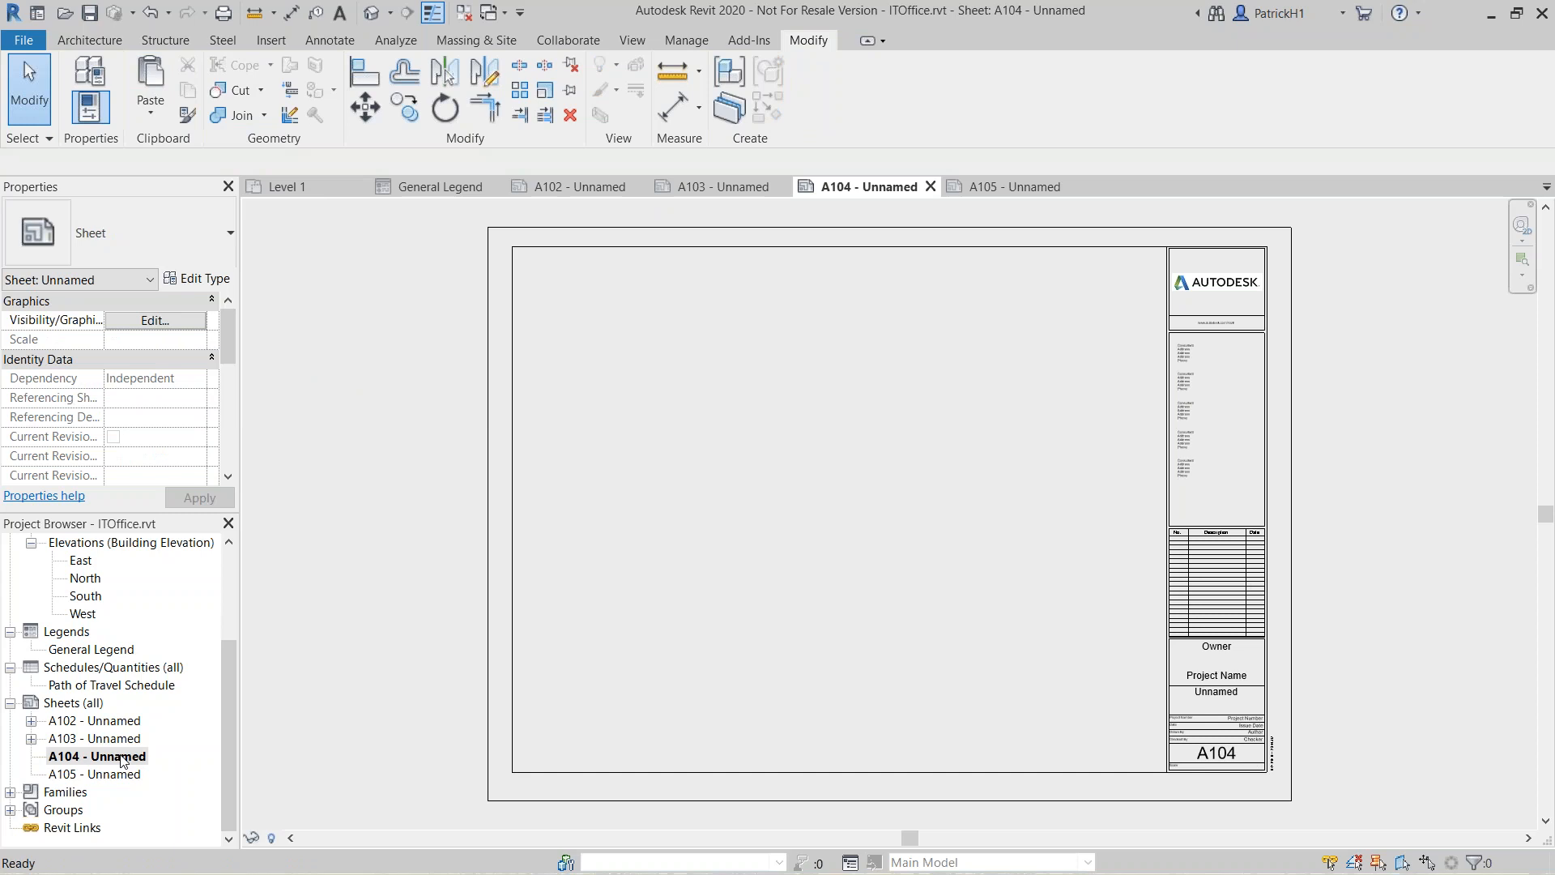
{"action": "left_click", "coordinate": [150, 109]}
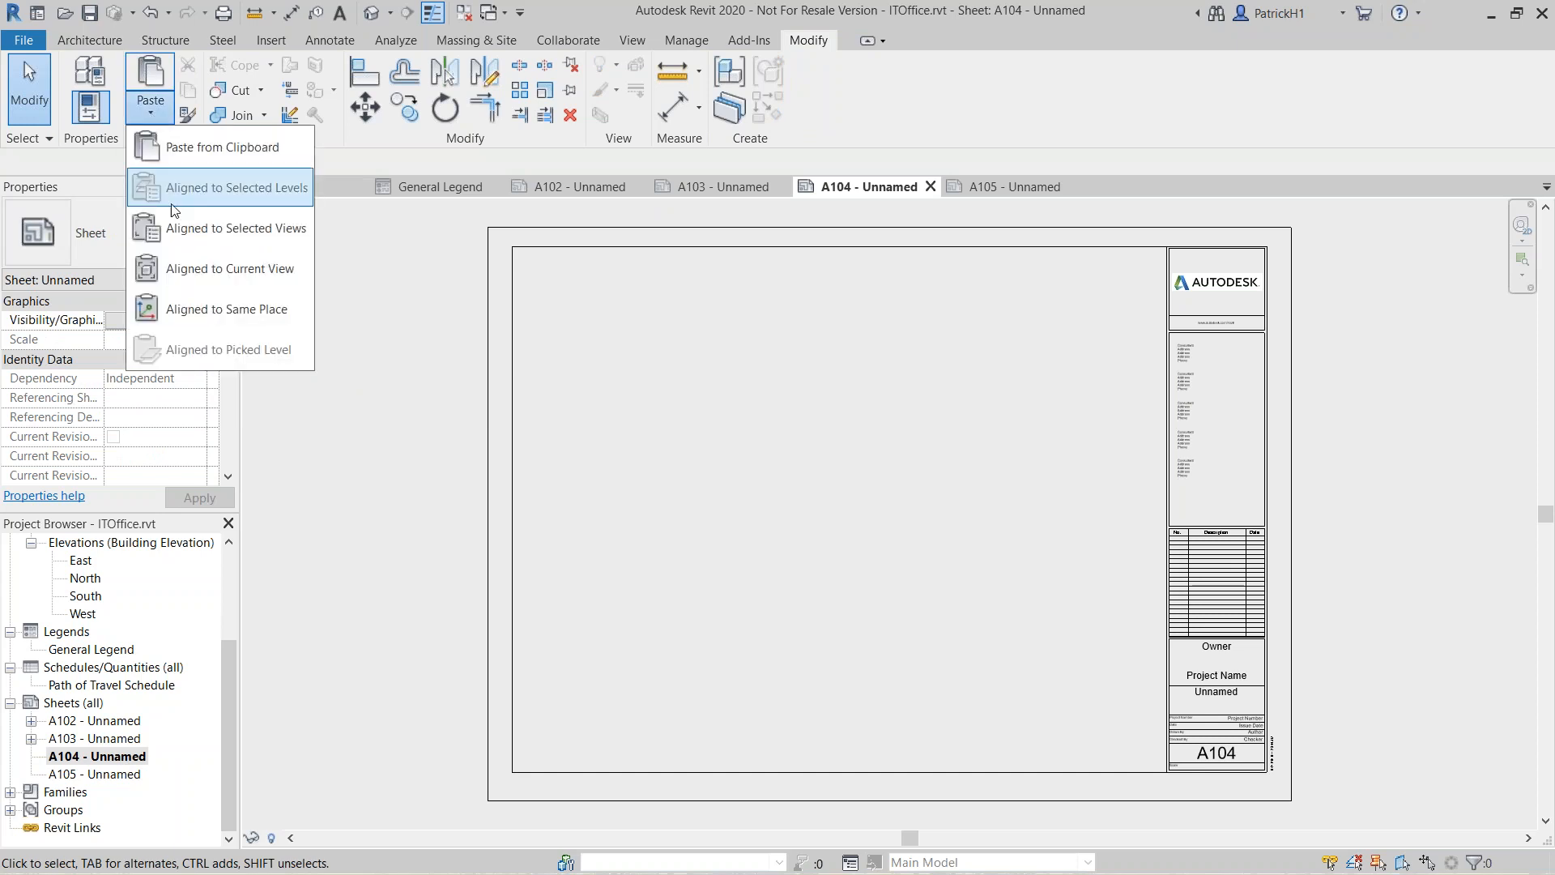
{"action": "left_click", "coordinate": [172, 312]}
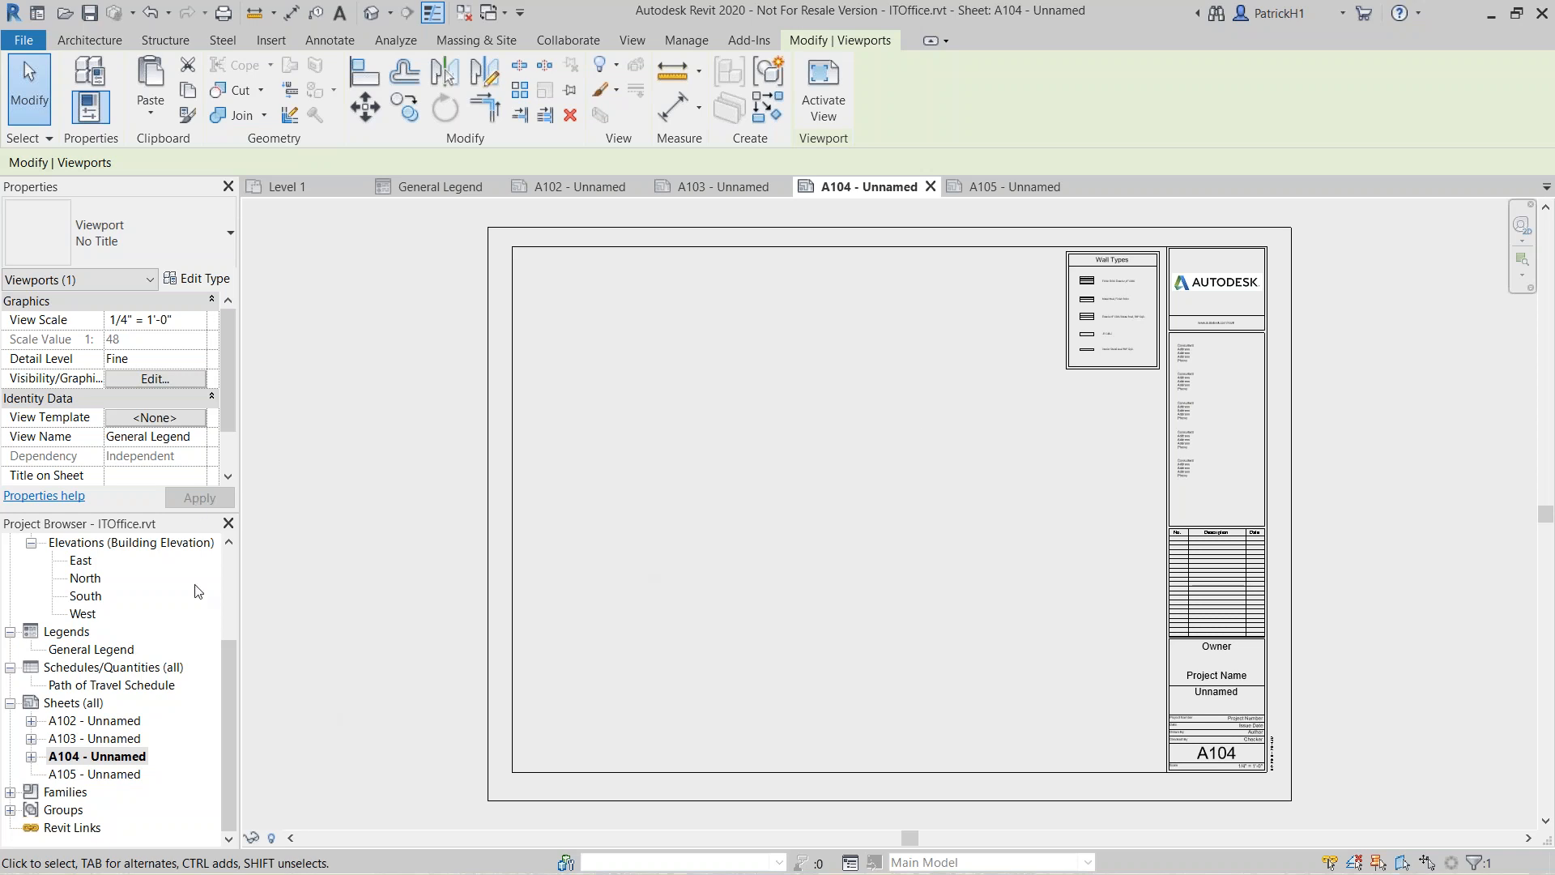
Return to the Level 1 floor plan and fit the building in view
{"action": "left_click_drag", "start_coordinate": [228, 666], "coordinate": [224, 565]}
{"action": "double_click", "coordinate": [87, 578]}
{"action": "middle_click_drag", "start_coordinate": [905, 537], "coordinate": [978, 524]}
{"action": "scroll", "coordinate": [956, 532], "scroll_direction": "up", "scroll_amount": 1}
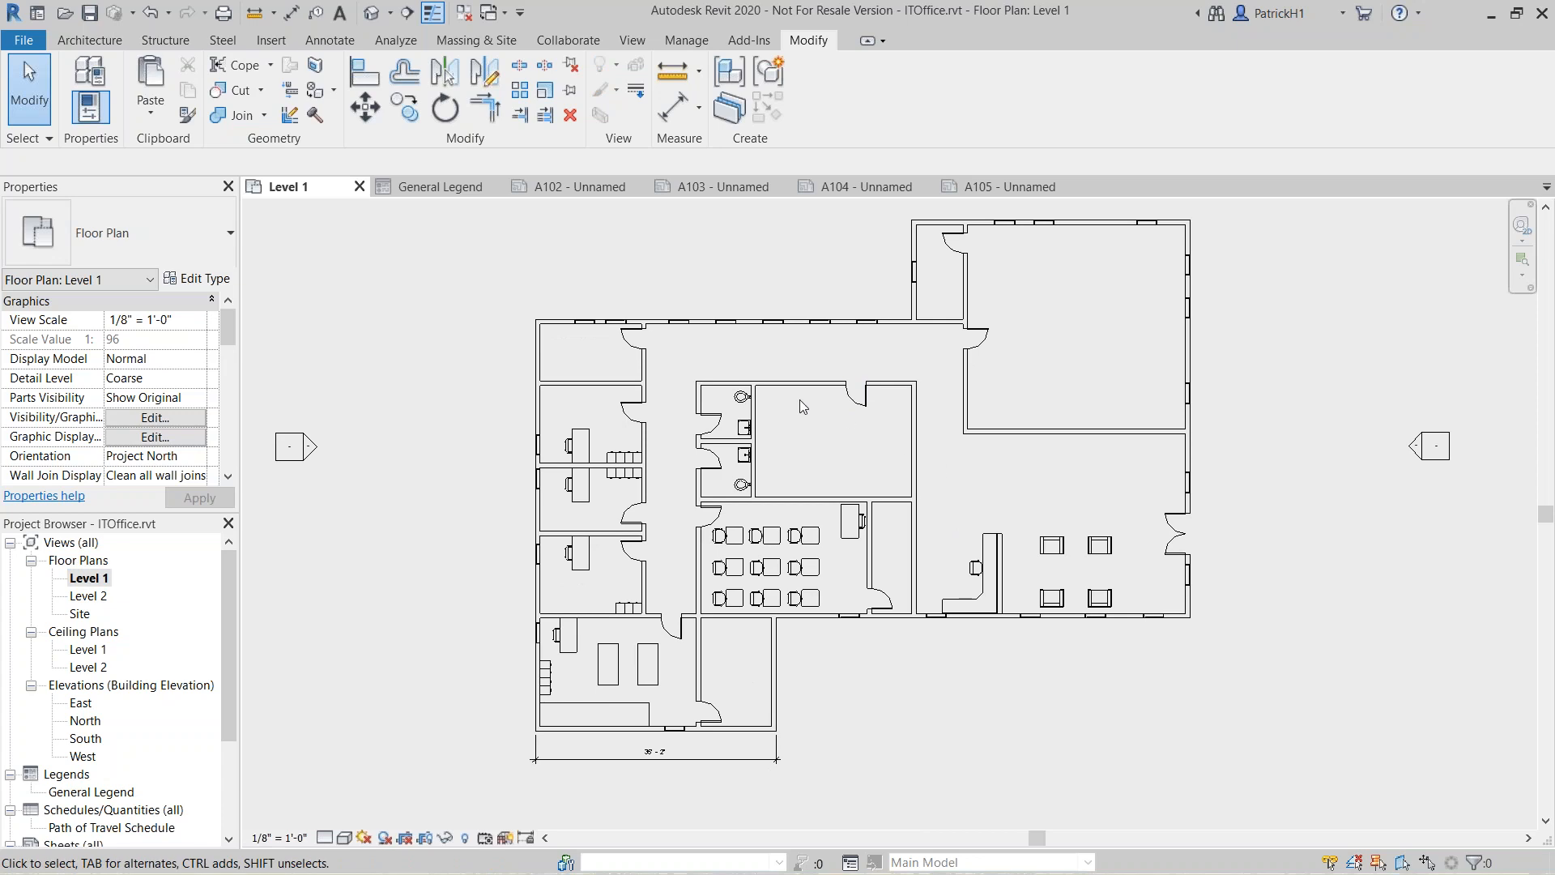
{"action": "middle_click_drag", "start_coordinate": [484, 392], "coordinate": [489, 392]}
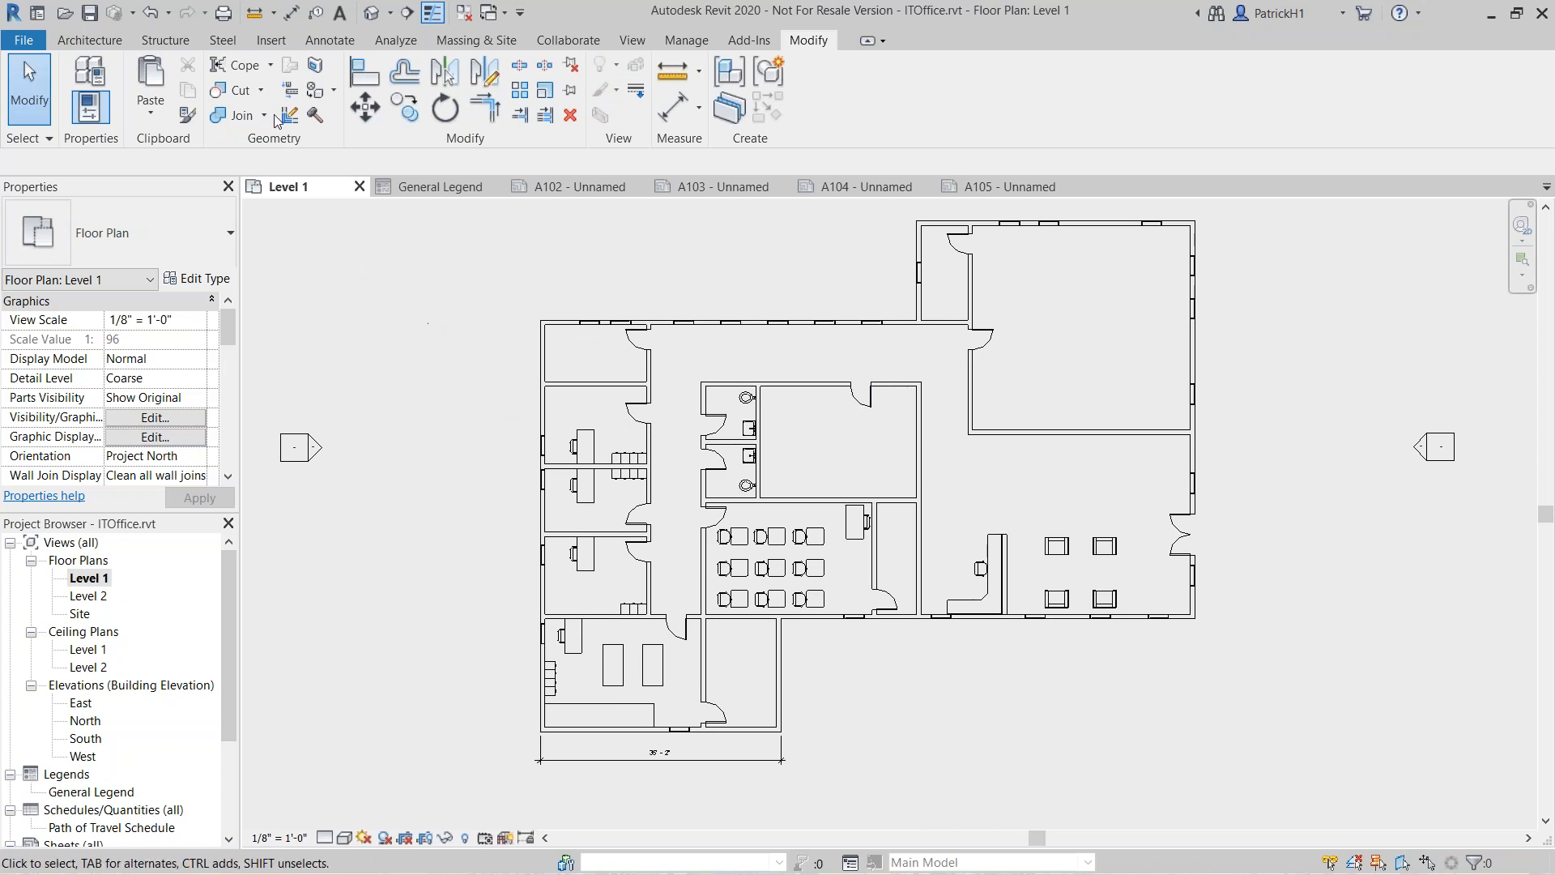
Start a PDF import into the Level 1 plan using PDF Background.pdf from the Revit2020 folder
{"action": "left_click", "coordinate": [270, 41]}
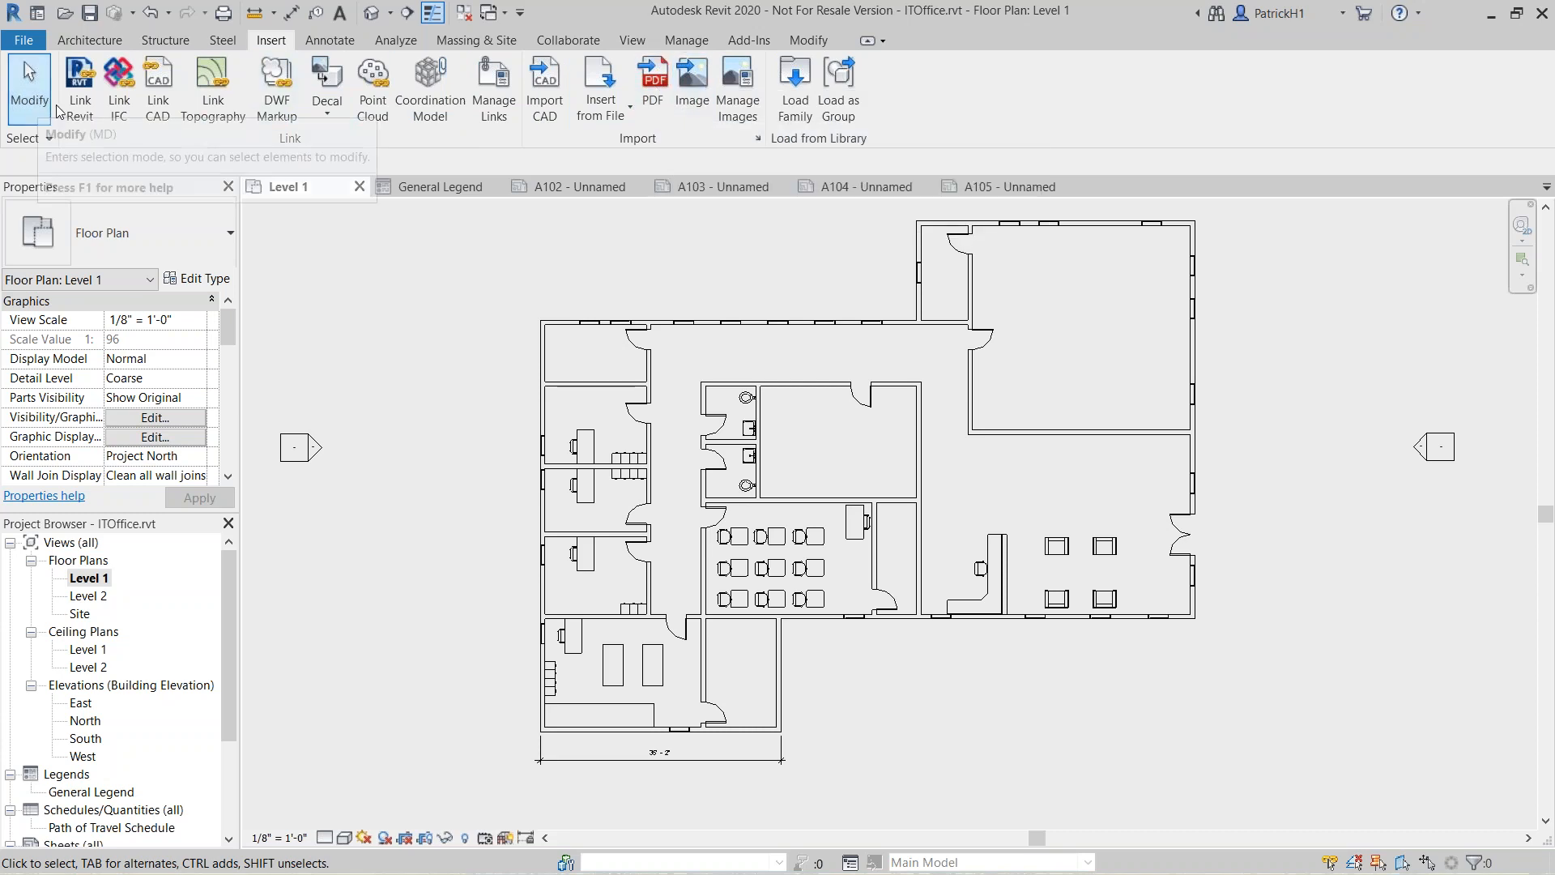
{"action": "left_click", "coordinate": [655, 85]}
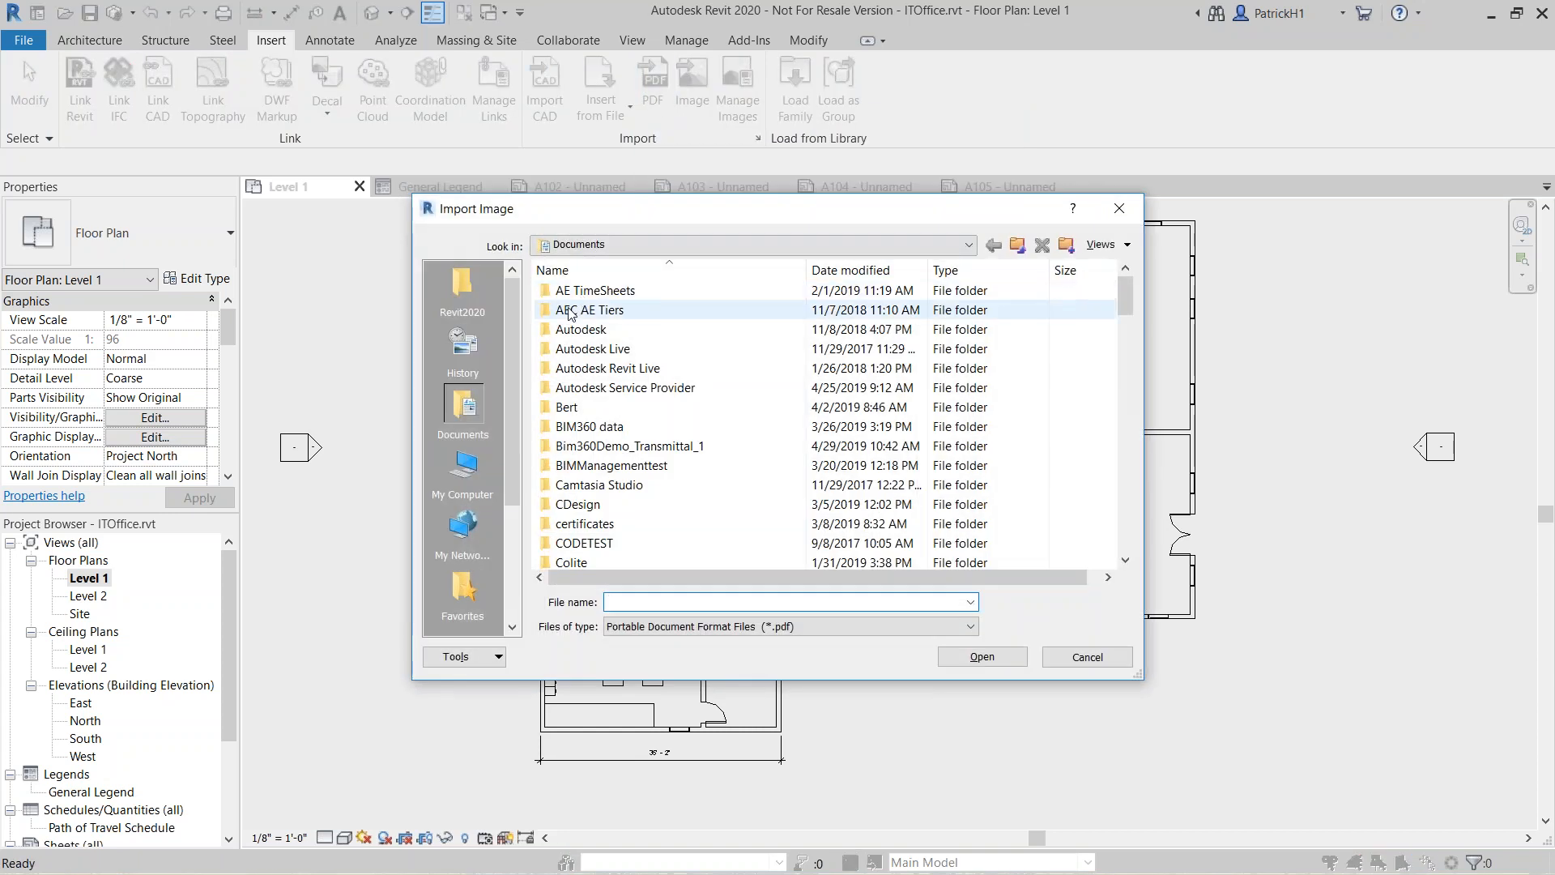
{"action": "left_click", "coordinate": [456, 285]}
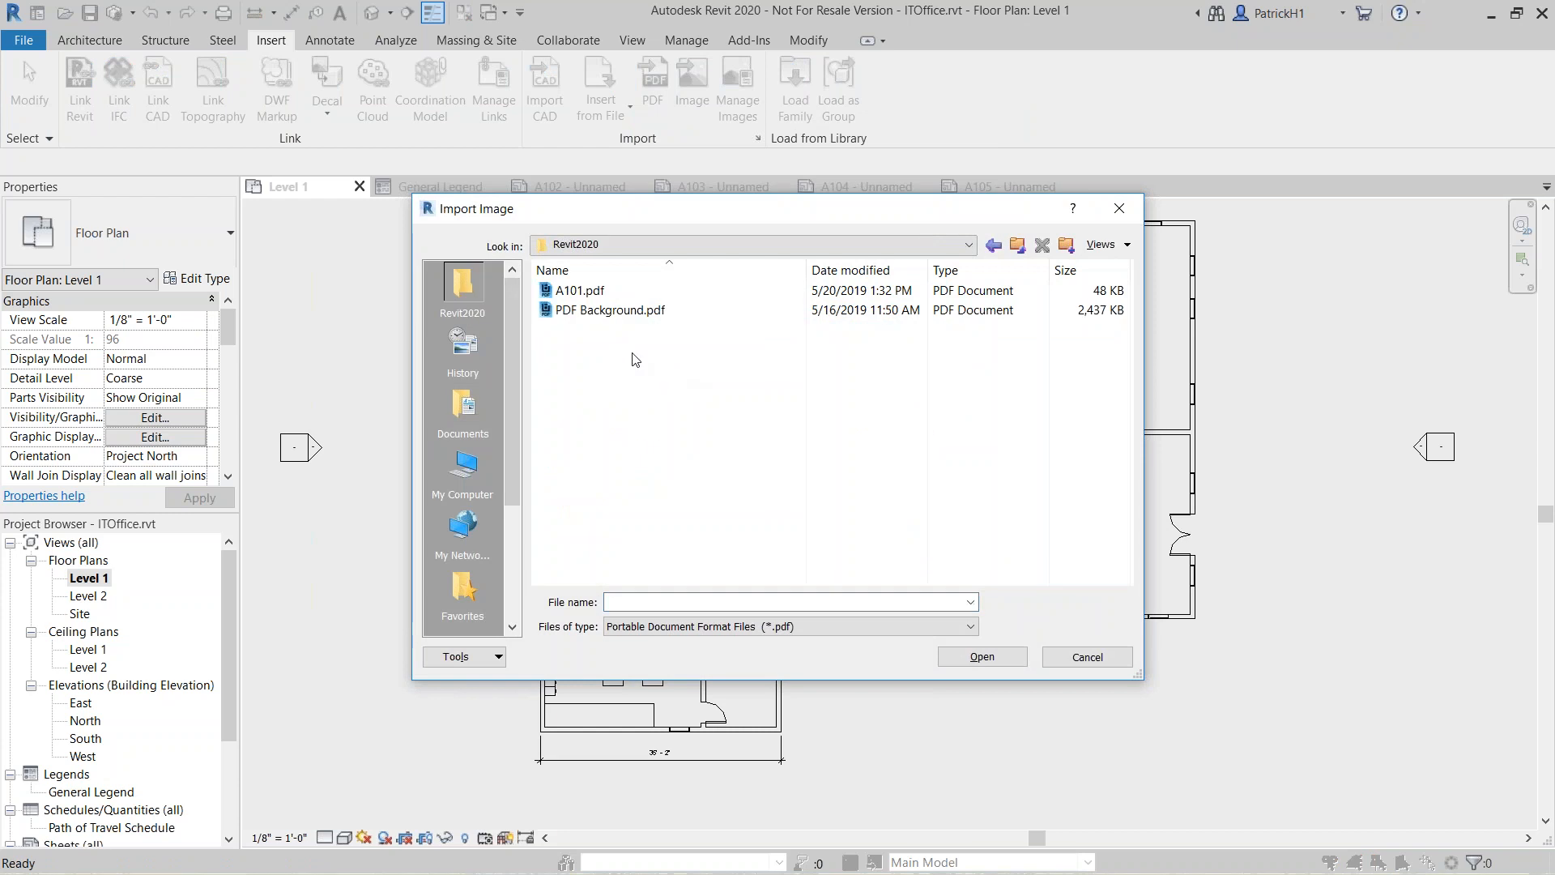
{"action": "left_click", "coordinate": [607, 312]}
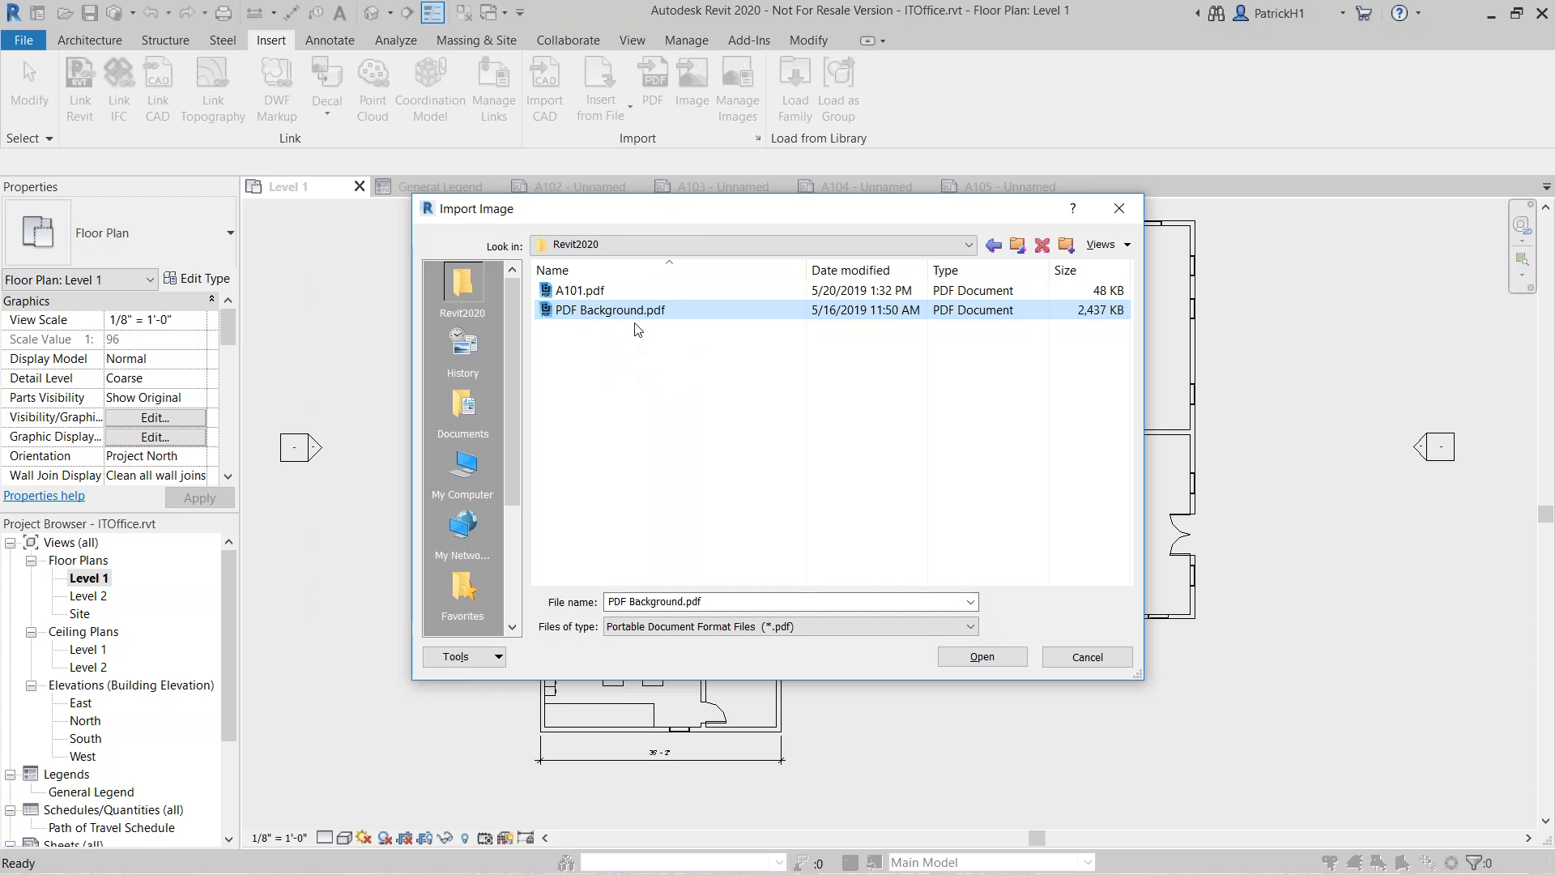
{"action": "left_click", "coordinate": [984, 656]}
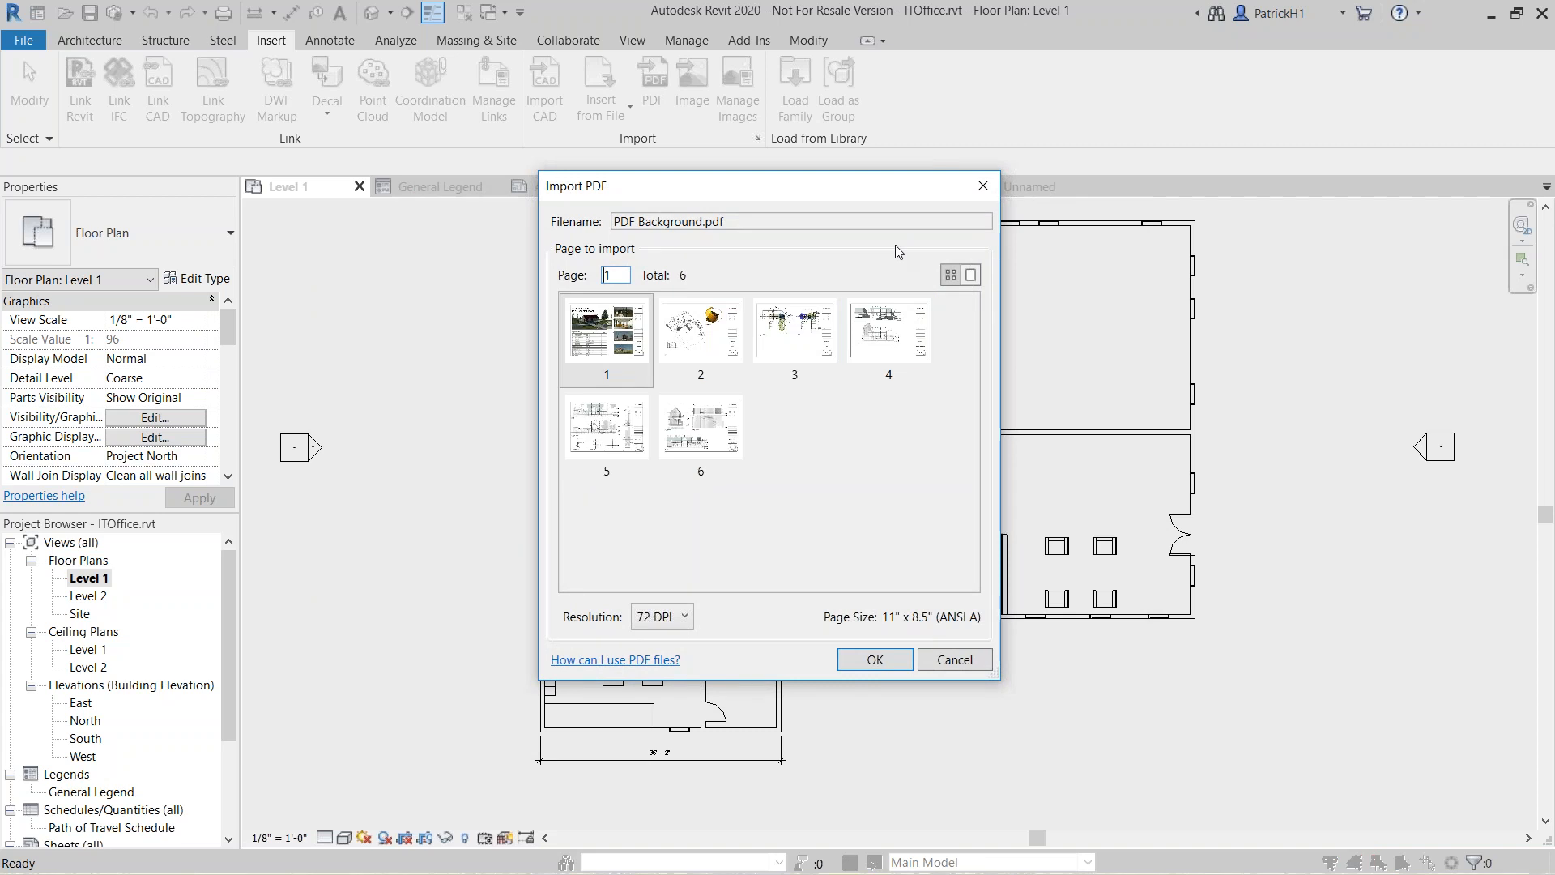
Look through the pages of PDF Background.pdf in the single-page preview and leave the import without placing anything
{"action": "left_click_drag", "start_coordinate": [887, 188], "coordinate": [868, 162]}
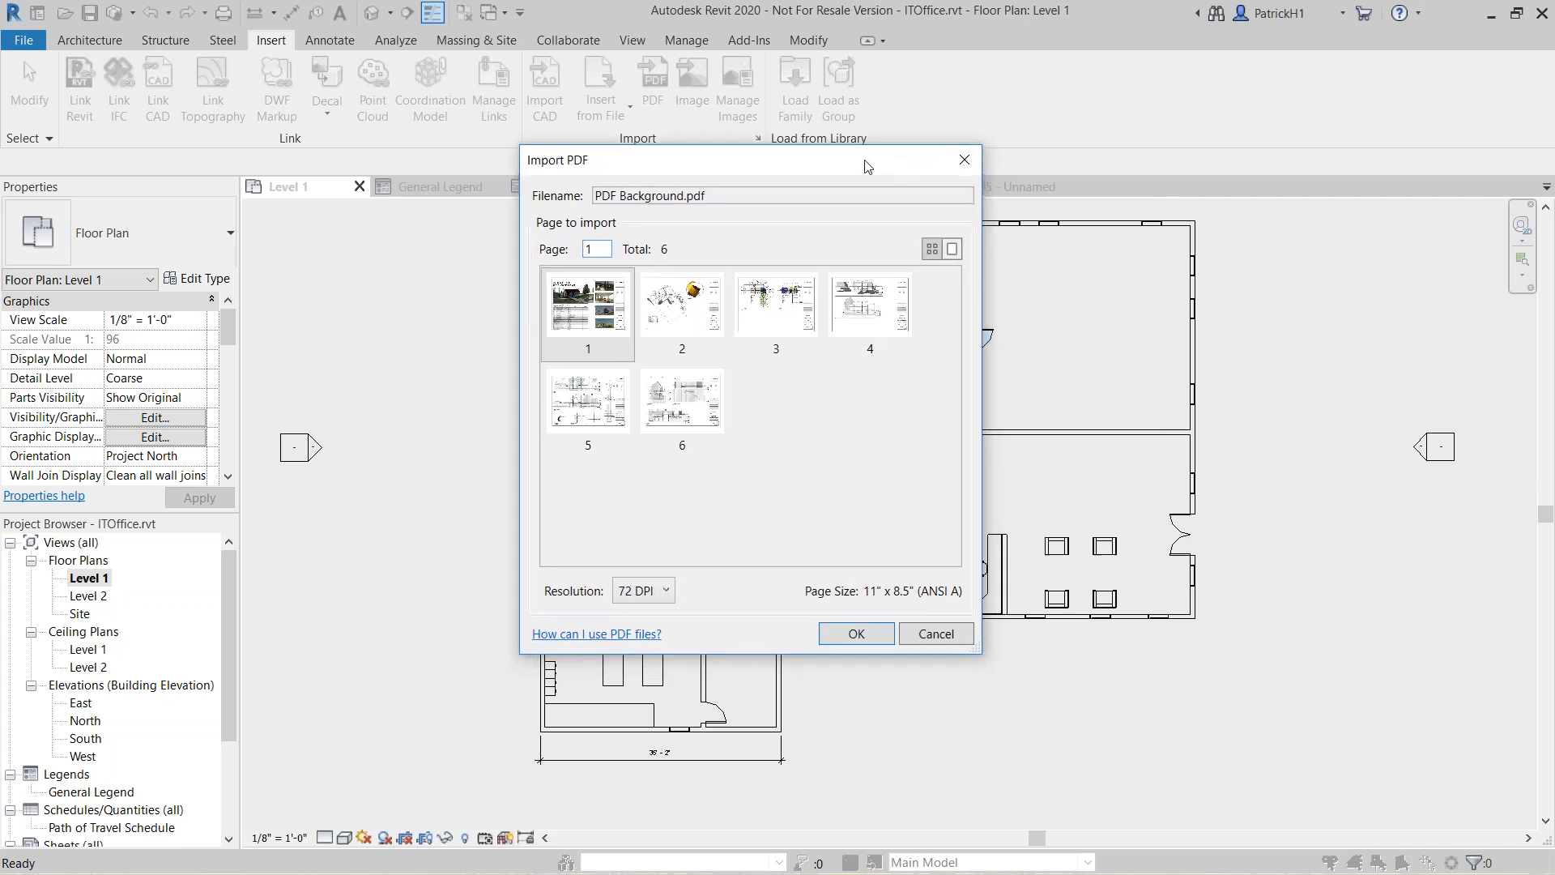
{"action": "left_click", "coordinate": [953, 250]}
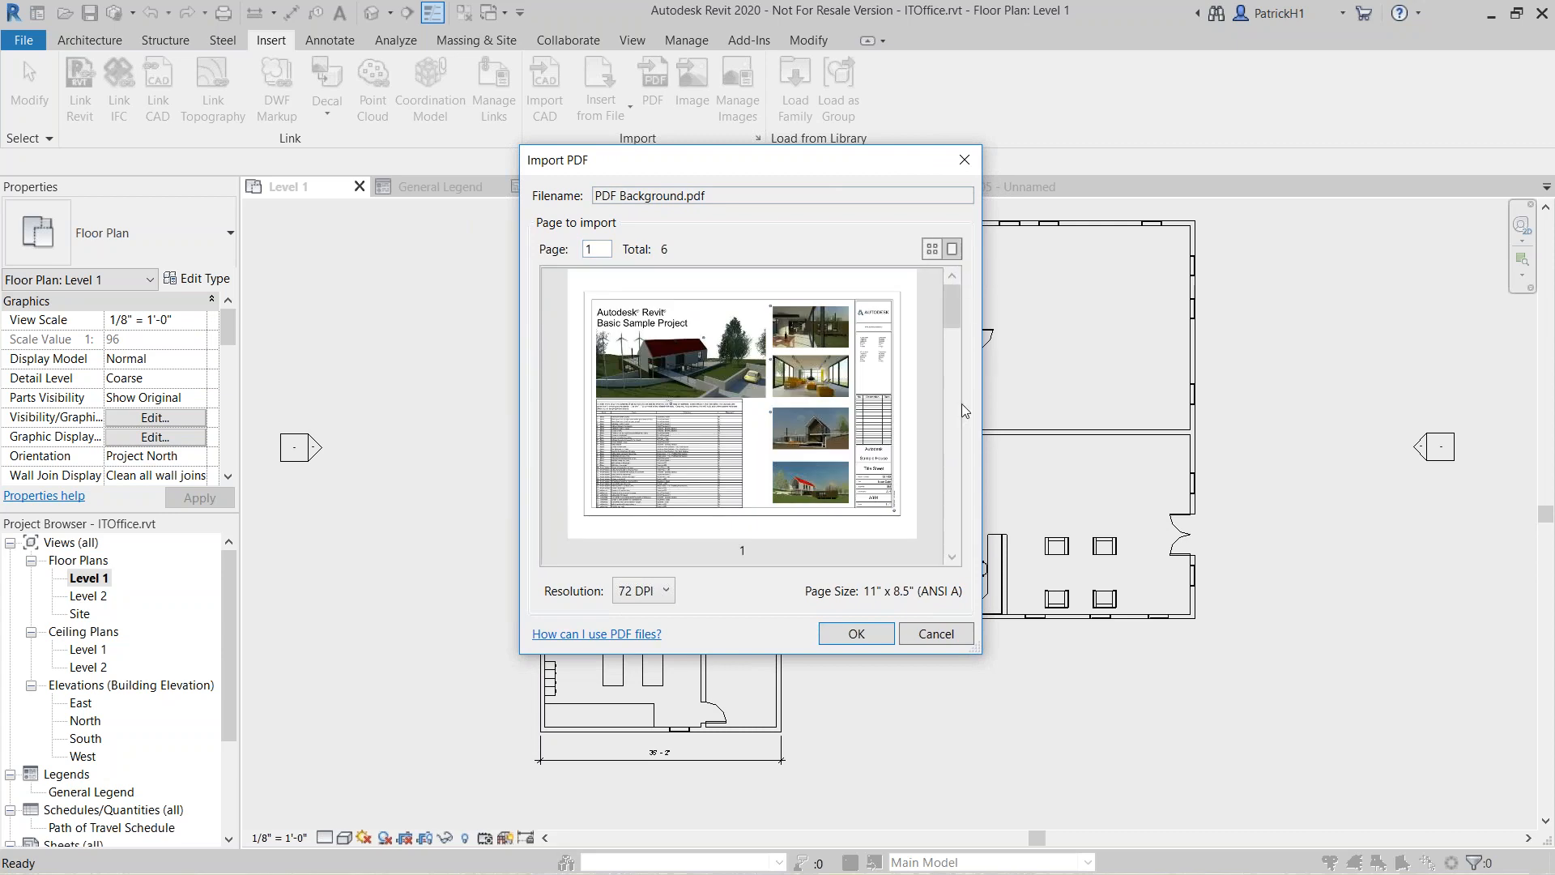
{"action": "left_click", "coordinate": [954, 555]}
{"action": "left_click", "coordinate": [954, 556]}
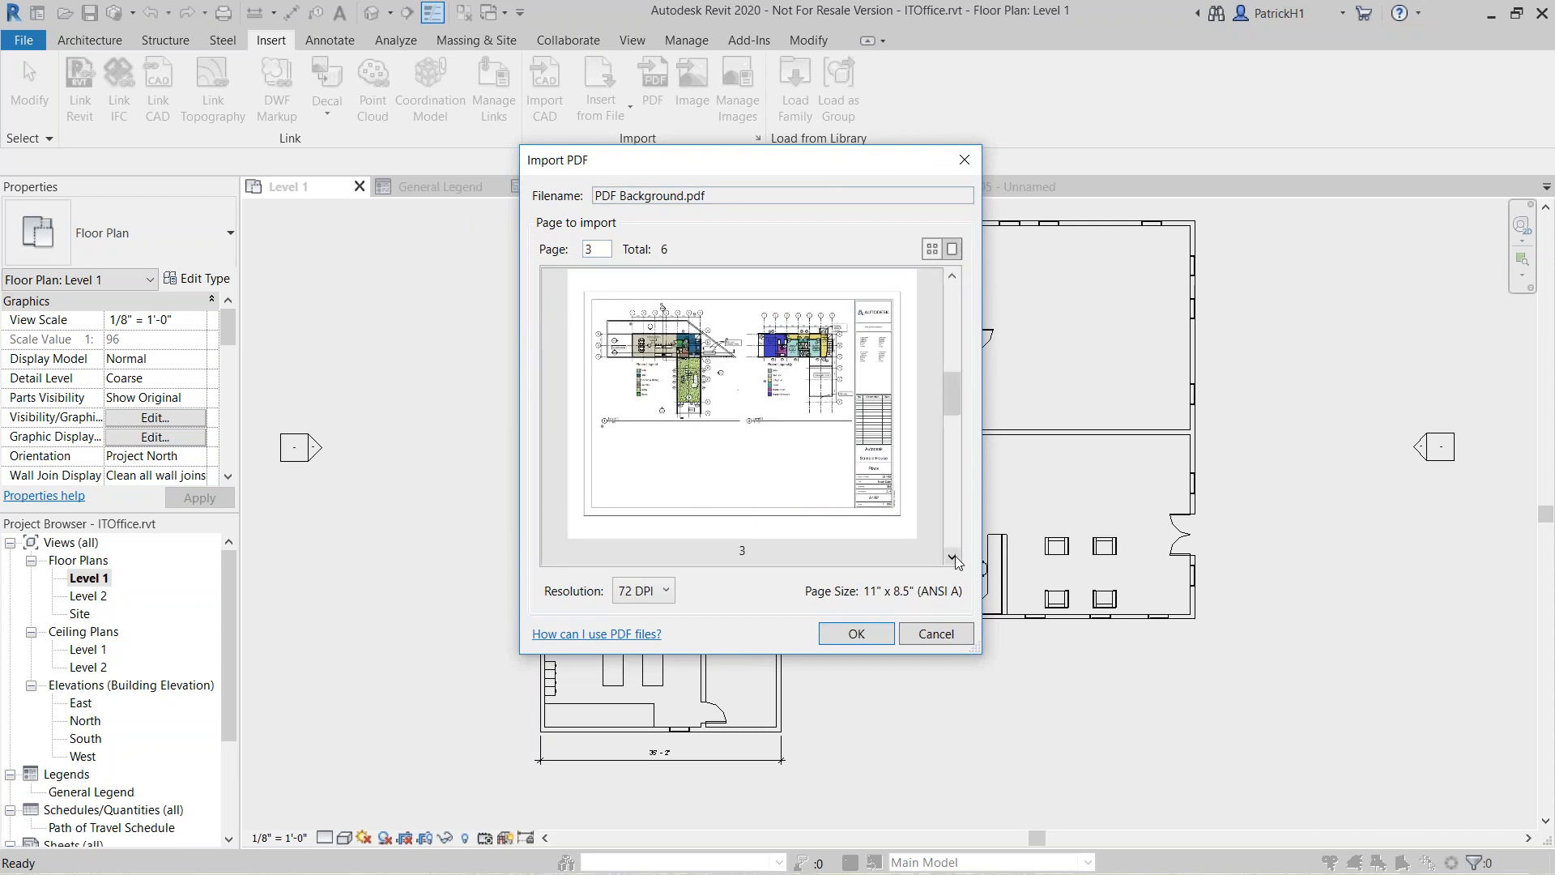
{"action": "left_click", "coordinate": [954, 556]}
{"action": "left_click", "coordinate": [955, 555]}
{"action": "left_click_drag", "start_coordinate": [954, 490], "coordinate": [955, 341]}
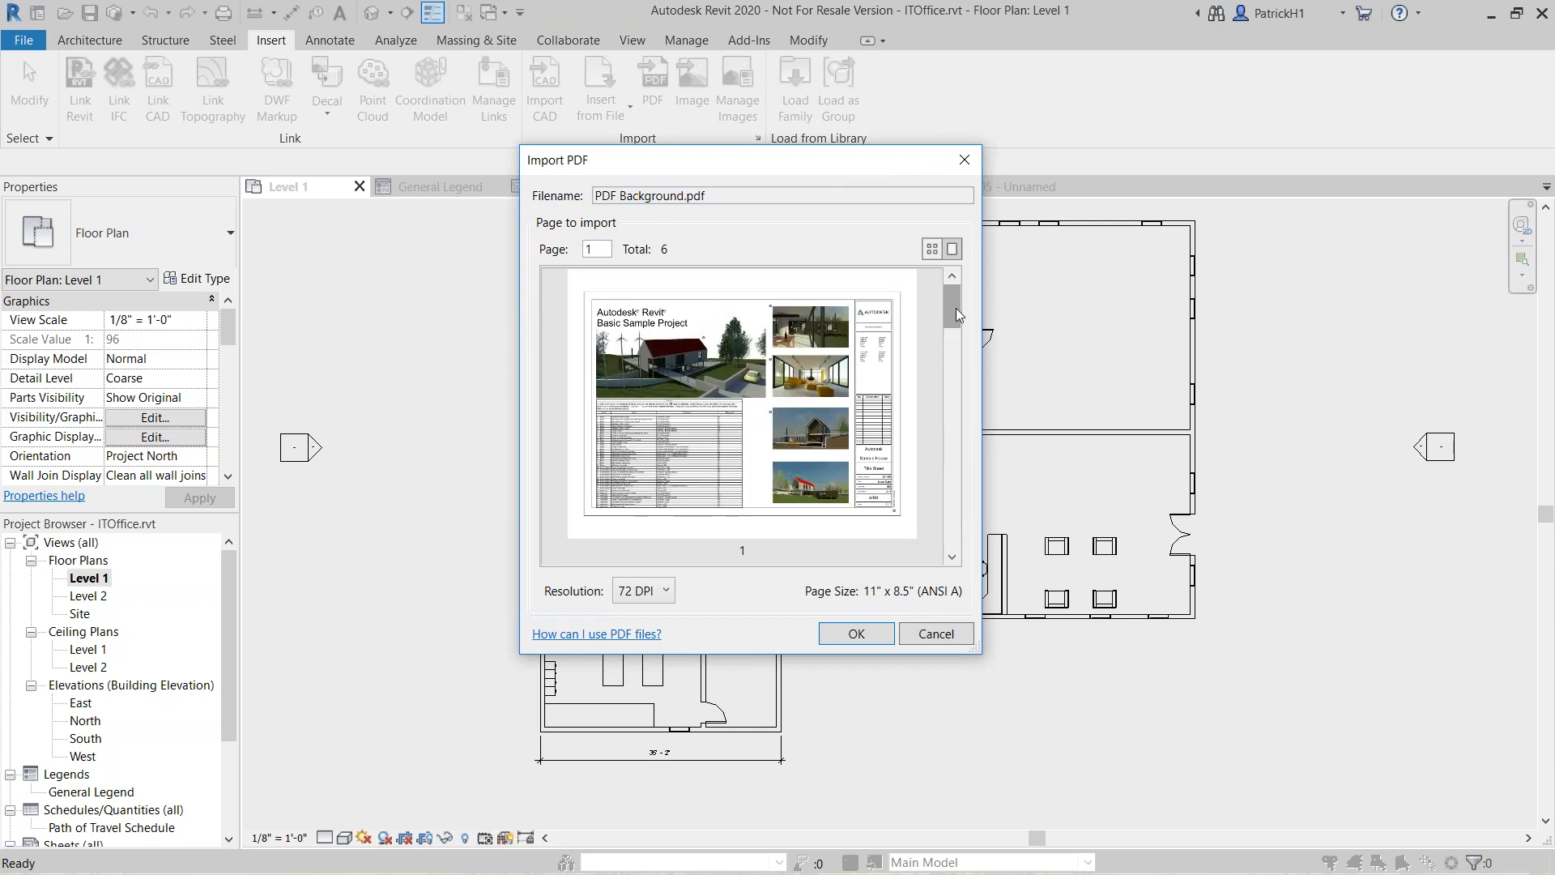
{"action": "left_click", "coordinate": [951, 397]}
{"action": "left_click", "coordinate": [952, 400]}
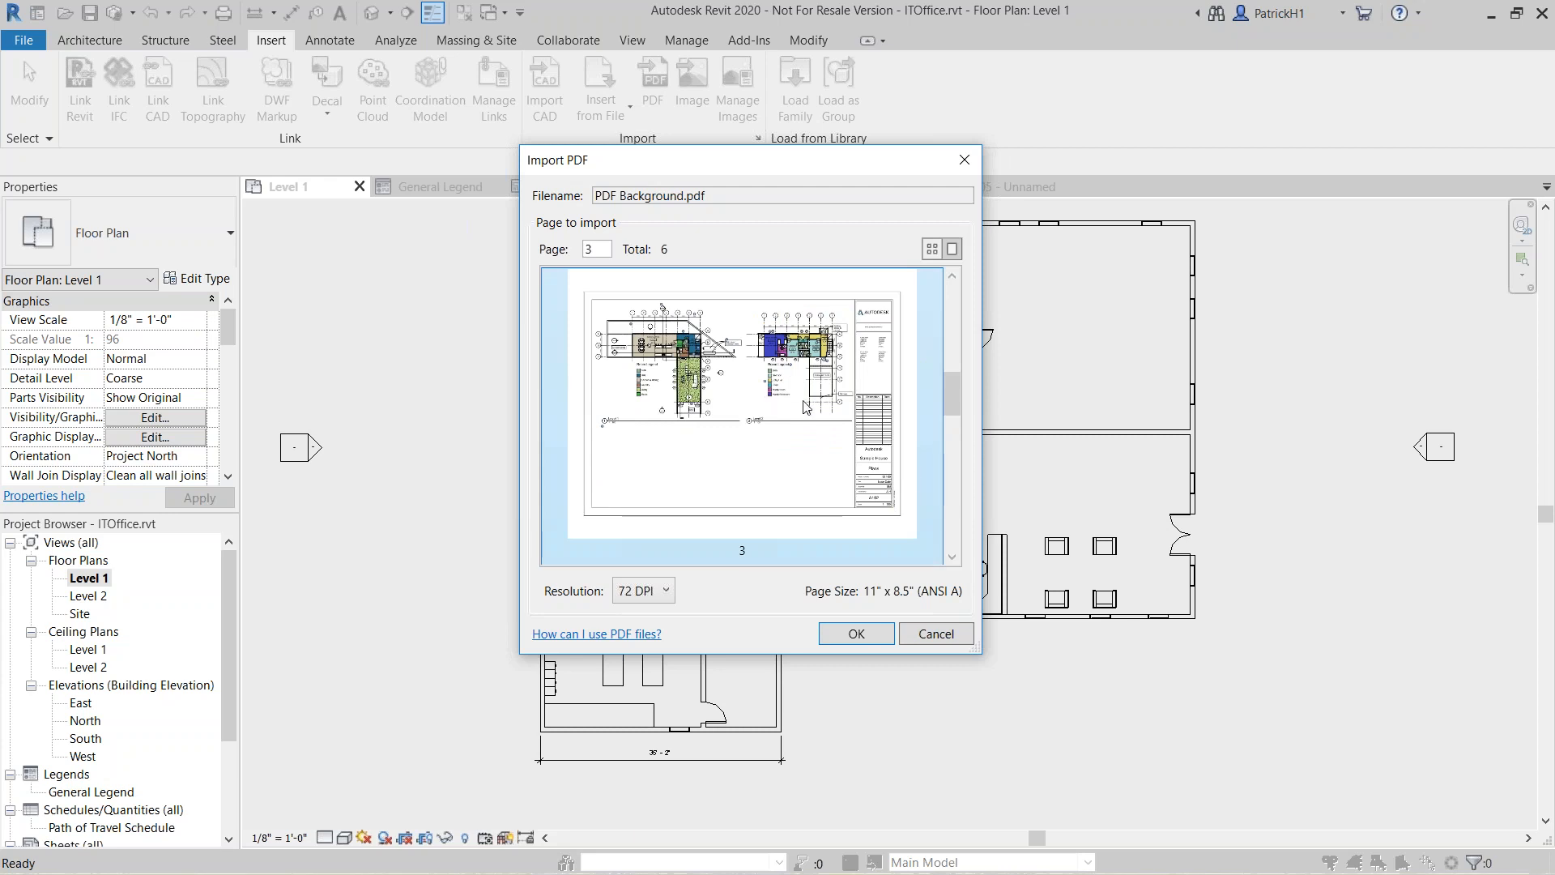
{"action": "left_click", "coordinate": [945, 635]}
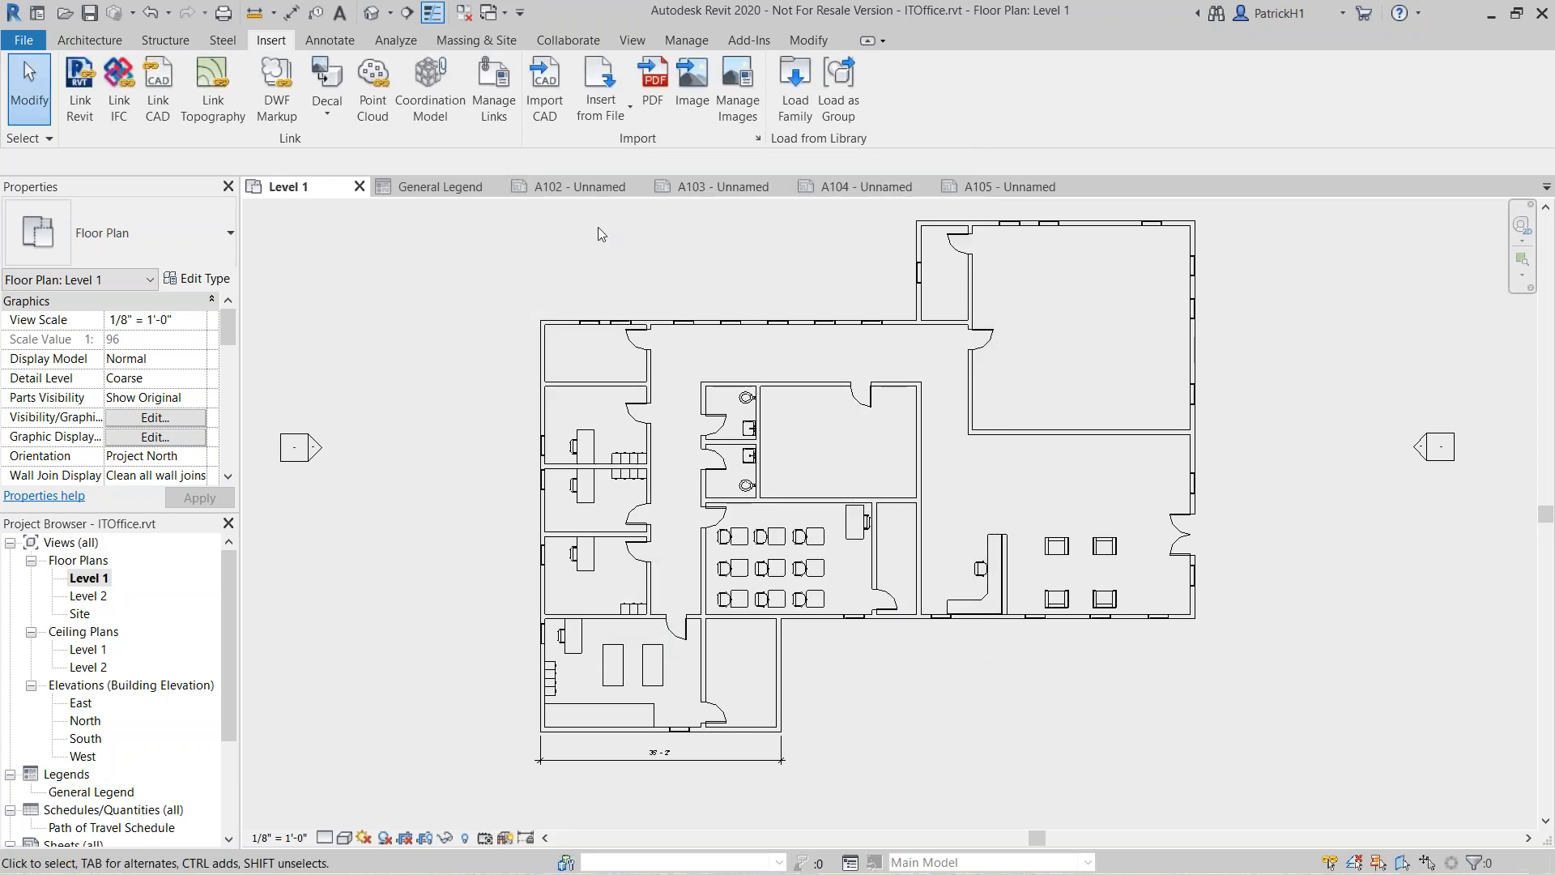
Import A101.pdf from the Revit2020 folder at a resolution of 600 DPI
{"action": "left_click", "coordinate": [692, 85]}
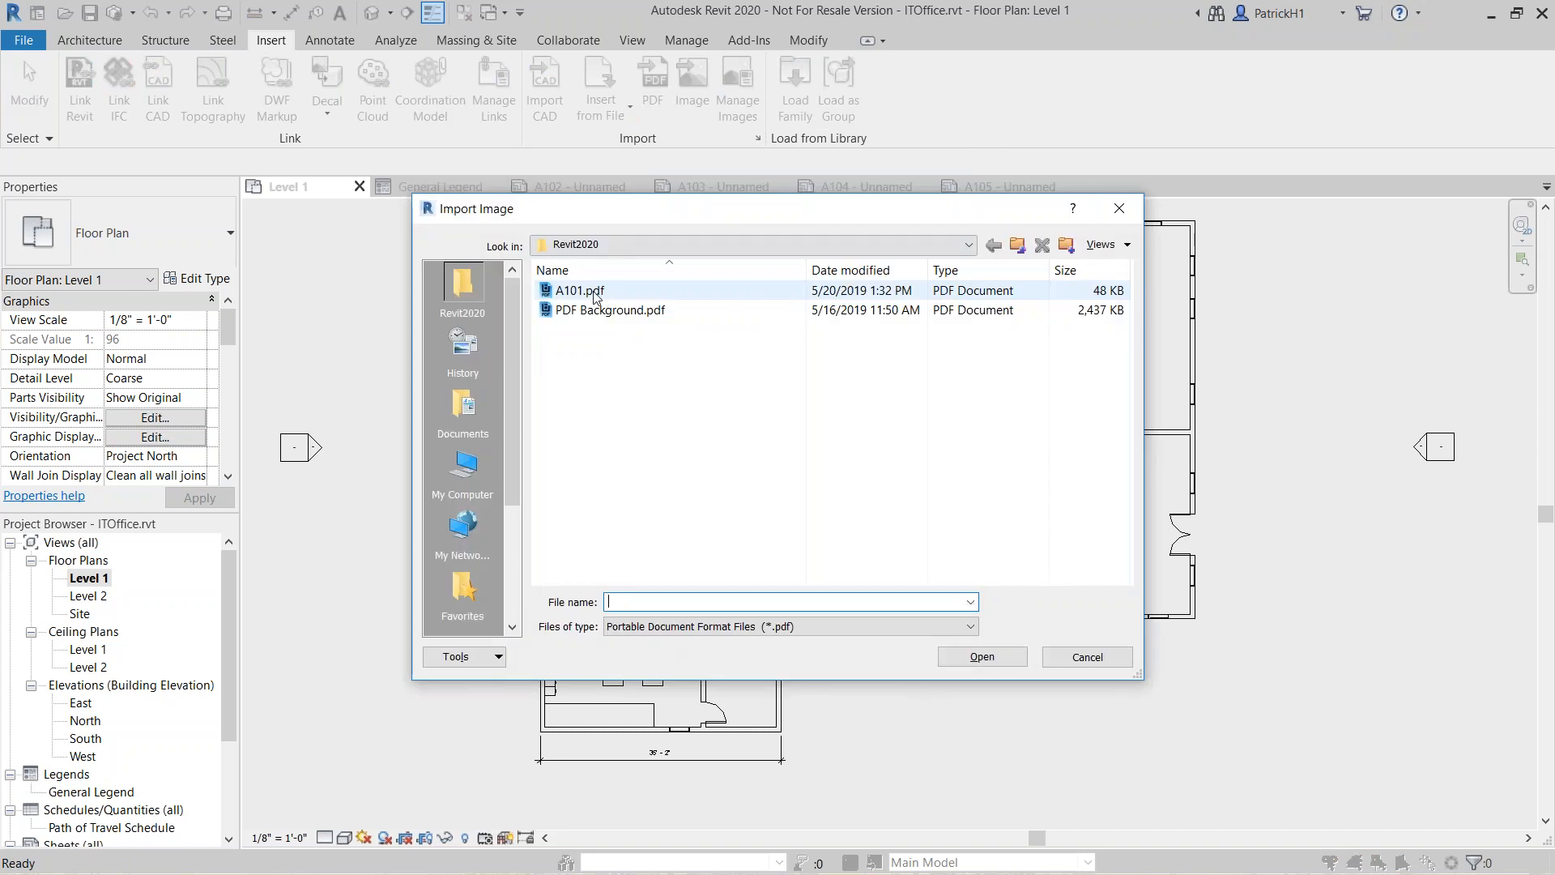
{"action": "left_click", "coordinate": [602, 293]}
{"action": "left_click", "coordinate": [983, 655]}
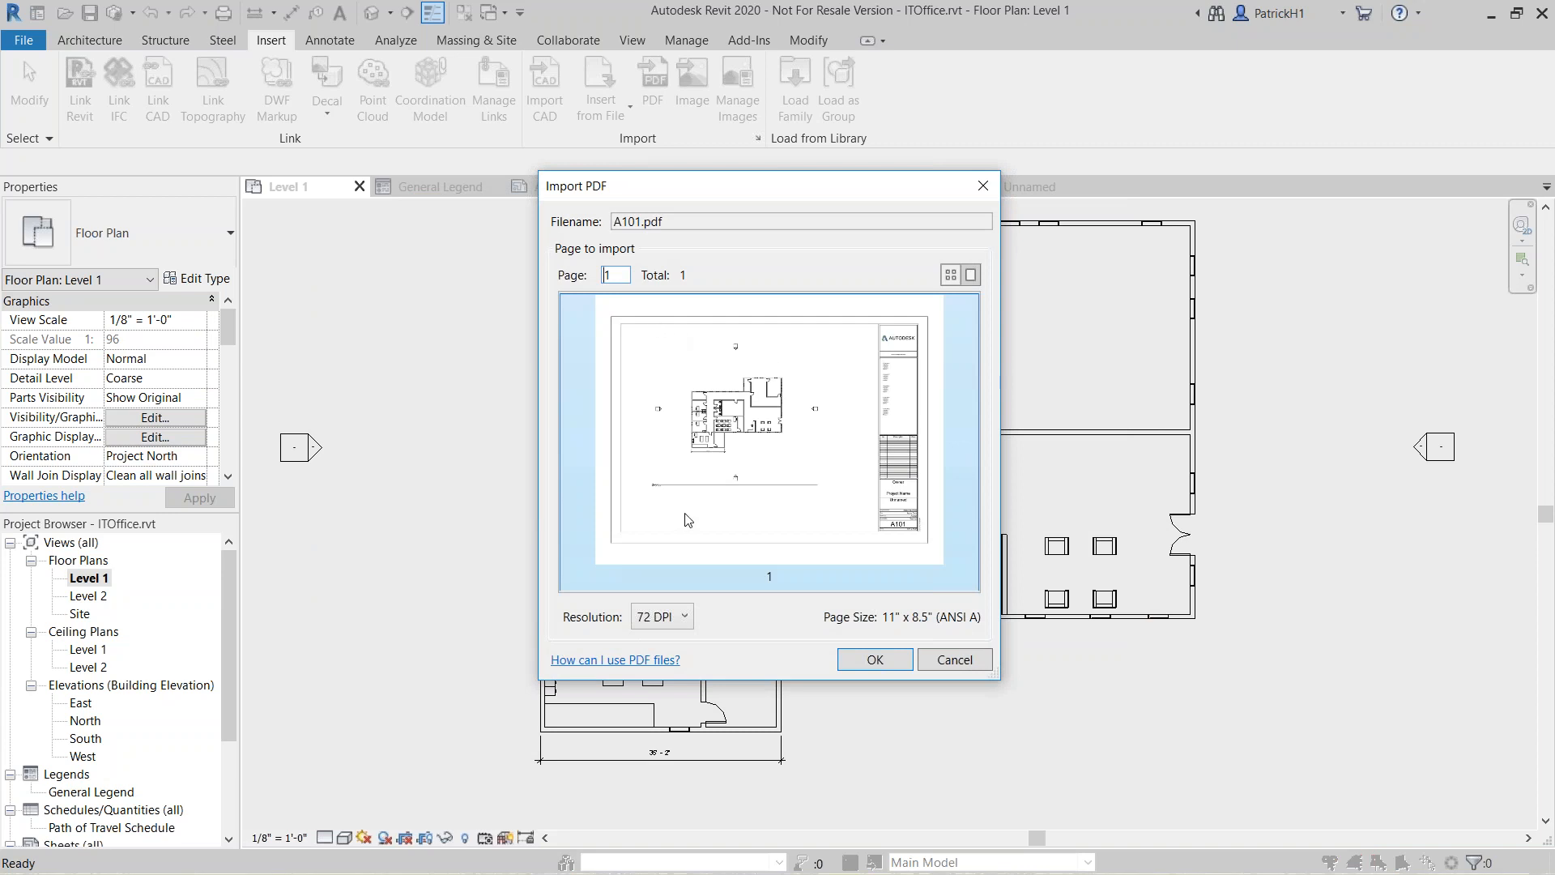
{"action": "left_click", "coordinate": [685, 617]}
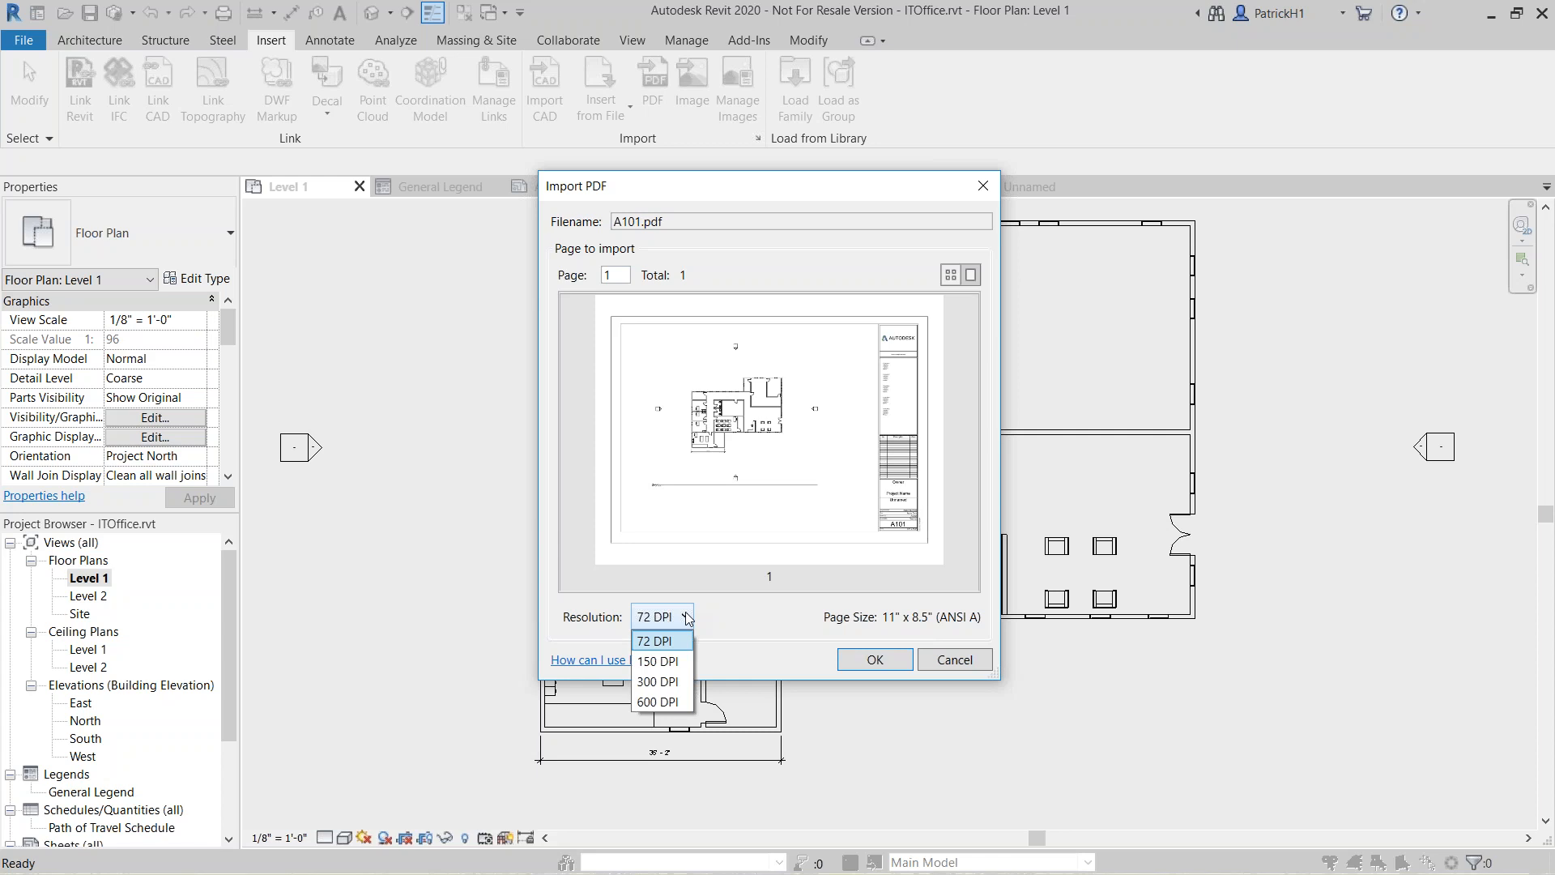
{"action": "left_click", "coordinate": [662, 702]}
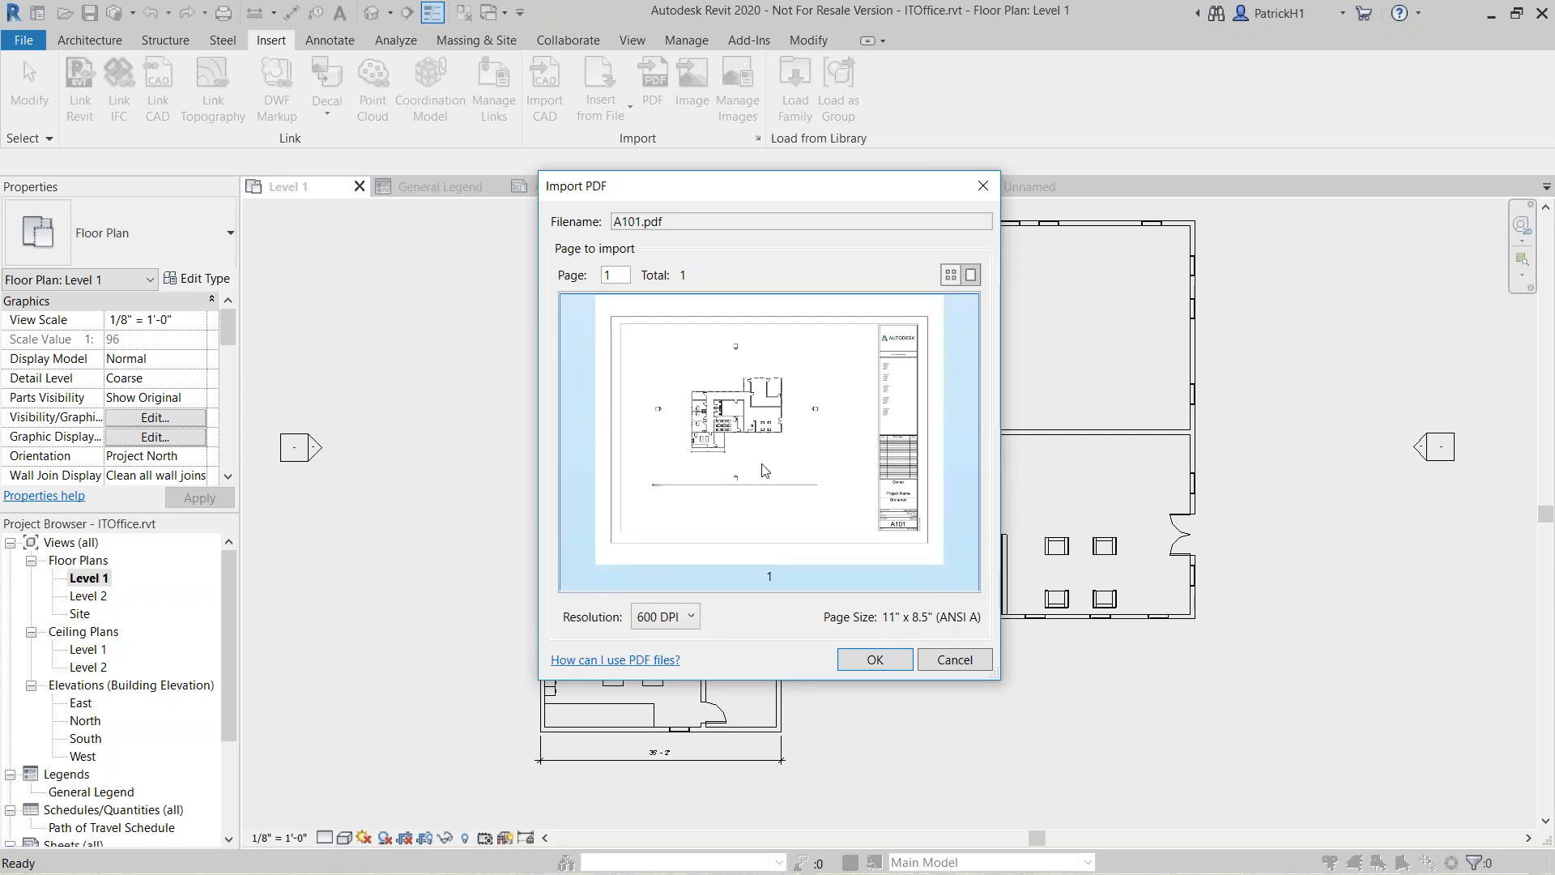
{"action": "left_click", "coordinate": [865, 660]}
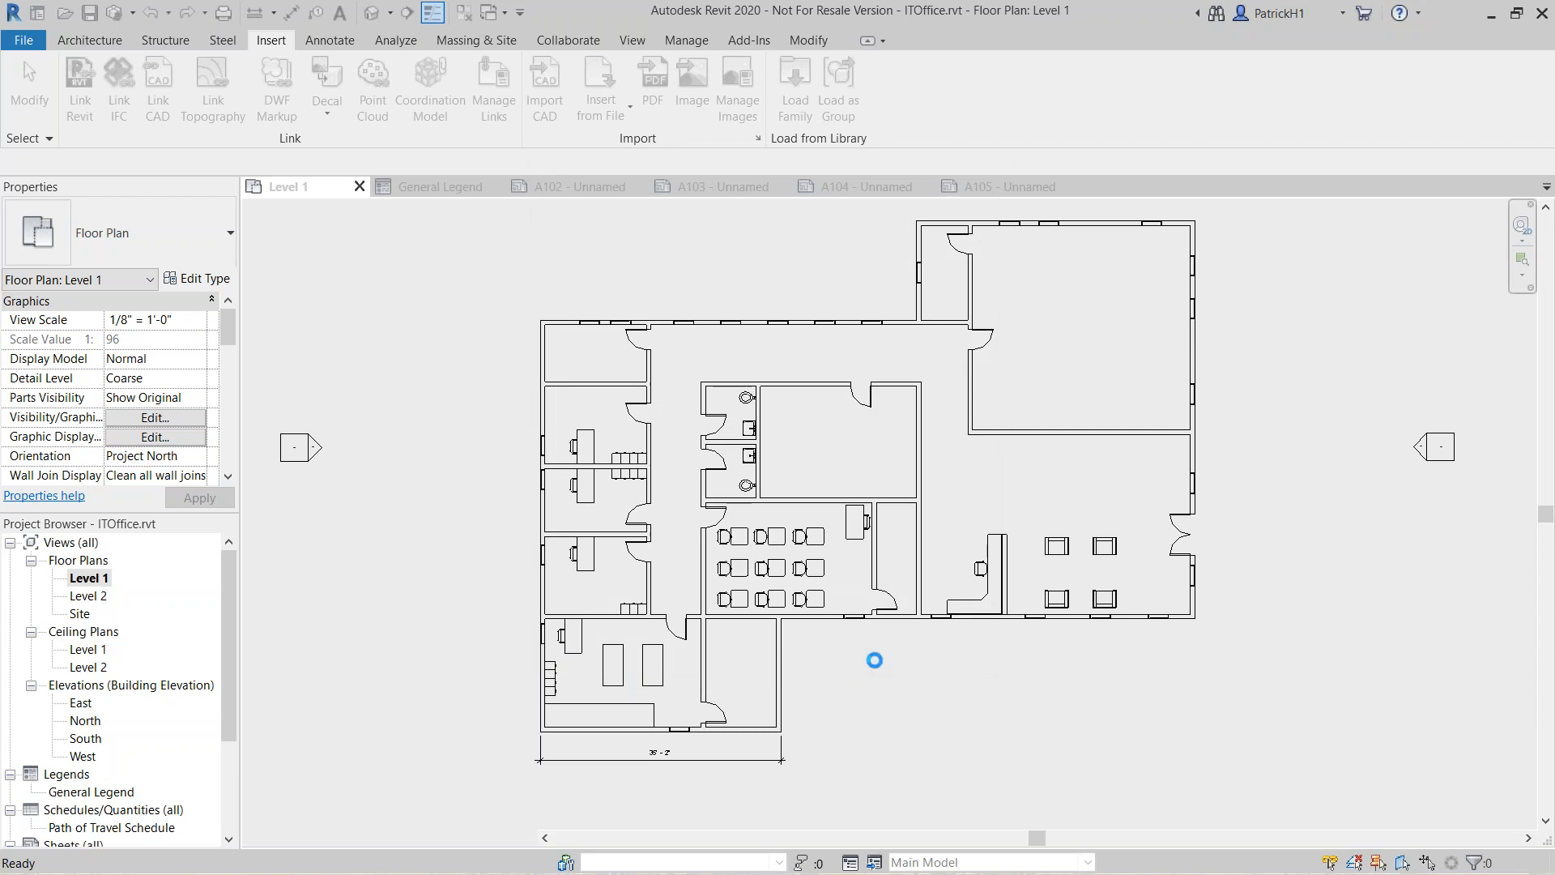
Place the A101.pdf image over the lower part of the Level 1 building plan and deselect it
{"action": "scroll", "coordinate": [889, 671], "scroll_direction": "down", "scroll_amount": 2}
{"action": "middle_click_drag", "start_coordinate": [889, 670], "coordinate": [875, 564]}
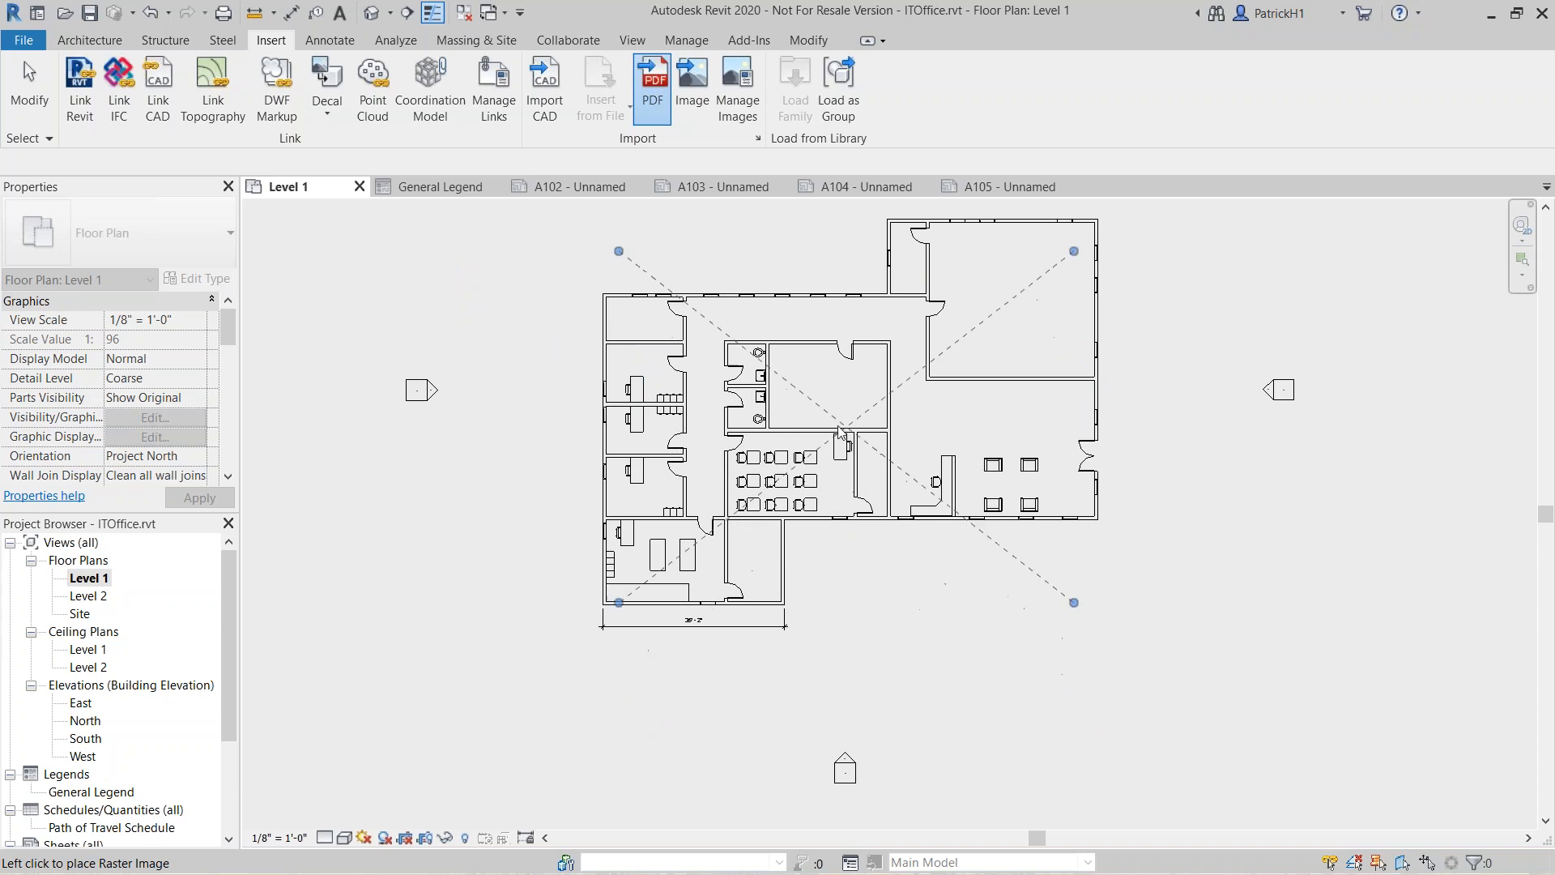
{"action": "left_click", "coordinate": [826, 583]}
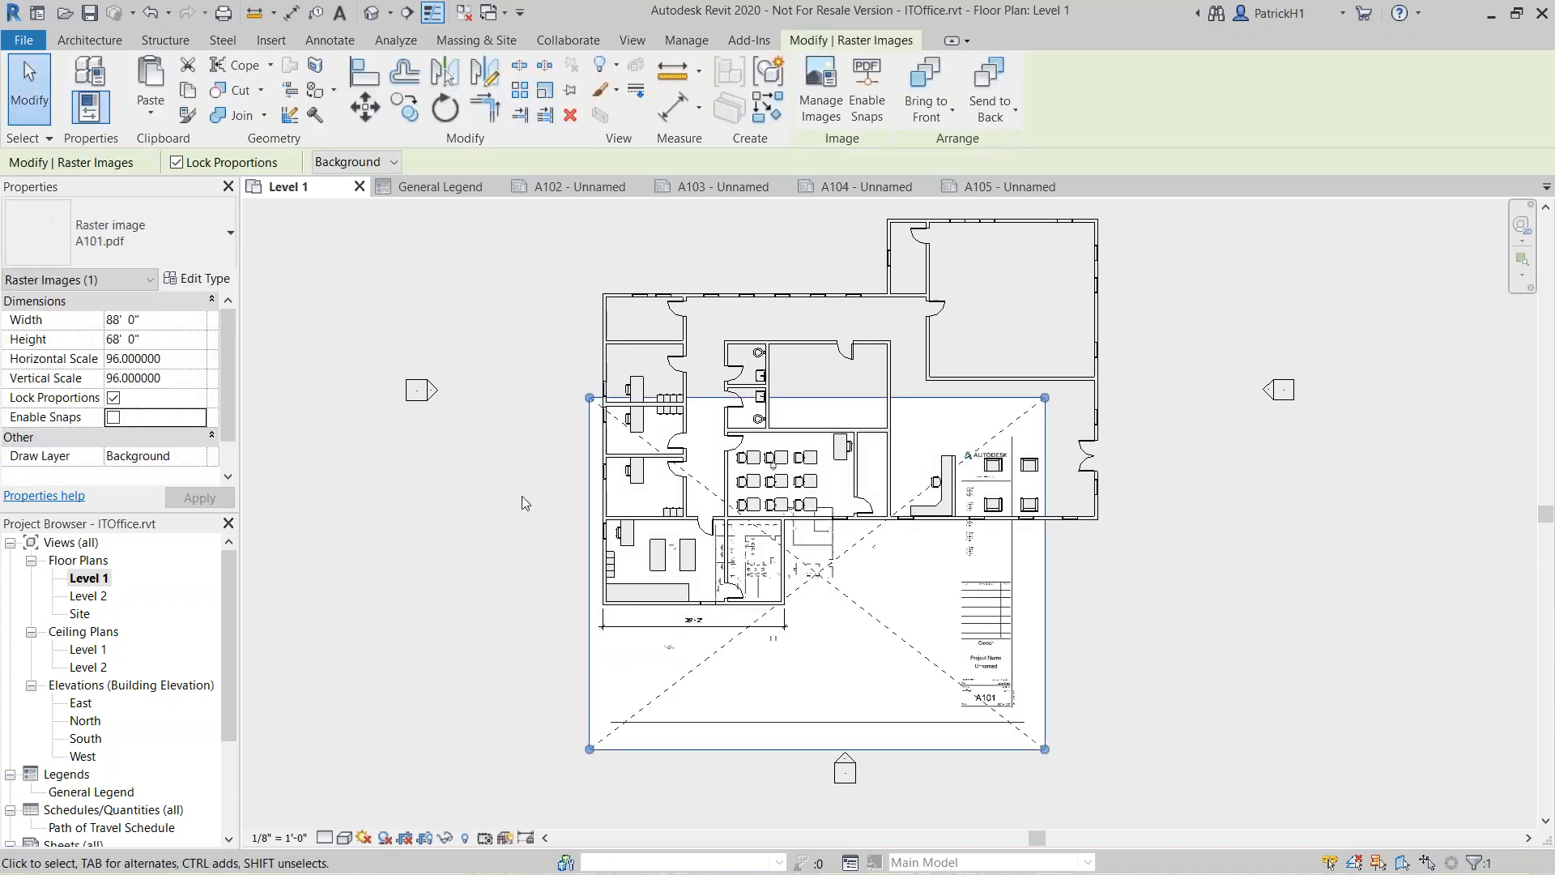
{"action": "left_click", "coordinate": [522, 497]}
Examine the placed A101.pdf sheet image up close, especially its small floor plan and view title
{"action": "middle_click_drag", "start_coordinate": [592, 596], "coordinate": [576, 427]}
{"action": "scroll", "coordinate": [532, 488], "scroll_direction": "up", "scroll_amount": 4}
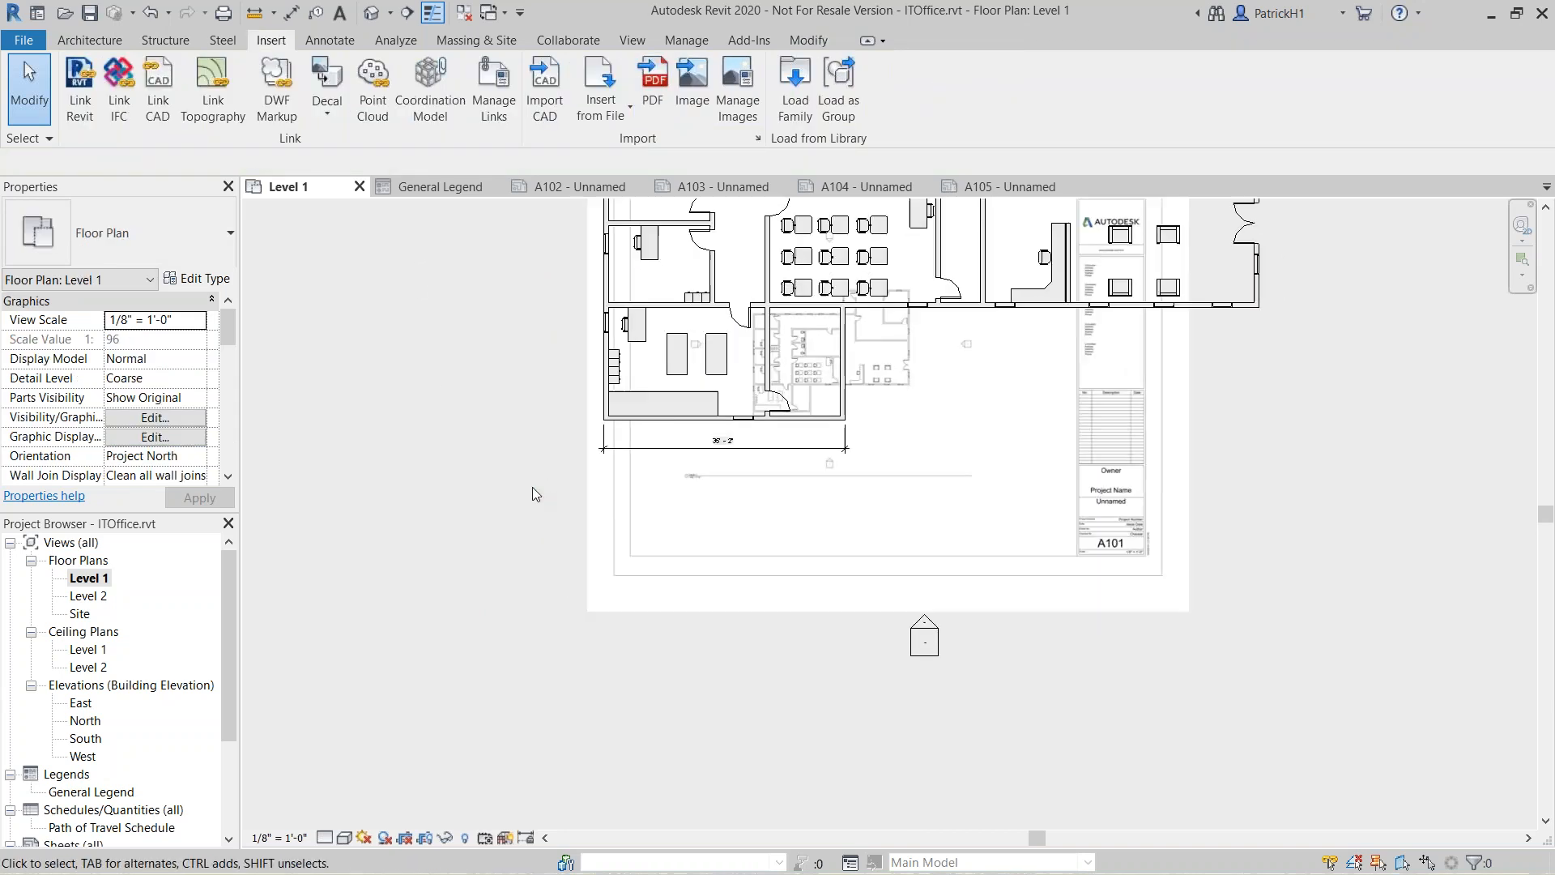
{"action": "scroll", "coordinate": [532, 487], "scroll_direction": "up", "scroll_amount": 2}
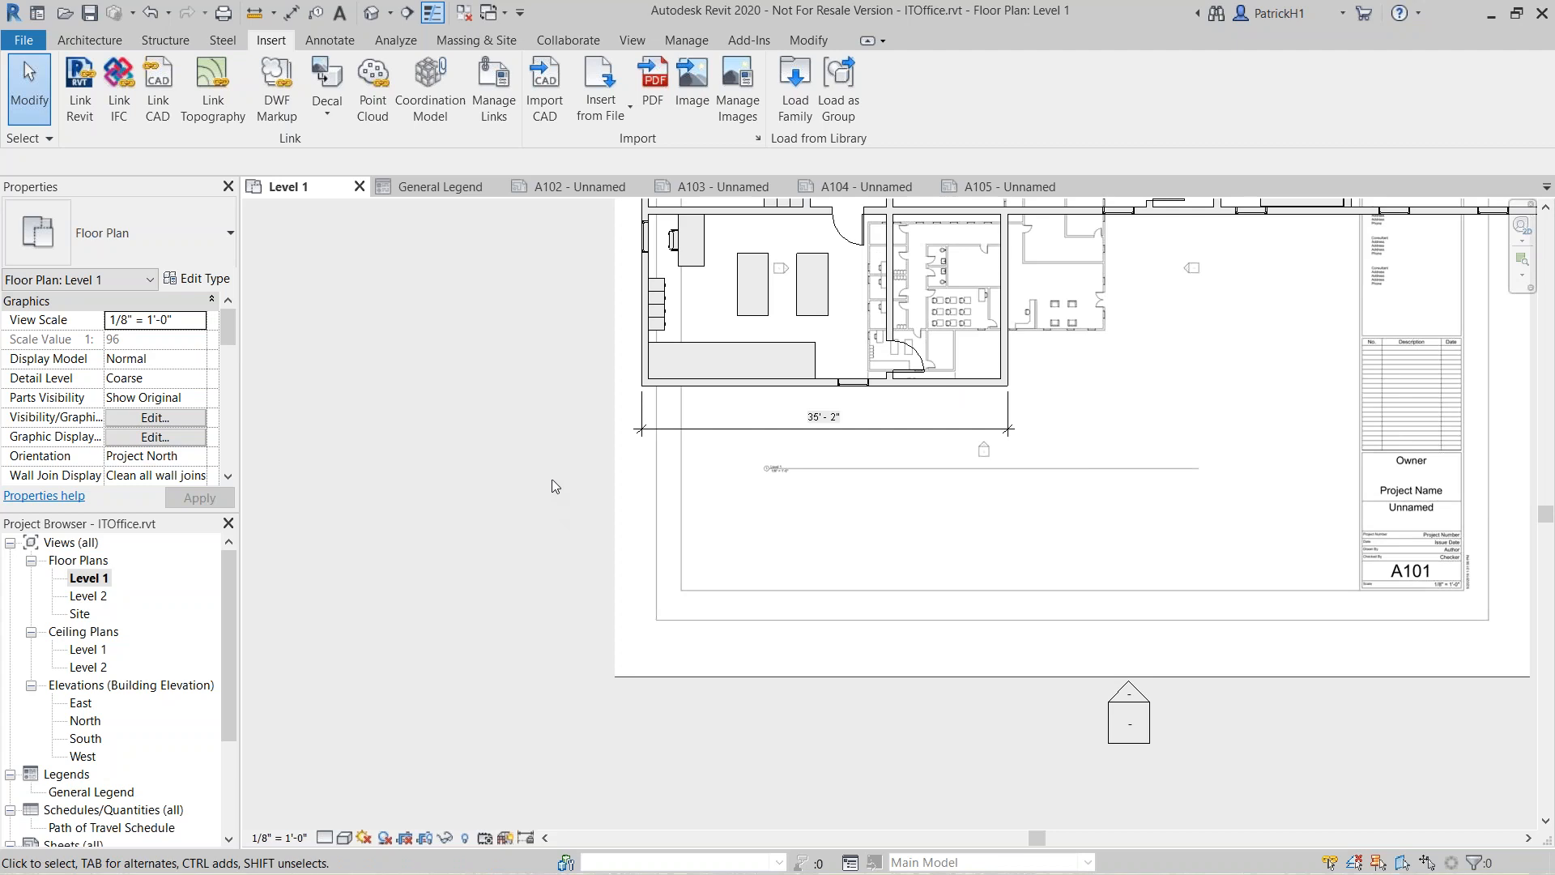
{"action": "scroll", "coordinate": [566, 478], "scroll_direction": "up", "scroll_amount": 3}
{"action": "middle_click_drag", "start_coordinate": [691, 540], "coordinate": [455, 639]}
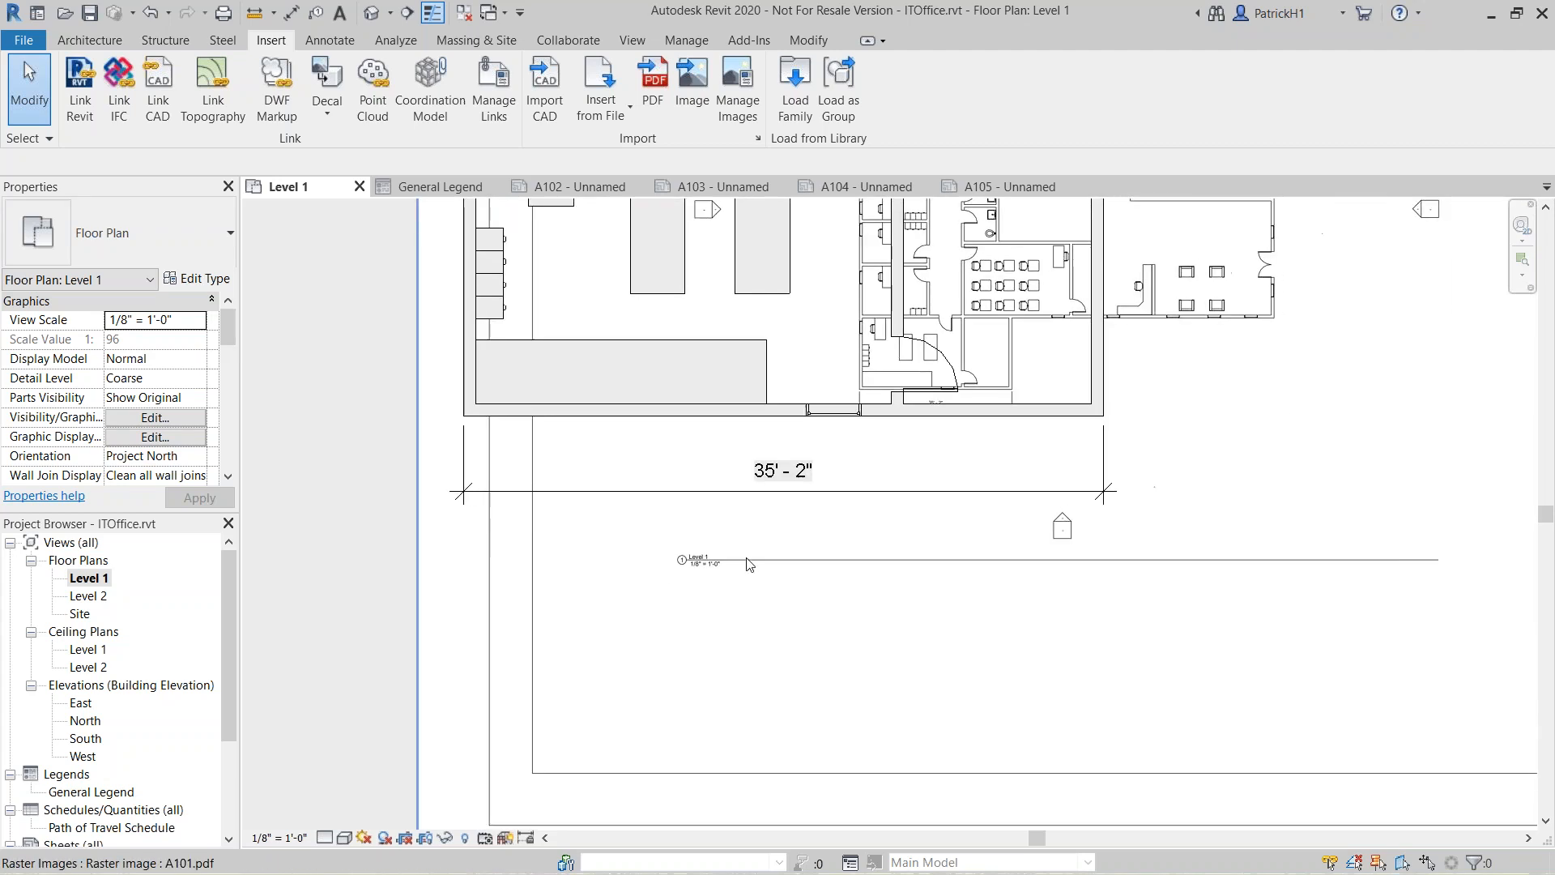
{"action": "scroll", "coordinate": [787, 586], "scroll_direction": "up", "scroll_amount": 3}
{"action": "scroll", "coordinate": [741, 572], "scroll_direction": "down", "scroll_amount": 5}
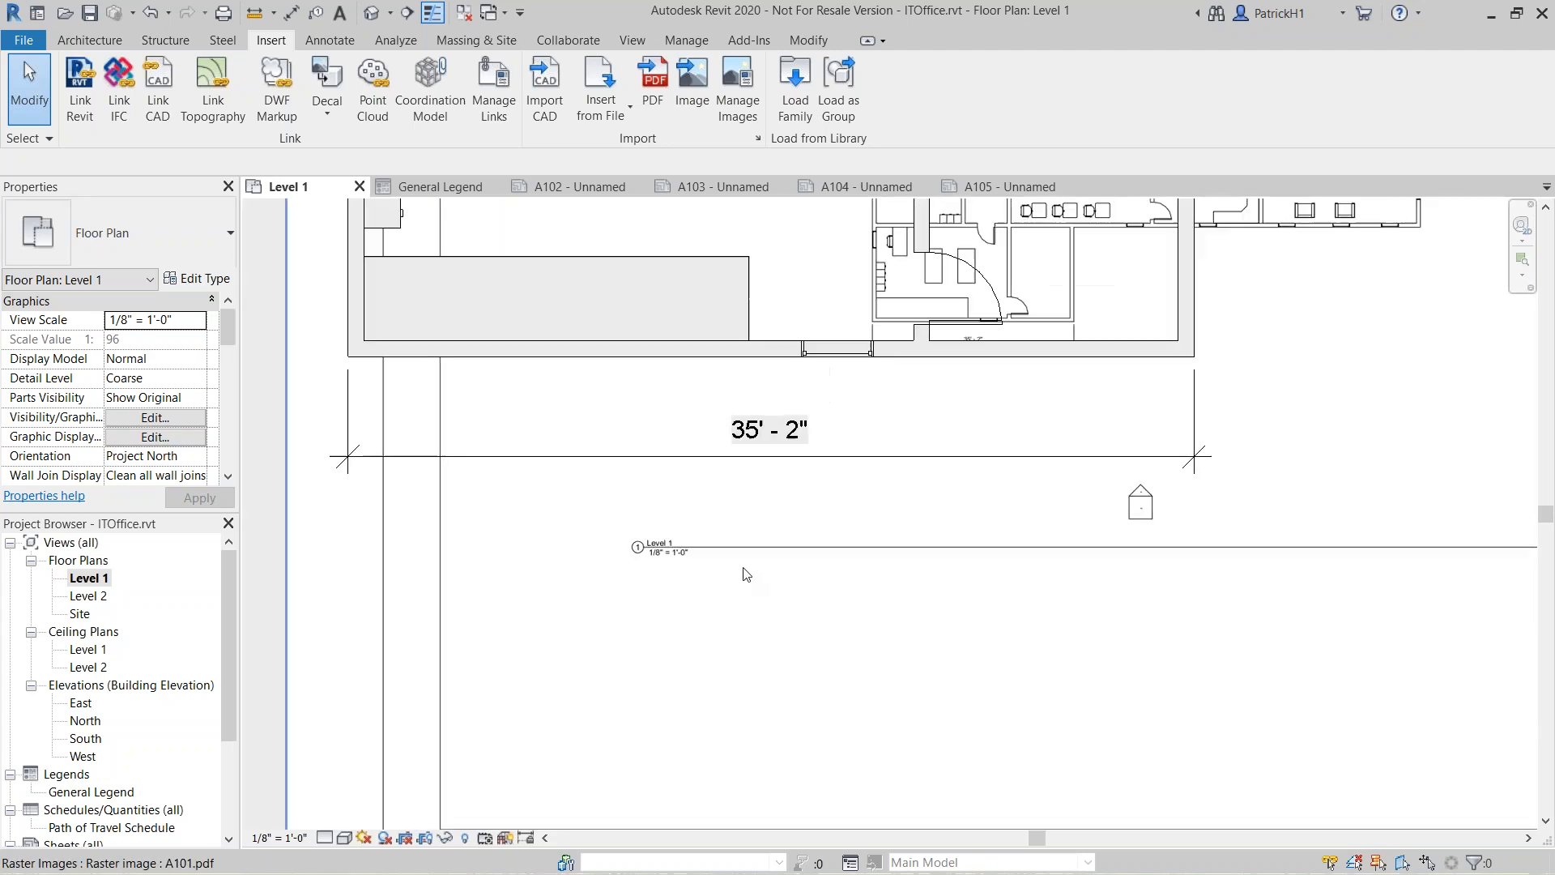
{"action": "middle_click_drag", "start_coordinate": [620, 553], "coordinate": [656, 586]}
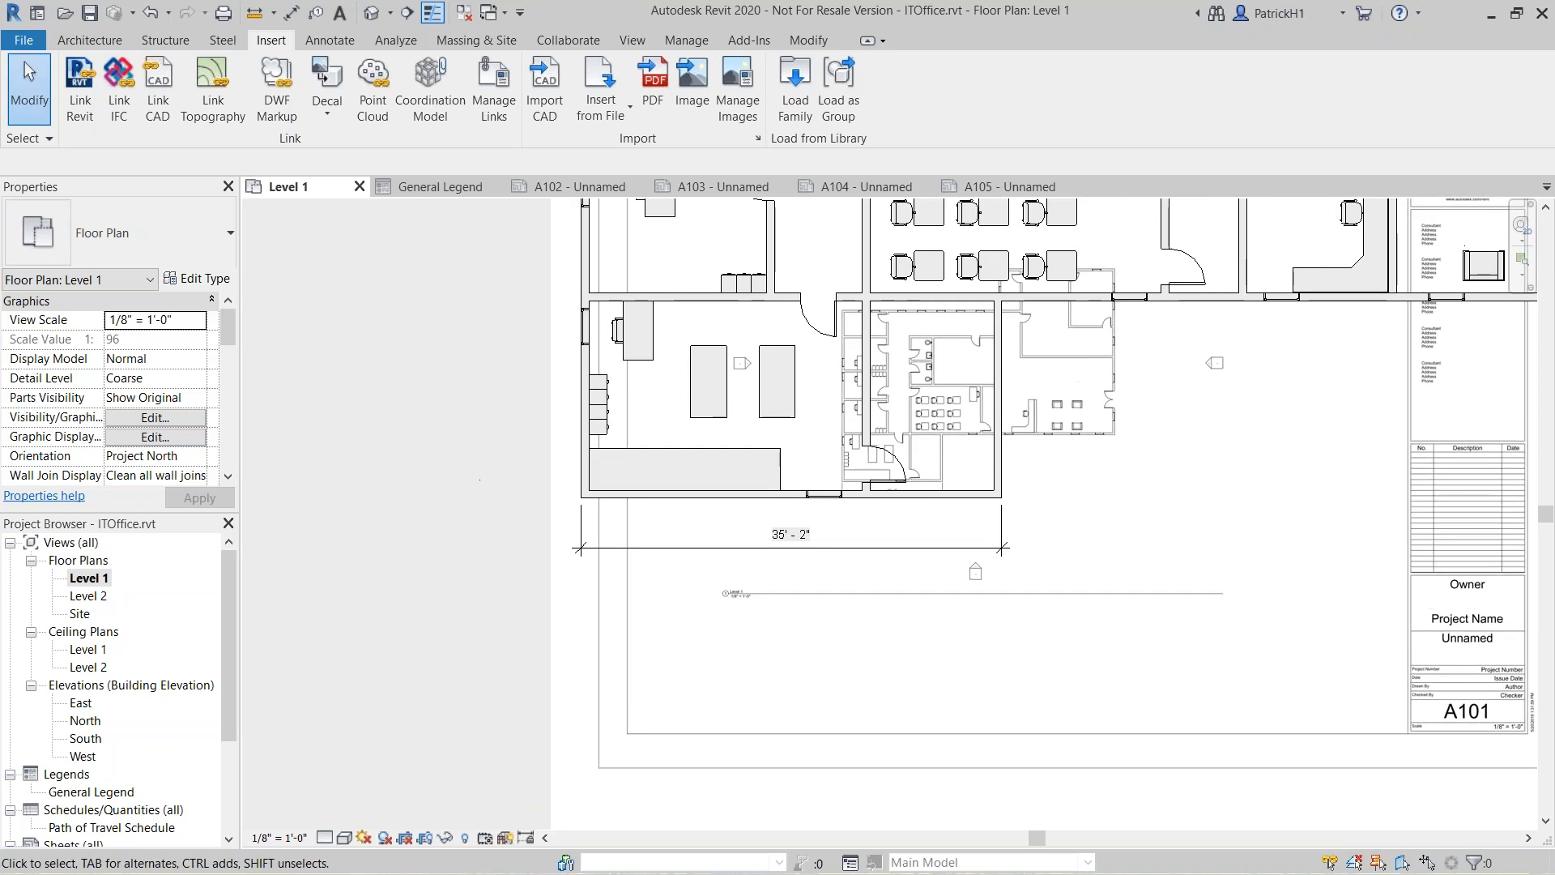
Set the Level 1 floor plan's visual style to Wireframe
{"action": "left_click", "coordinate": [344, 837]}
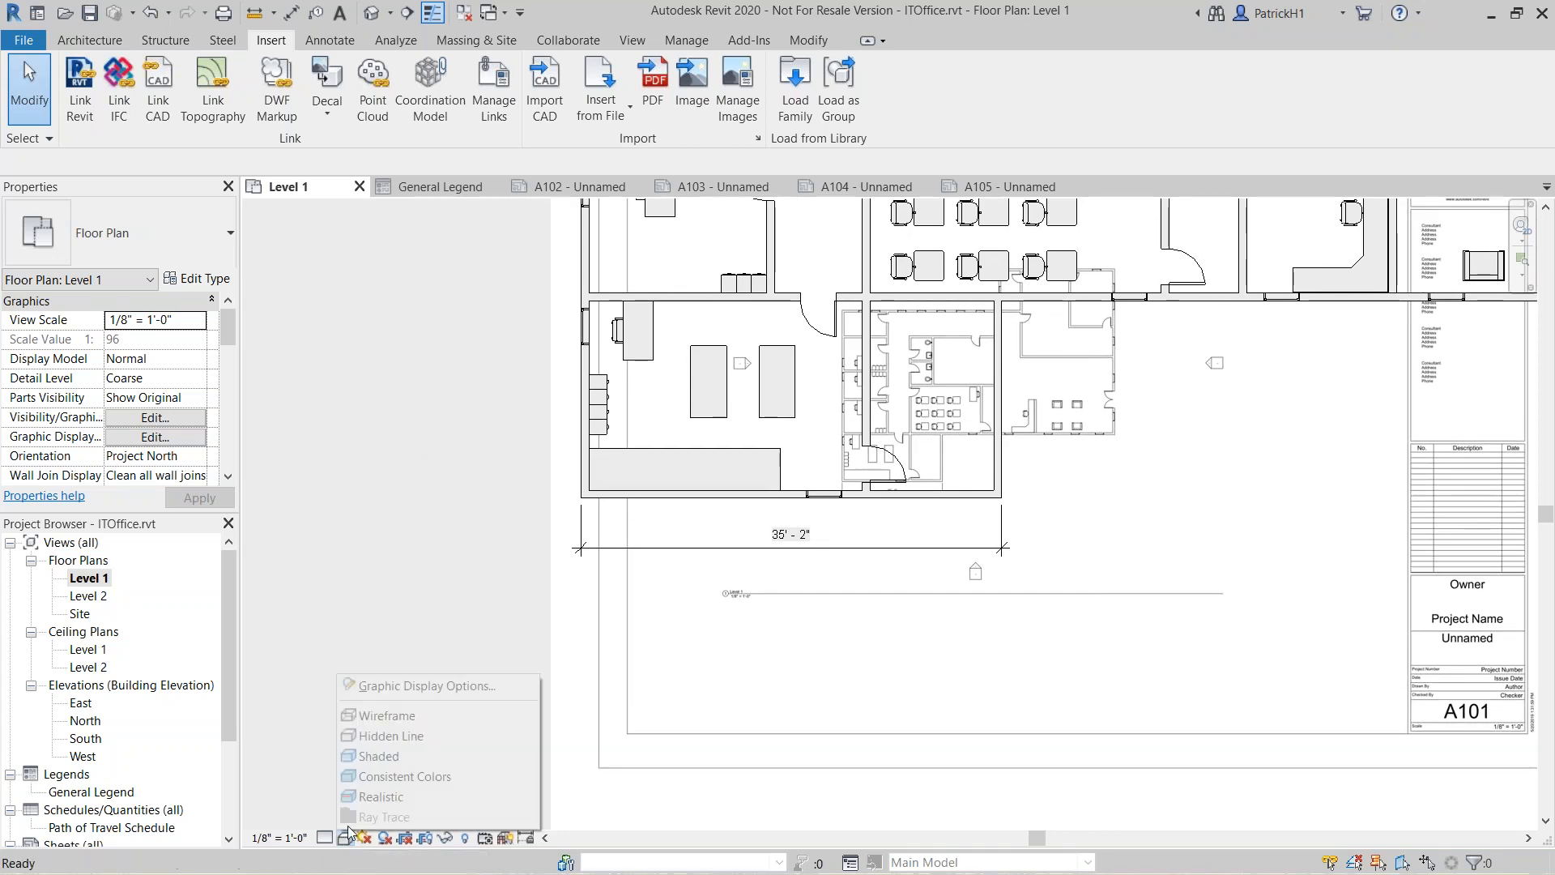
{"action": "left_click", "coordinate": [374, 715]}
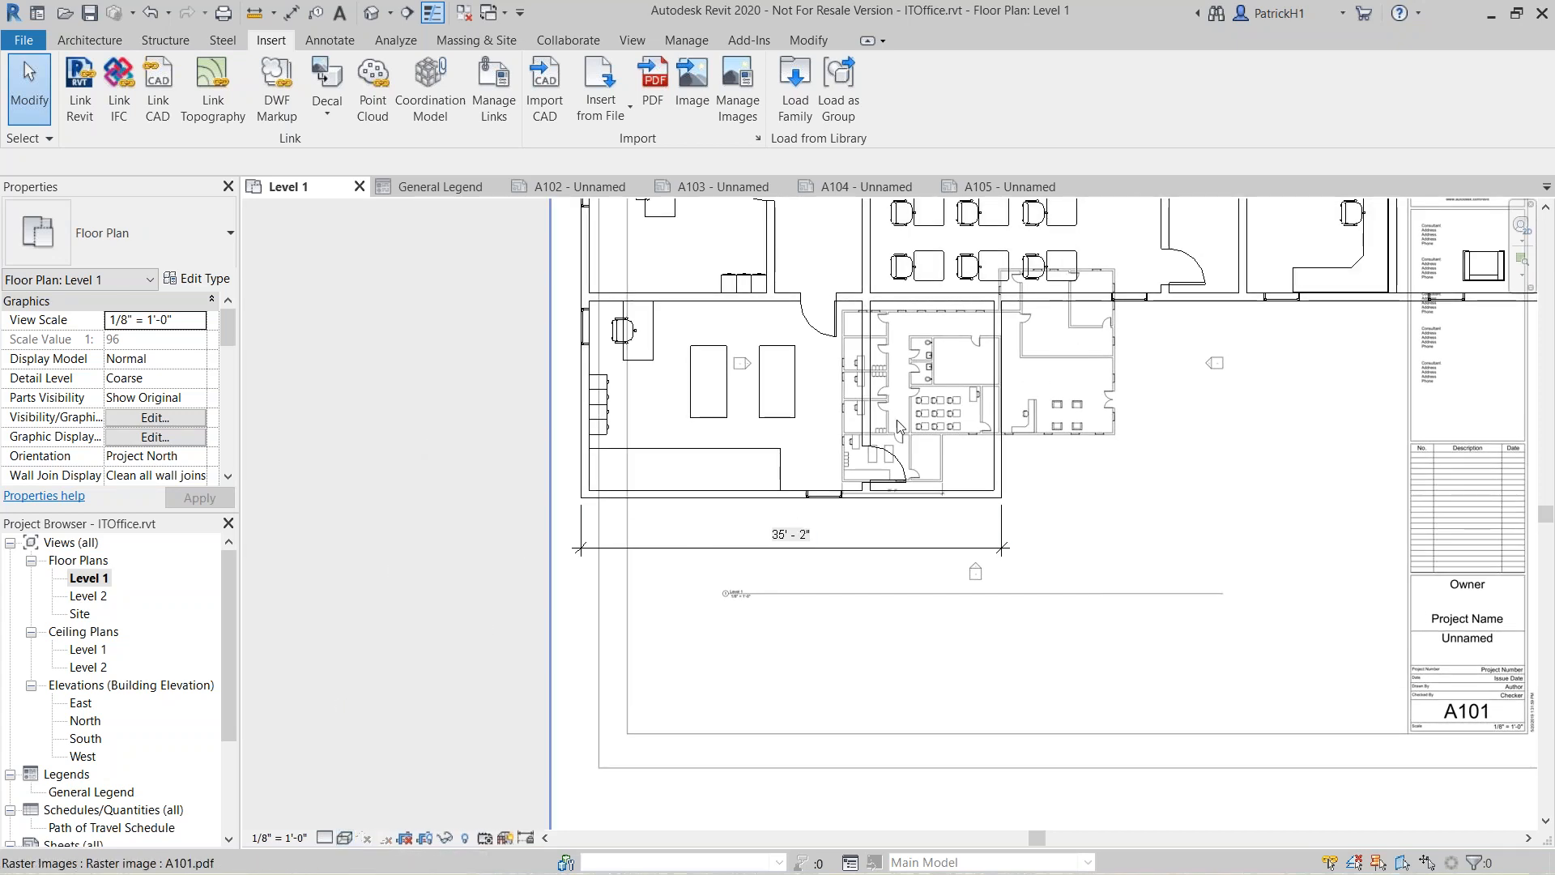
{"action": "middle_click_drag", "start_coordinate": [885, 614], "coordinate": [711, 537]}
{"action": "scroll", "coordinate": [711, 537], "scroll_direction": "down", "scroll_amount": 2}
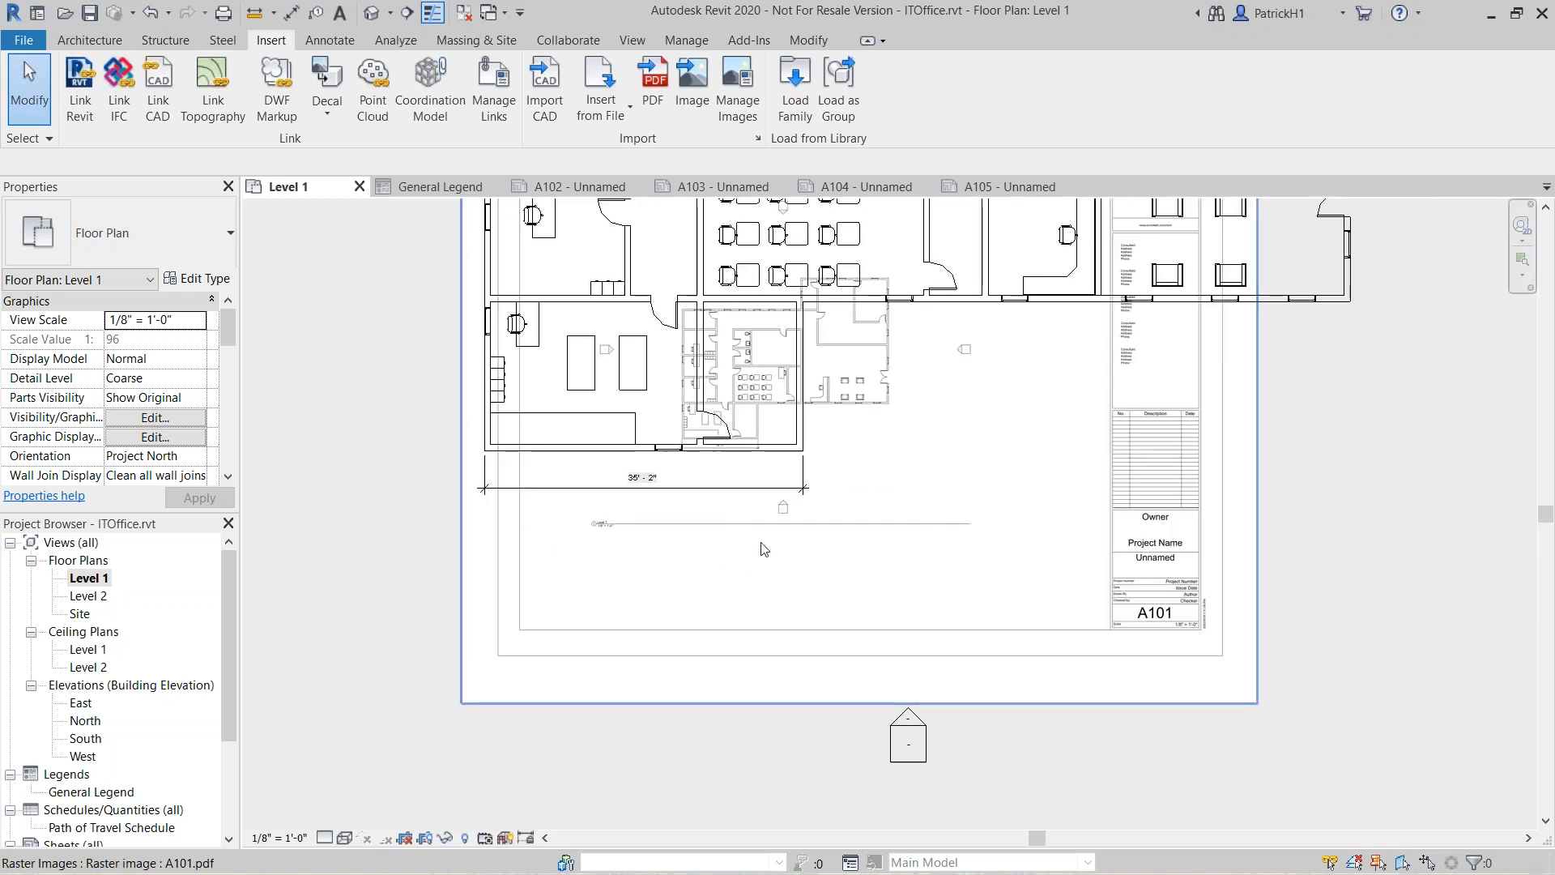
{"action": "middle_click_drag", "start_coordinate": [441, 427], "coordinate": [452, 457]}
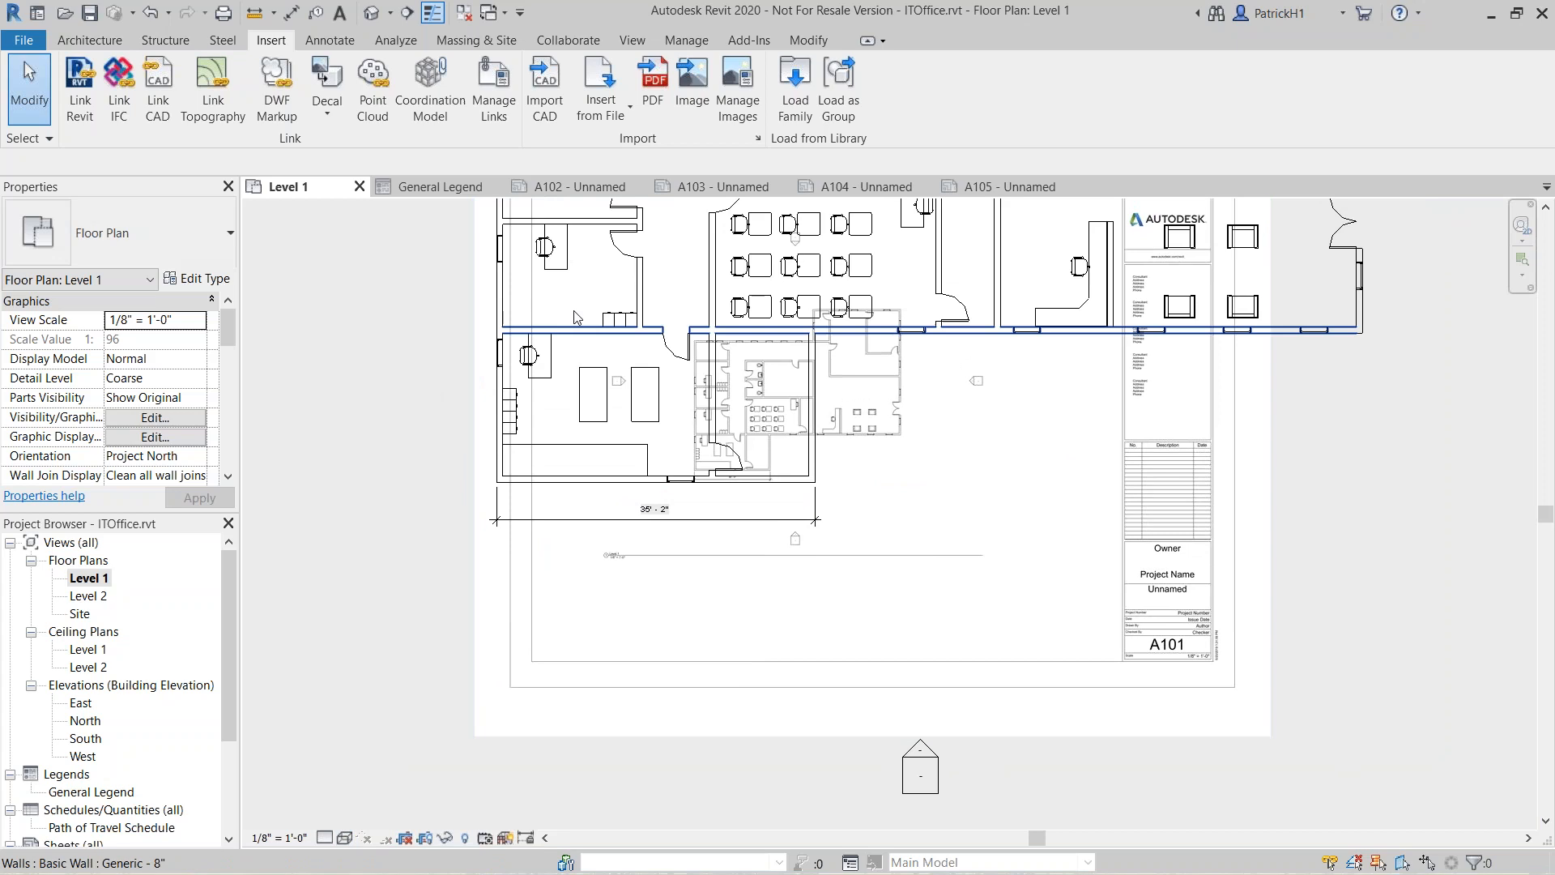
Check the A101.pdf entry and its available options in Manage Images without changing anything
{"action": "left_click", "coordinate": [741, 118]}
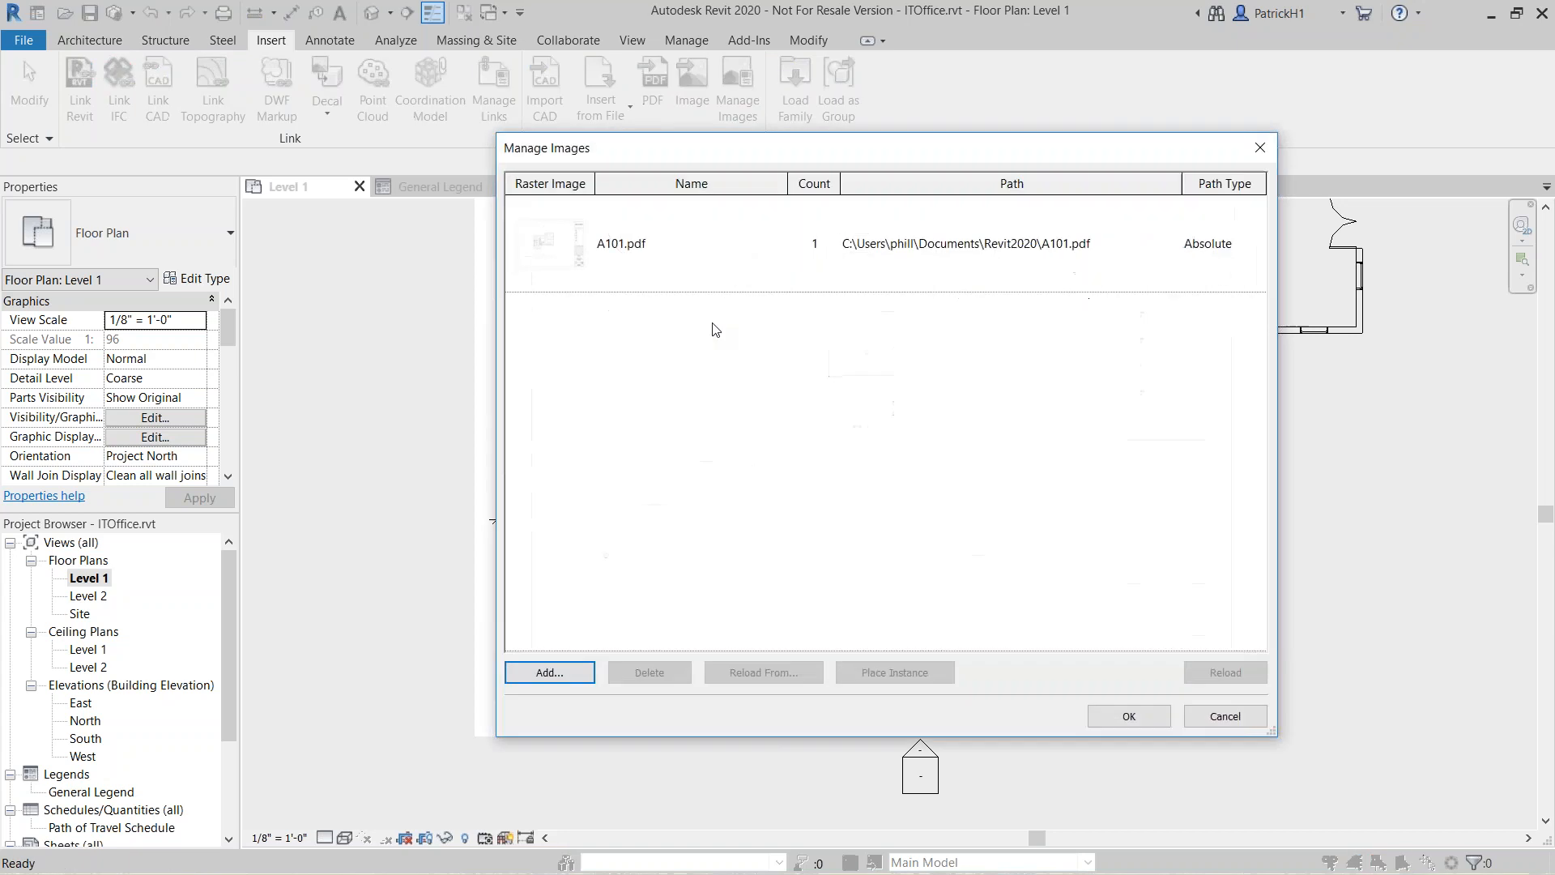
{"action": "left_click", "coordinate": [704, 251]}
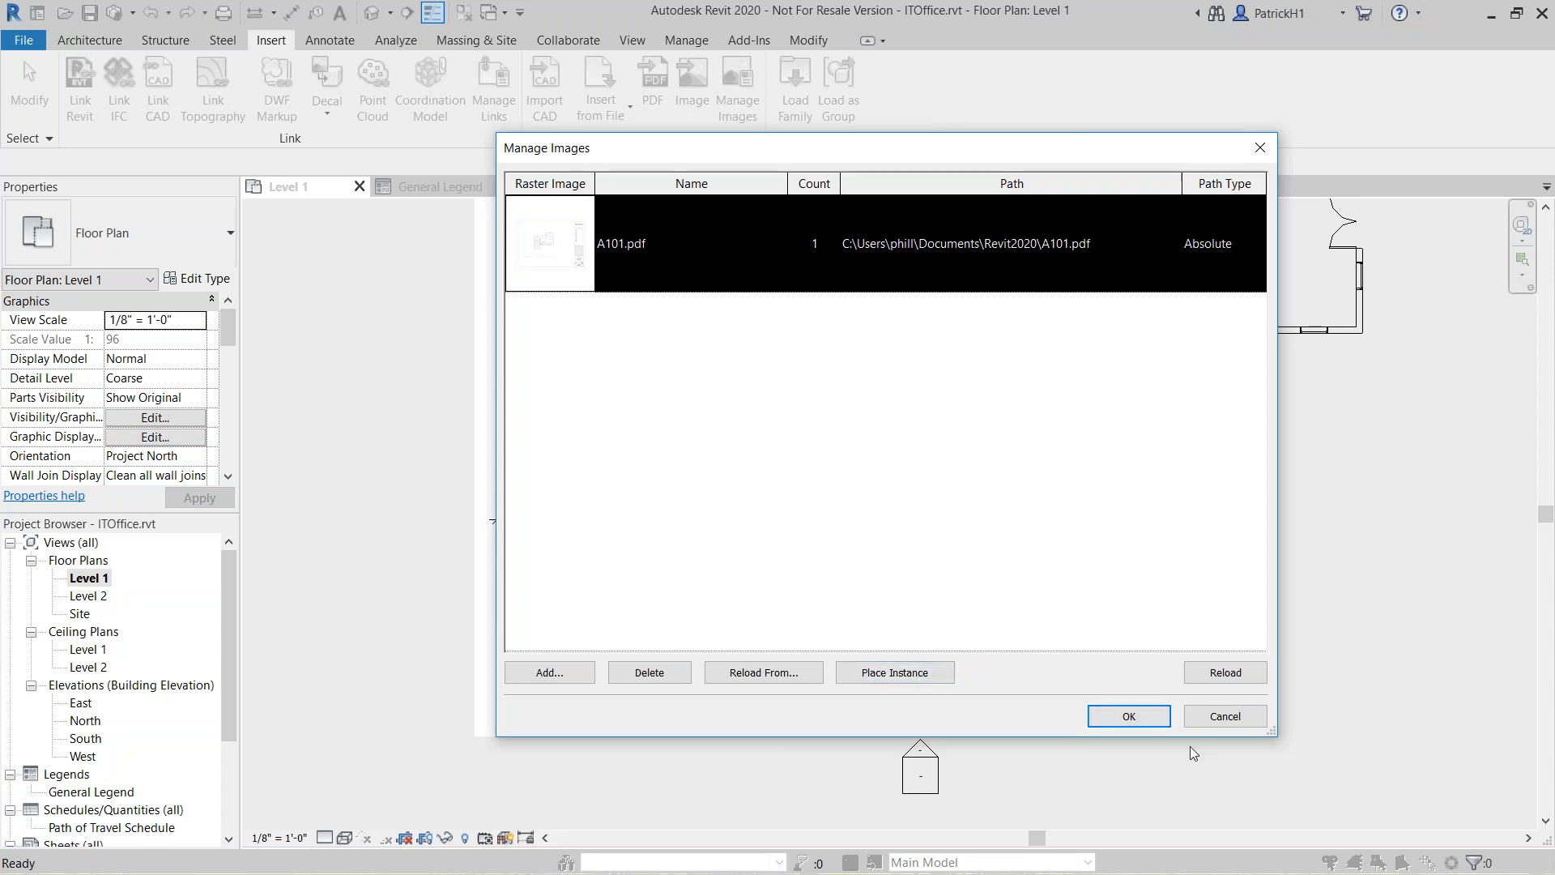
{"action": "left_click", "coordinate": [1223, 715]}
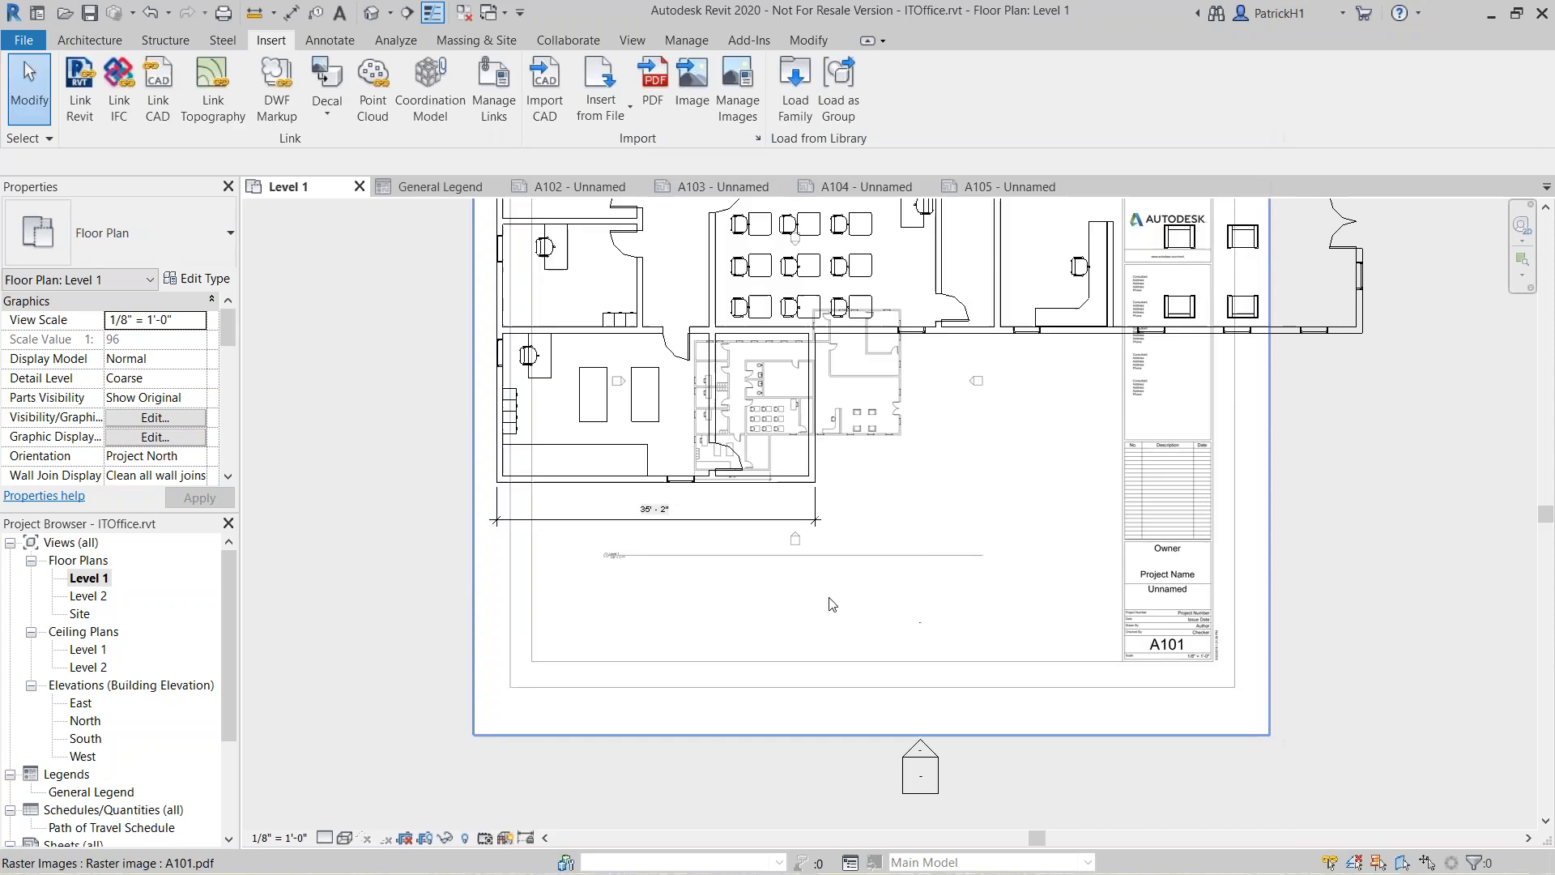
Move the A101.pdf image so its small floor plan overlaps the building's lower-left rooms, and deselect it
{"action": "mouse_move", "coordinate": [597, 611]}
{"action": "middle_mouse_down"}
{"action": "mouse_move", "coordinate": [625, 629]}
{"action": "mouse_move", "coordinate": [611, 621]}
{"action": "middle_mouse_up"}
{"action": "scroll", "coordinate": [611, 621], "scroll_direction": "up", "scroll_amount": 5}
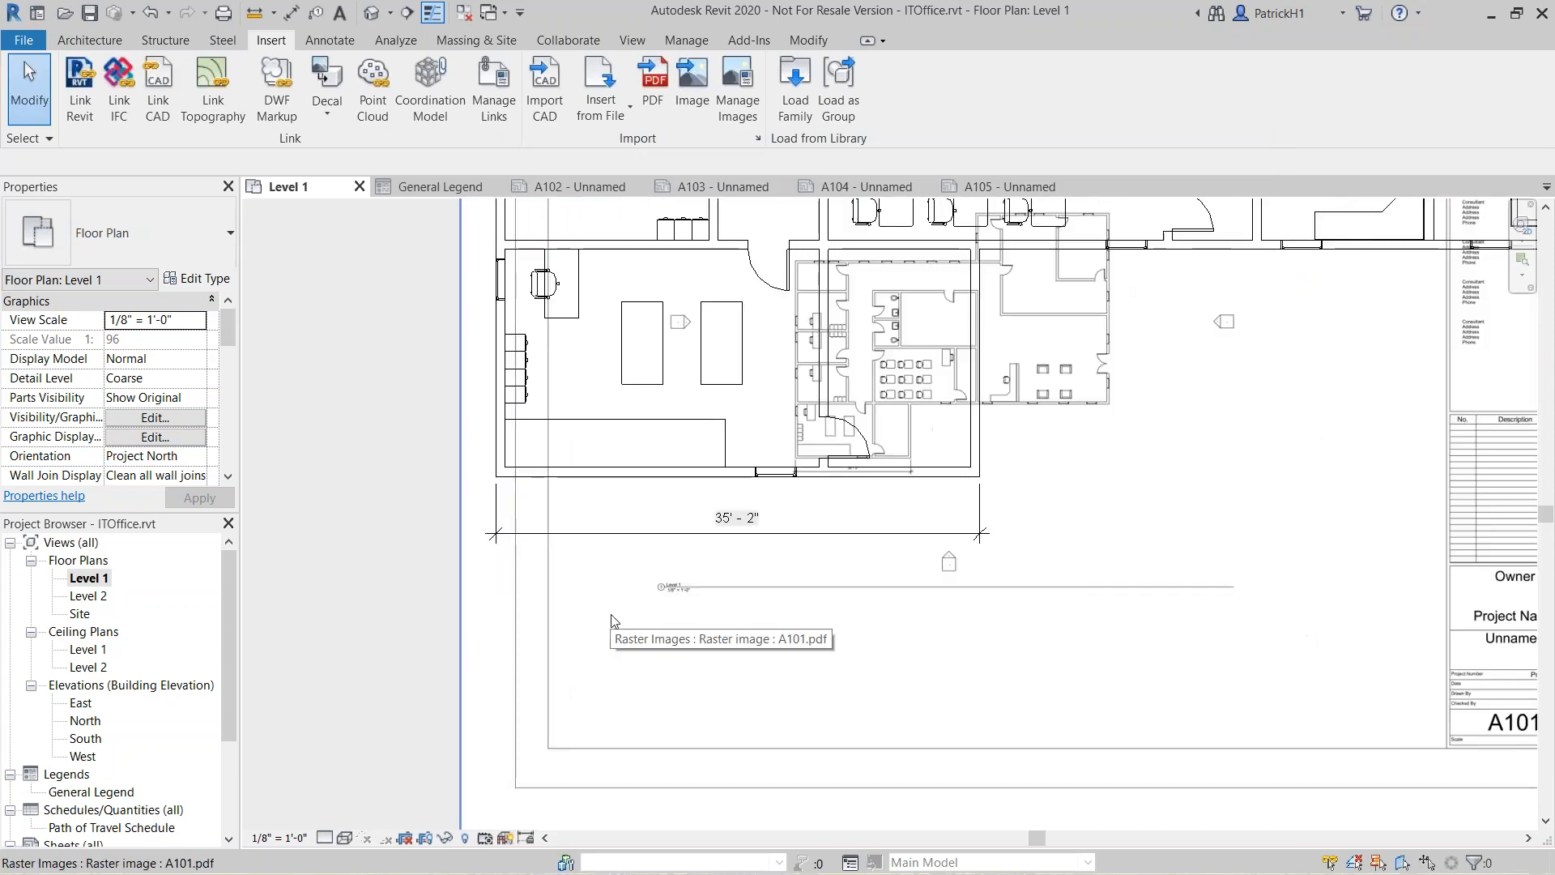
{"action": "left_click", "coordinate": [875, 592]}
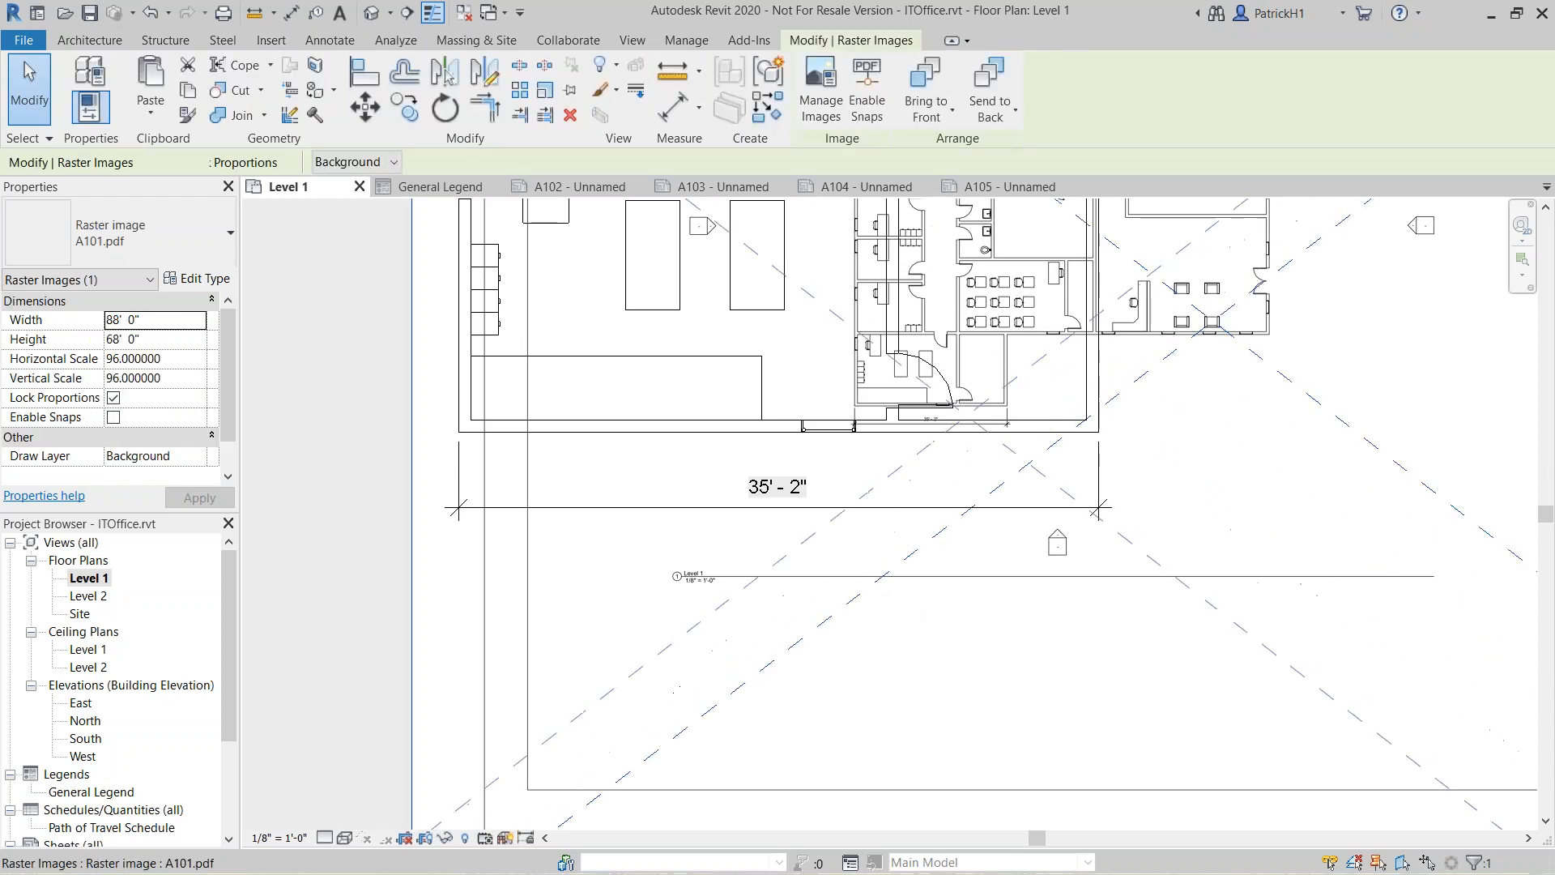
{"action": "left_click_drag", "start_coordinate": [922, 600], "coordinate": [675, 694]}
{"action": "left_click_drag", "start_coordinate": [567, 616], "coordinate": [485, 569]}
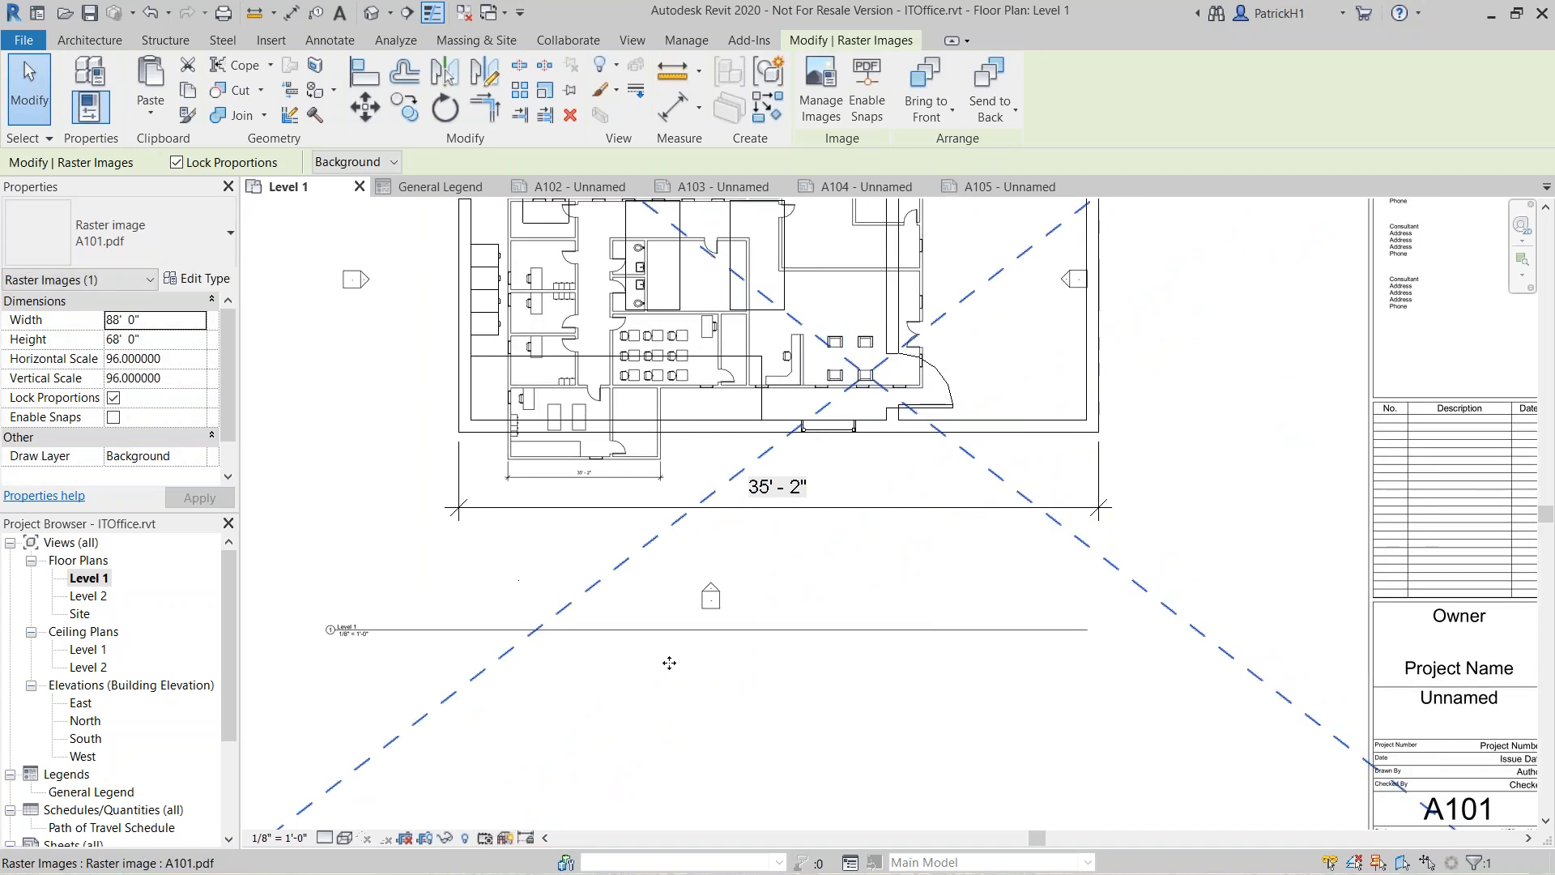
{"action": "scroll", "coordinate": [669, 663], "scroll_direction": "down", "scroll_amount": 5}
{"action": "left_click", "coordinate": [1127, 599]}
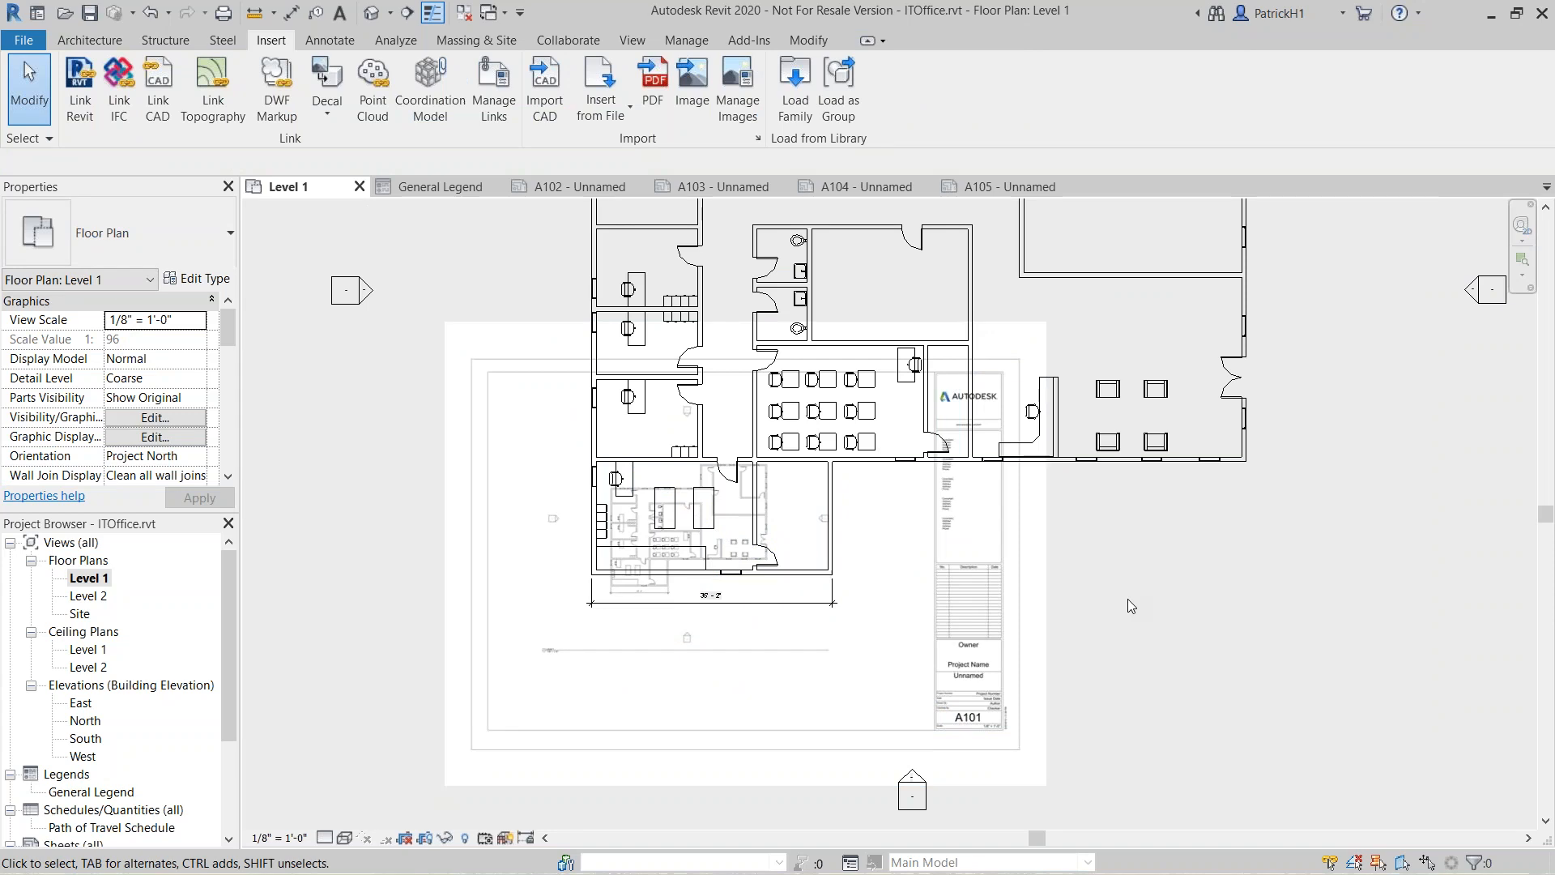
Enable snaps for the A101.pdf raster image placed in the Level 1 plan
{"action": "left_click", "coordinate": [930, 657]}
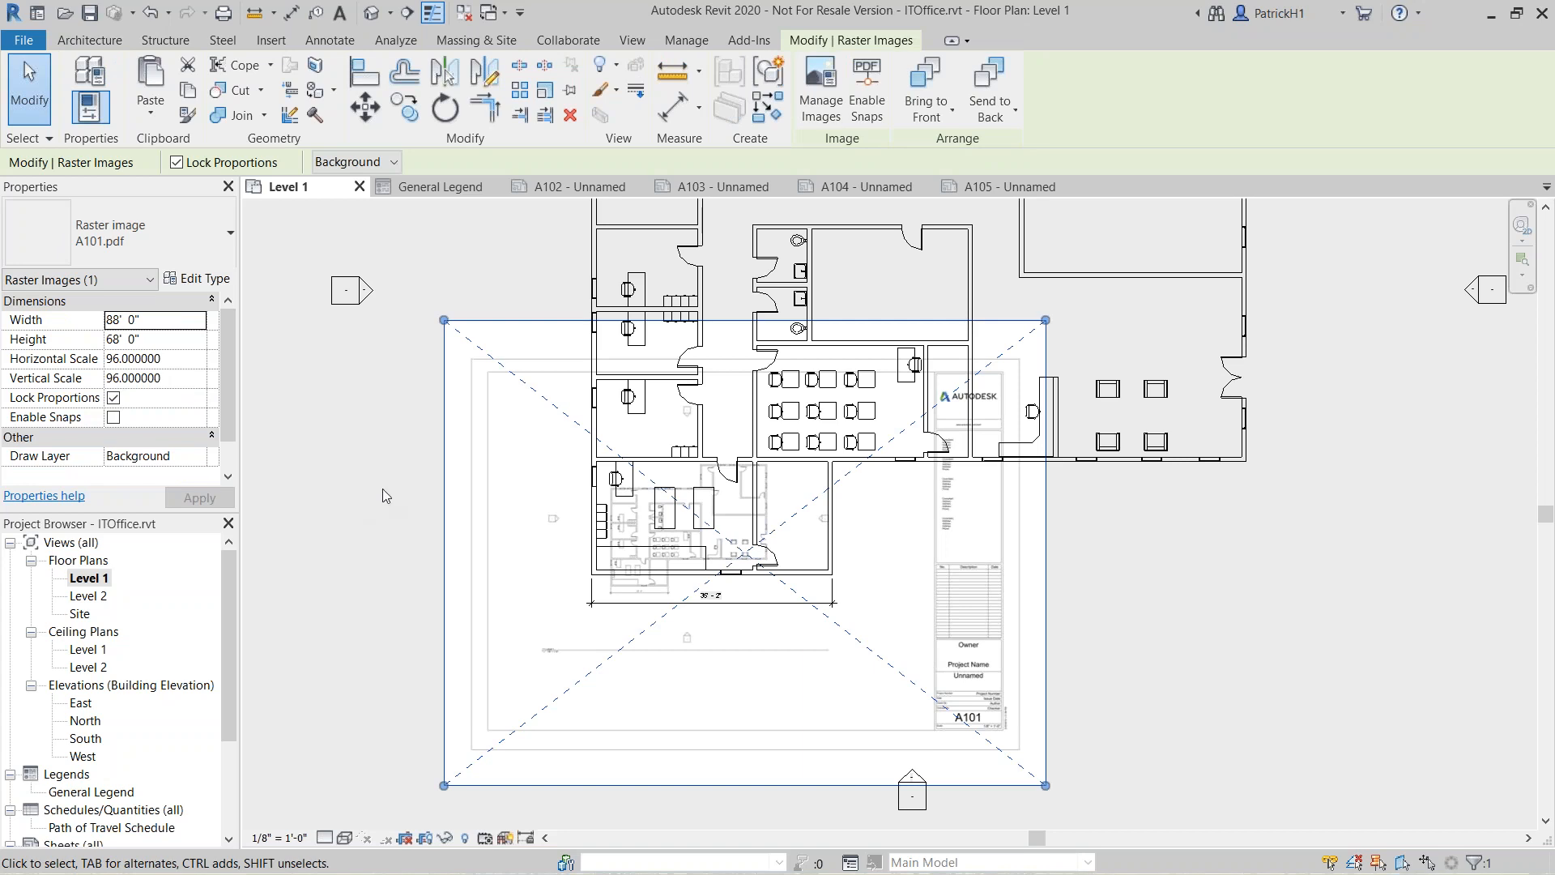
{"action": "left_click", "coordinate": [385, 587]}
{"action": "scroll", "coordinate": [559, 643], "scroll_direction": "up", "scroll_amount": 3}
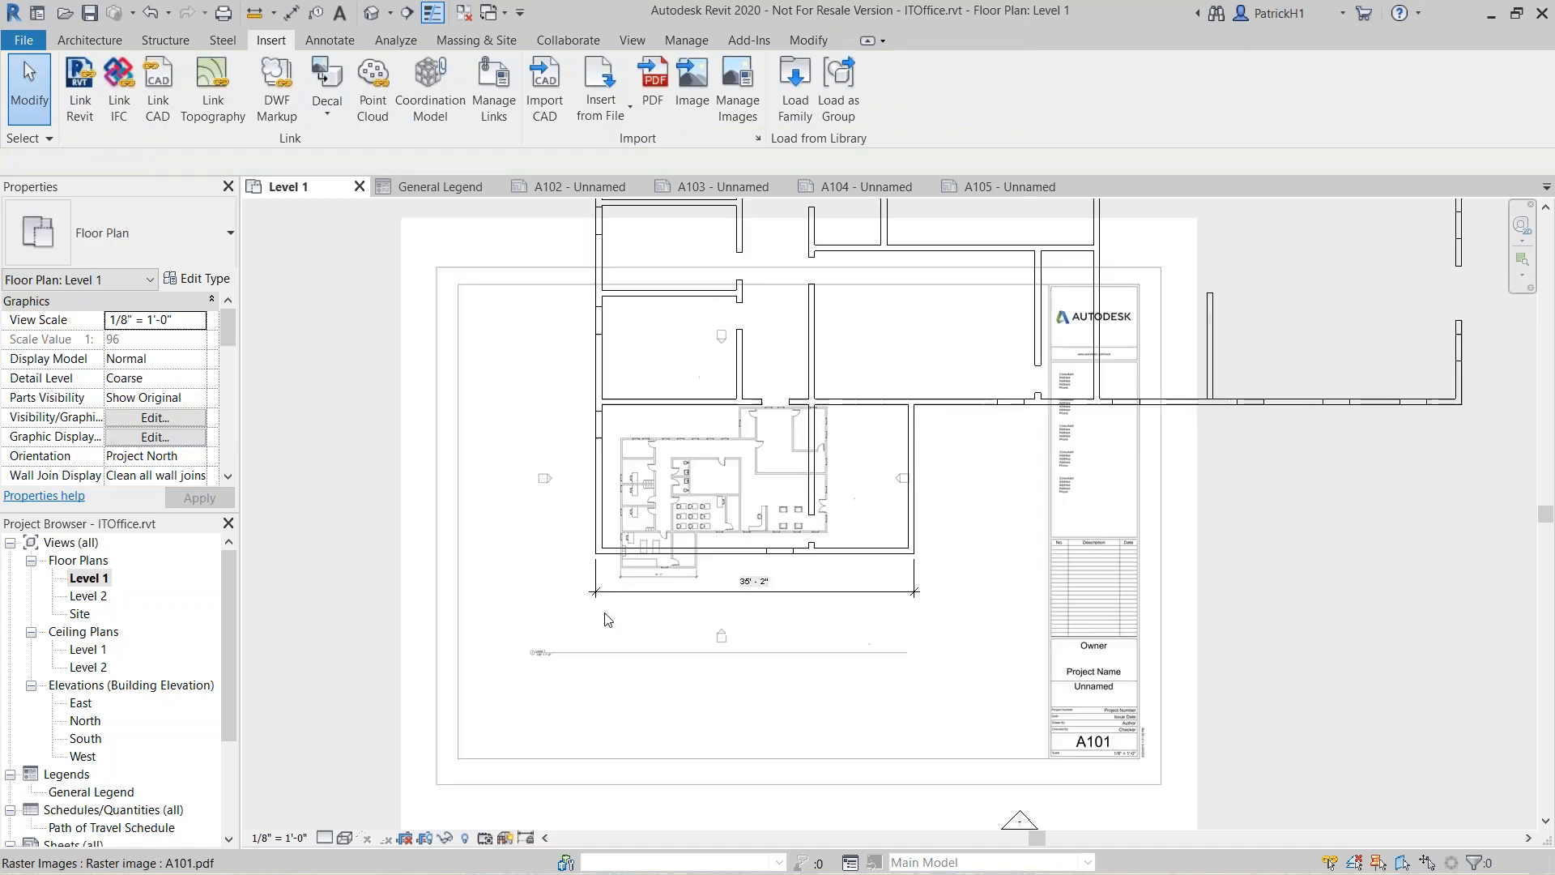
{"action": "scroll", "coordinate": [630, 593], "scroll_direction": "up", "scroll_amount": 4}
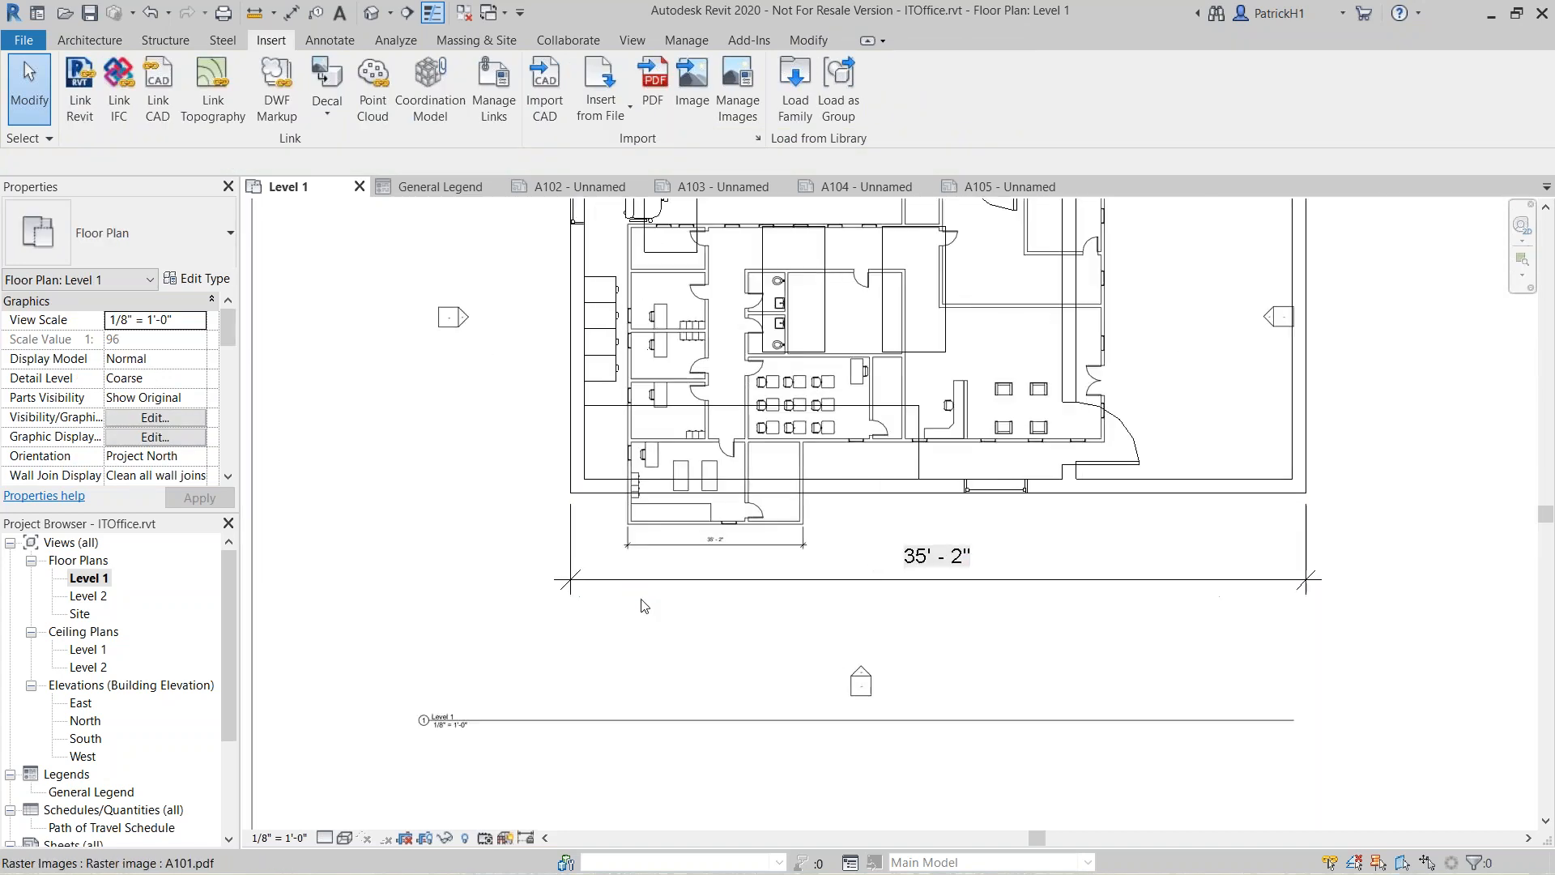
{"action": "left_click", "coordinate": [617, 669]}
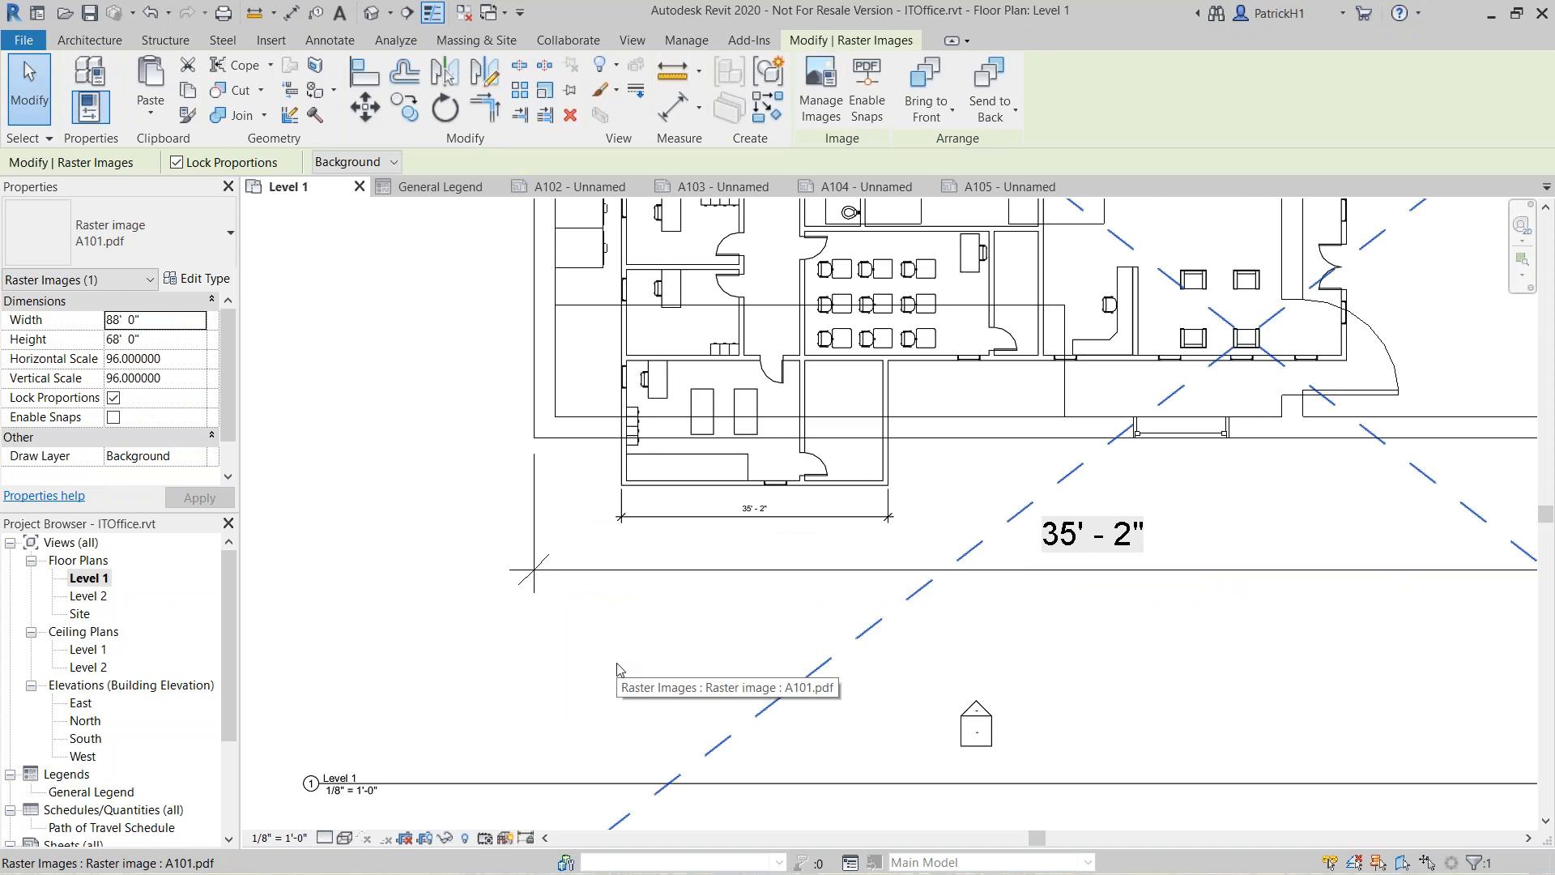
{"action": "left_click", "coordinate": [871, 111]}
{"action": "scroll", "coordinate": [587, 521], "scroll_direction": "up", "scroll_amount": 2}
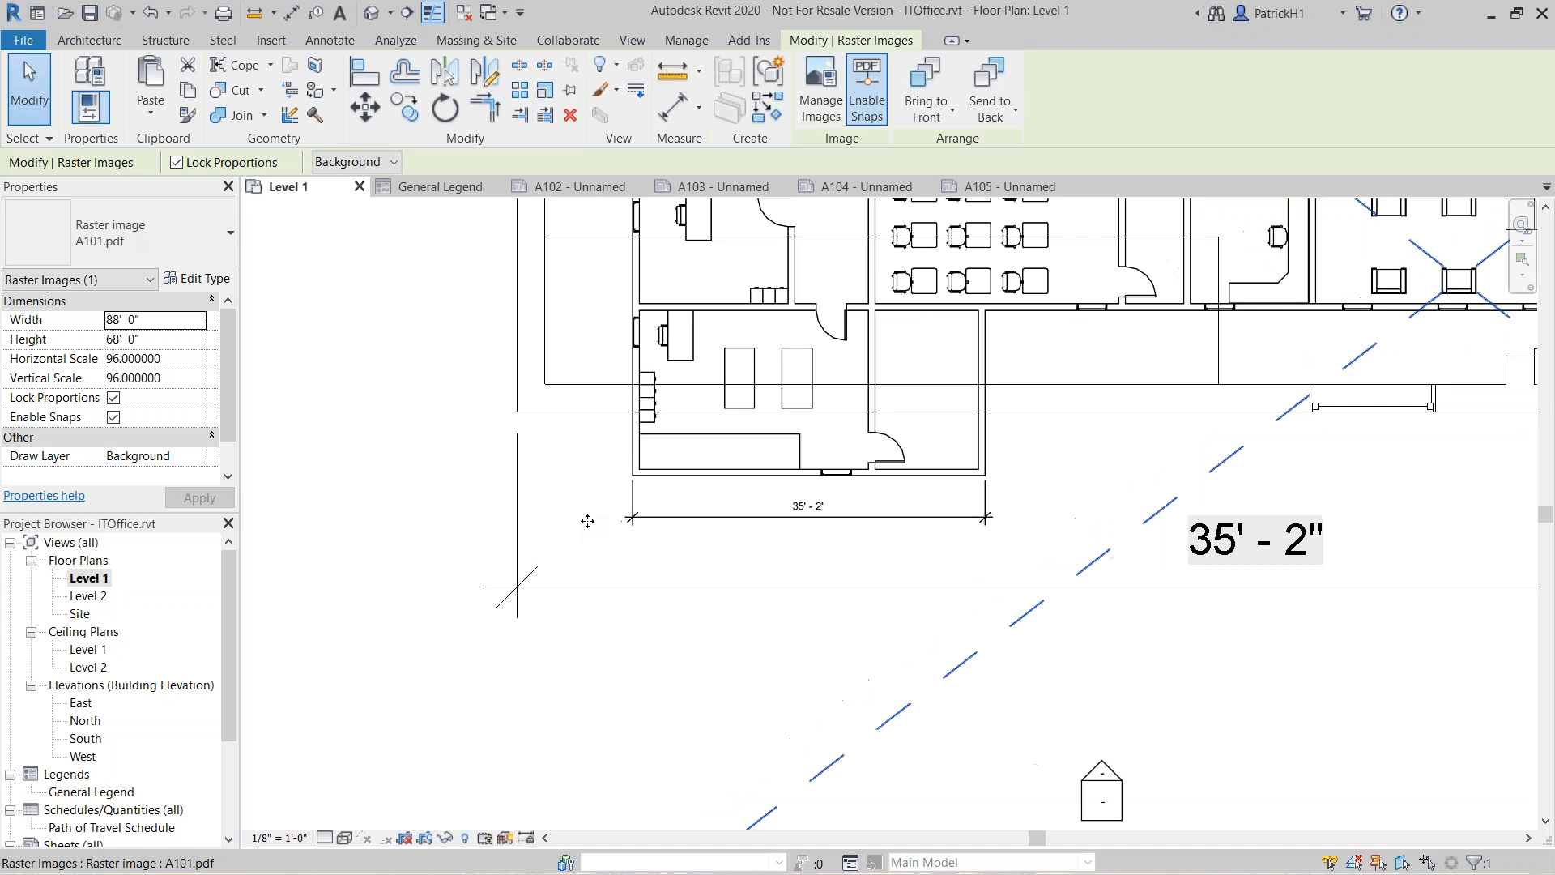
{"action": "scroll", "coordinate": [587, 520], "scroll_direction": "up", "scroll_amount": 3}
{"action": "middle_click_drag", "start_coordinate": [599, 461], "coordinate": [715, 584]}
{"action": "scroll", "coordinate": [715, 584], "scroll_direction": "up", "scroll_amount": 2}
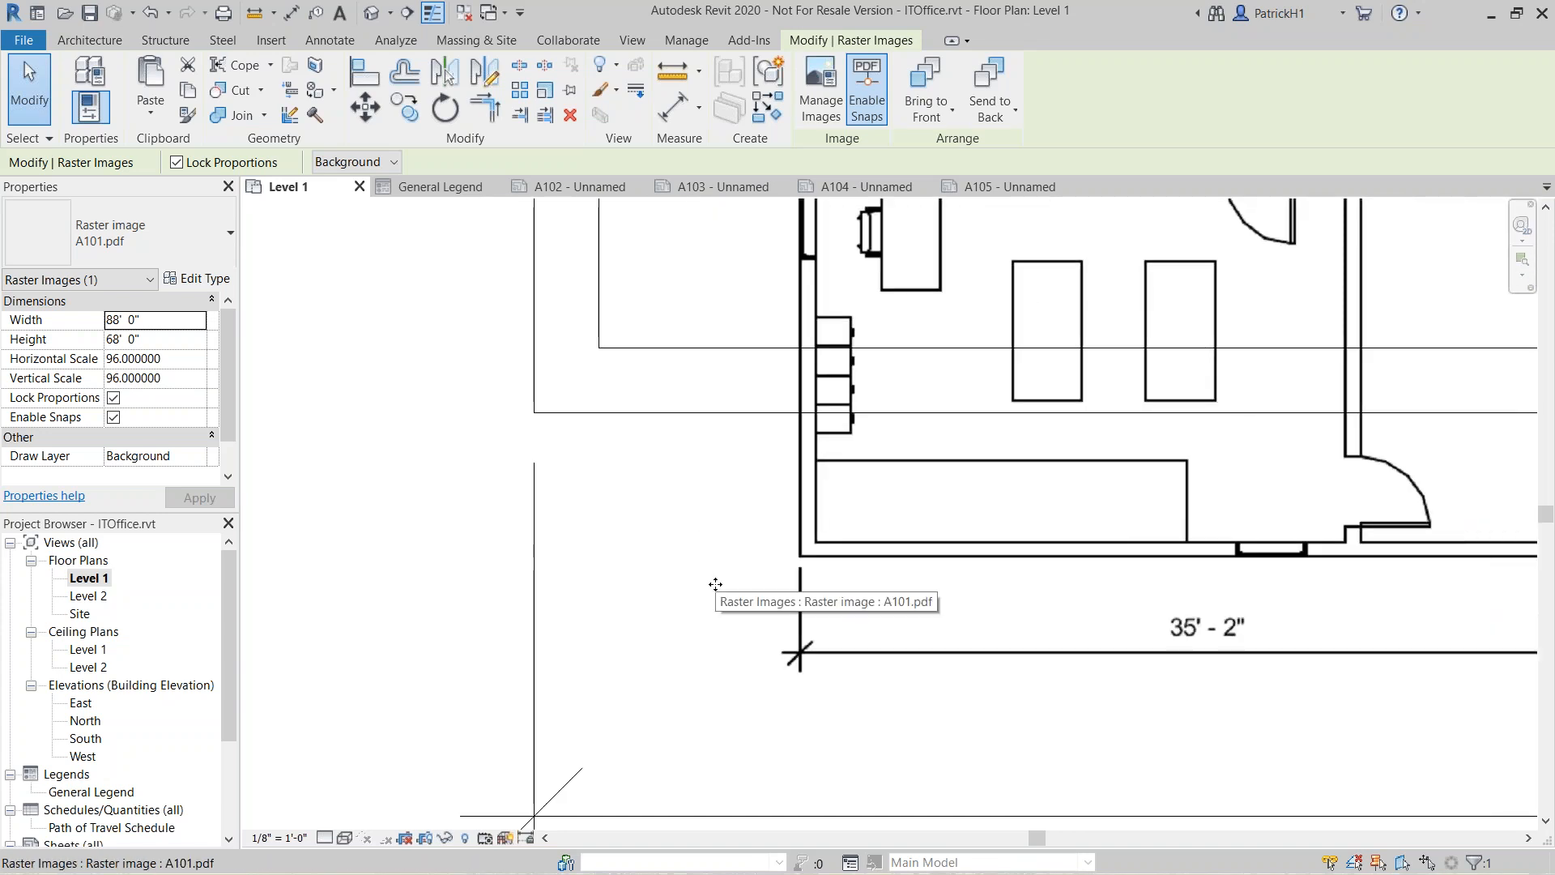
Move the A101.pdf image so its floor plan's lower-left exterior corner sits on the model building's lower-left wall corner
{"action": "left_click", "coordinate": [370, 112]}
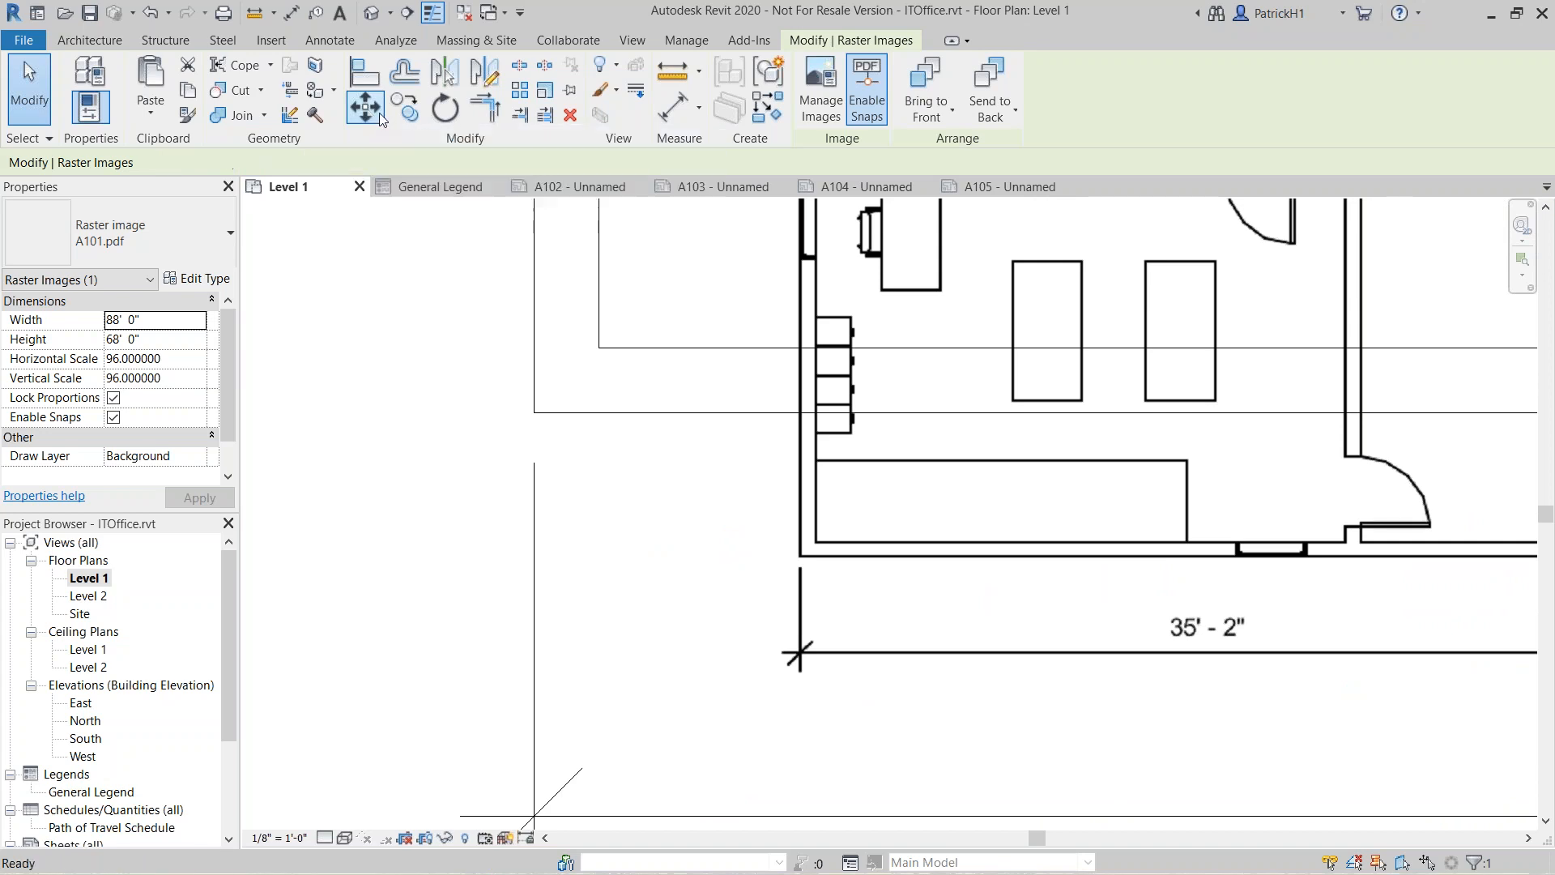
{"action": "left_click", "coordinate": [798, 556]}
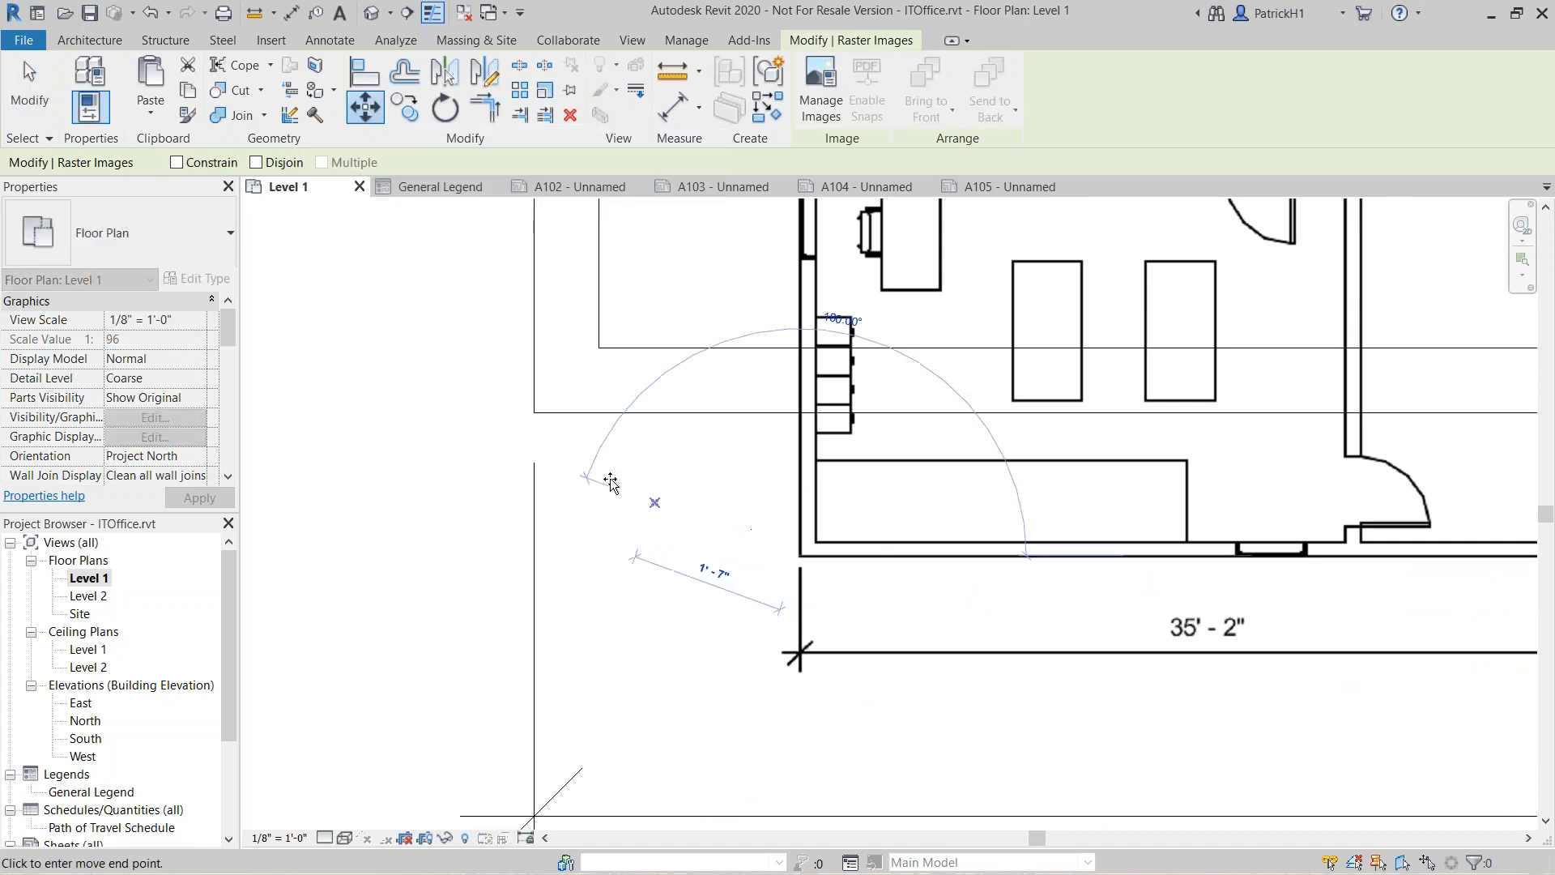
{"action": "left_click", "coordinate": [536, 414]}
{"action": "scroll", "coordinate": [449, 461], "scroll_direction": "down", "scroll_amount": 2}
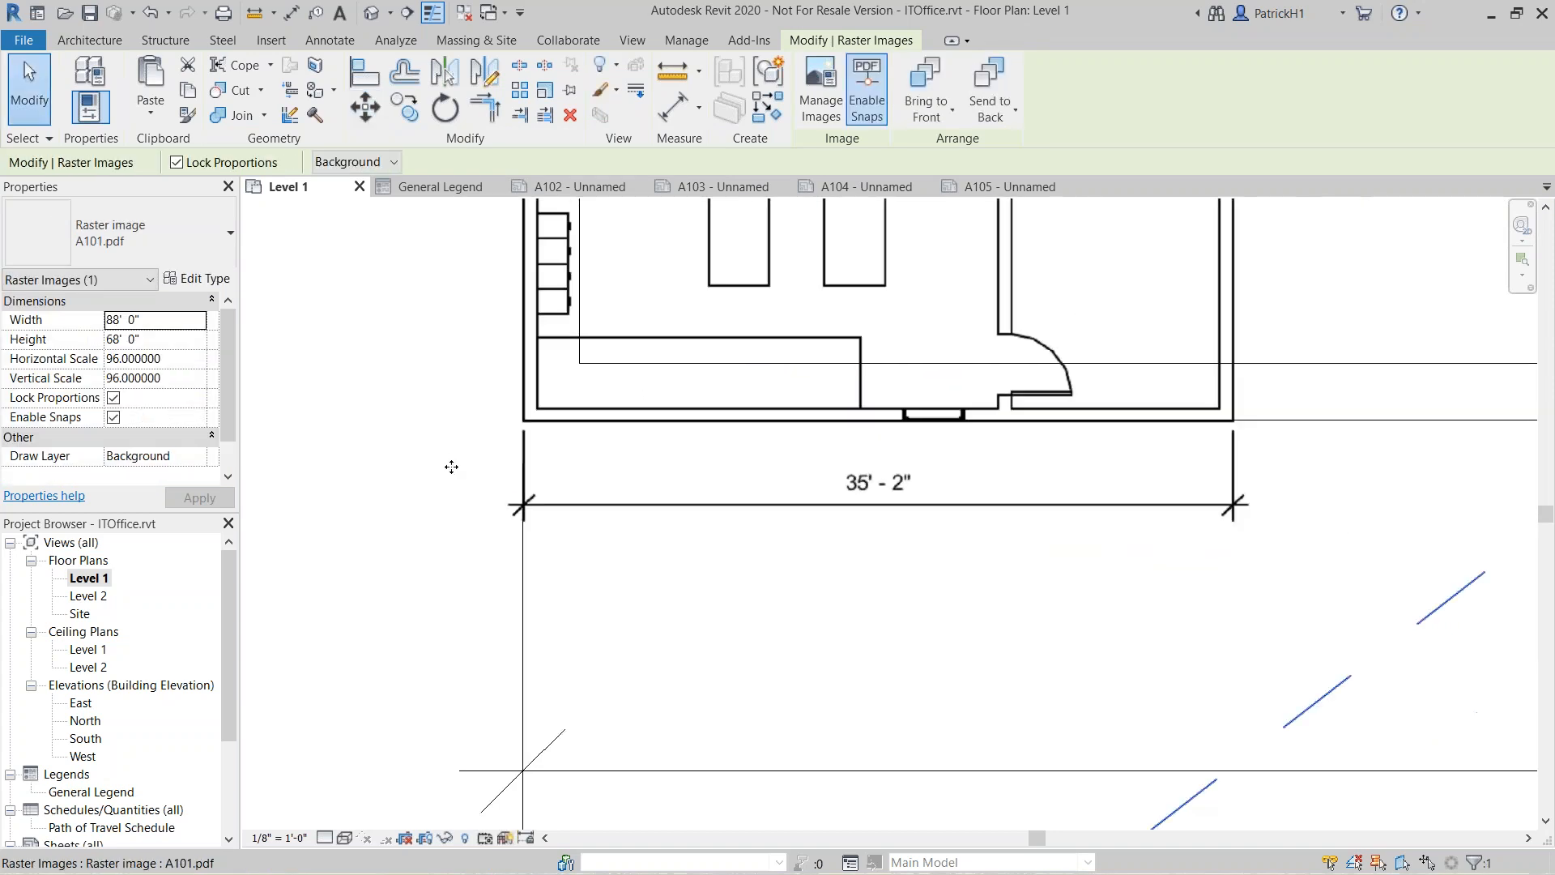
{"action": "scroll", "coordinate": [451, 466], "scroll_direction": "down", "scroll_amount": 2}
{"action": "scroll", "coordinate": [454, 467], "scroll_direction": "down", "scroll_amount": 4}
{"action": "scroll", "coordinate": [454, 467], "scroll_direction": "down", "scroll_amount": 2}
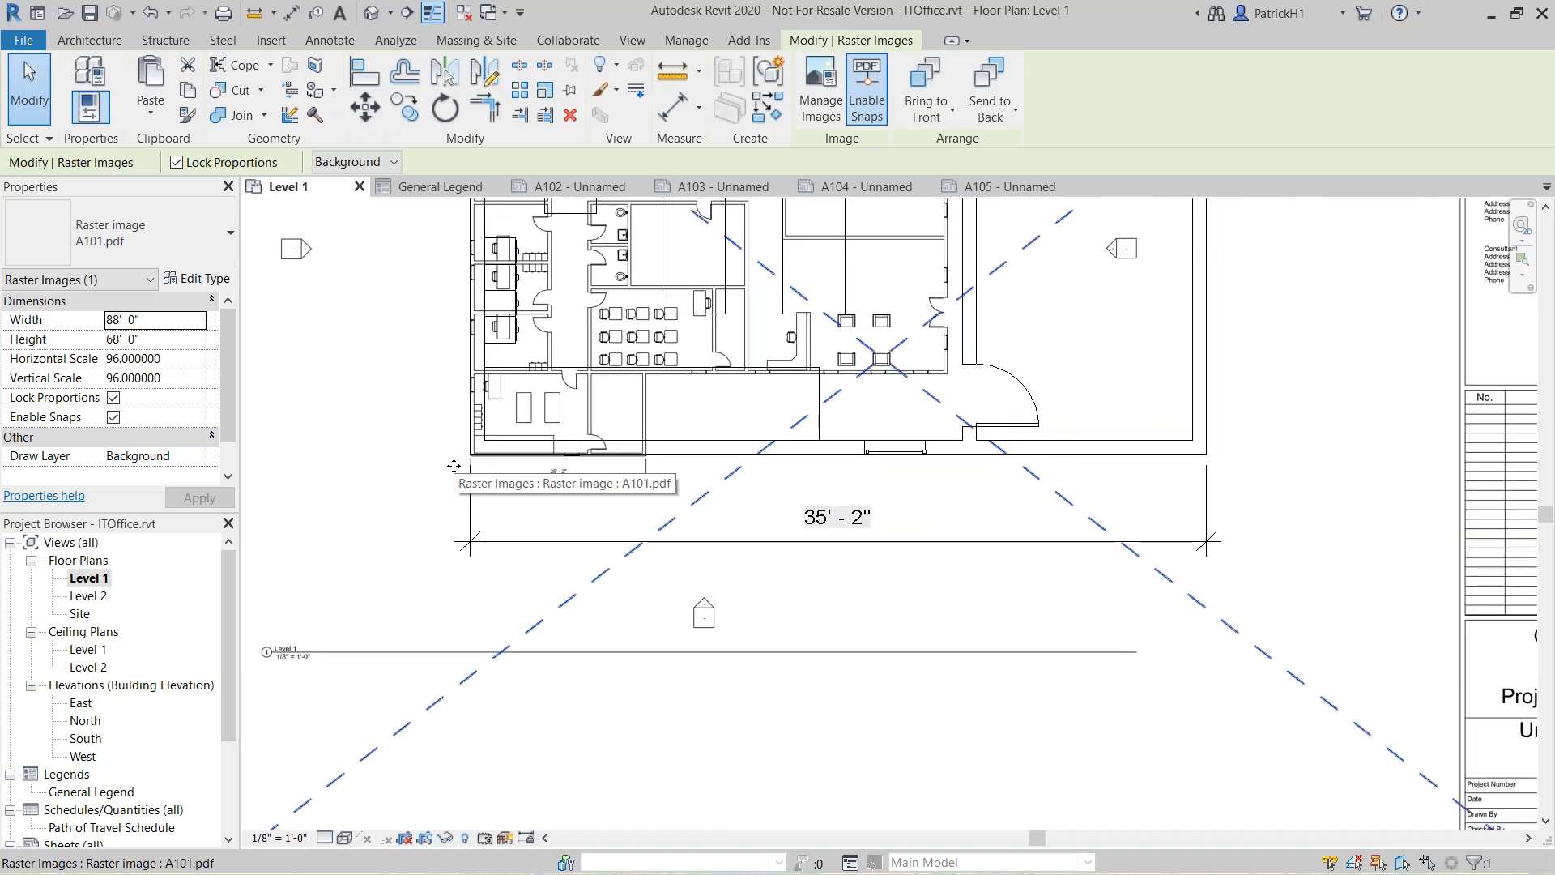
Scale the A101.pdf image graphically from the shared lower-left corner, stretching its 35' - 2" wall to the model wall's far end
{"action": "scroll", "coordinate": [414, 419], "scroll_direction": "up", "scroll_amount": 1}
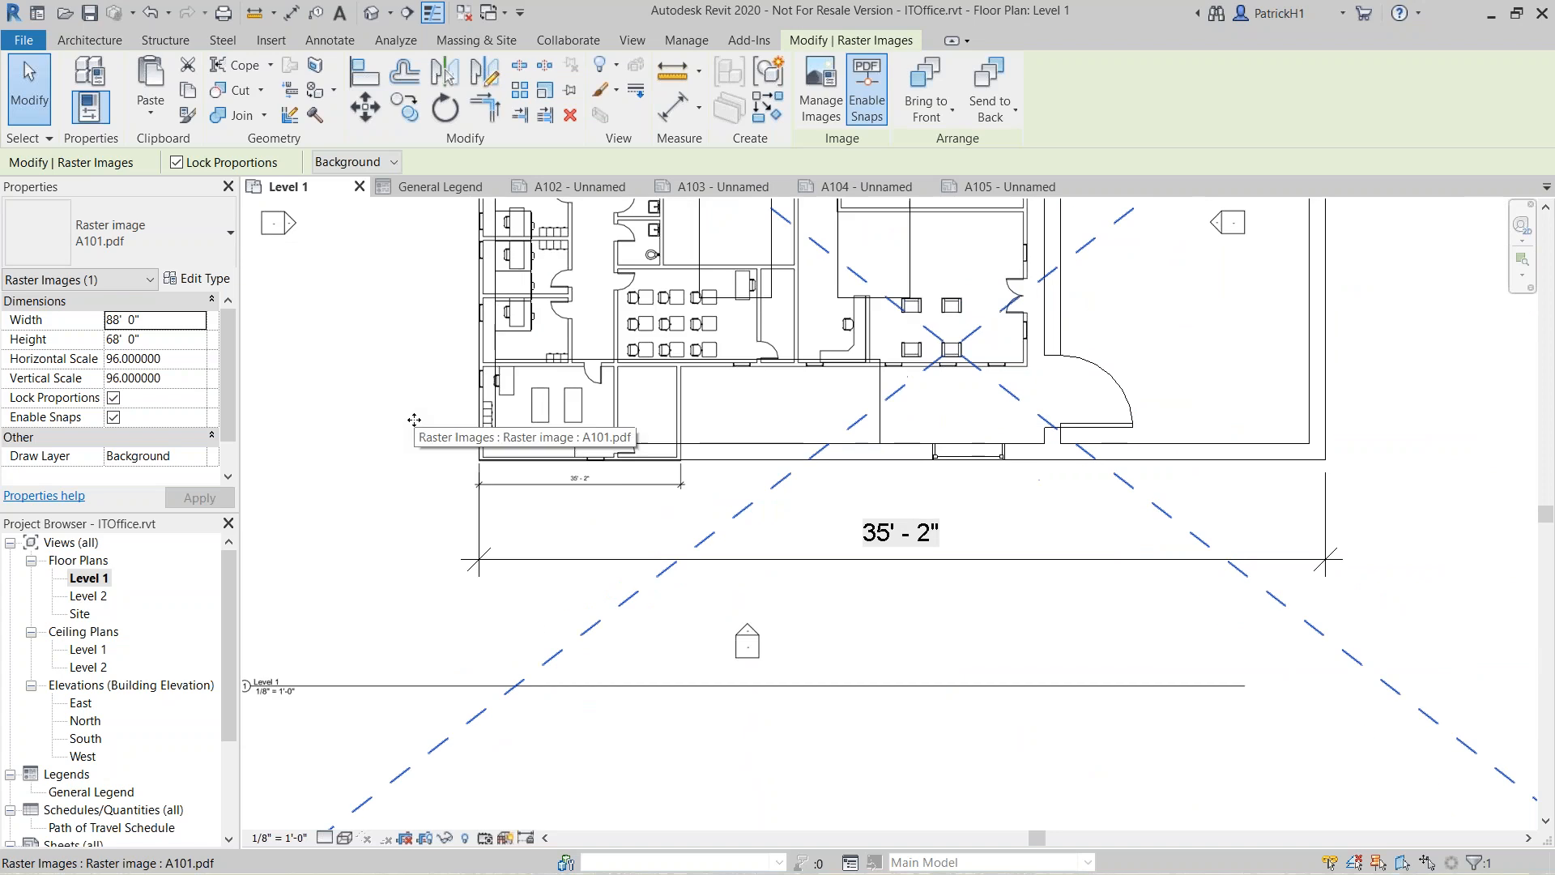
{"action": "scroll", "coordinate": [415, 419], "scroll_direction": "up", "scroll_amount": 1}
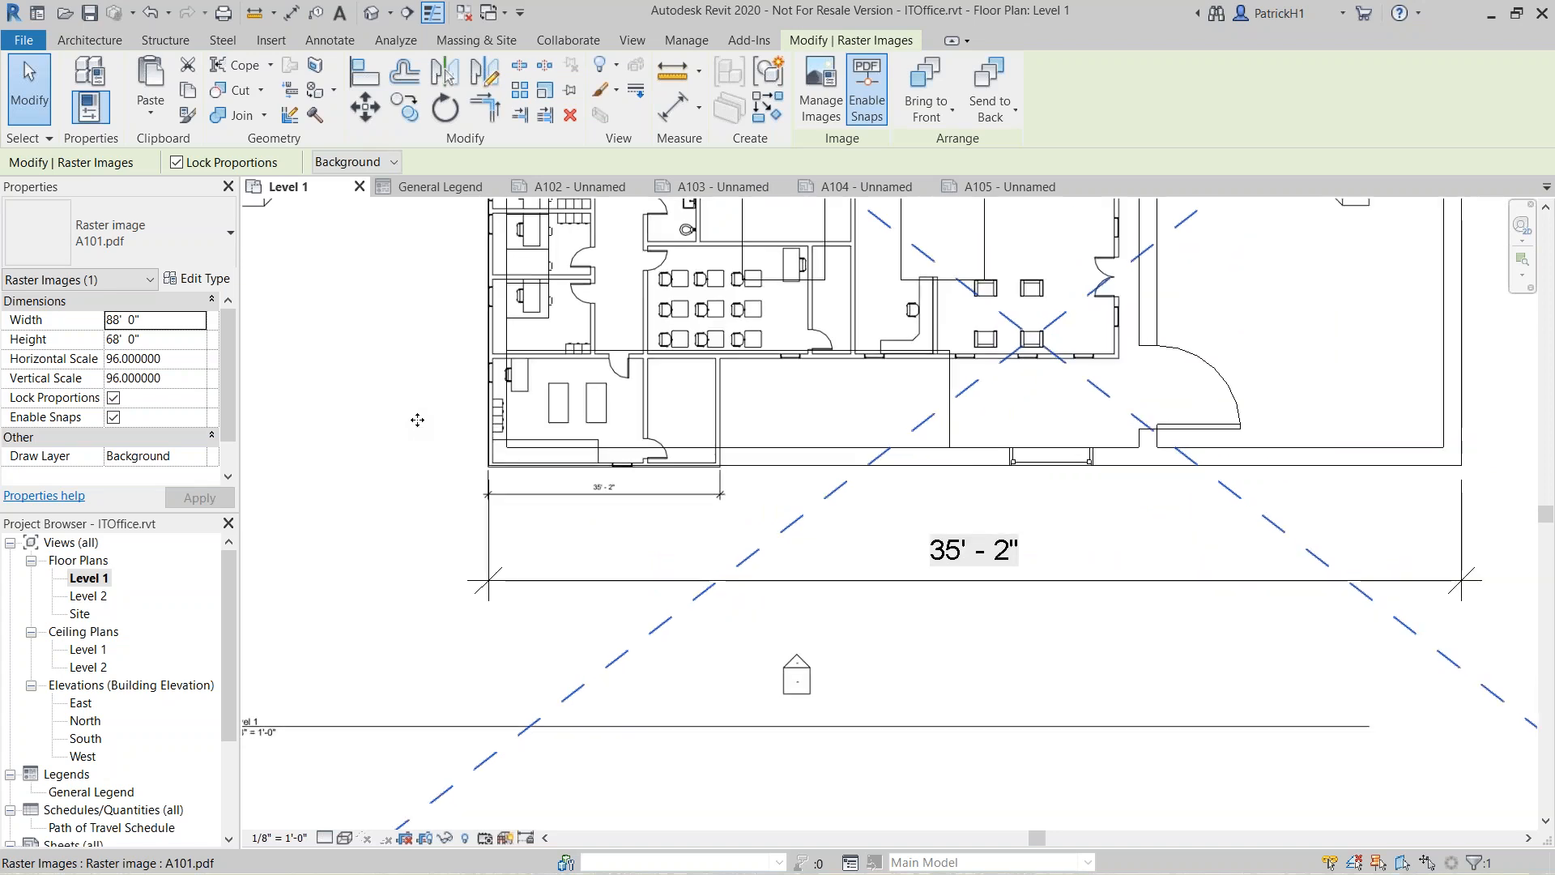
{"action": "scroll", "coordinate": [417, 419], "scroll_direction": "up", "scroll_amount": 4}
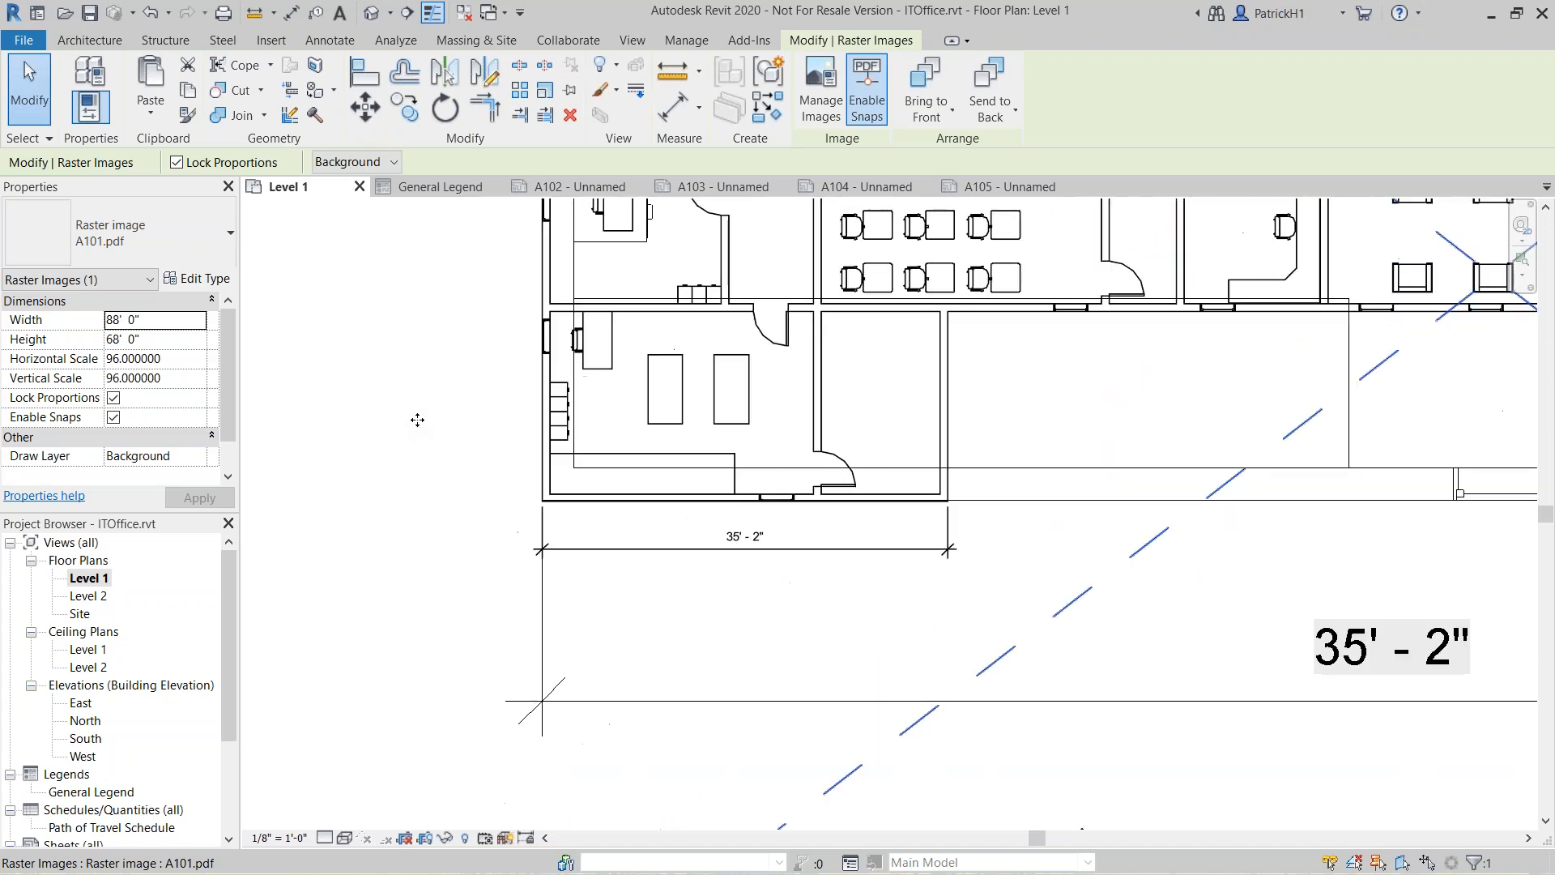
{"action": "middle_click_drag", "start_coordinate": [720, 423], "coordinate": [464, 431]}
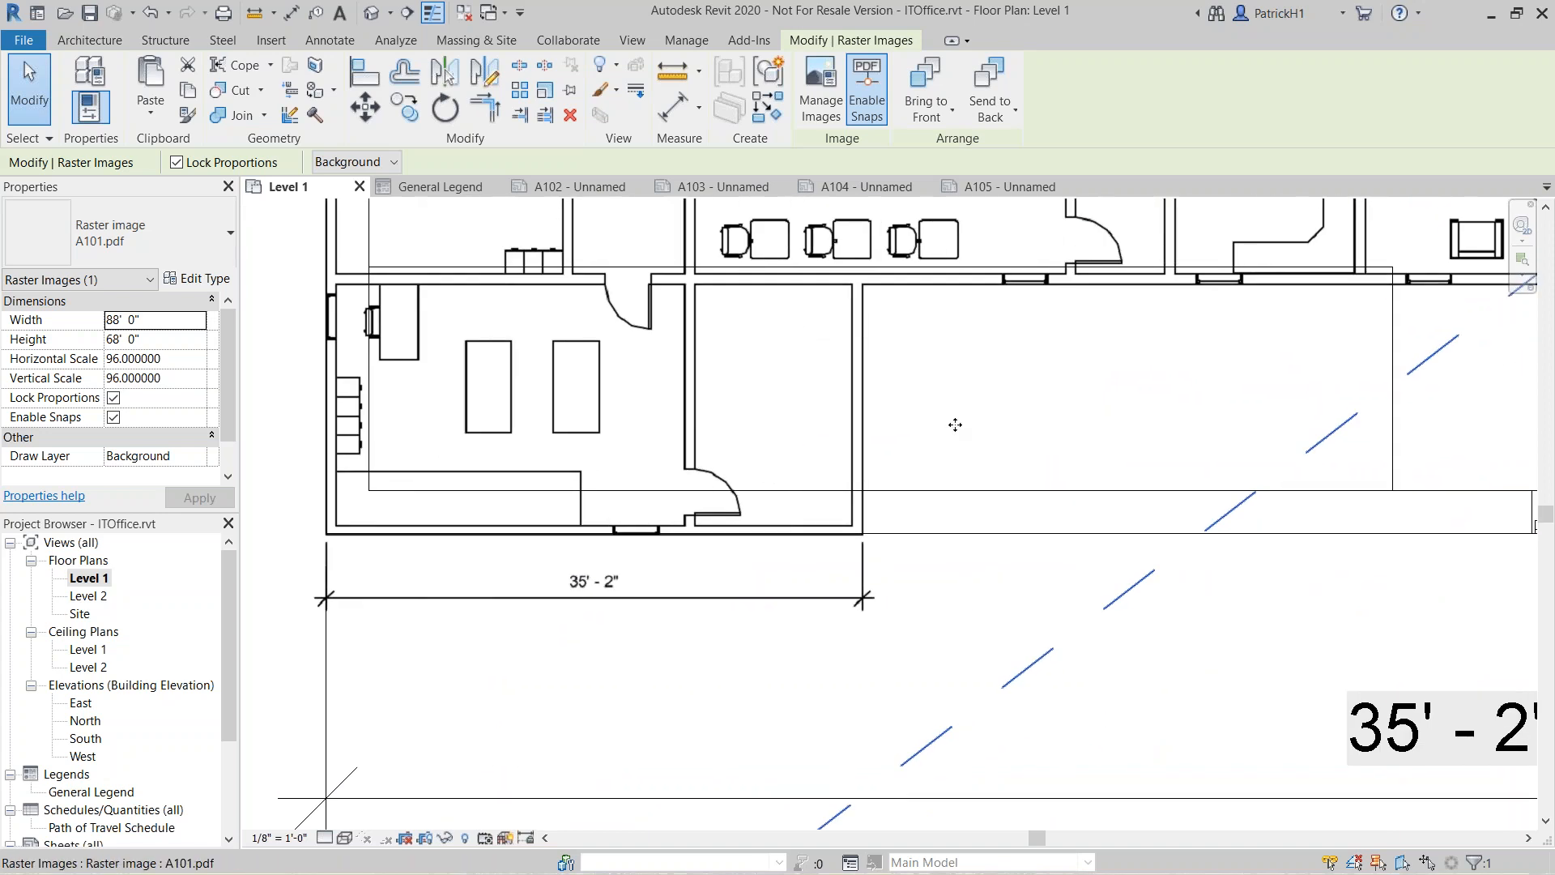
{"action": "key", "text": "Escape"}
{"action": "left_click", "coordinate": [971, 608]}
{"action": "left_click", "coordinate": [546, 95]}
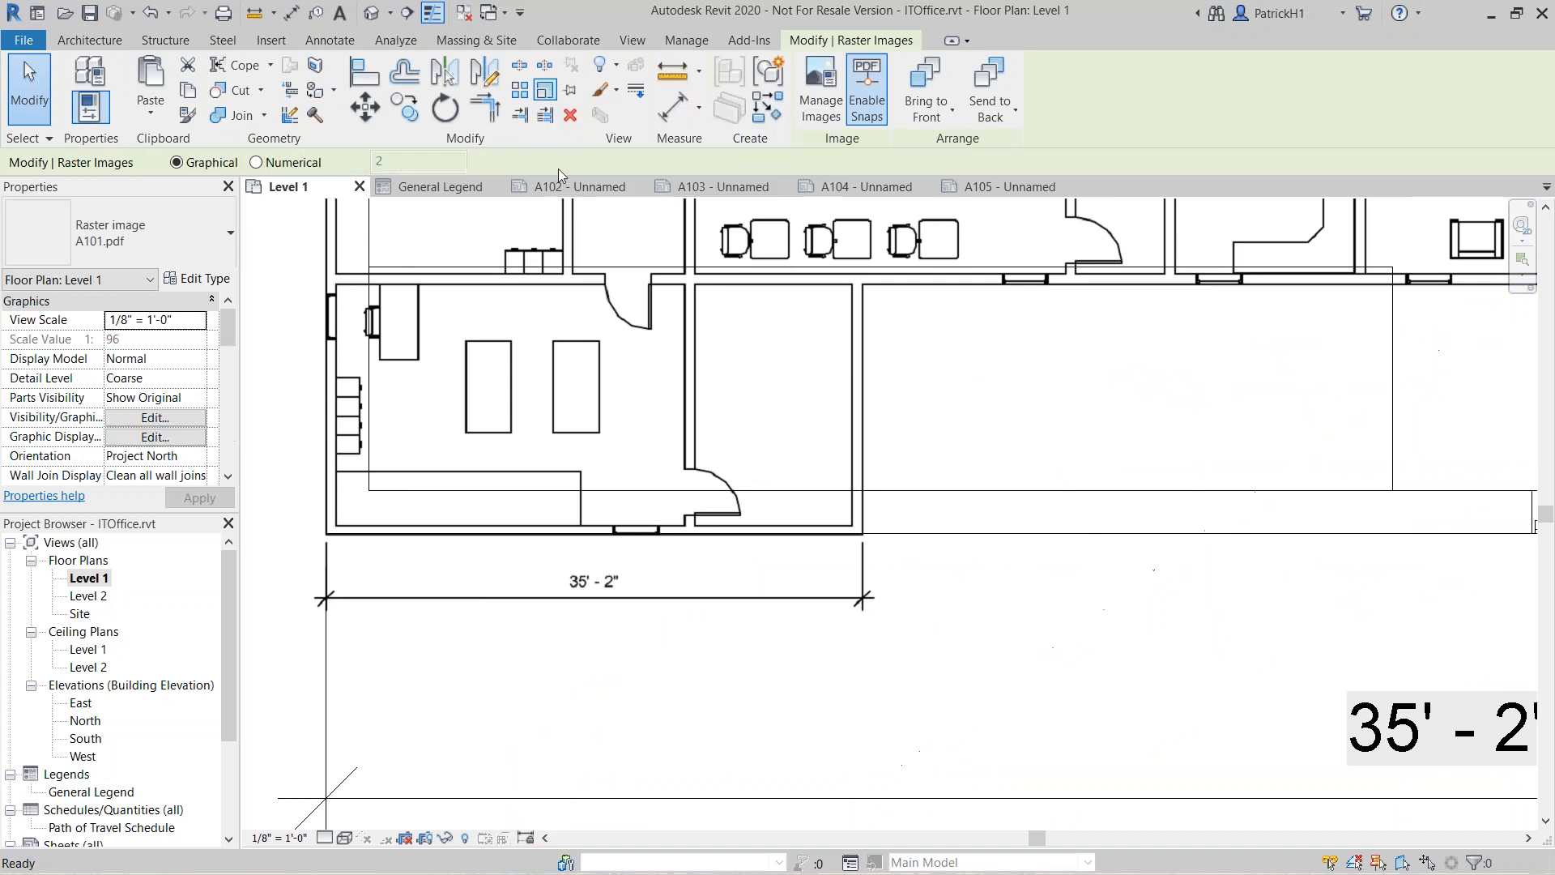
{"action": "left_click", "coordinate": [326, 534]}
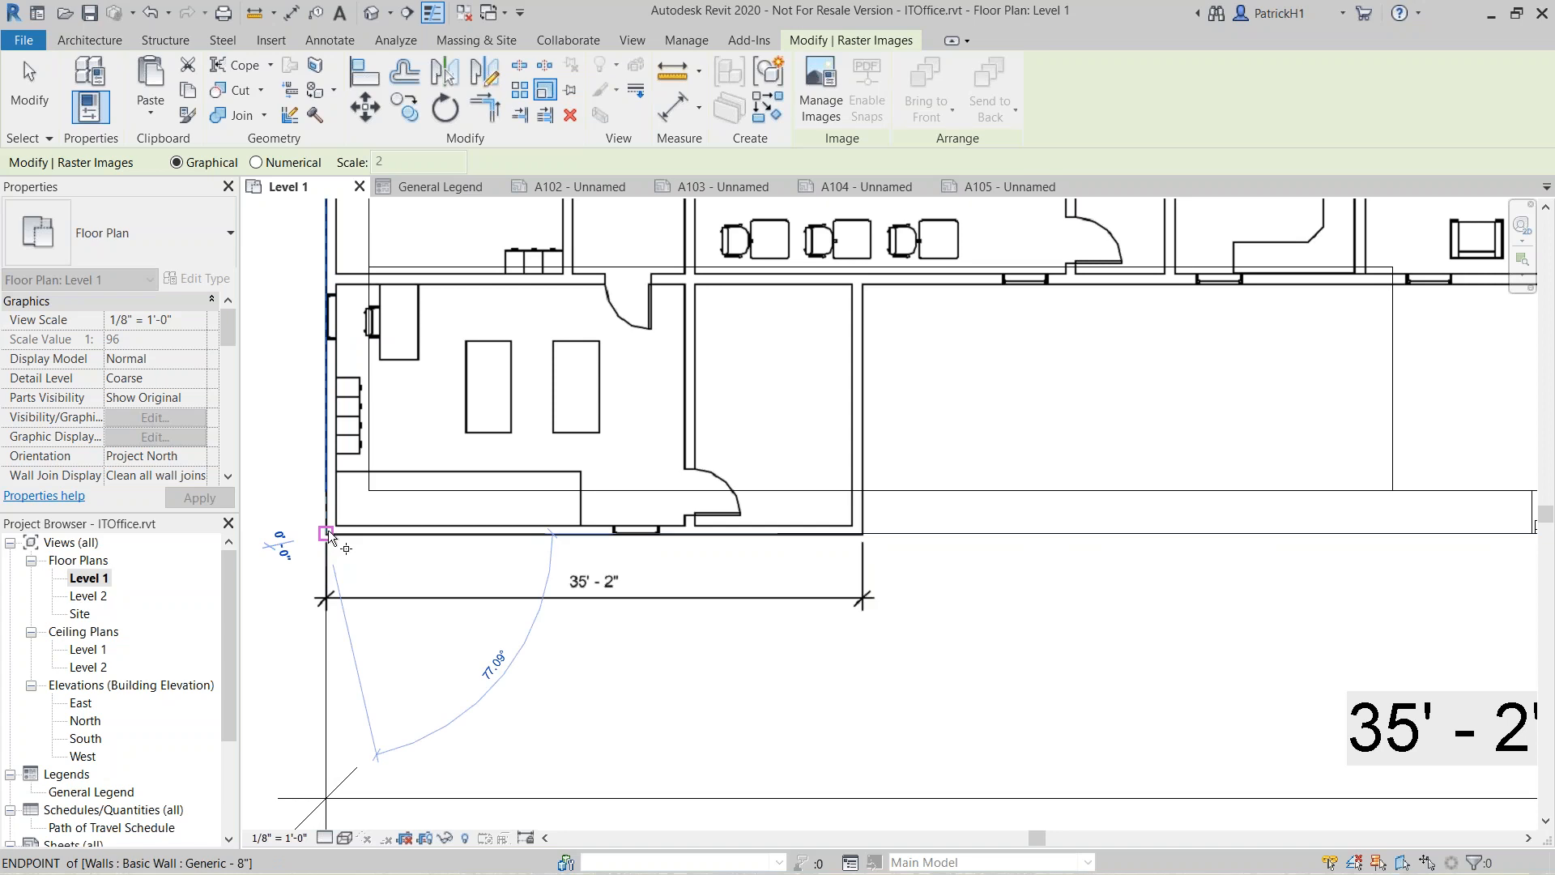
{"action": "left_click", "coordinate": [862, 534]}
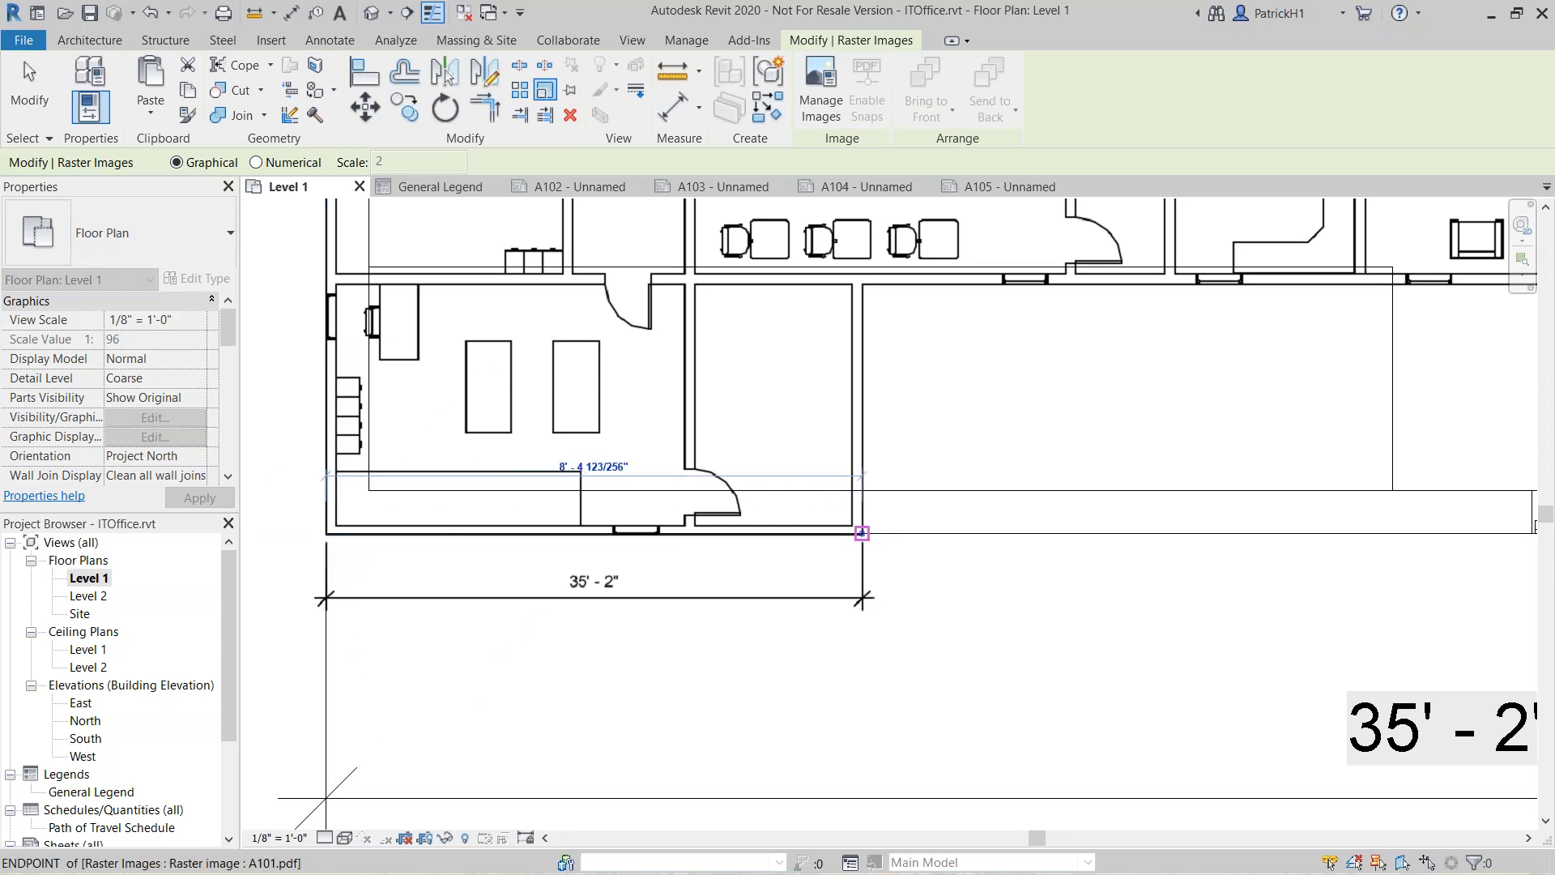
{"action": "scroll", "coordinate": [920, 532], "scroll_direction": "down", "scroll_amount": 3}
{"action": "middle_click_drag", "start_coordinate": [1026, 466], "coordinate": [540, 572]}
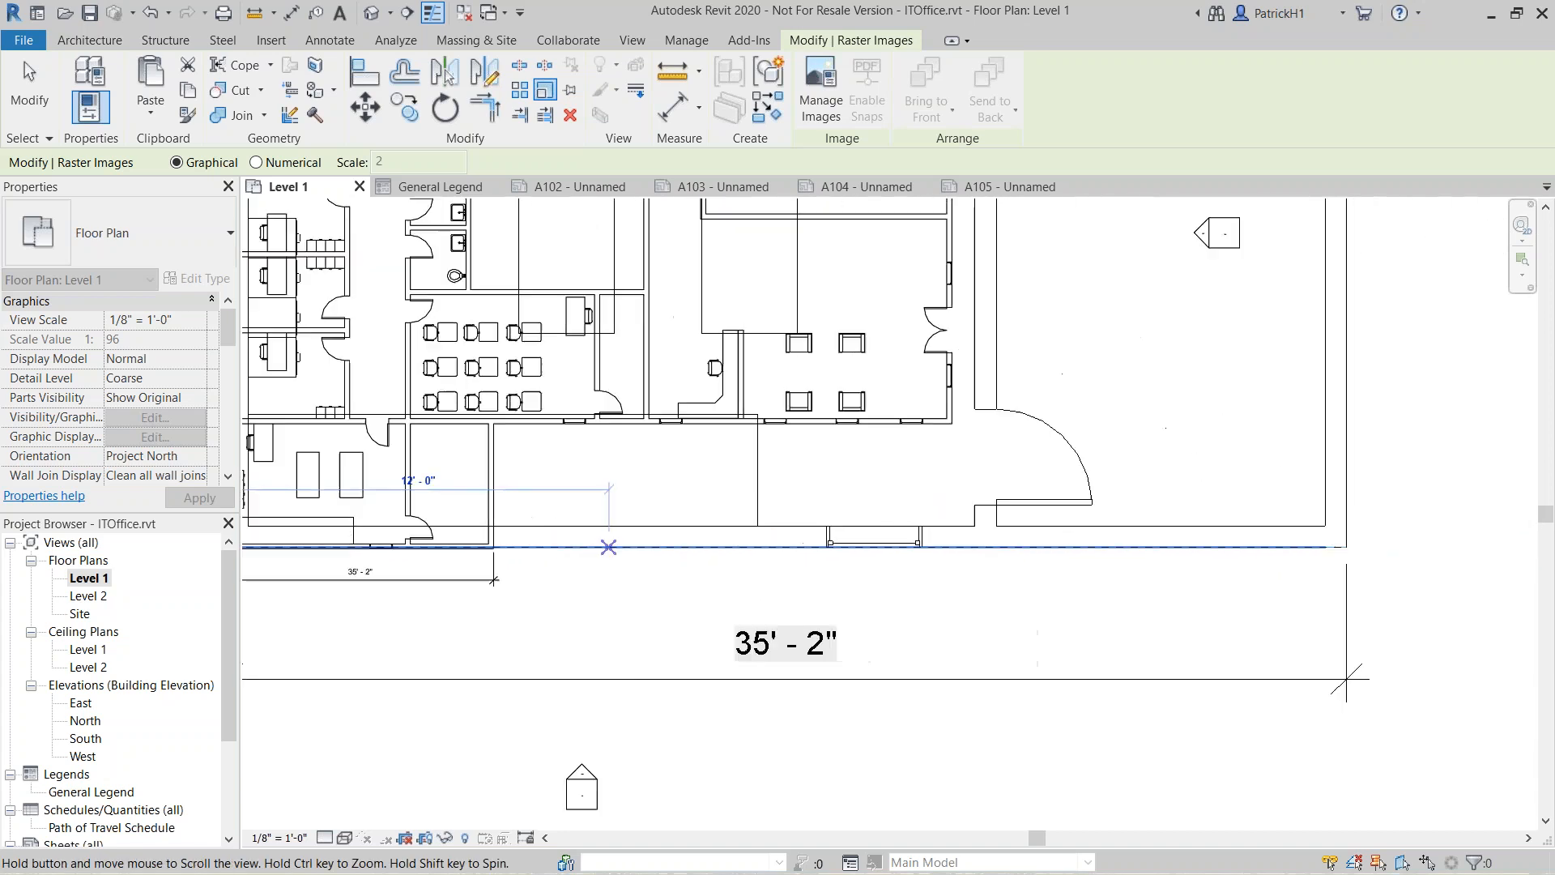
{"action": "left_click", "coordinate": [1346, 548]}
Examine how the scaled A101.pdf floor plan lines up with the modelled building, deselecting the image
{"action": "scroll", "coordinate": [1057, 761], "scroll_direction": "down", "scroll_amount": 3}
{"action": "scroll", "coordinate": [1052, 766], "scroll_direction": "down", "scroll_amount": 3}
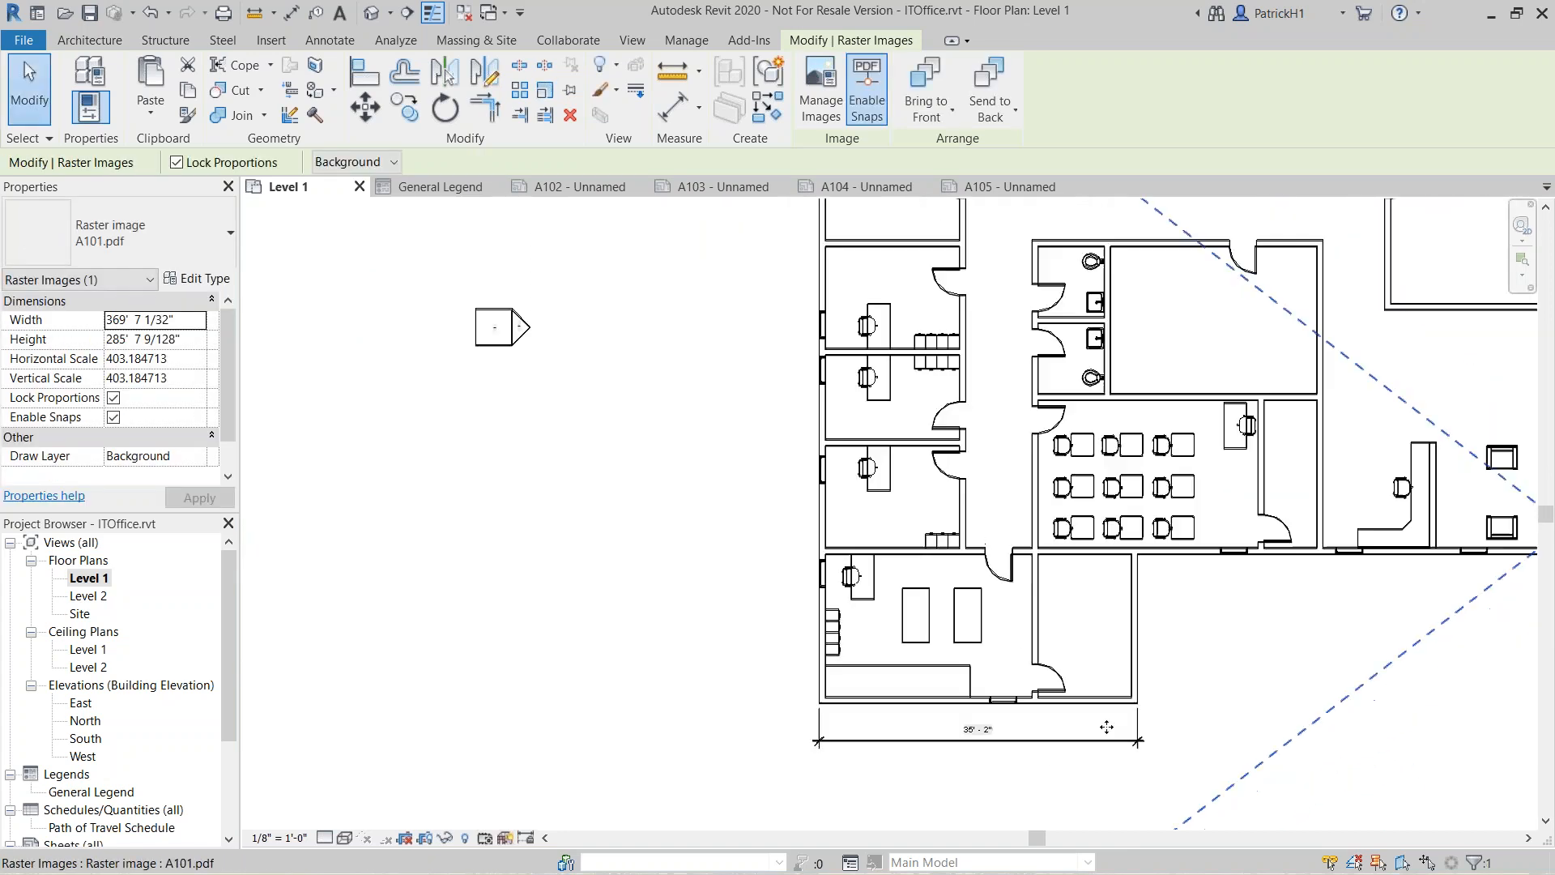
{"action": "middle_click_drag", "start_coordinate": [1227, 658], "coordinate": [720, 653]}
{"action": "scroll", "coordinate": [723, 648], "scroll_direction": "down", "scroll_amount": 1}
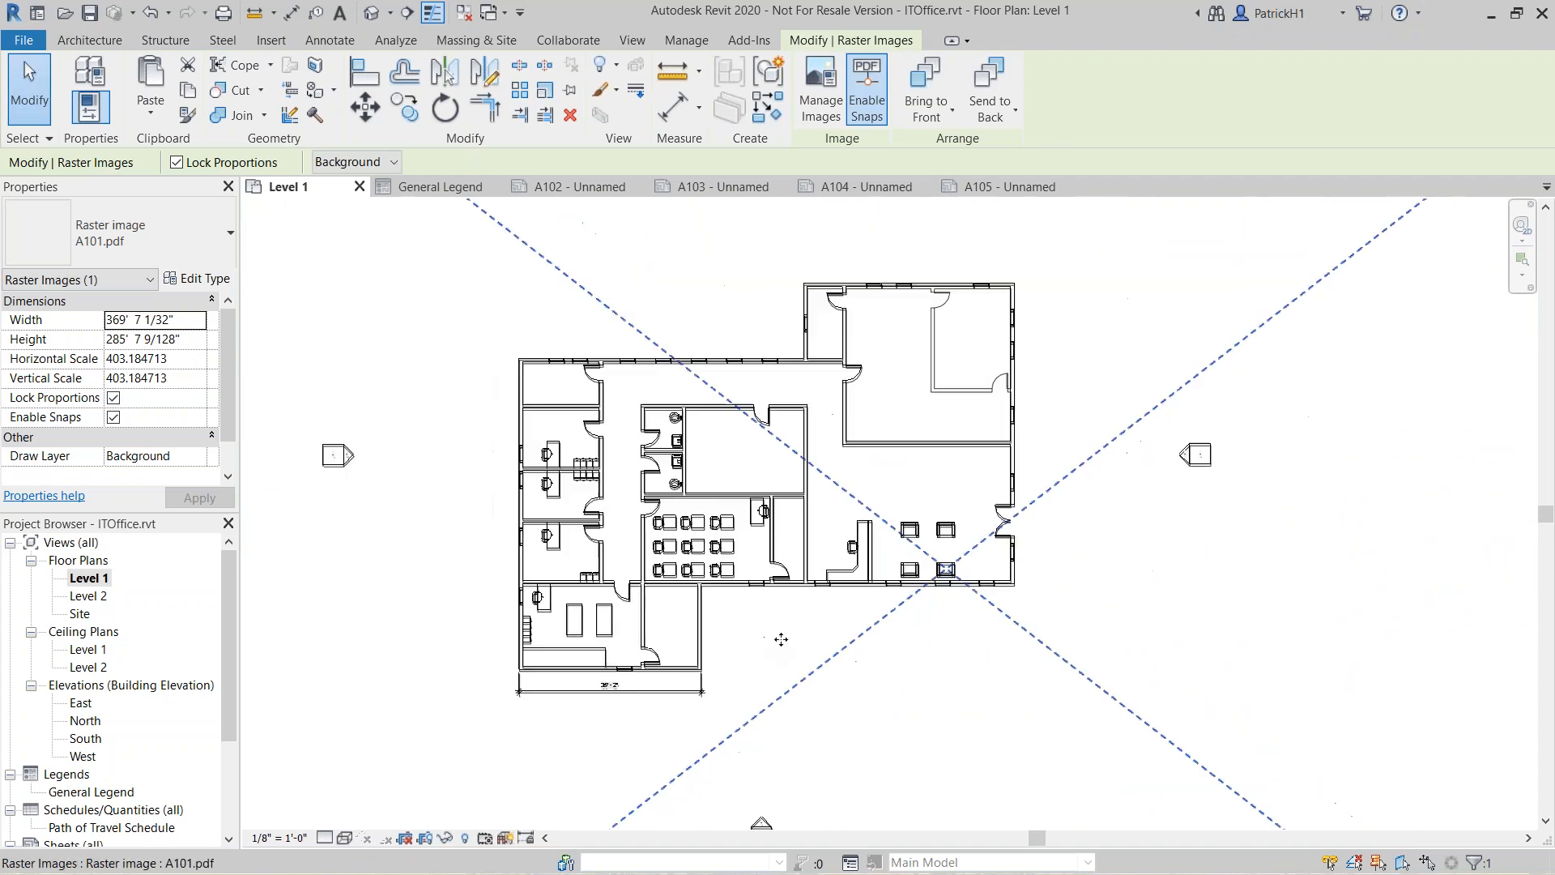
{"action": "middle_click_drag", "start_coordinate": [986, 550], "coordinate": [945, 607]}
{"action": "scroll", "coordinate": [1093, 555], "scroll_direction": "down", "scroll_amount": 2}
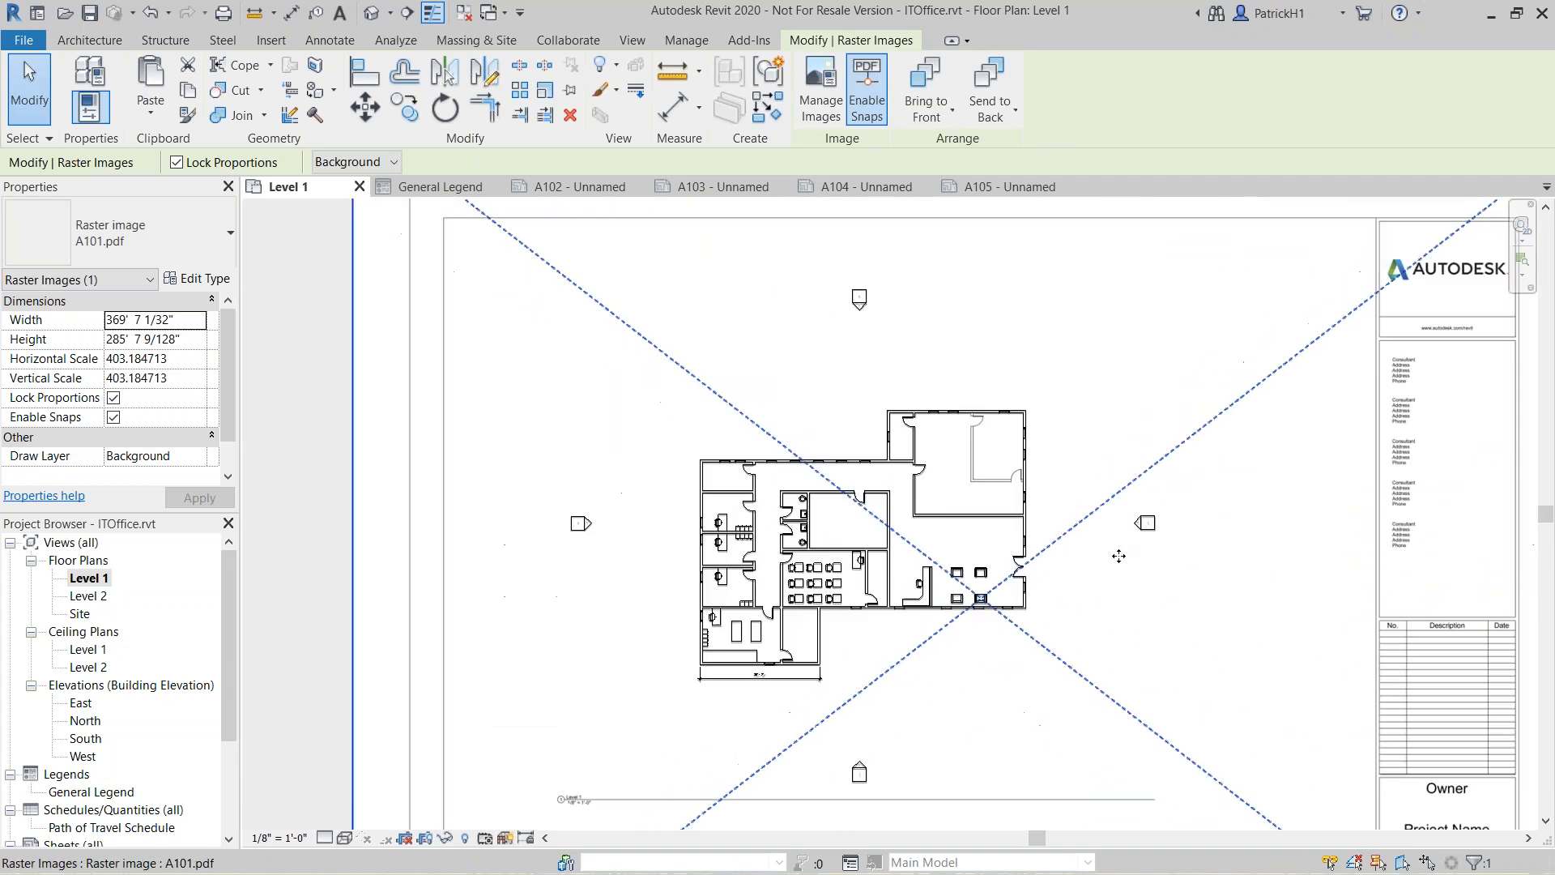
{"action": "scroll", "coordinate": [1094, 556], "scroll_direction": "down", "scroll_amount": 2}
{"action": "left_click", "coordinate": [457, 476]}
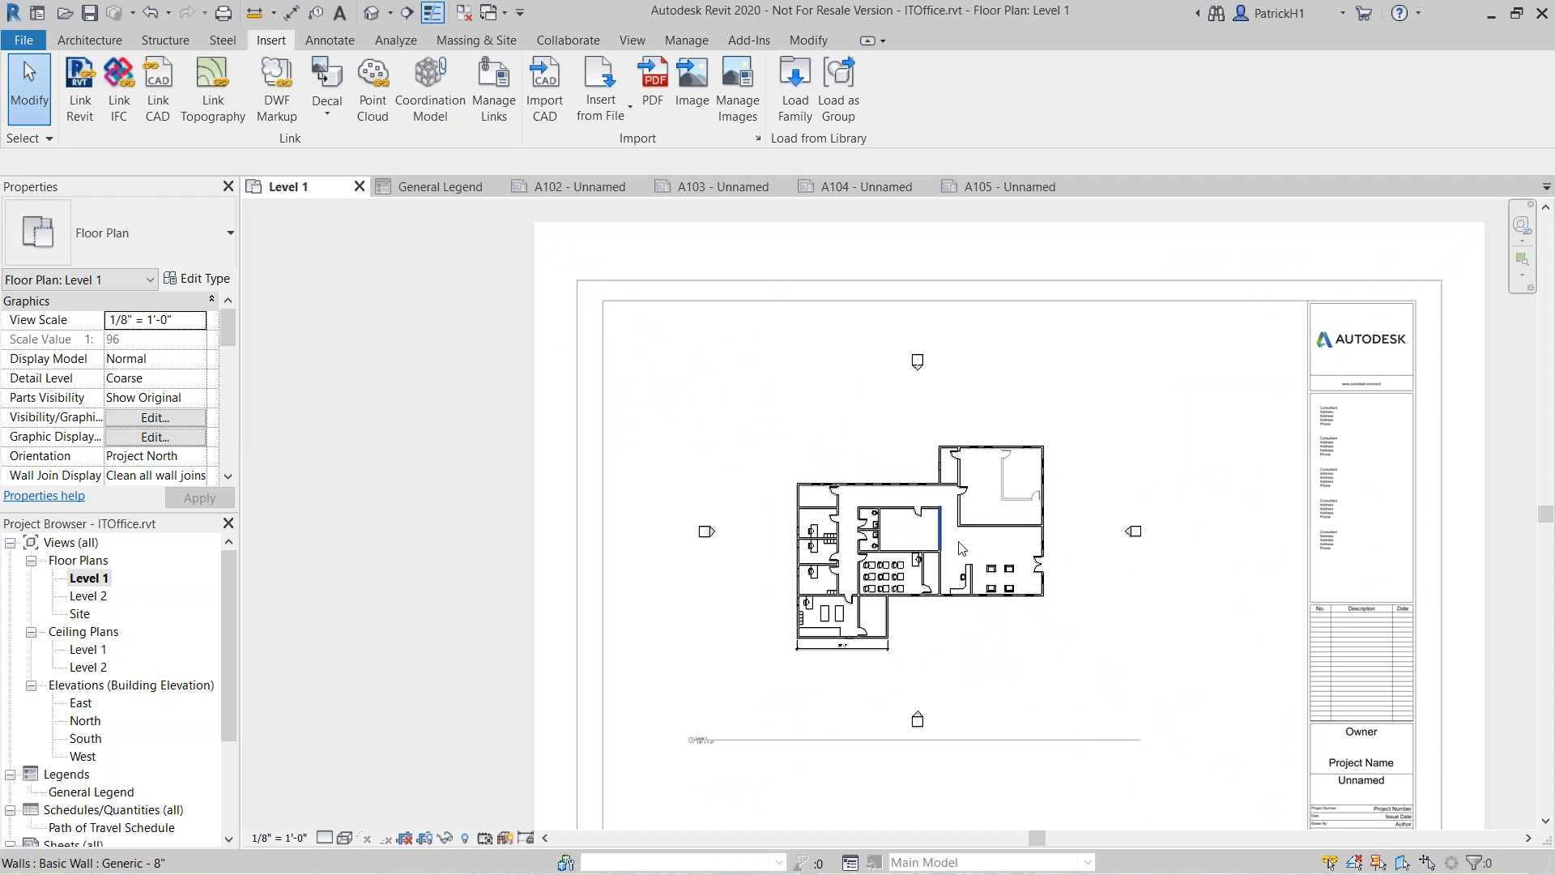
{"action": "scroll", "coordinate": [1134, 530], "scroll_direction": "up", "scroll_amount": 3}
{"action": "scroll", "coordinate": [862, 527], "scroll_direction": "up", "scroll_amount": 1}
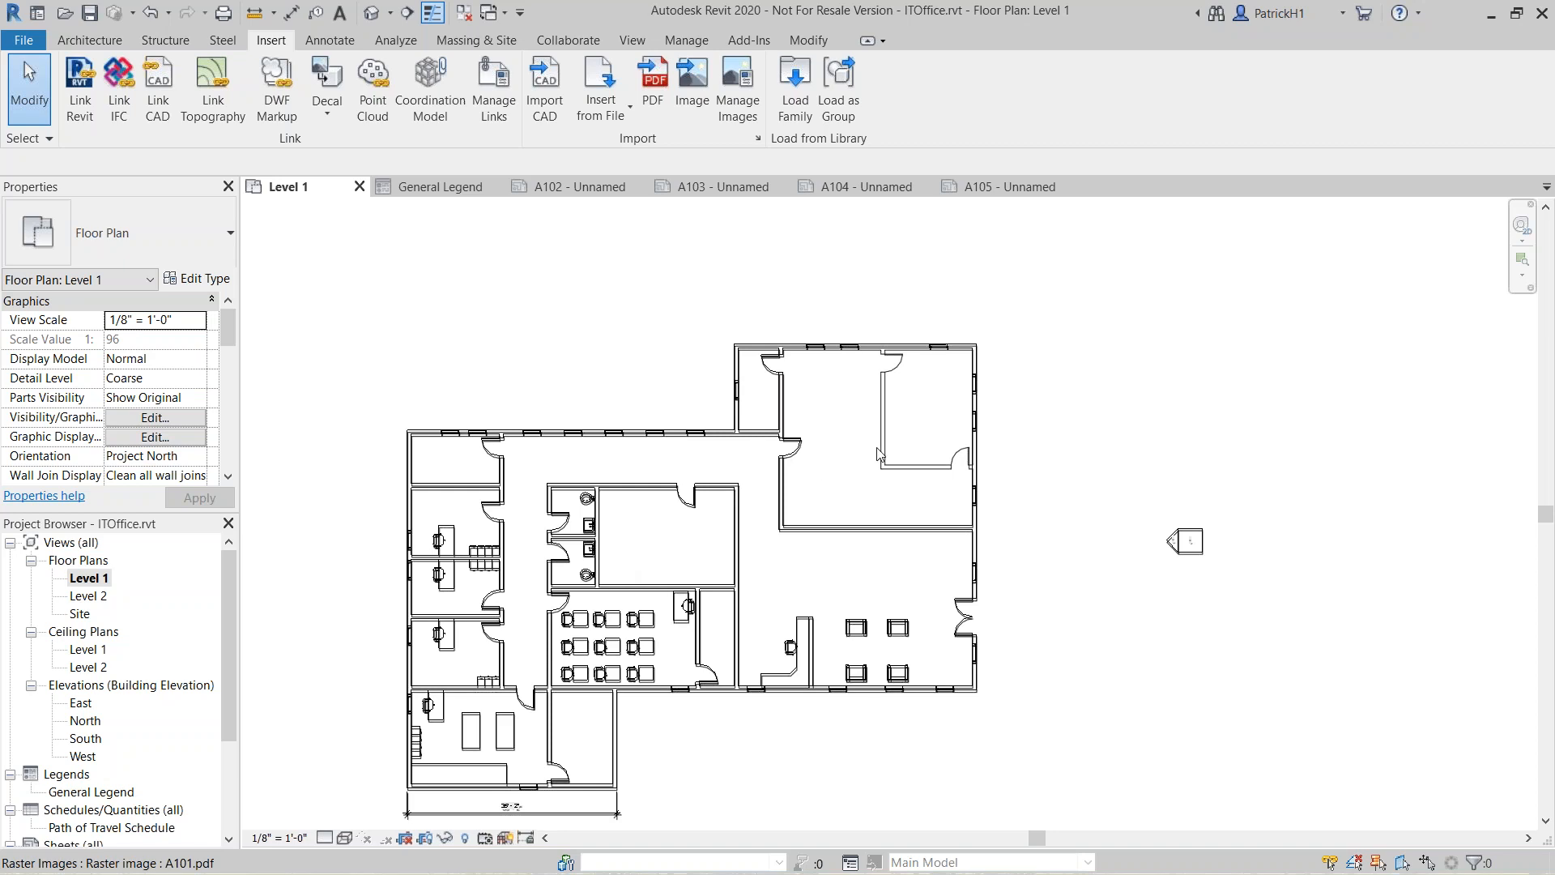
Set the Level 1 floor plan's visual style to Hidden Line and inspect the upper-right rooms against the image
{"action": "left_click", "coordinate": [345, 838]}
{"action": "left_click", "coordinate": [380, 738]}
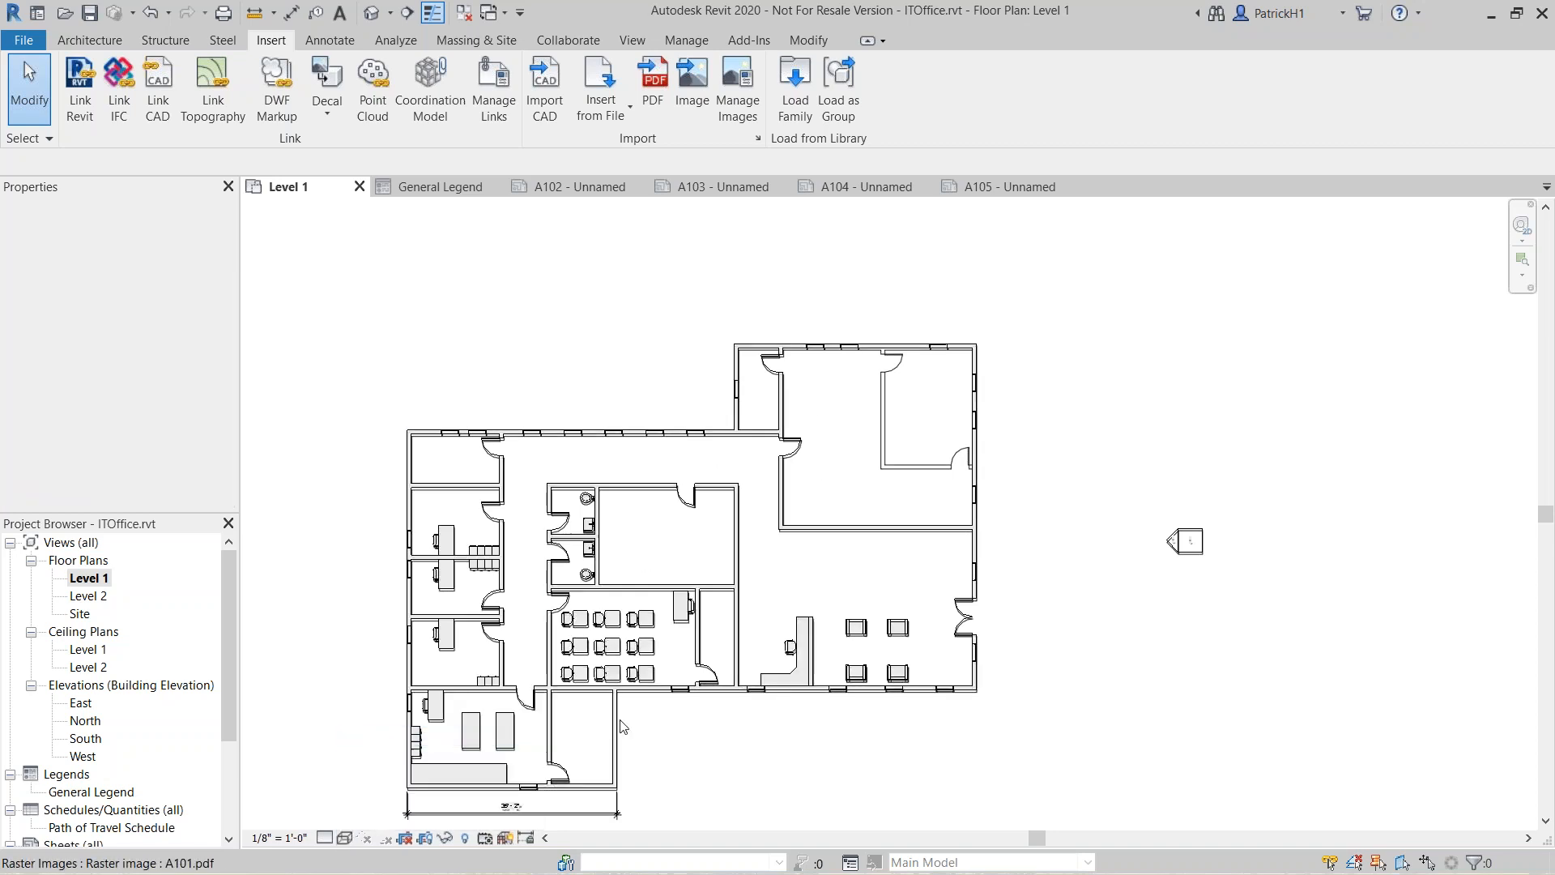
{"action": "scroll", "coordinate": [774, 558], "scroll_direction": "up", "scroll_amount": 2}
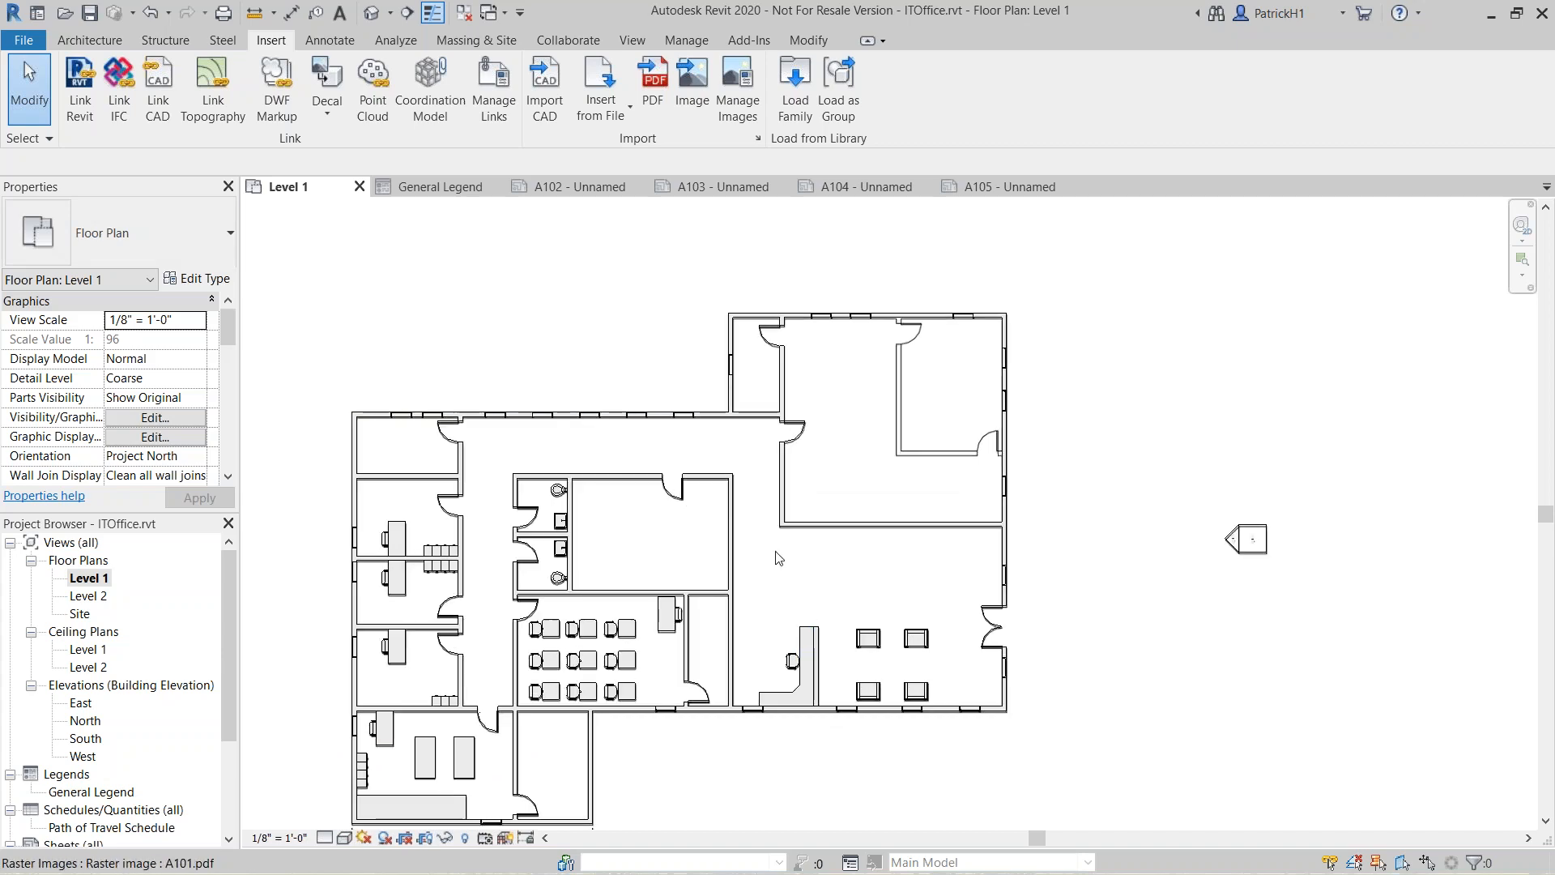
{"action": "scroll", "coordinate": [779, 582], "scroll_direction": "up", "scroll_amount": 1}
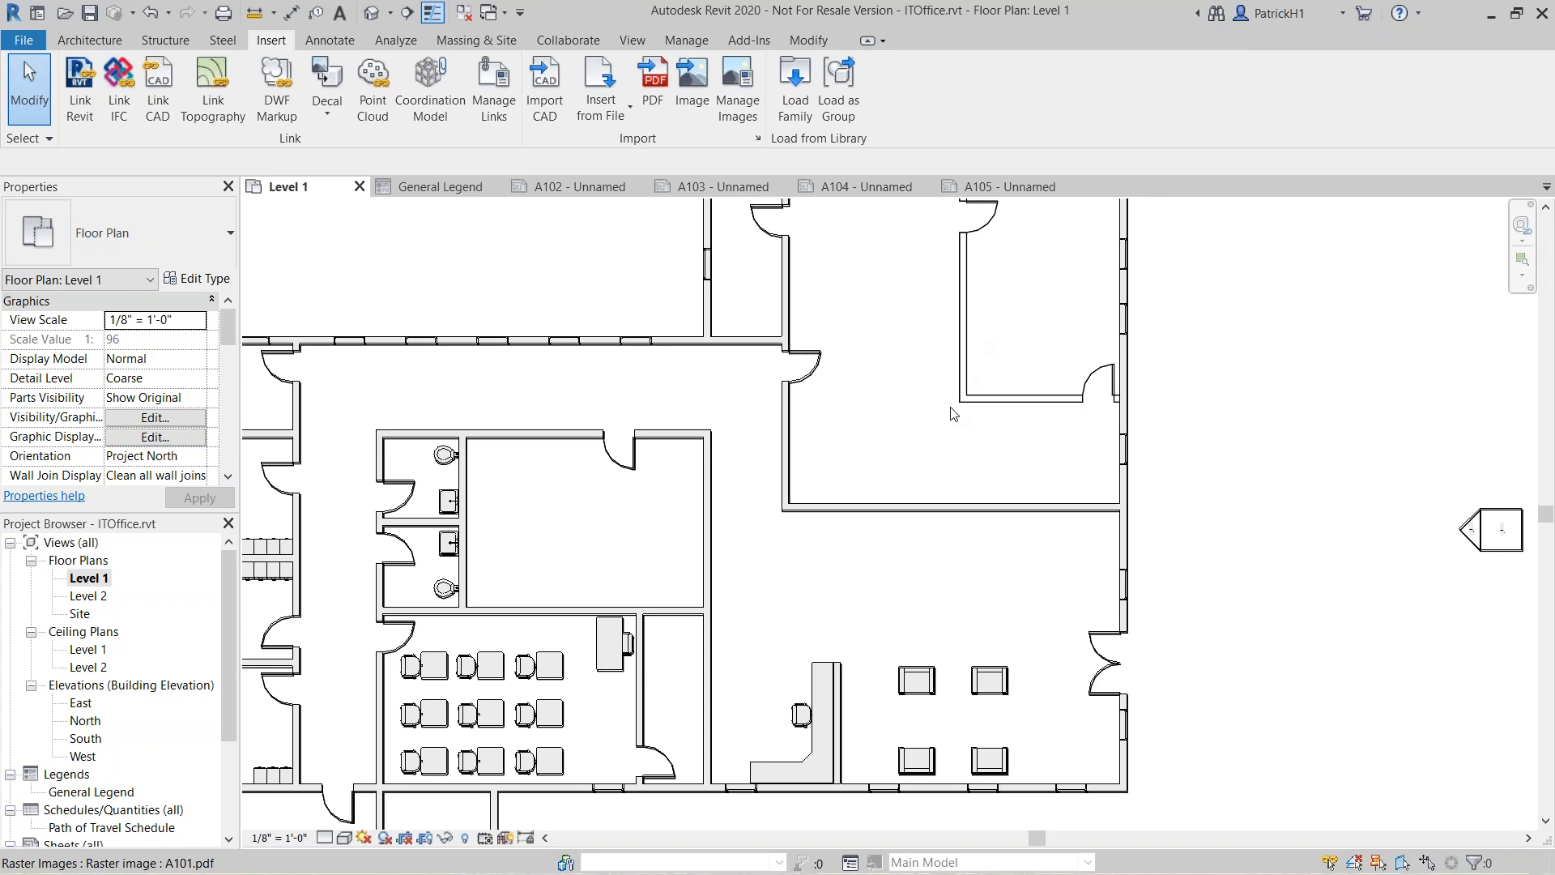
{"action": "middle_click_drag", "start_coordinate": [968, 393], "coordinate": [911, 477]}
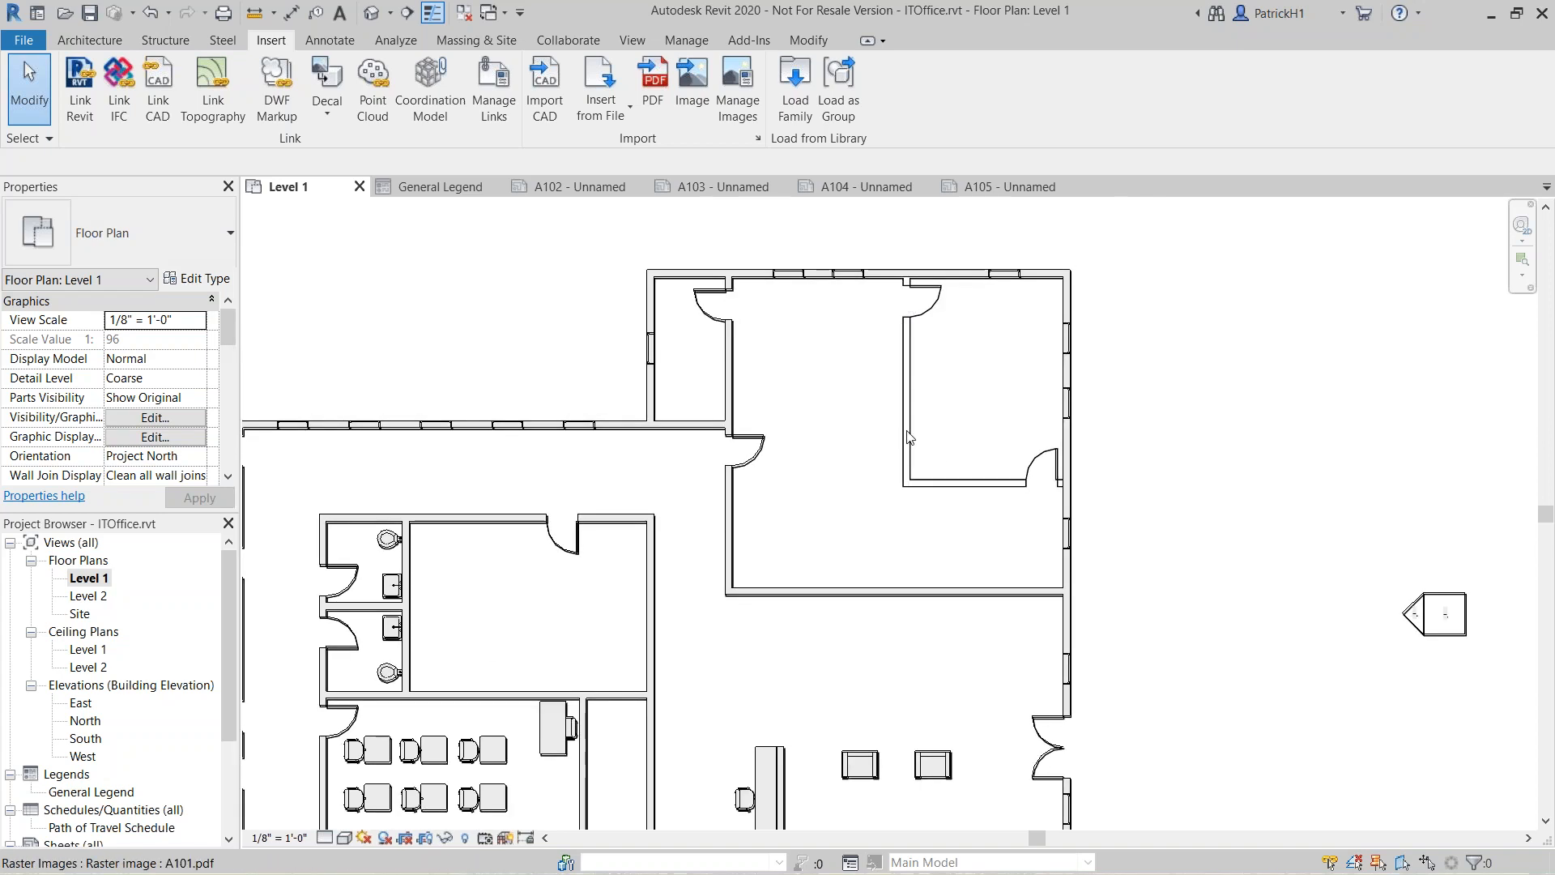
{"action": "scroll", "coordinate": [883, 411], "scroll_direction": "up", "scroll_amount": 2}
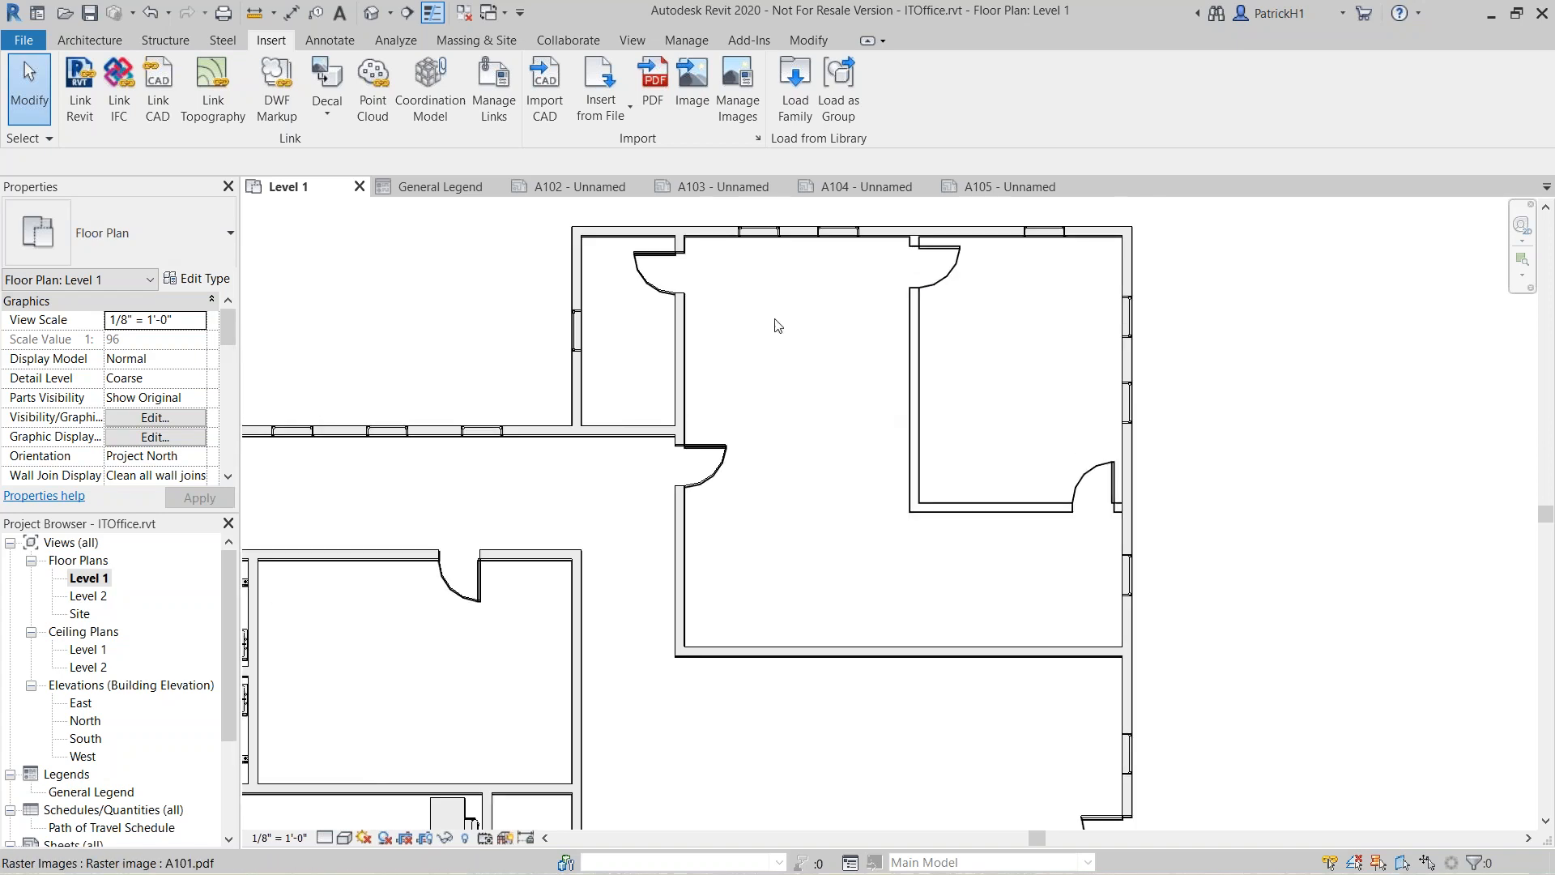
Select the A101.pdf image to check its Enable Snaps option, view the full sheet, and deselect it
{"action": "left_click", "coordinate": [776, 356]}
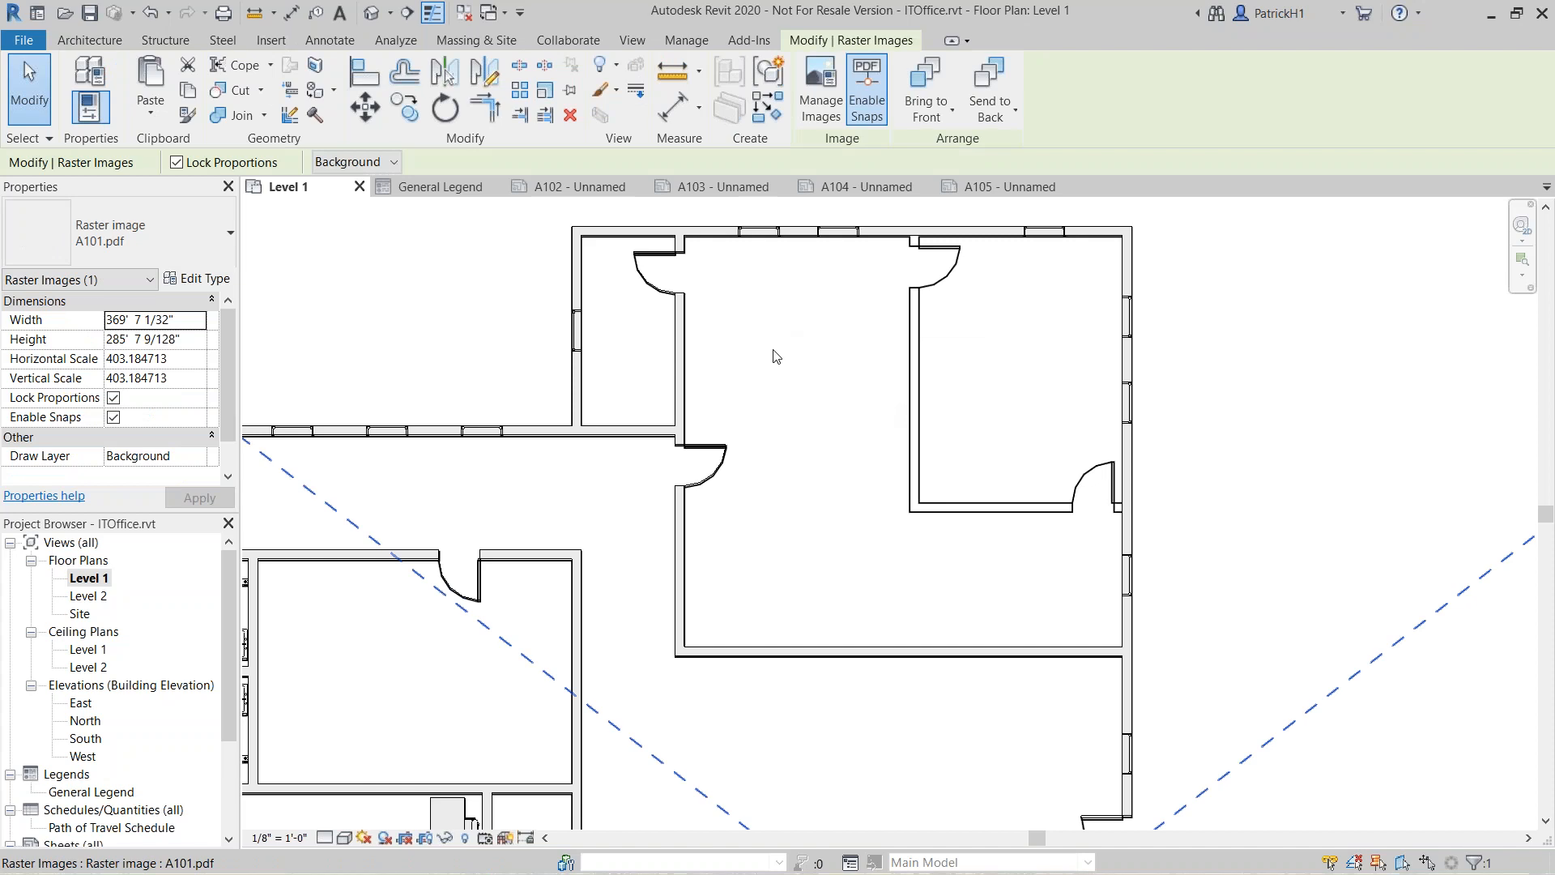
{"action": "left_click", "coordinate": [871, 113]}
{"action": "scroll", "coordinate": [1043, 285], "scroll_direction": "down", "scroll_amount": 5}
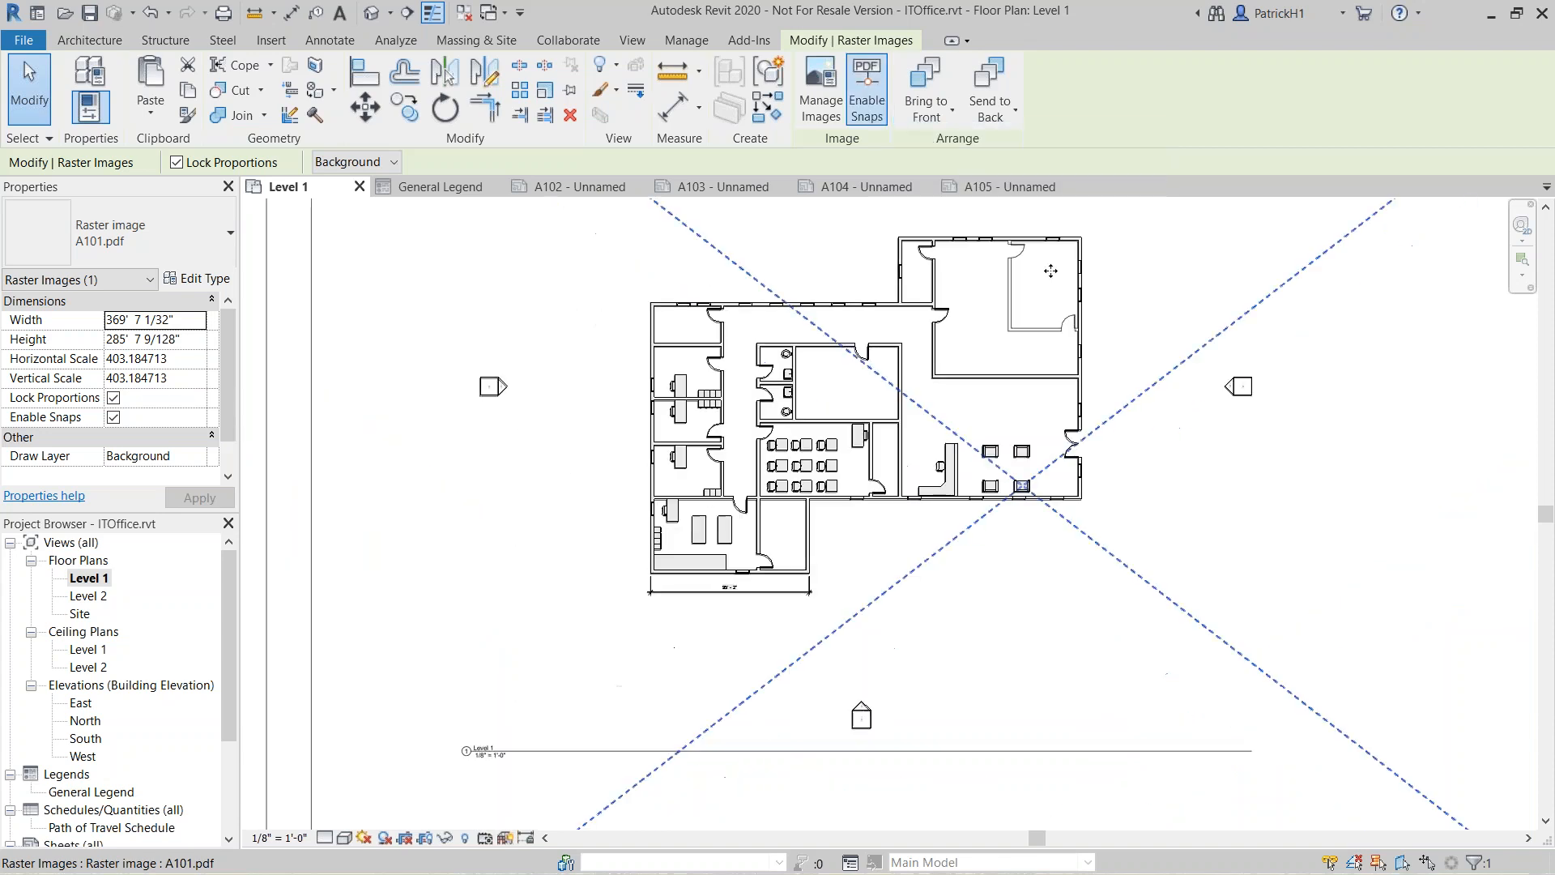
{"action": "scroll", "coordinate": [1043, 286], "scroll_direction": "down", "scroll_amount": 1}
{"action": "left_click", "coordinate": [386, 406]}
Hide the A101.pdf raster image element in the Level 1 view and frame the building model
{"action": "middle_click_drag", "start_coordinate": [472, 396], "coordinate": [406, 477]}
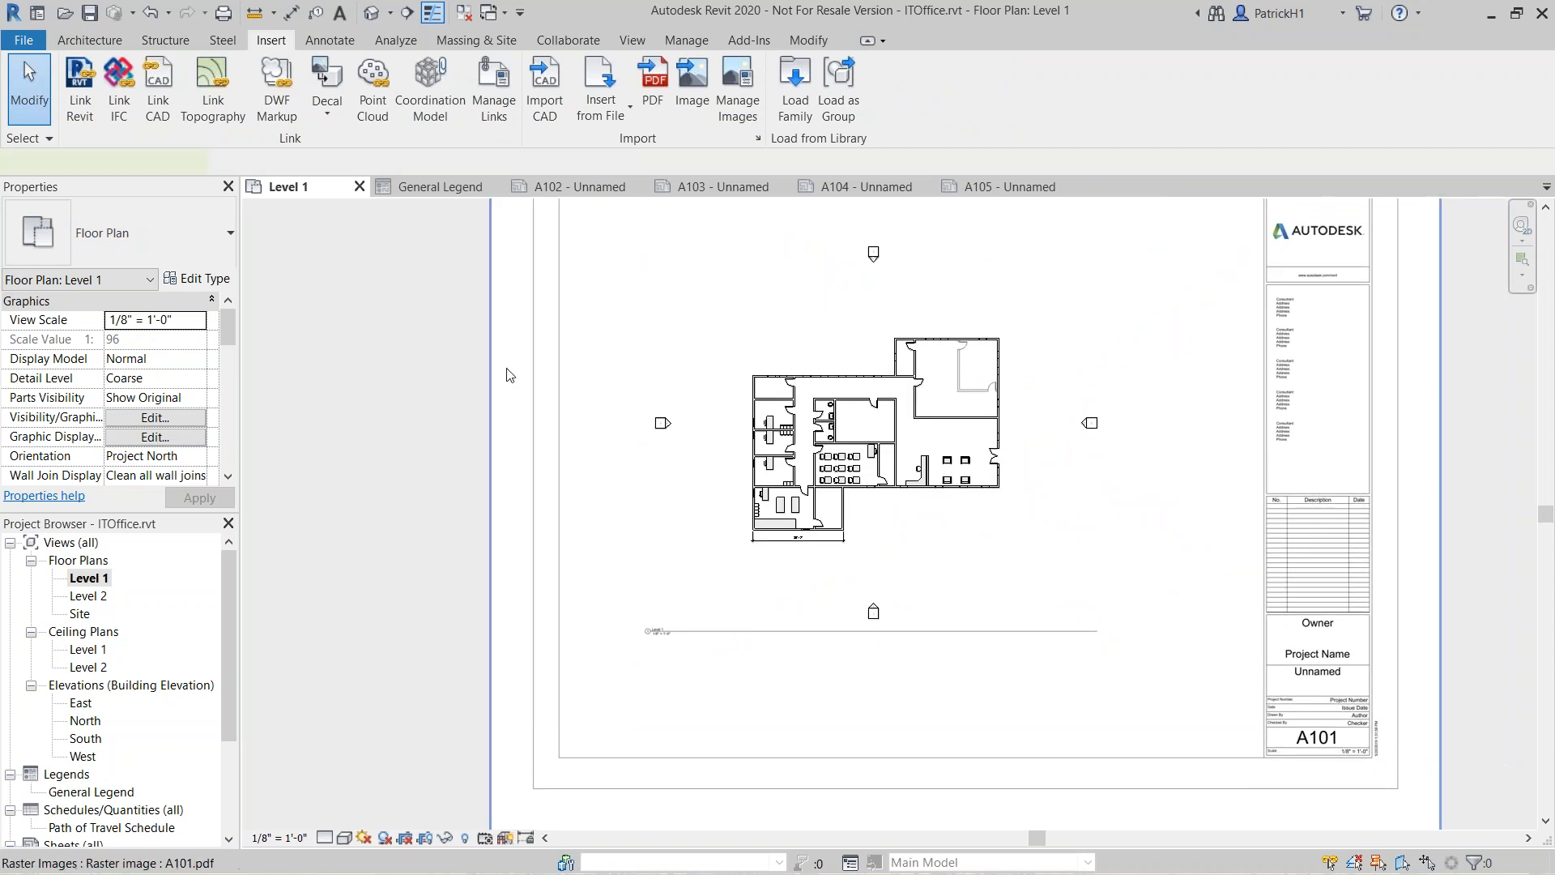
{"action": "left_click", "coordinate": [501, 374]}
{"action": "left_click", "coordinate": [603, 65]}
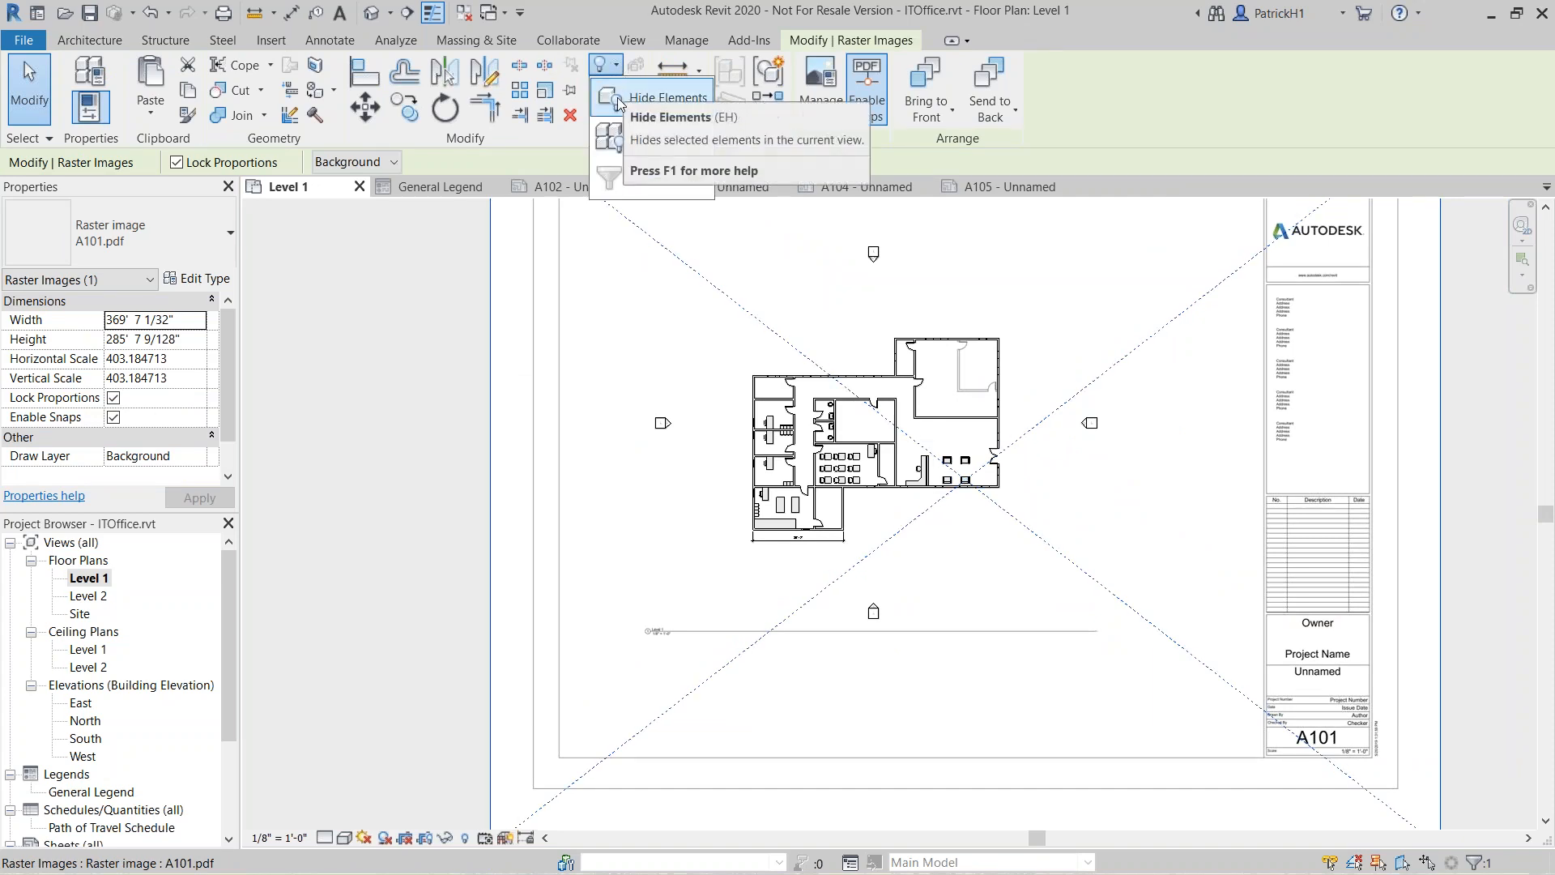
{"action": "left_click", "coordinate": [617, 99]}
{"action": "middle_click_drag", "start_coordinate": [466, 378], "coordinate": [486, 415]}
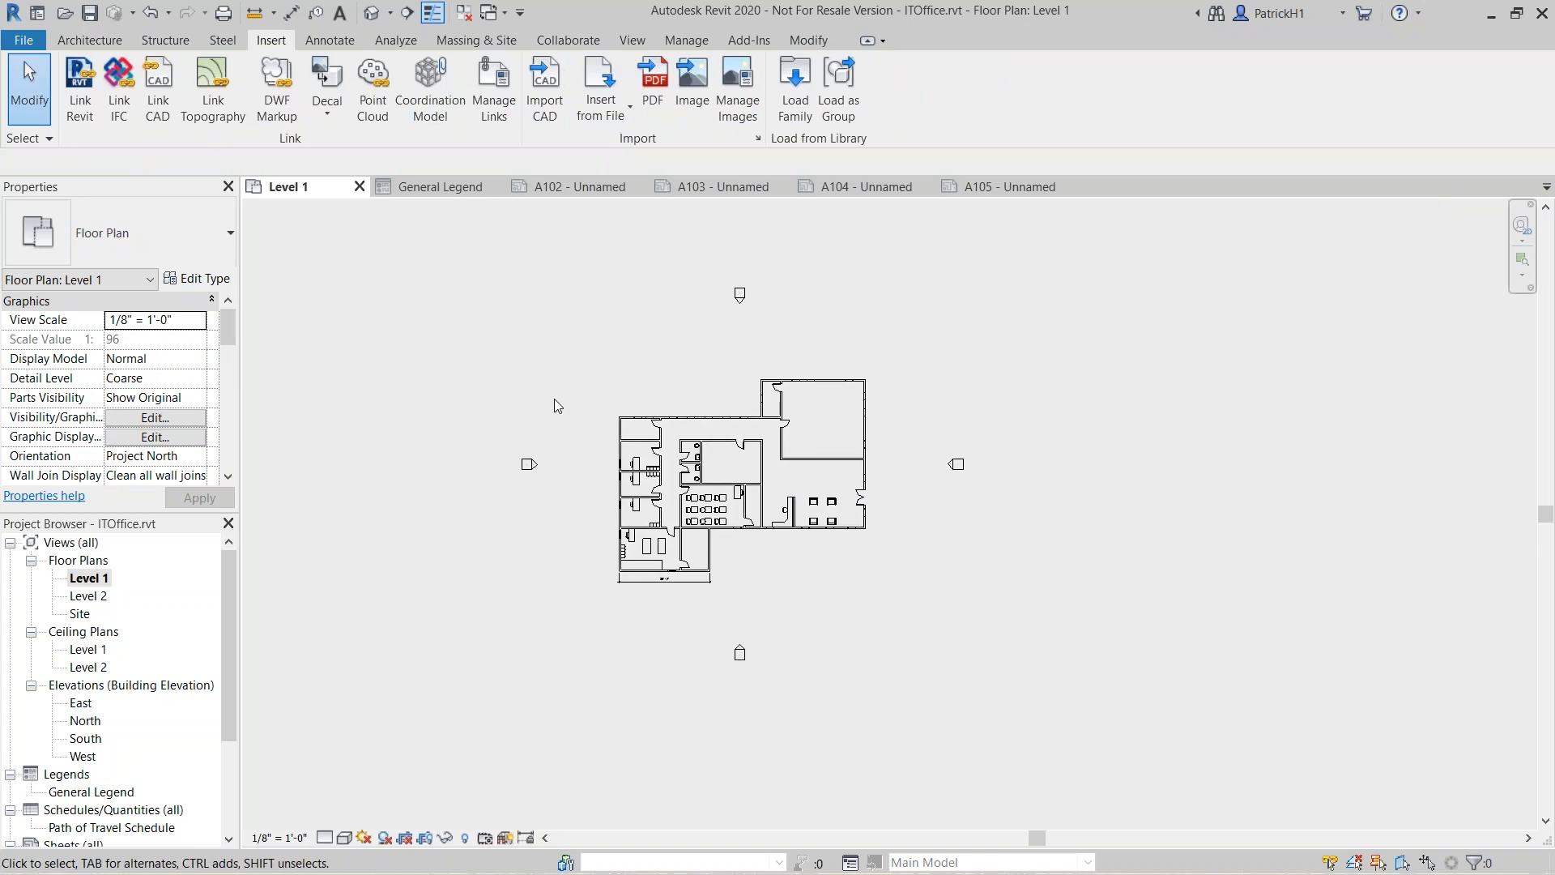
{"action": "scroll", "coordinate": [556, 399], "scroll_direction": "up", "scroll_amount": 3}
{"action": "middle_click_drag", "start_coordinate": [829, 423], "coordinate": [742, 357]}
{"action": "scroll", "coordinate": [674, 434], "scroll_direction": "up", "scroll_amount": 1}
{"action": "scroll", "coordinate": [673, 434], "scroll_direction": "up", "scroll_amount": 3}
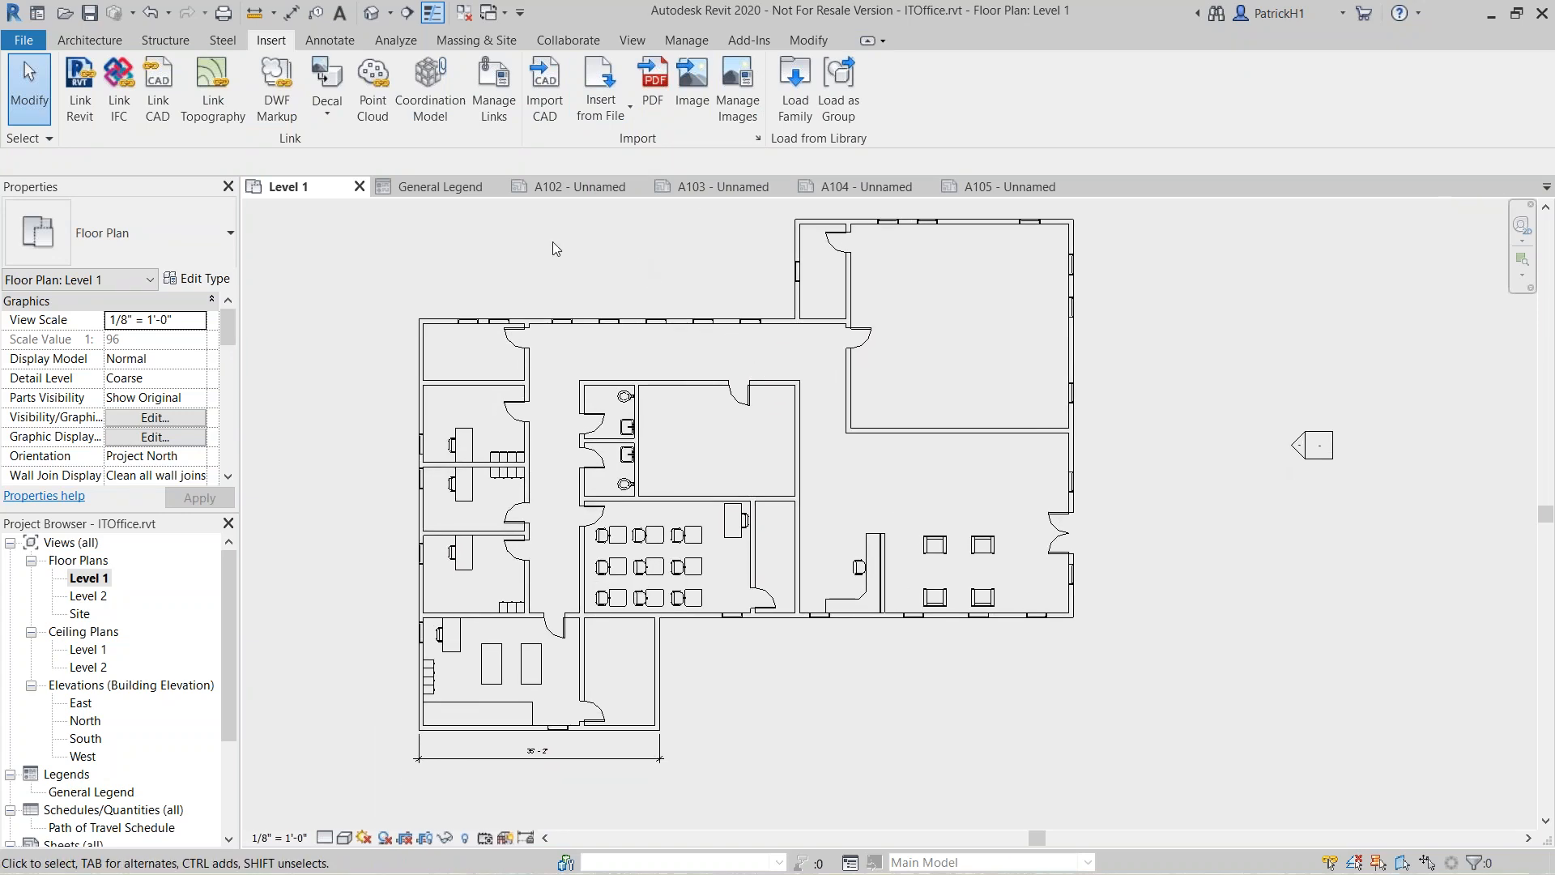
Review the Route Analysis Settings, including the categories ignored as obstacles and the analysis zone, and accept them
{"action": "left_click", "coordinate": [396, 41]}
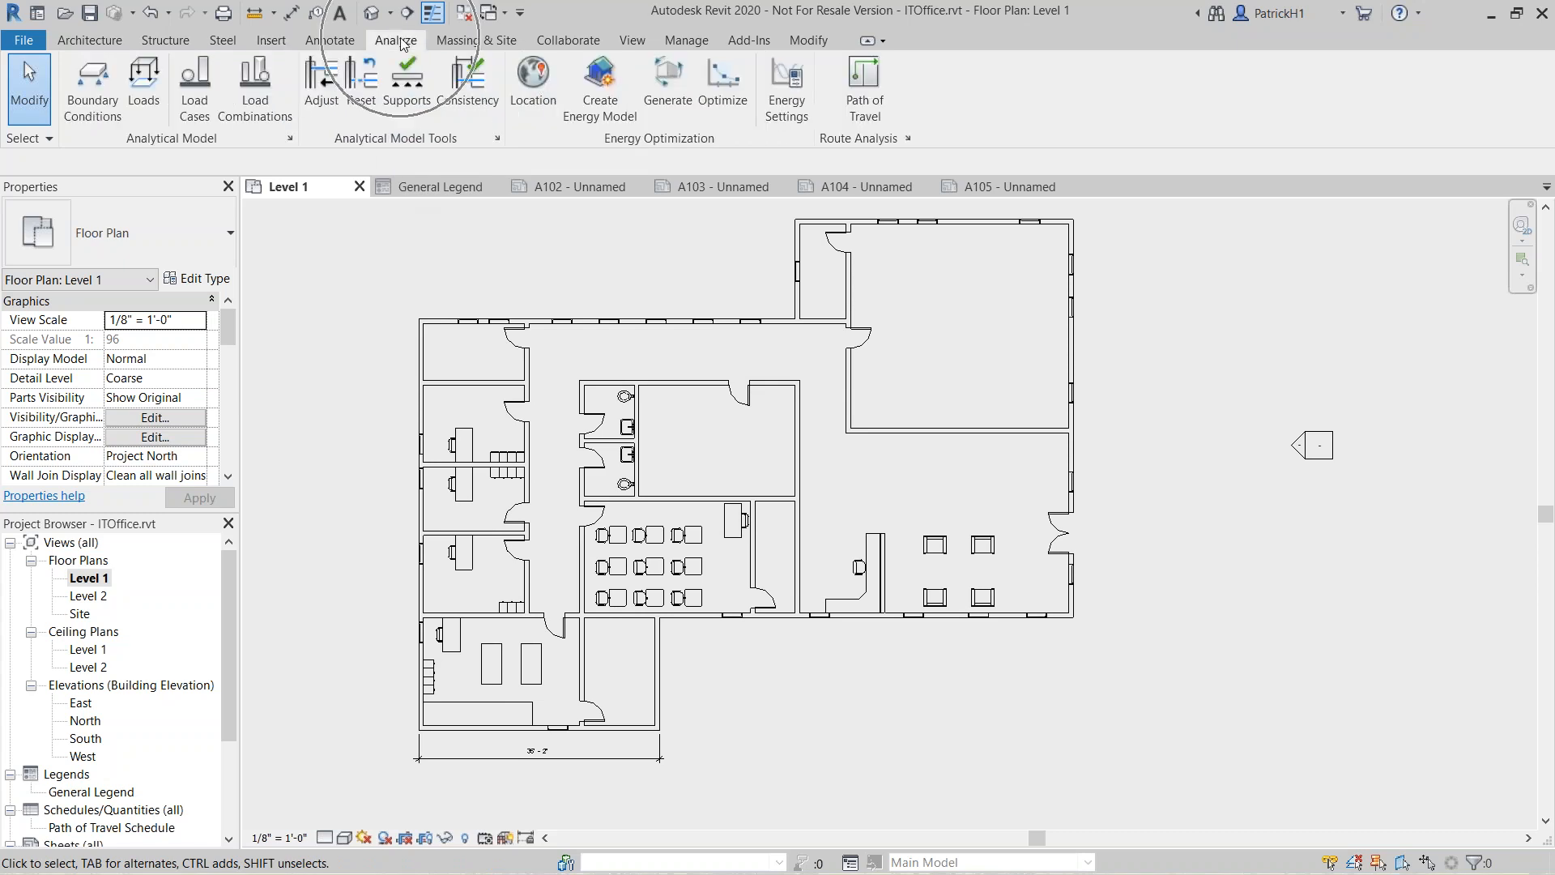
{"action": "left_click", "coordinate": [909, 139]}
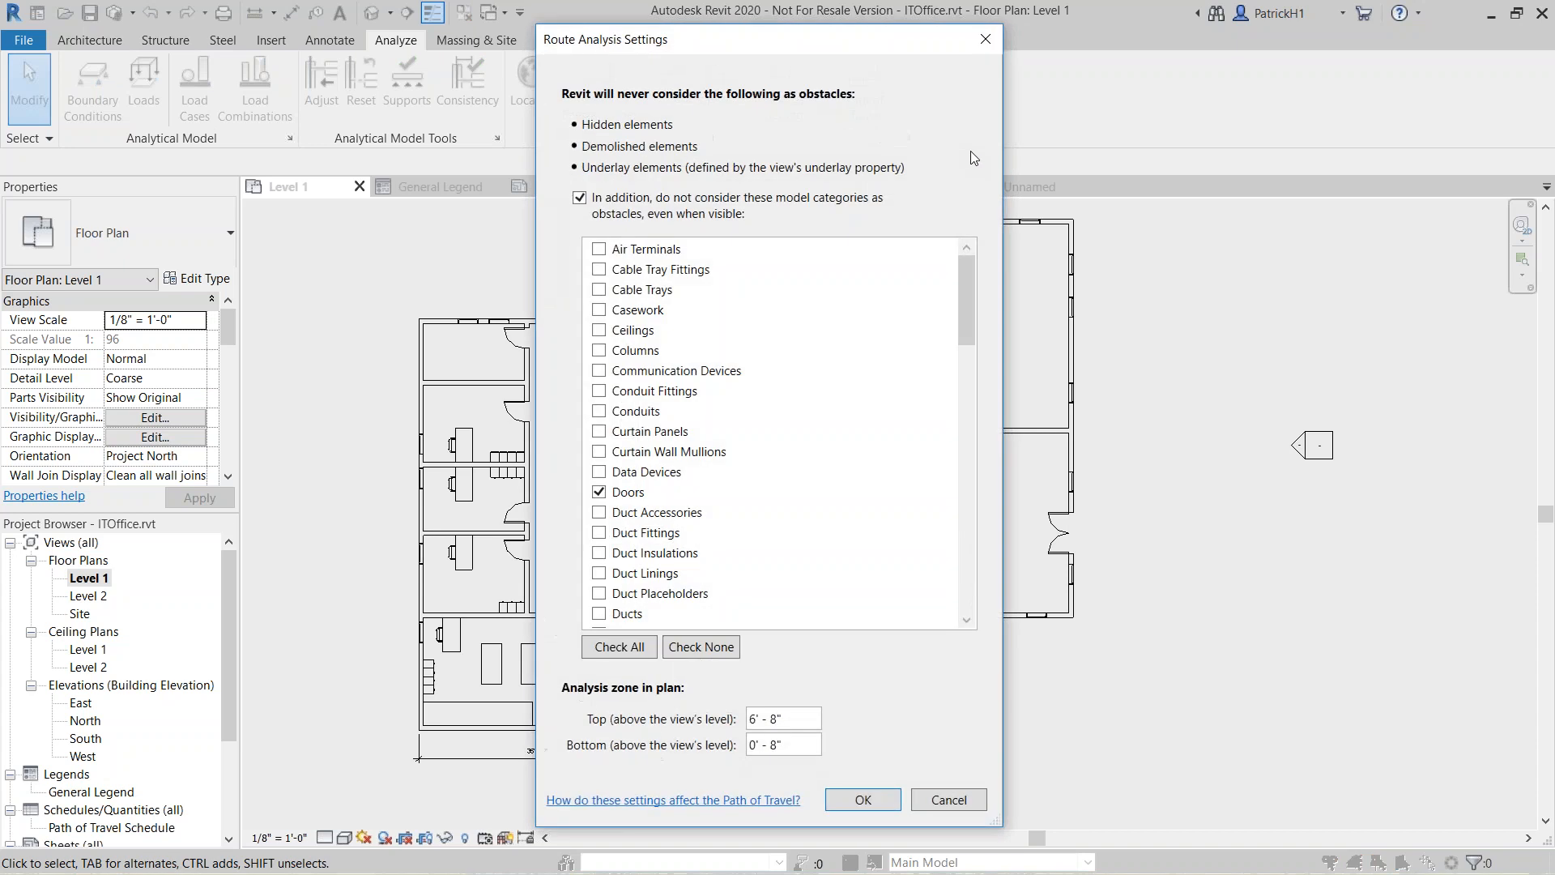
{"action": "left_click_drag", "start_coordinate": [894, 45], "coordinate": [1254, 56]}
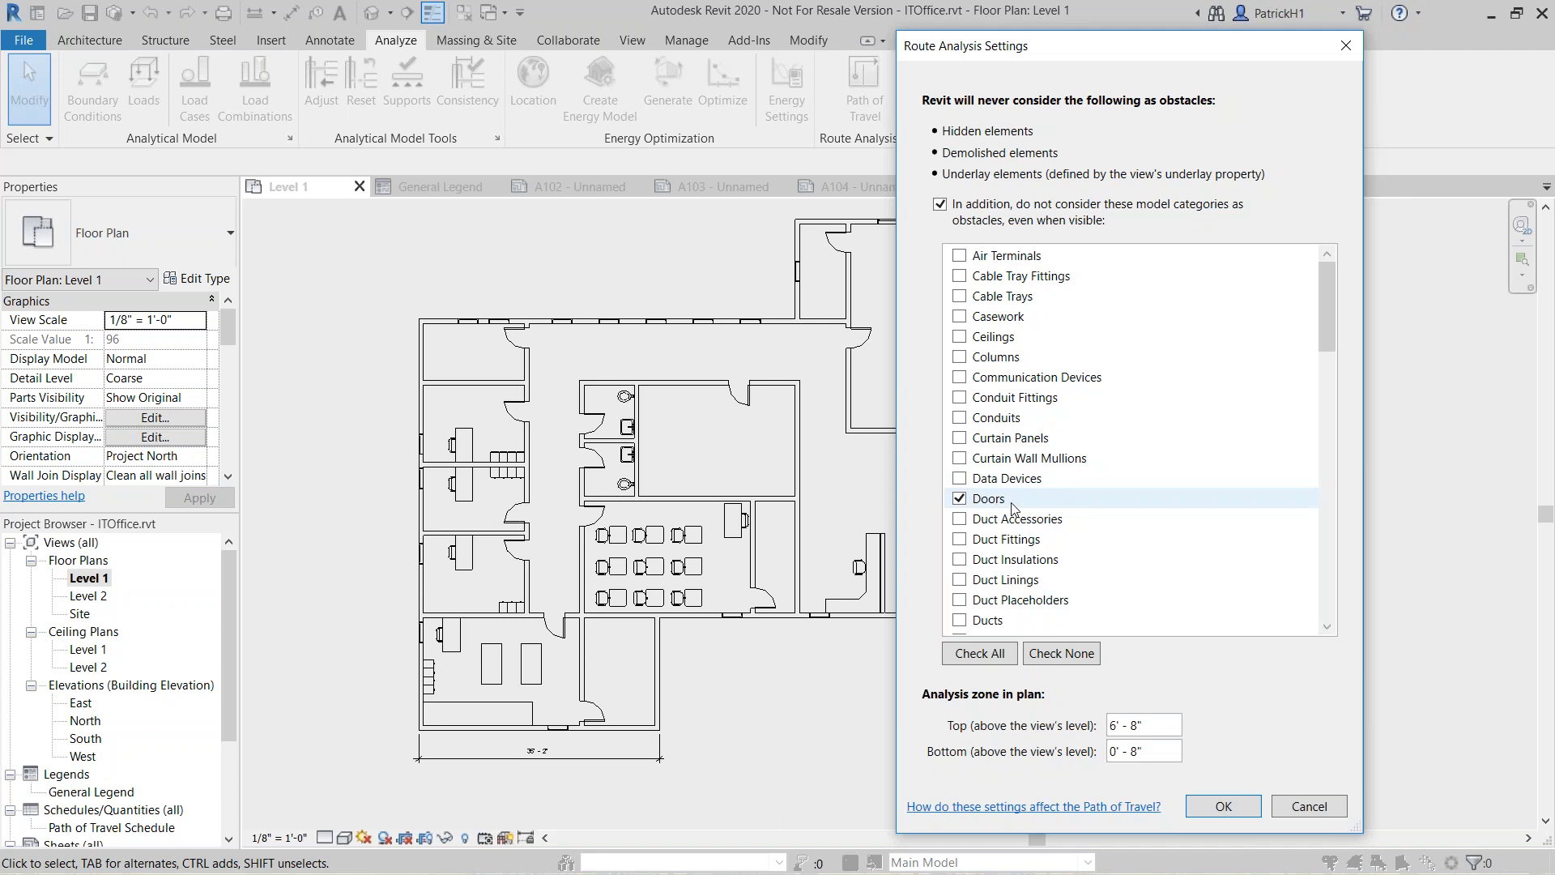
{"action": "left_click", "coordinate": [1222, 806]}
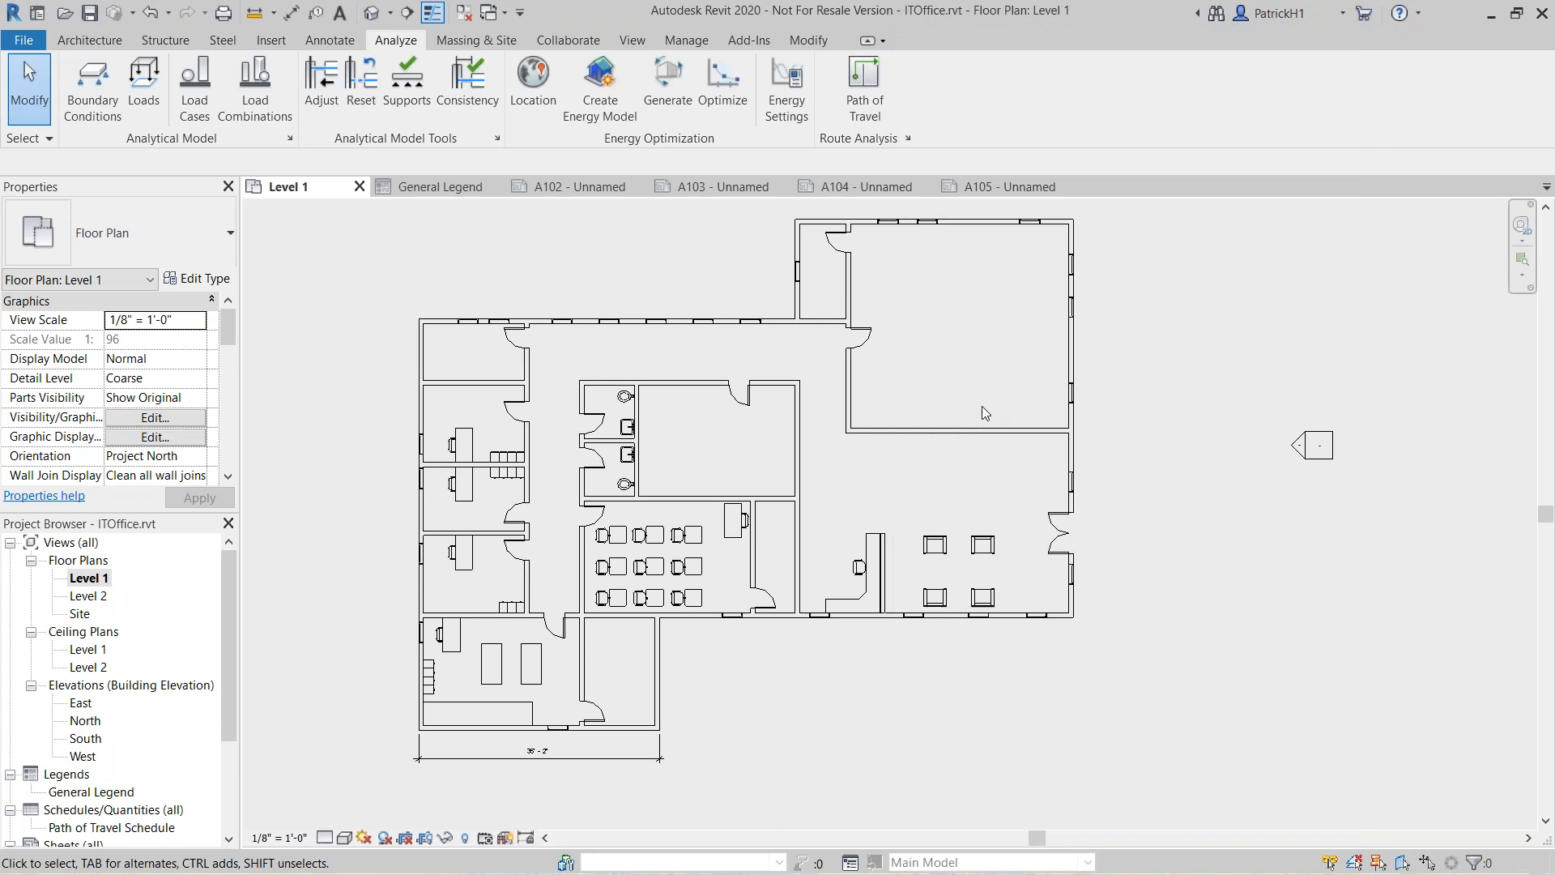
Place a path of travel from the lower-left room, beside the tables, to the double entrance doors on the building's right side
{"action": "left_click", "coordinate": [864, 88]}
{"action": "scroll", "coordinate": [486, 689], "scroll_direction": "up", "scroll_amount": 1}
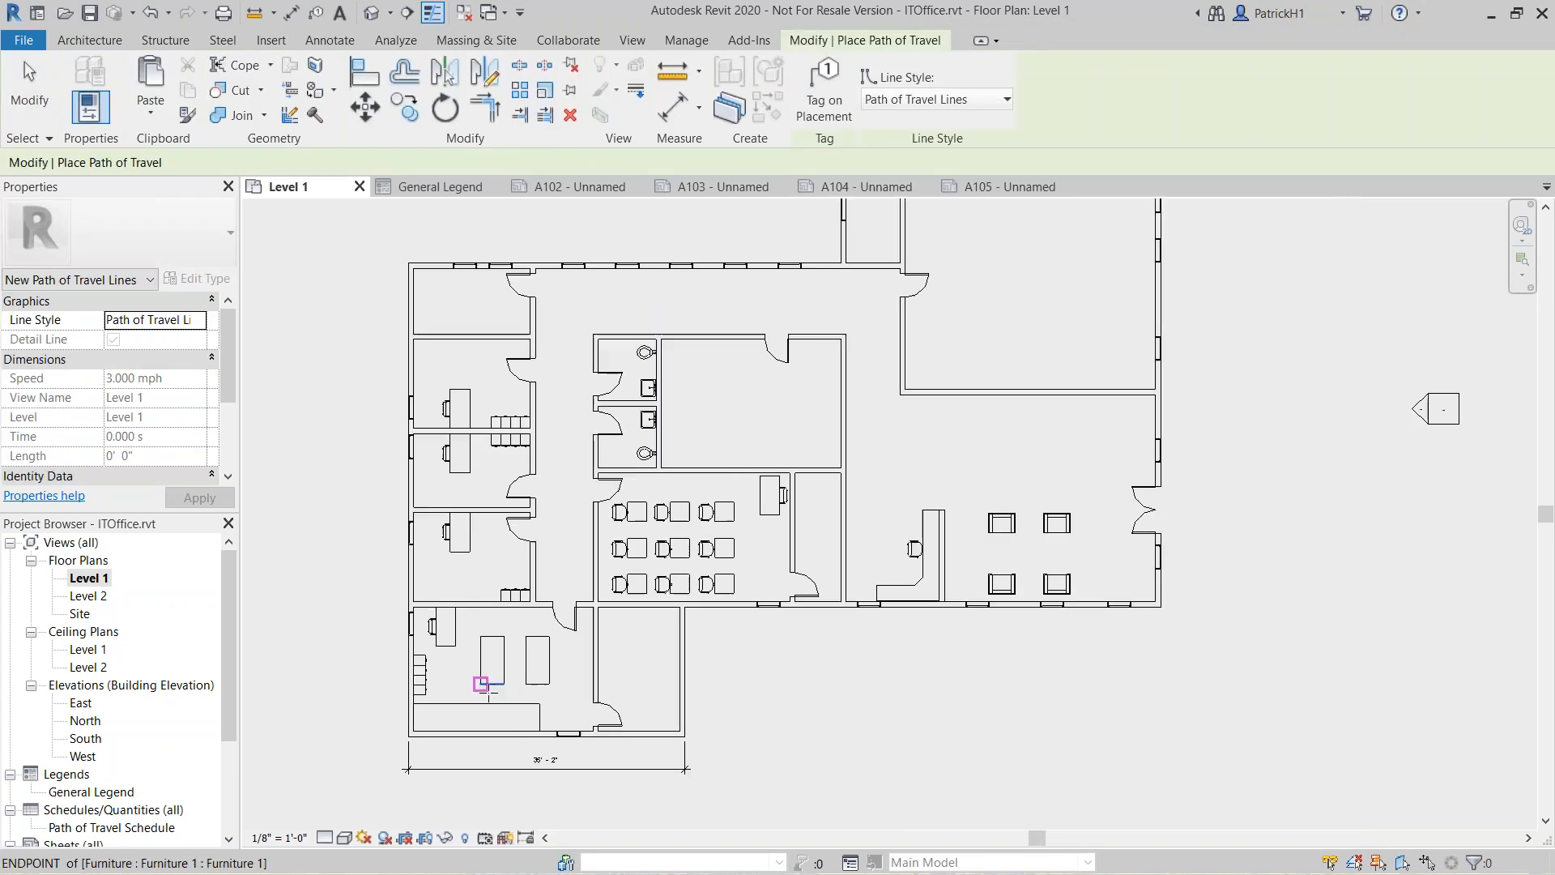
{"action": "scroll", "coordinate": [486, 688], "scroll_direction": "up", "scroll_amount": 2}
{"action": "left_click", "coordinate": [486, 689]}
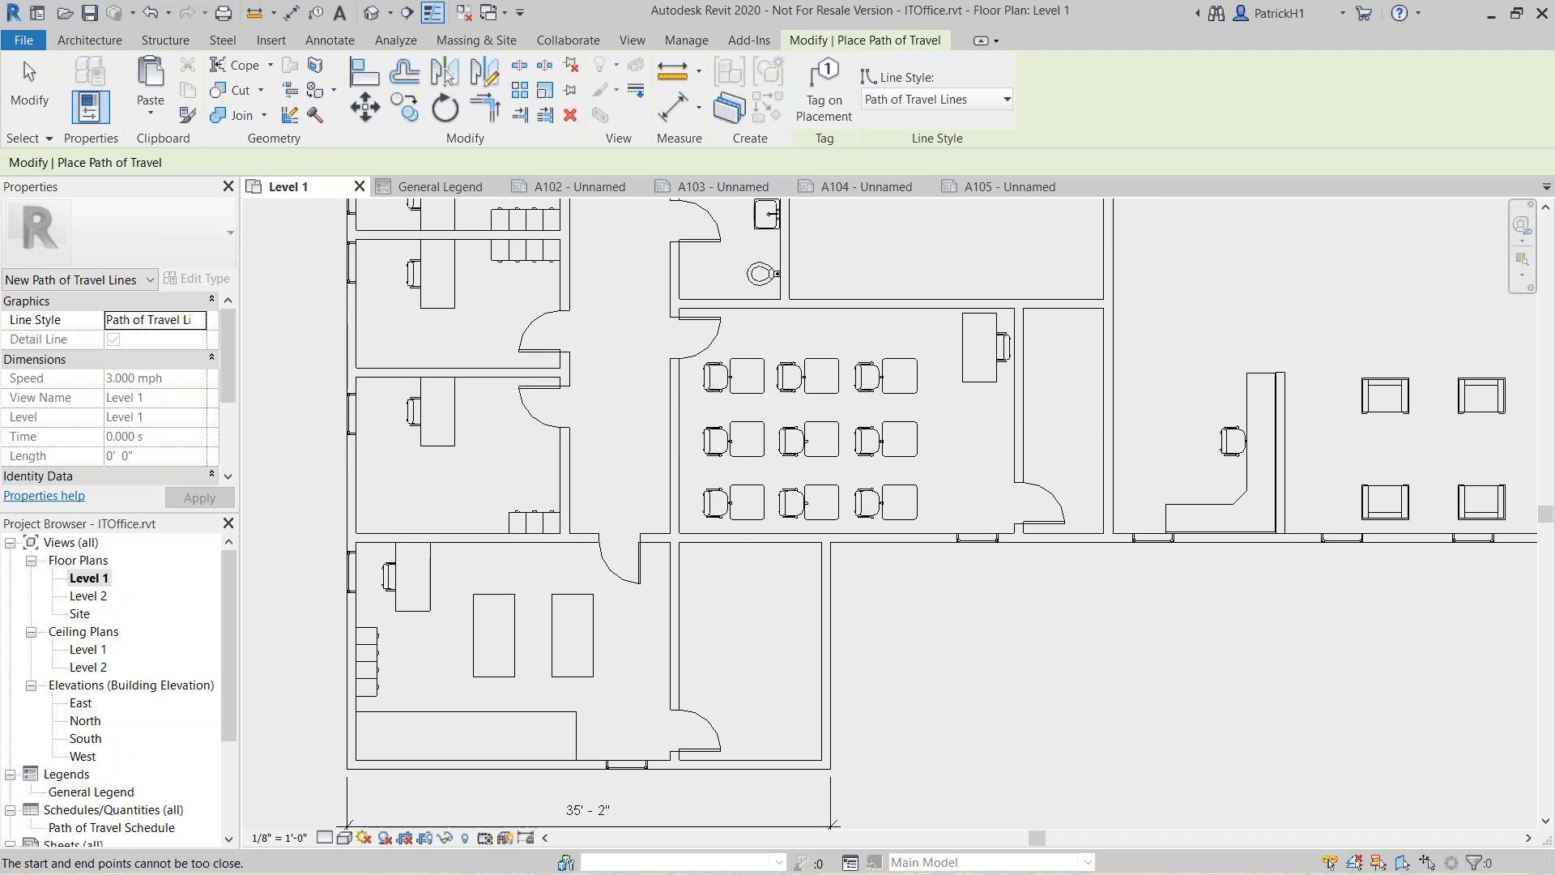
{"action": "scroll", "coordinate": [678, 572], "scroll_direction": "down", "scroll_amount": 3}
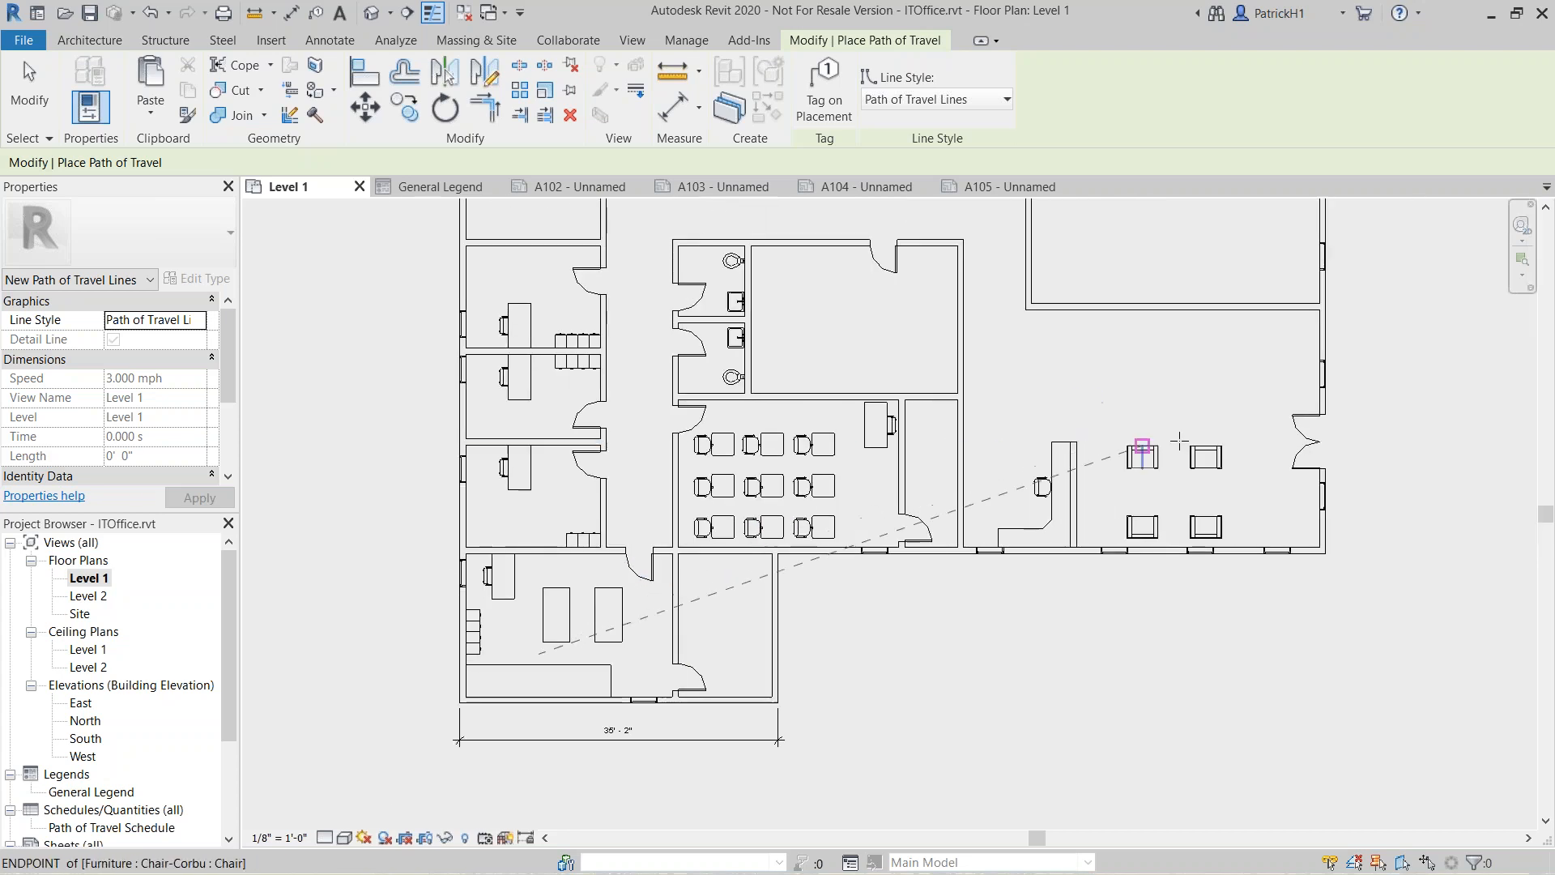
{"action": "left_click", "coordinate": [1326, 441]}
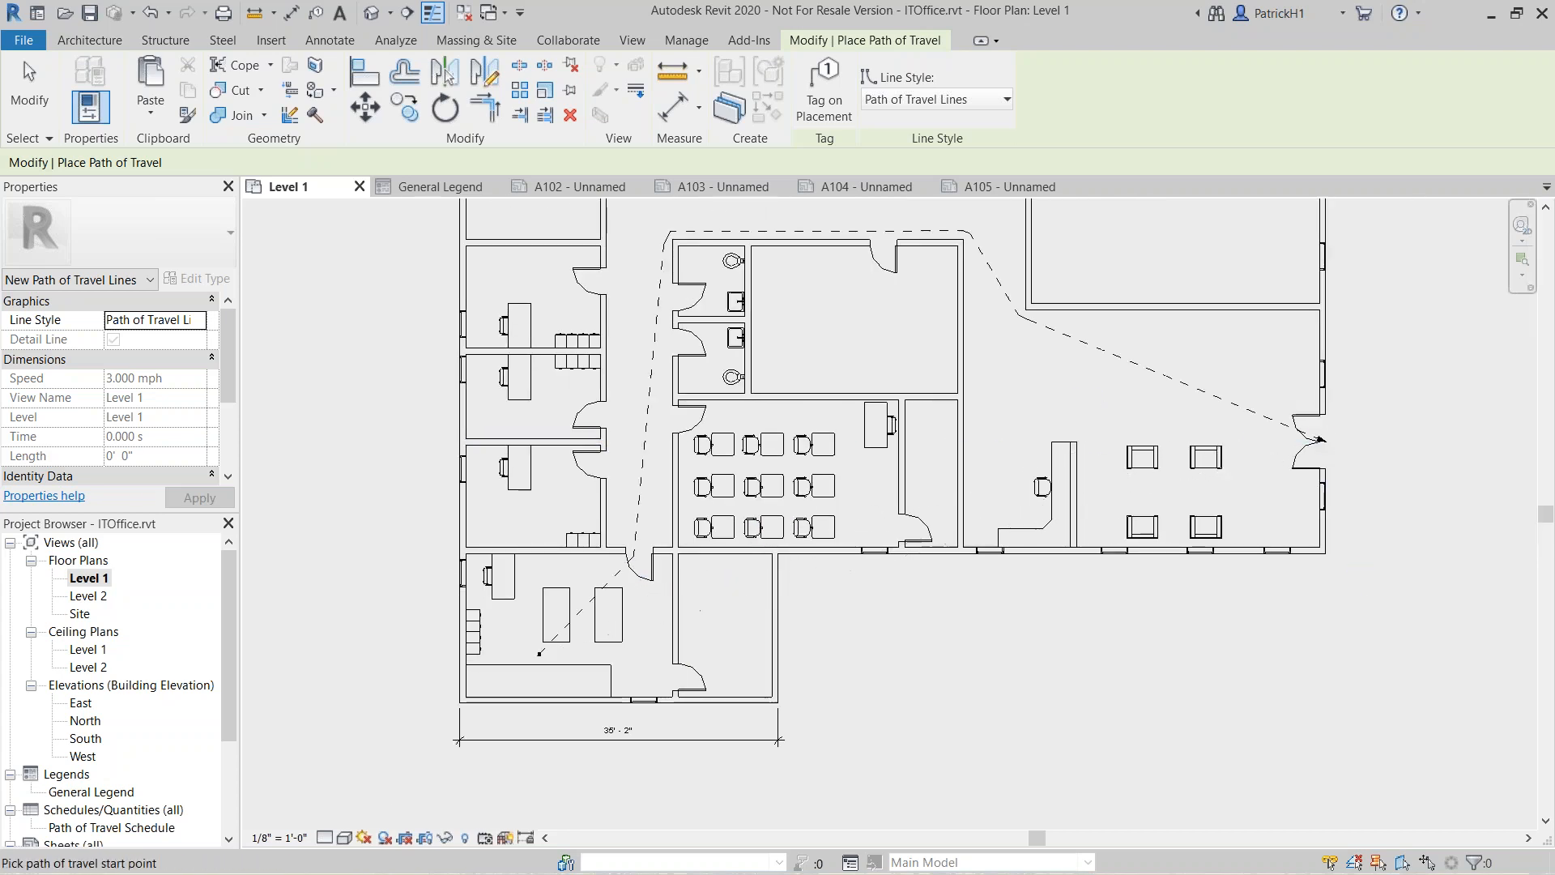
{"action": "middle_click_drag", "start_coordinate": [1205, 664], "coordinate": [1156, 709]}
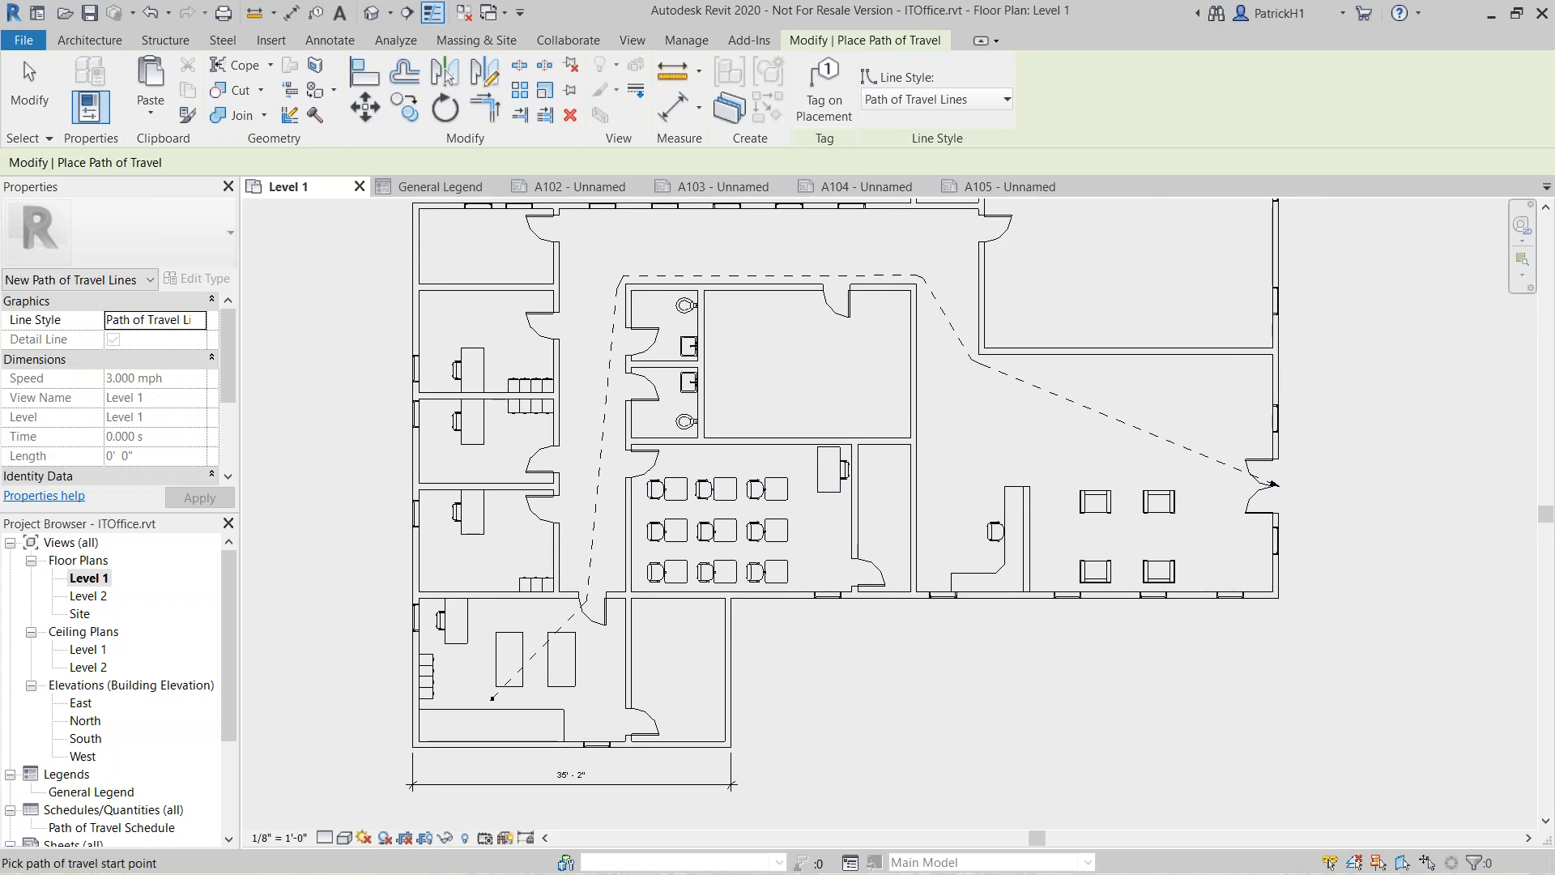
{"action": "key", "text": "Escape"}
{"action": "key", "text": "Escape"}
{"action": "middle_click_drag", "start_coordinate": [602, 544], "coordinate": [609, 544]}
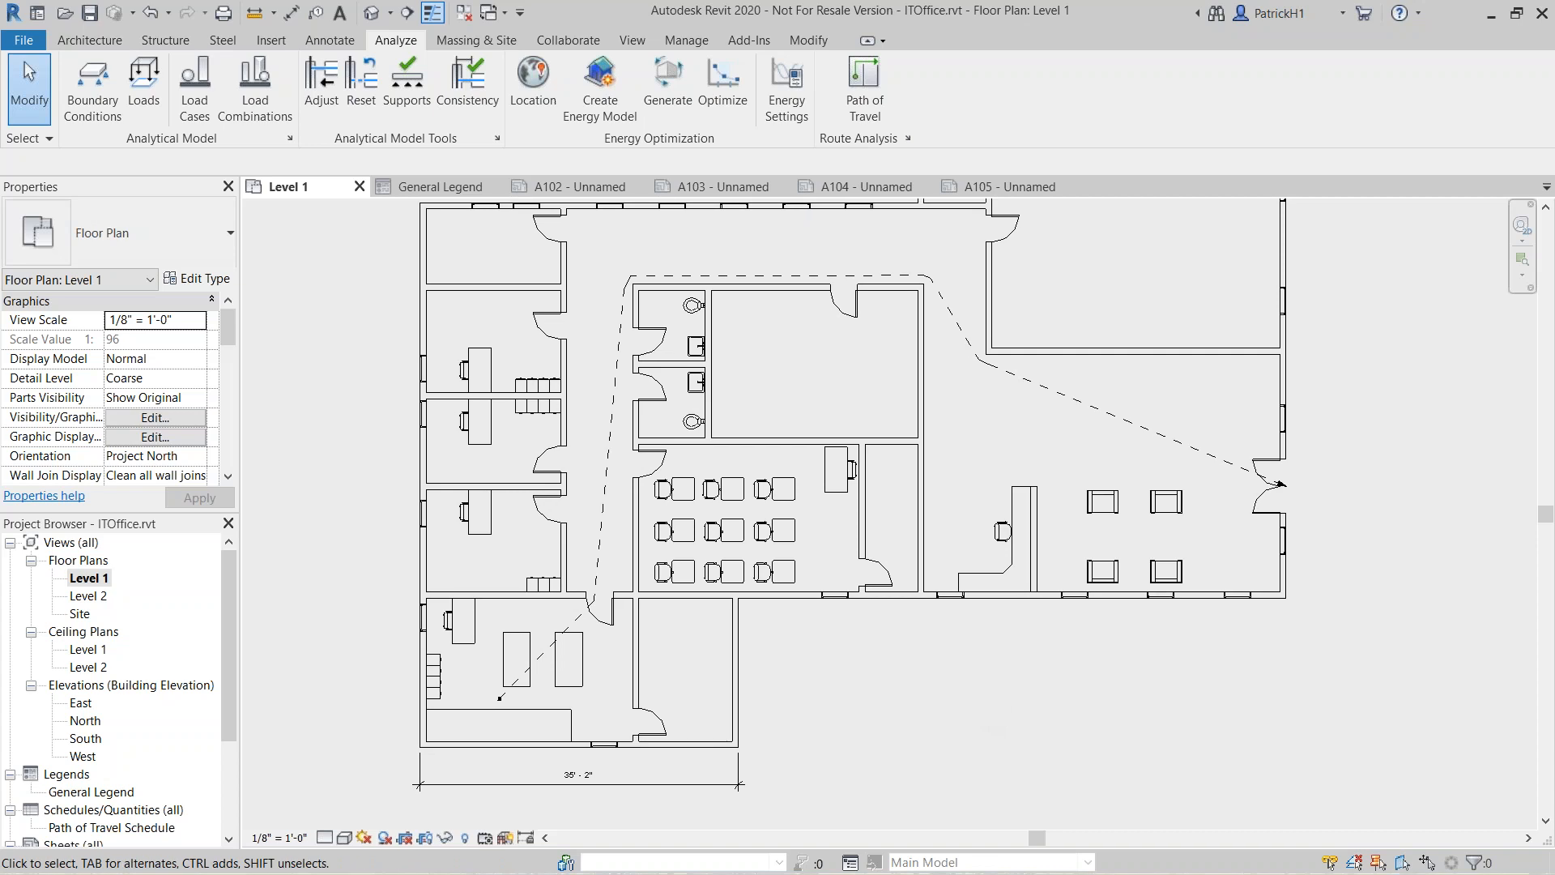
Select the new path of travel line and look through its available line styles without changing the assigned style
{"action": "left_click", "coordinate": [609, 502]}
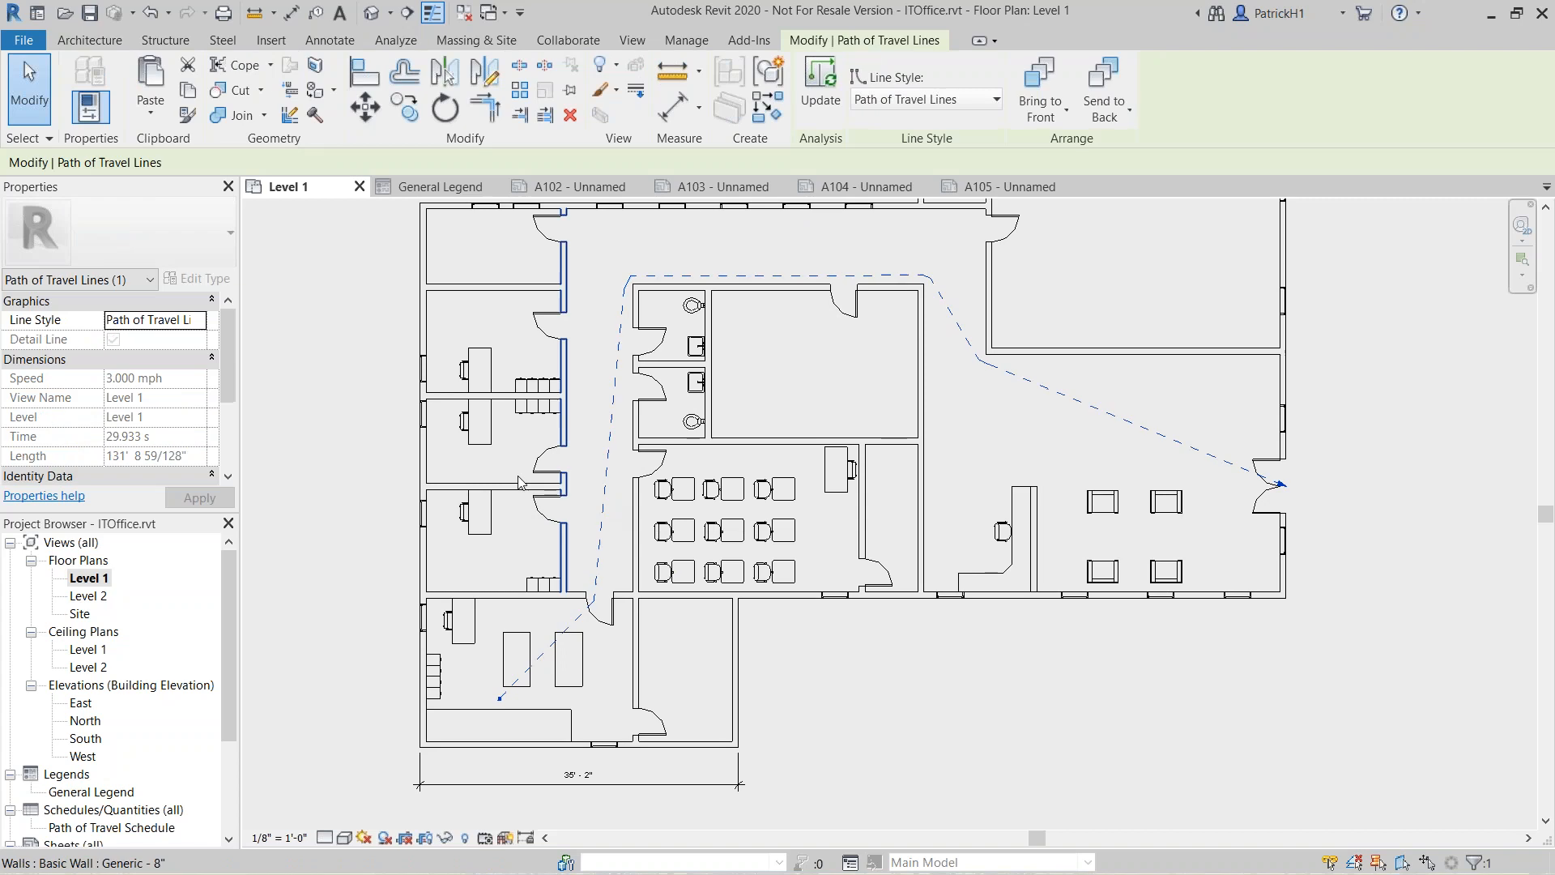
{"action": "left_click", "coordinate": [202, 324]}
{"action": "left_click", "coordinate": [200, 321]}
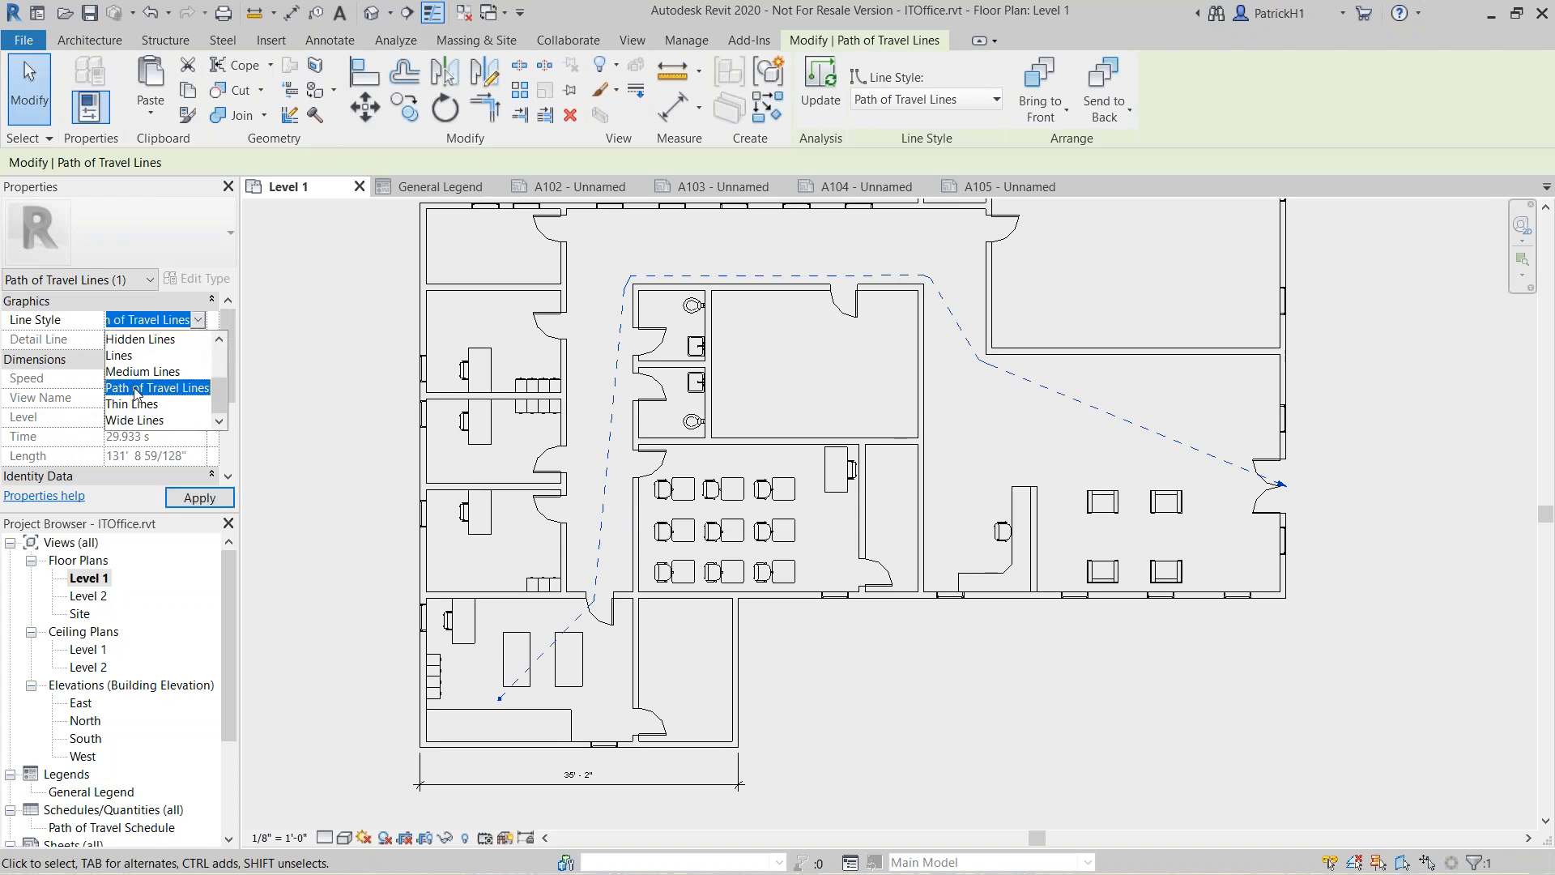
{"action": "left_click", "coordinate": [324, 378]}
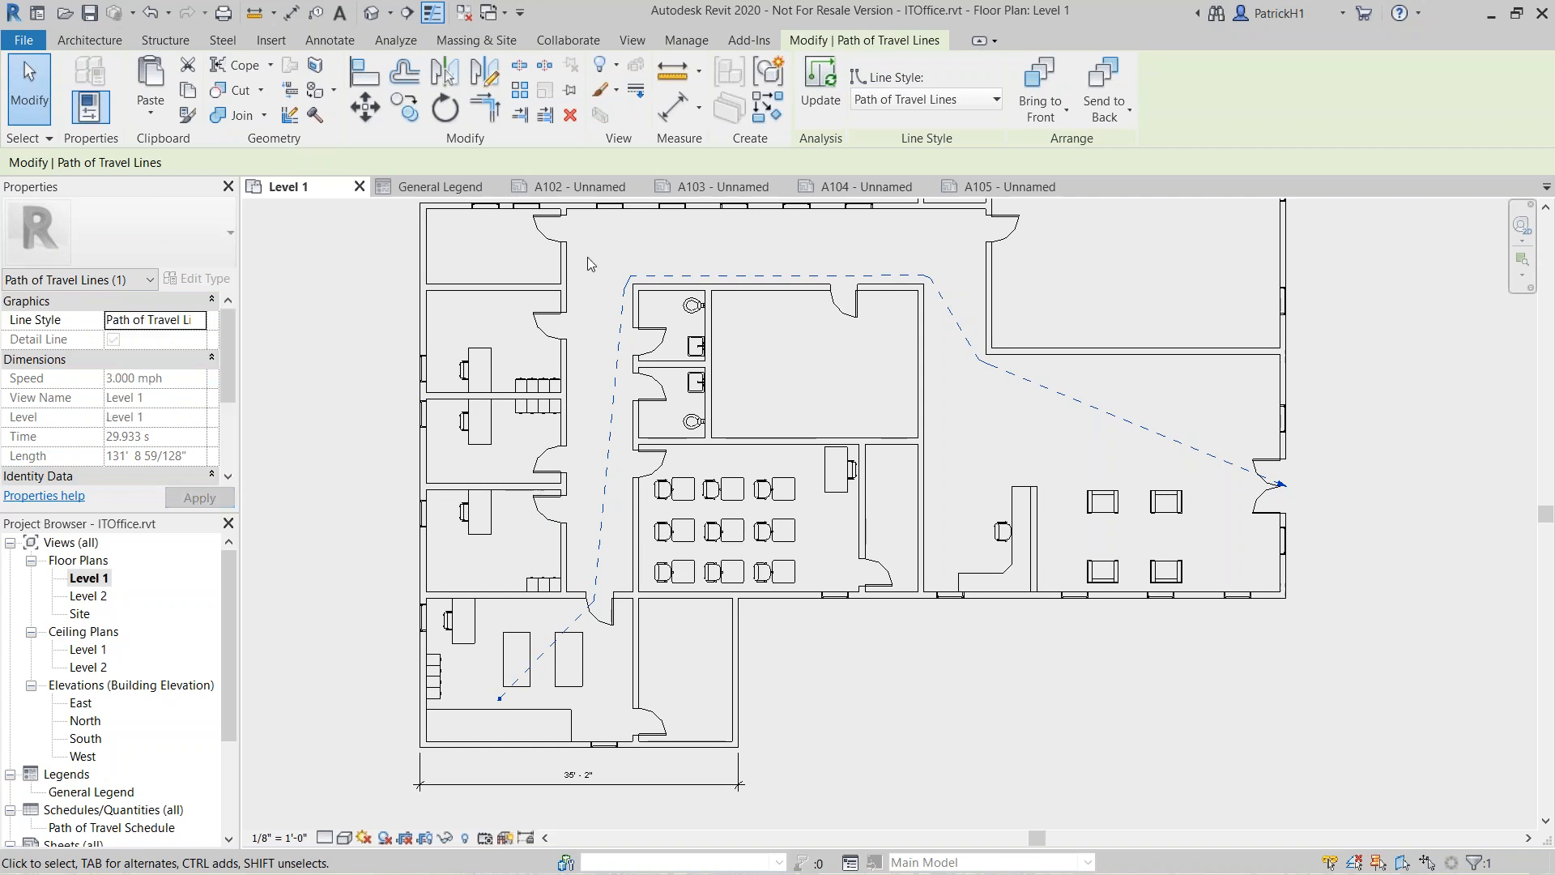
{"action": "key", "text": "Escape"}
Check the weight, color and pattern defined for Path of Travel Lines in the project's Line Styles
{"action": "left_click", "coordinate": [694, 42]}
{"action": "left_click", "coordinate": [679, 100]}
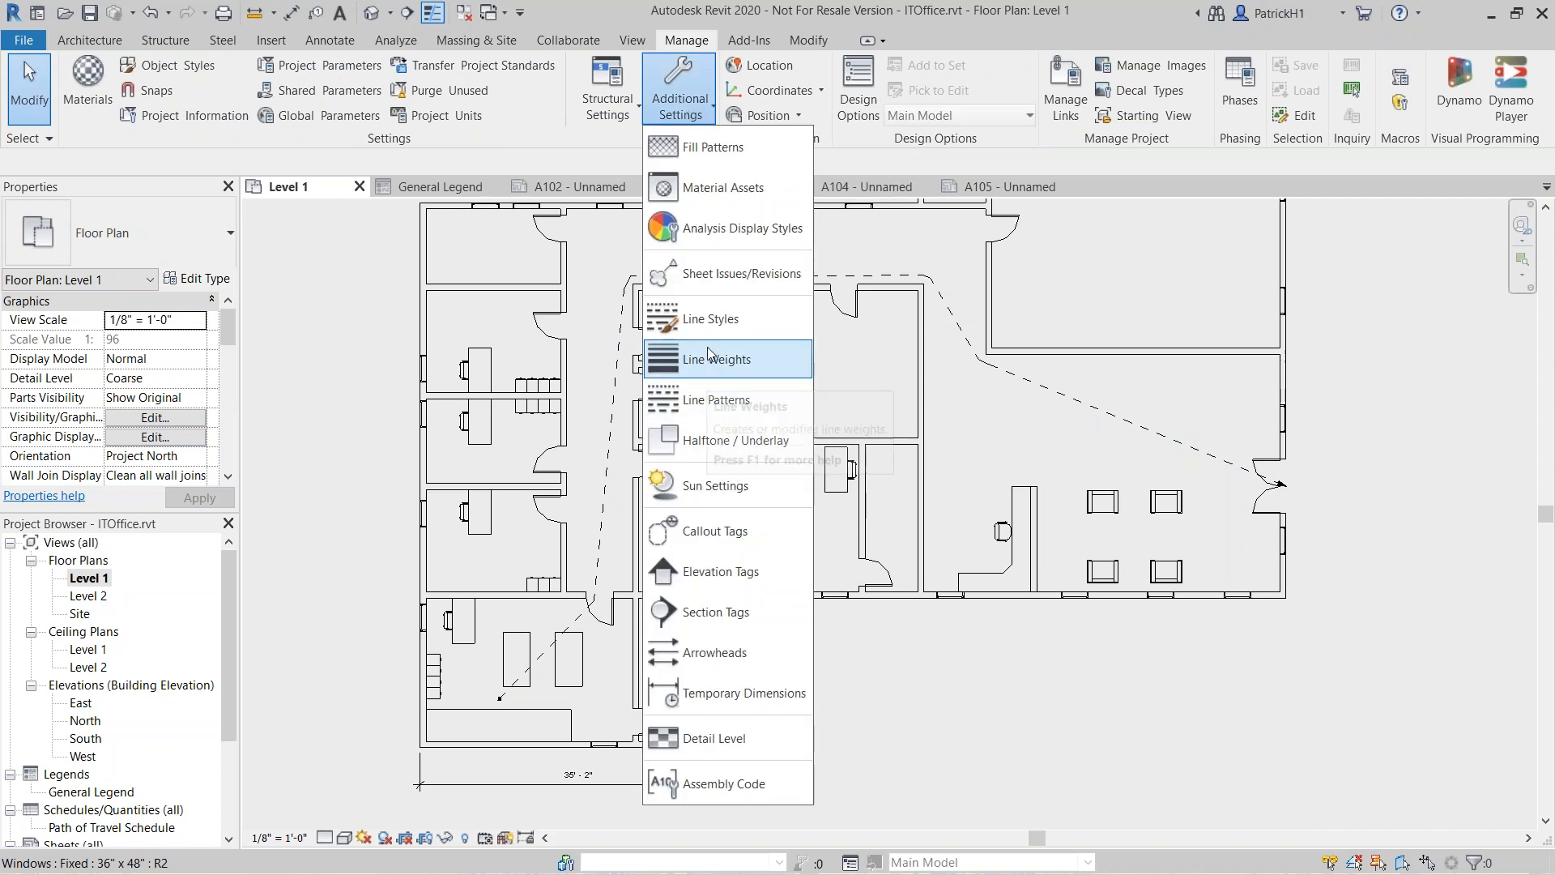
{"action": "left_click", "coordinate": [696, 322]}
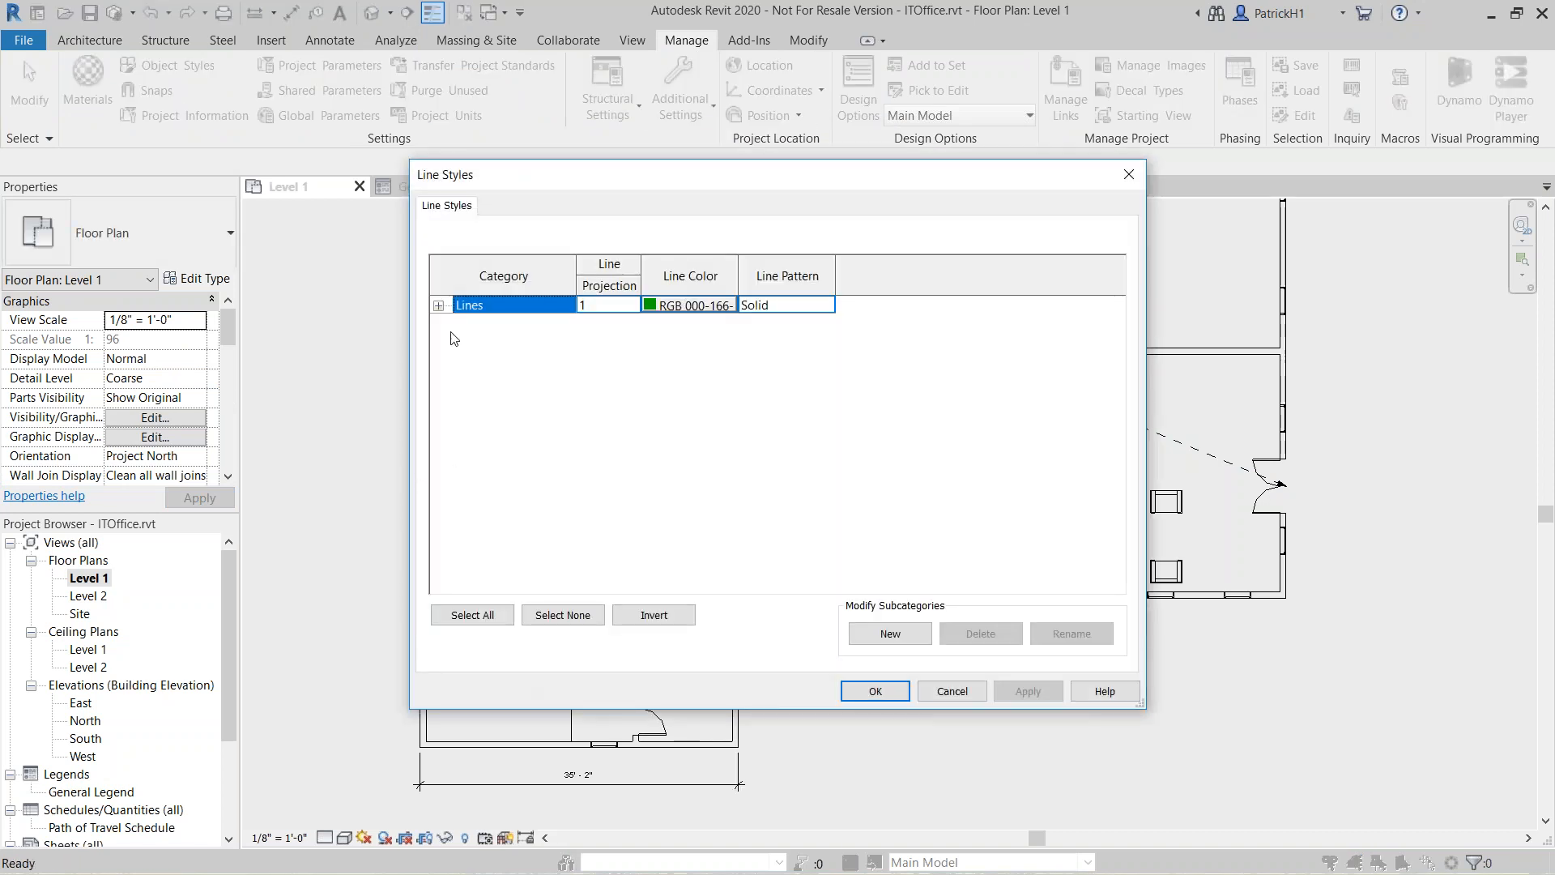
{"action": "left_click", "coordinate": [438, 306]}
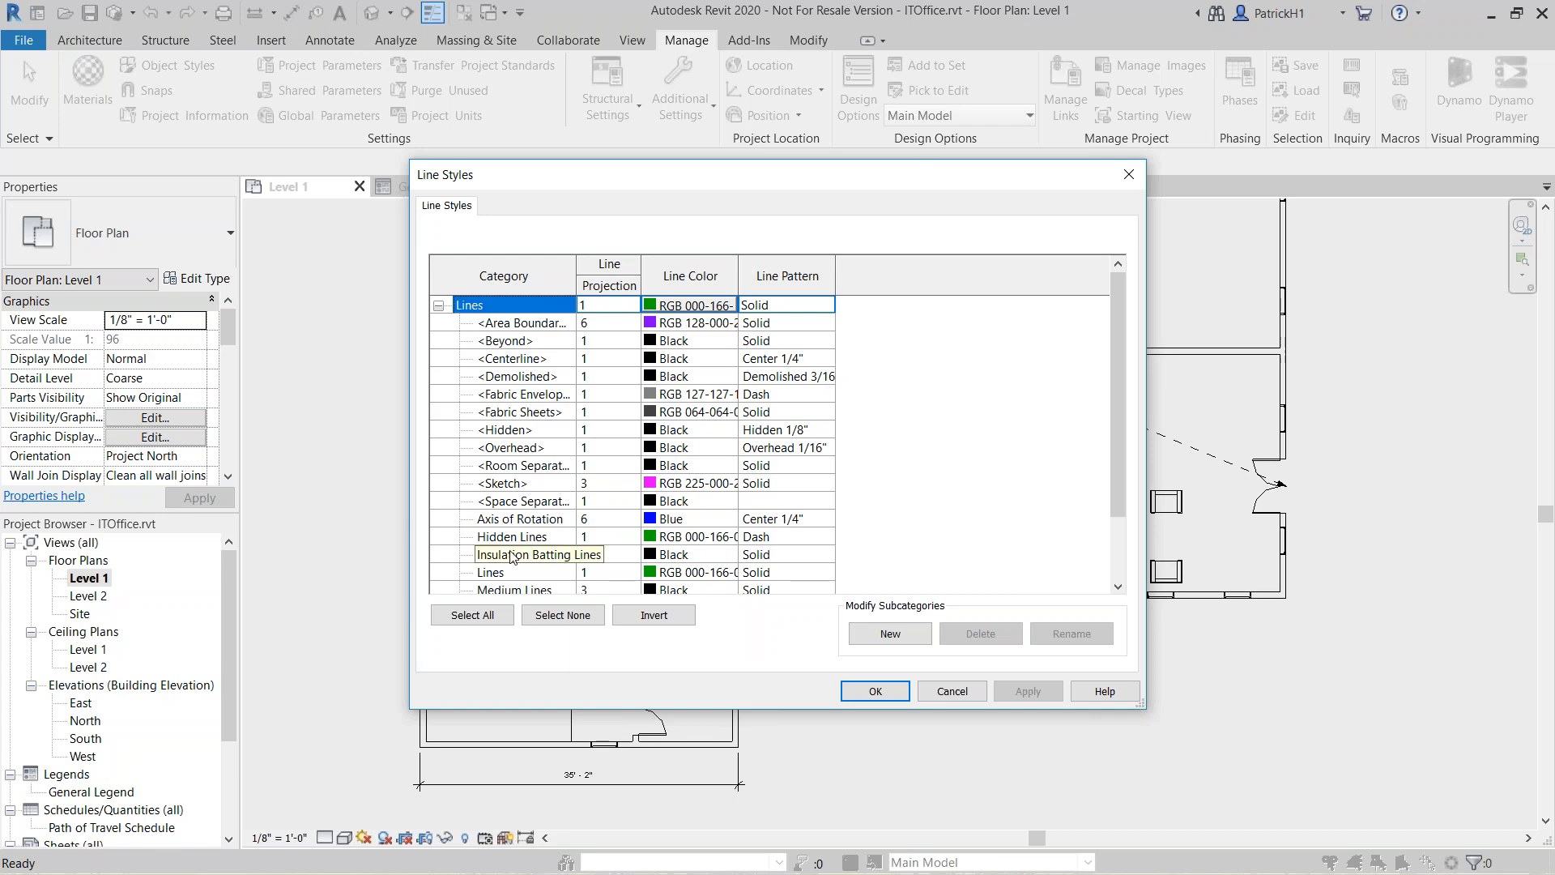
{"action": "scroll", "coordinate": [511, 556], "scroll_direction": "down", "scroll_amount": 1}
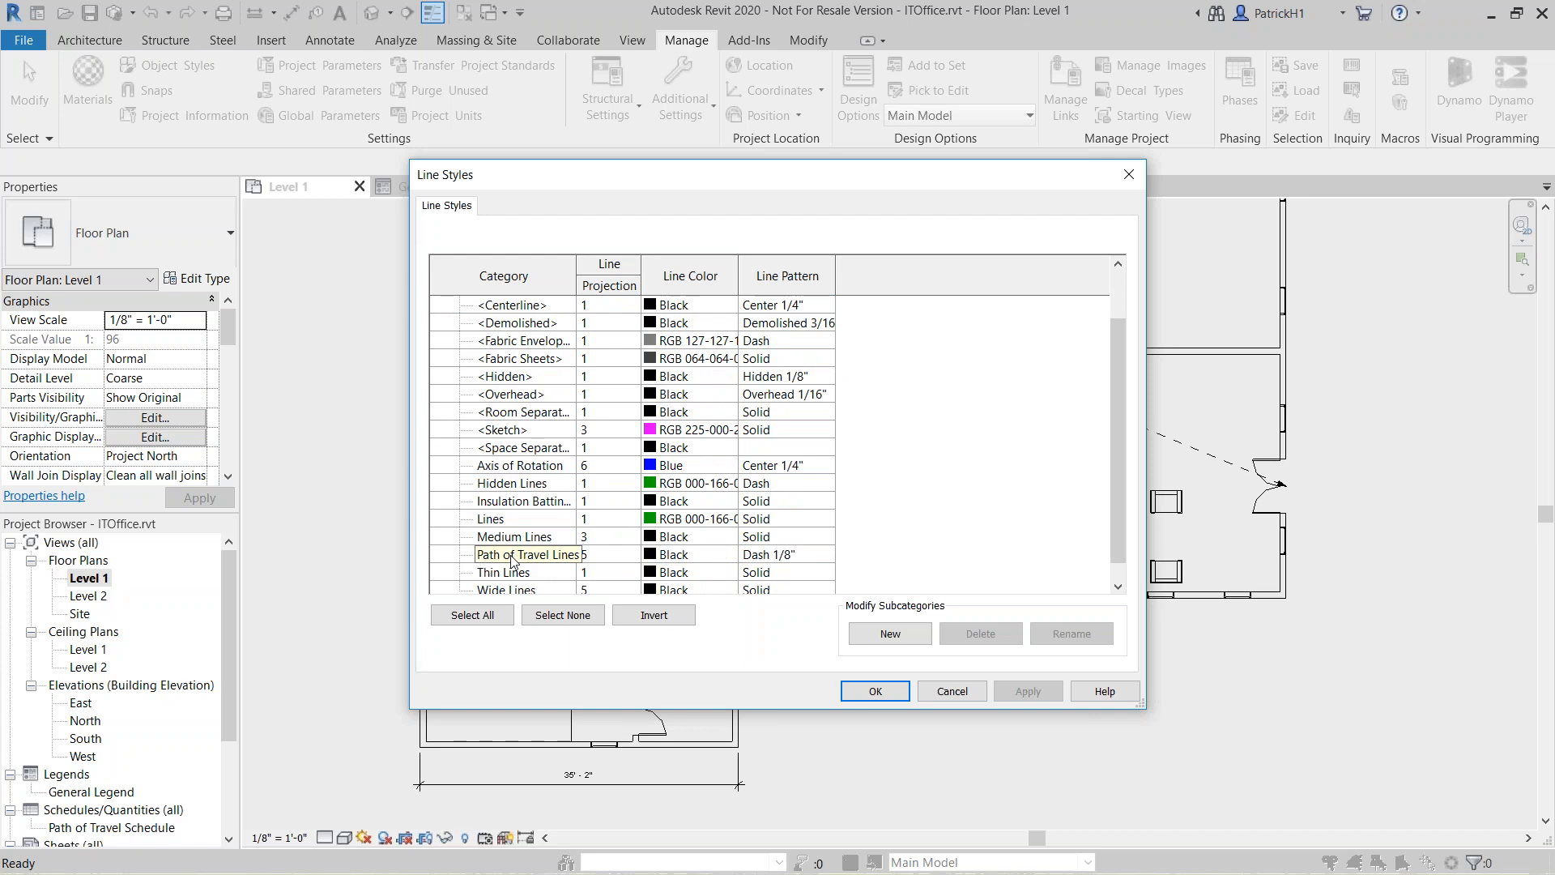
{"action": "left_click", "coordinate": [875, 691]}
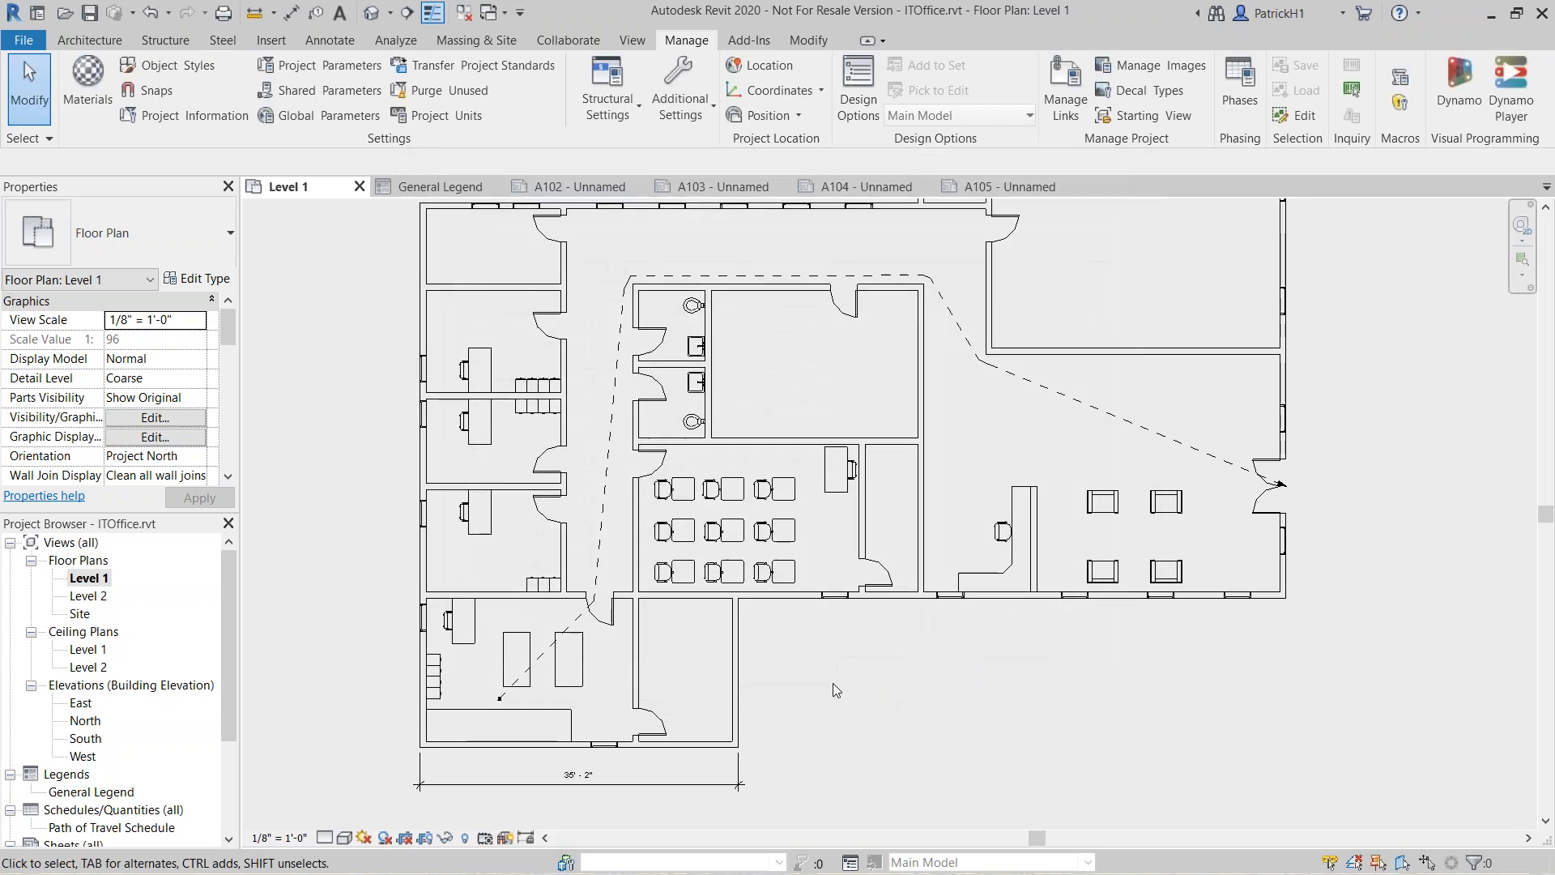
Examine the path of travel's dimensions and identity data, including time, length, rooms and Mark, and deselect it
{"action": "left_click", "coordinate": [602, 503]}
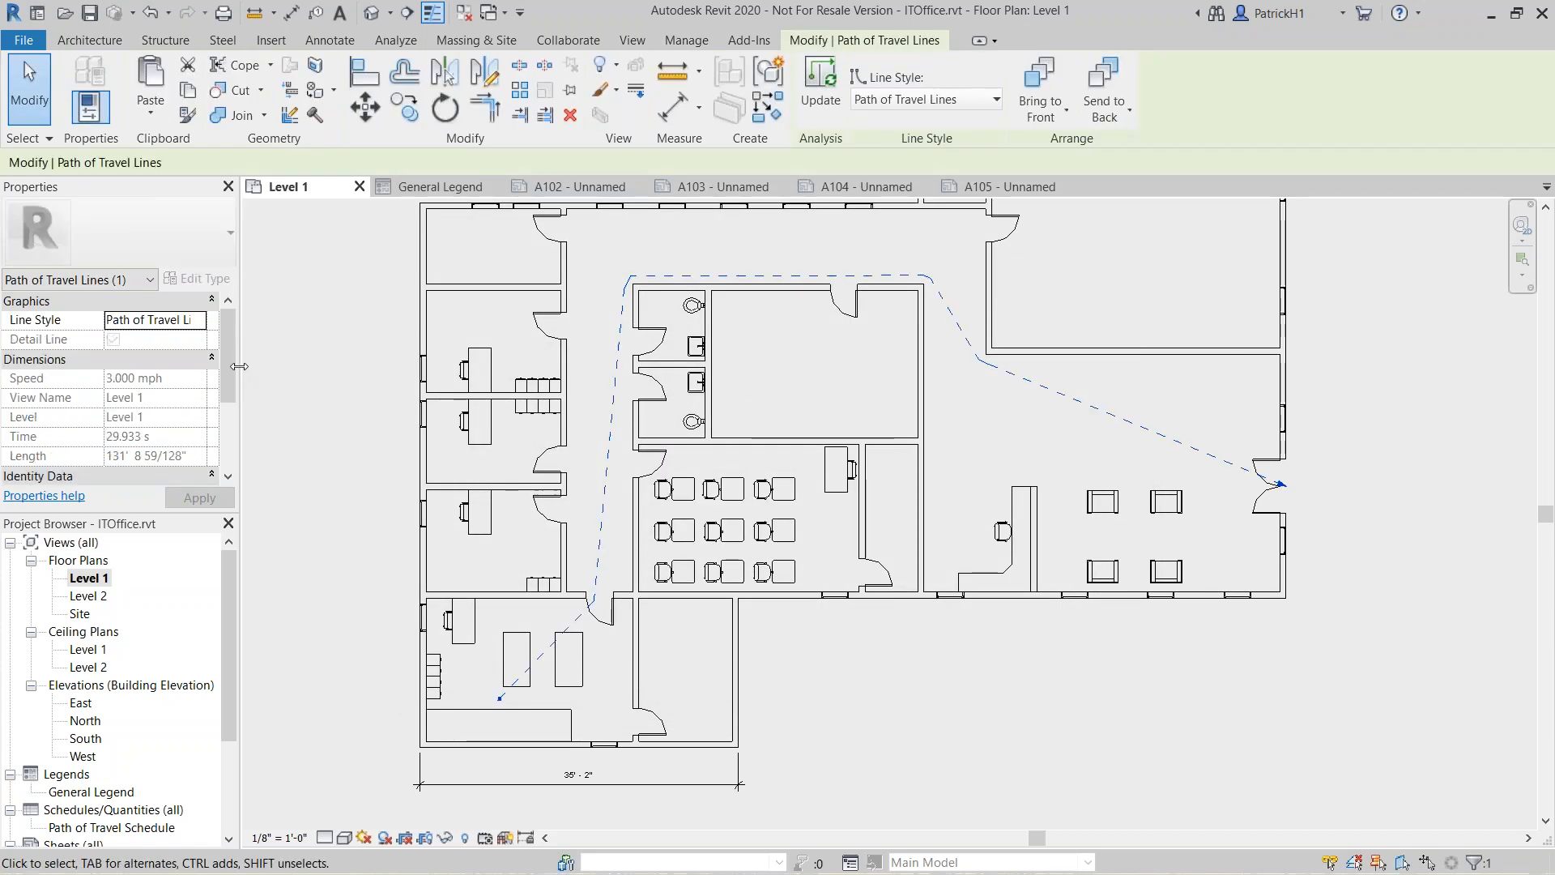
{"action": "scroll", "coordinate": [225, 373], "scroll_direction": "down", "scroll_amount": 1}
{"action": "scroll", "coordinate": [225, 373], "scroll_direction": "down", "scroll_amount": 3}
{"action": "left_click", "coordinate": [118, 436]}
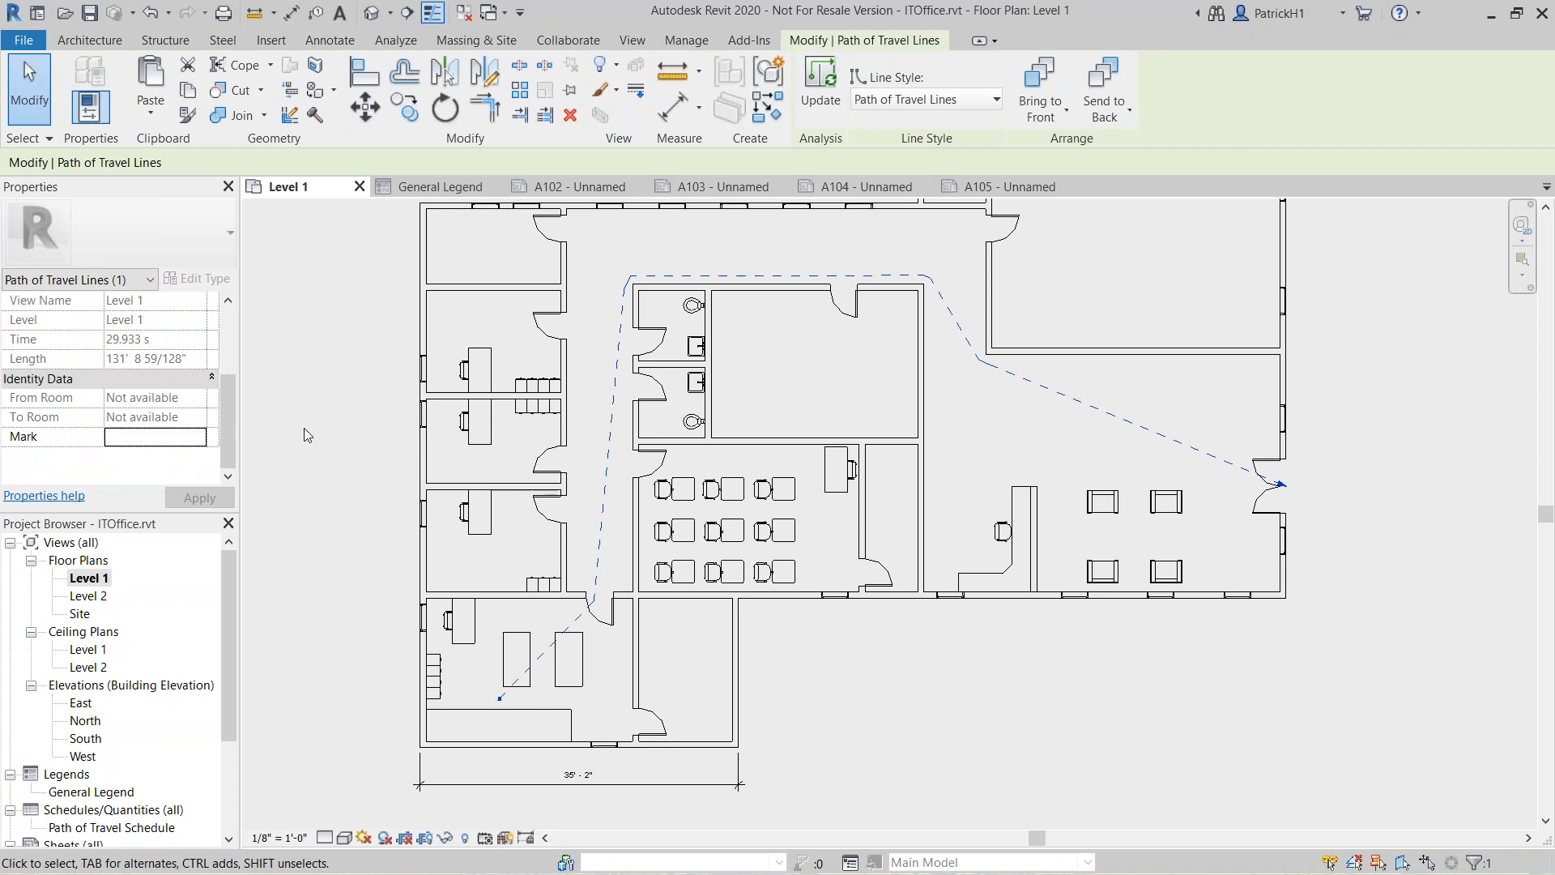
{"action": "left_click", "coordinate": [318, 407]}
Place a second path of travel from the small upper room to the double entrance doors
{"action": "middle_click_drag", "start_coordinate": [524, 181], "coordinate": [522, 246]}
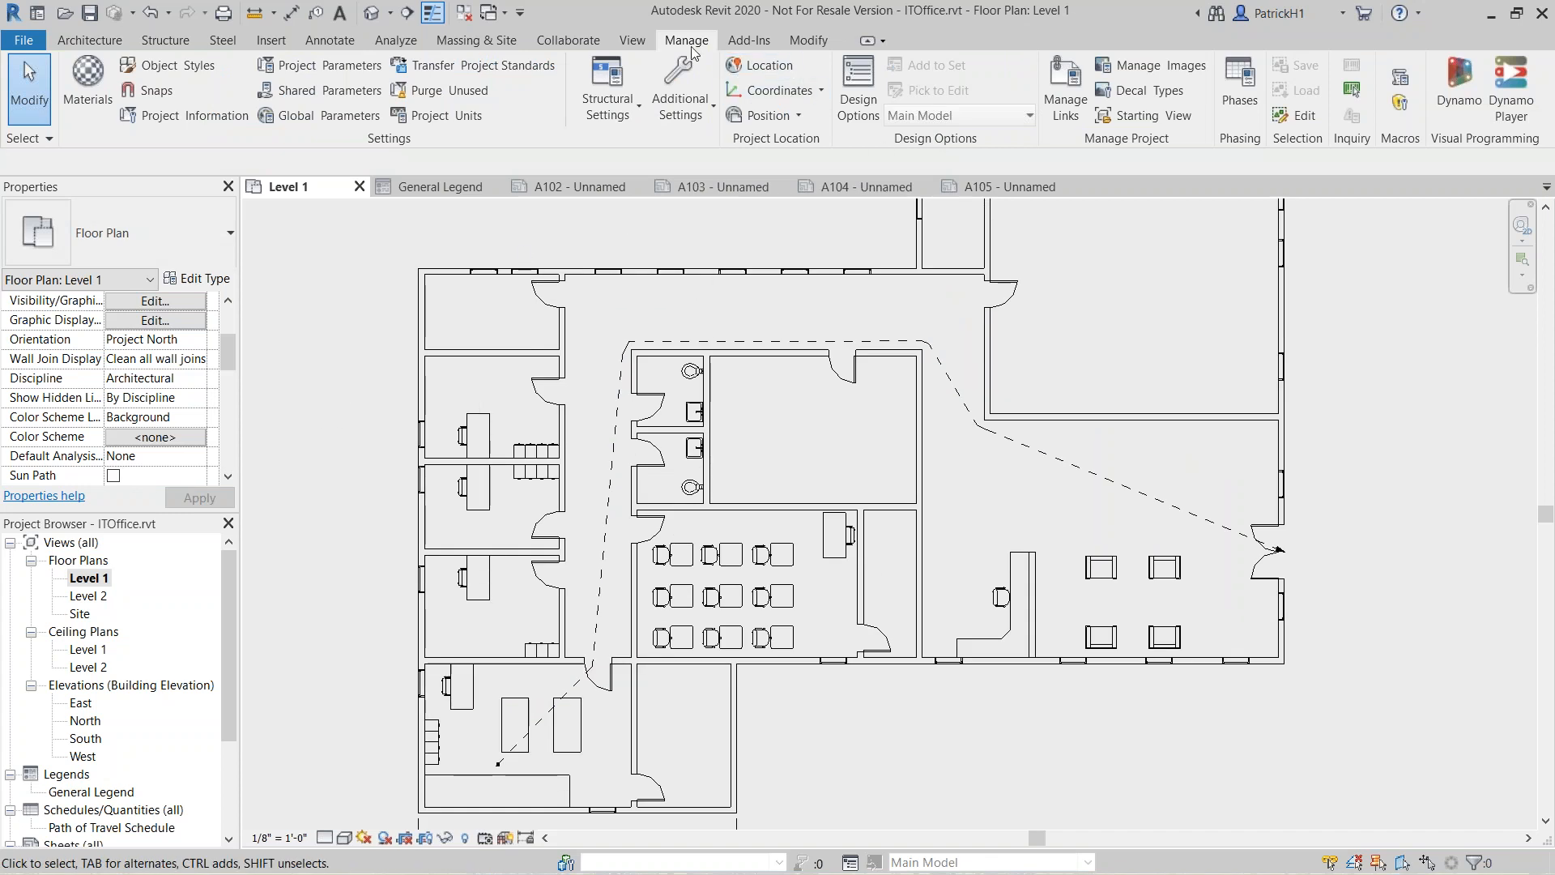
{"action": "left_click", "coordinate": [396, 39]}
{"action": "left_click", "coordinate": [863, 89]}
{"action": "middle_click_drag", "start_coordinate": [974, 277], "coordinate": [856, 400]}
{"action": "left_click", "coordinate": [826, 311]}
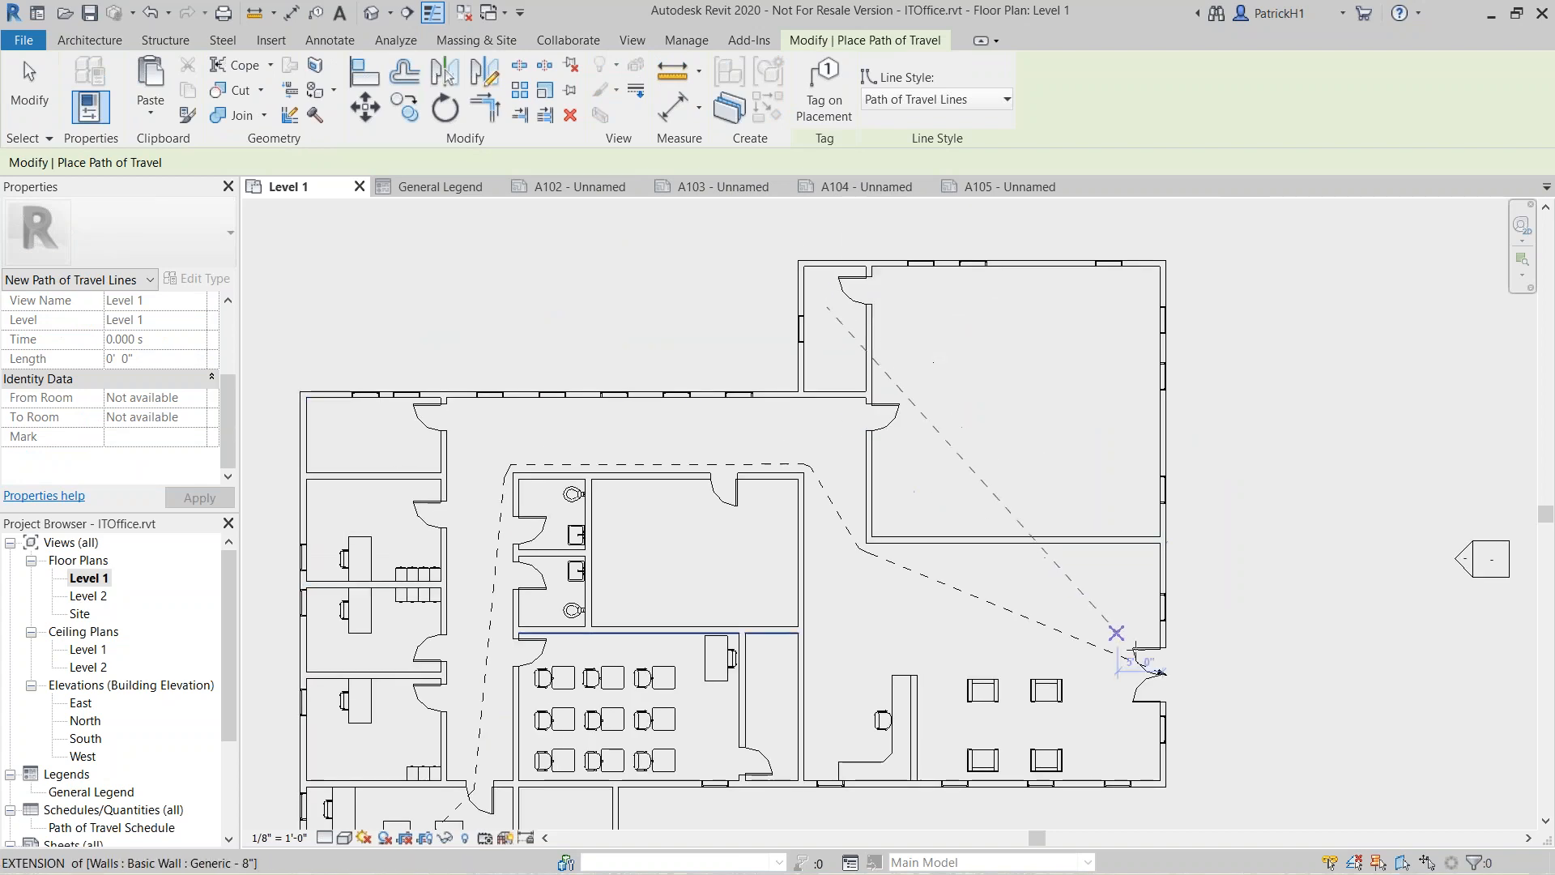
{"action": "left_click", "coordinate": [1166, 674]}
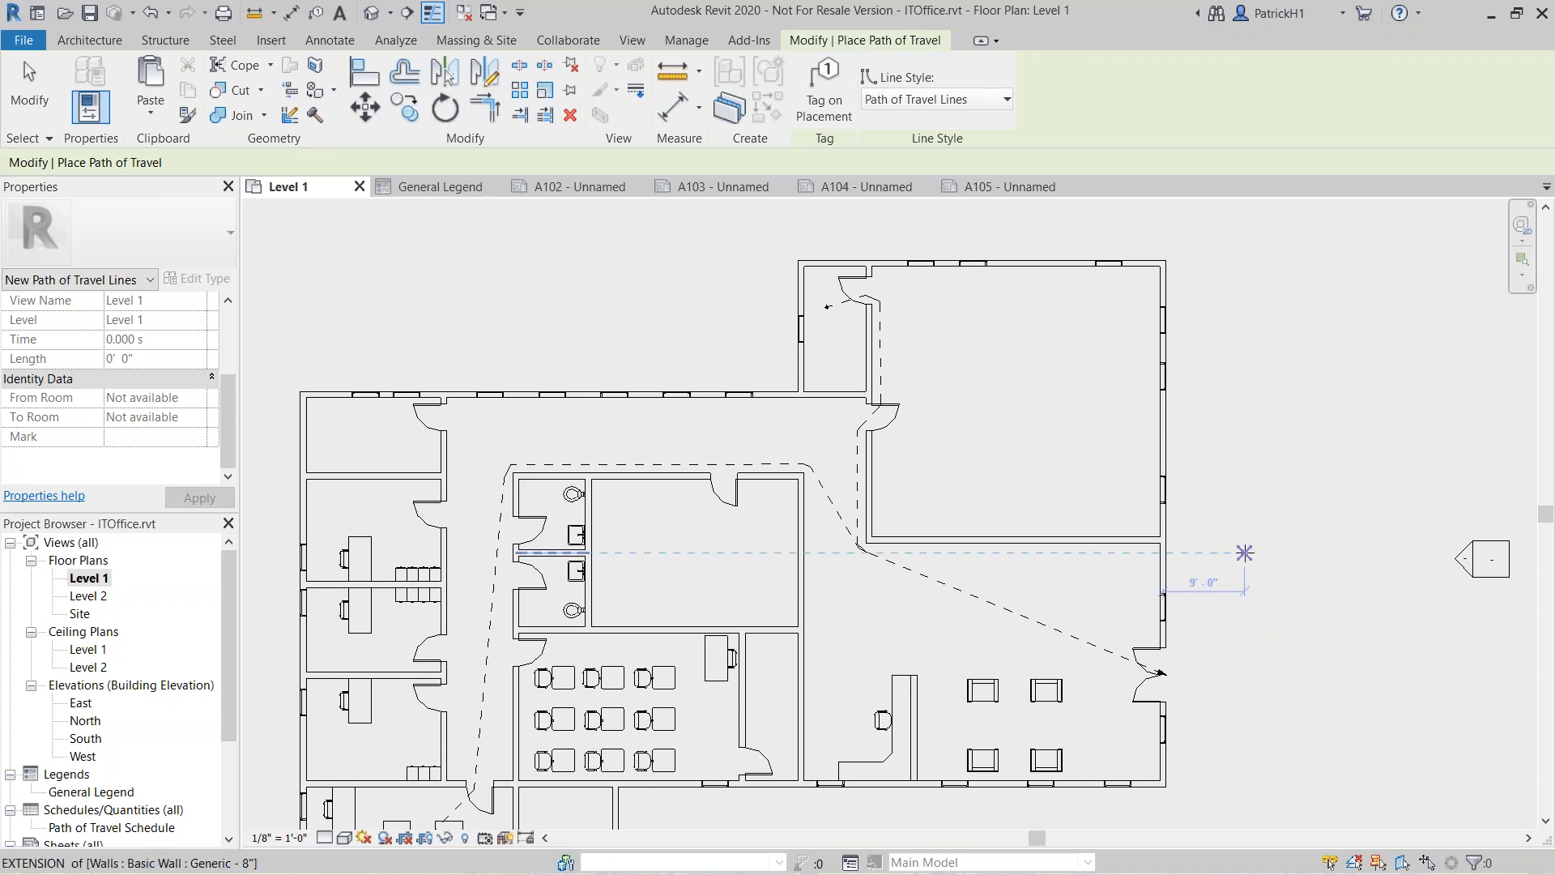
{"action": "key", "text": "Escape"}
{"action": "key", "text": "Escape"}
{"action": "middle_click_drag", "start_coordinate": [826, 530], "coordinate": [931, 474]}
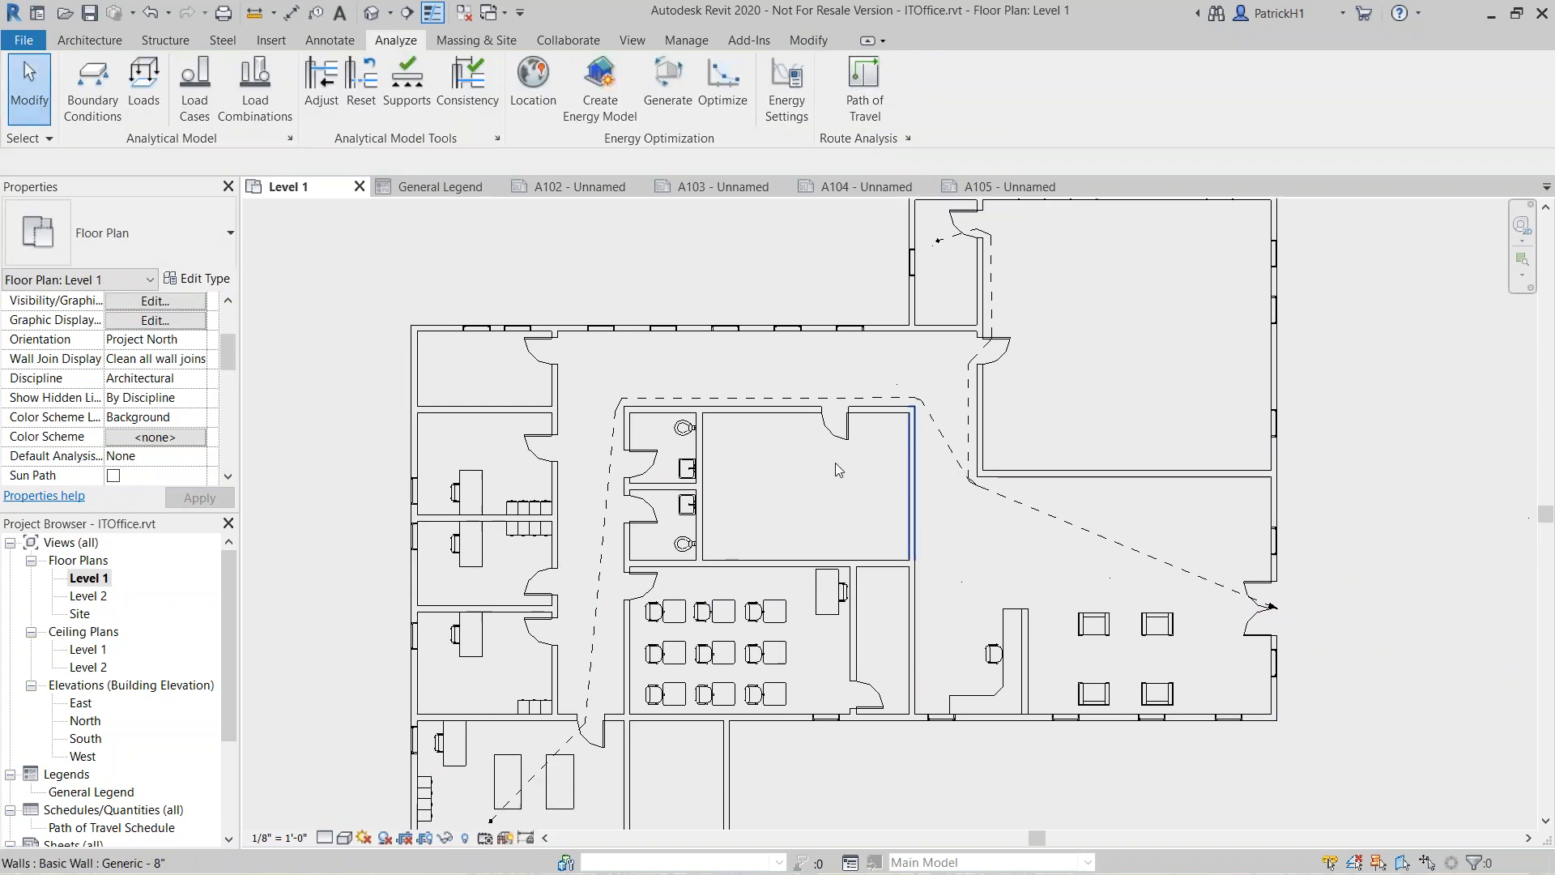
Select the path from the lower-left room and review its line style, speed, time and length
{"action": "left_click", "coordinate": [600, 569]}
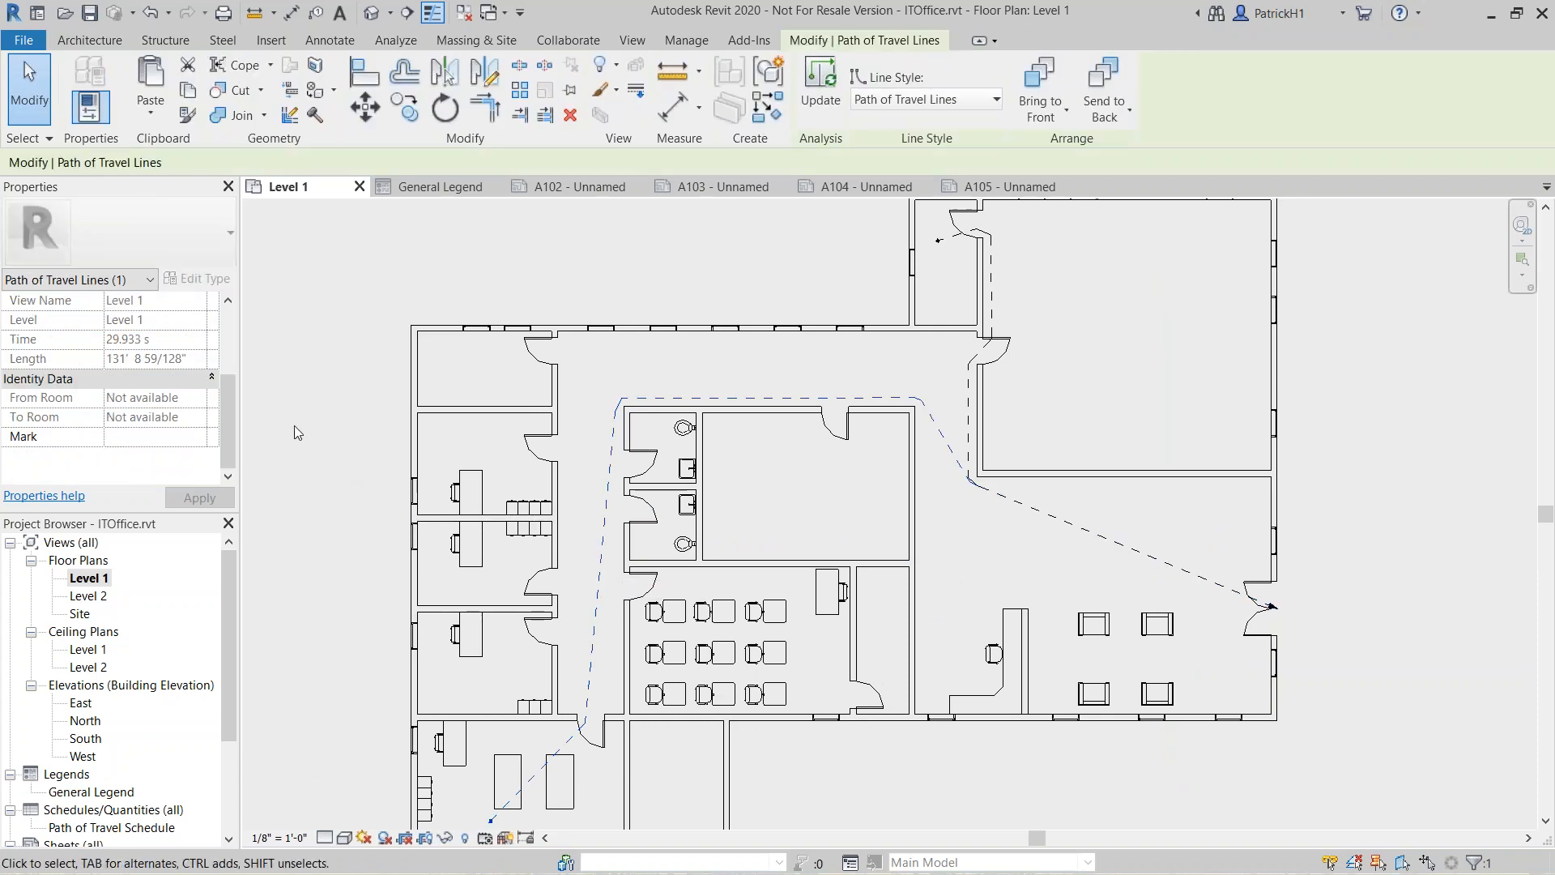
{"action": "scroll", "coordinate": [227, 381], "scroll_direction": "up", "scroll_amount": 3}
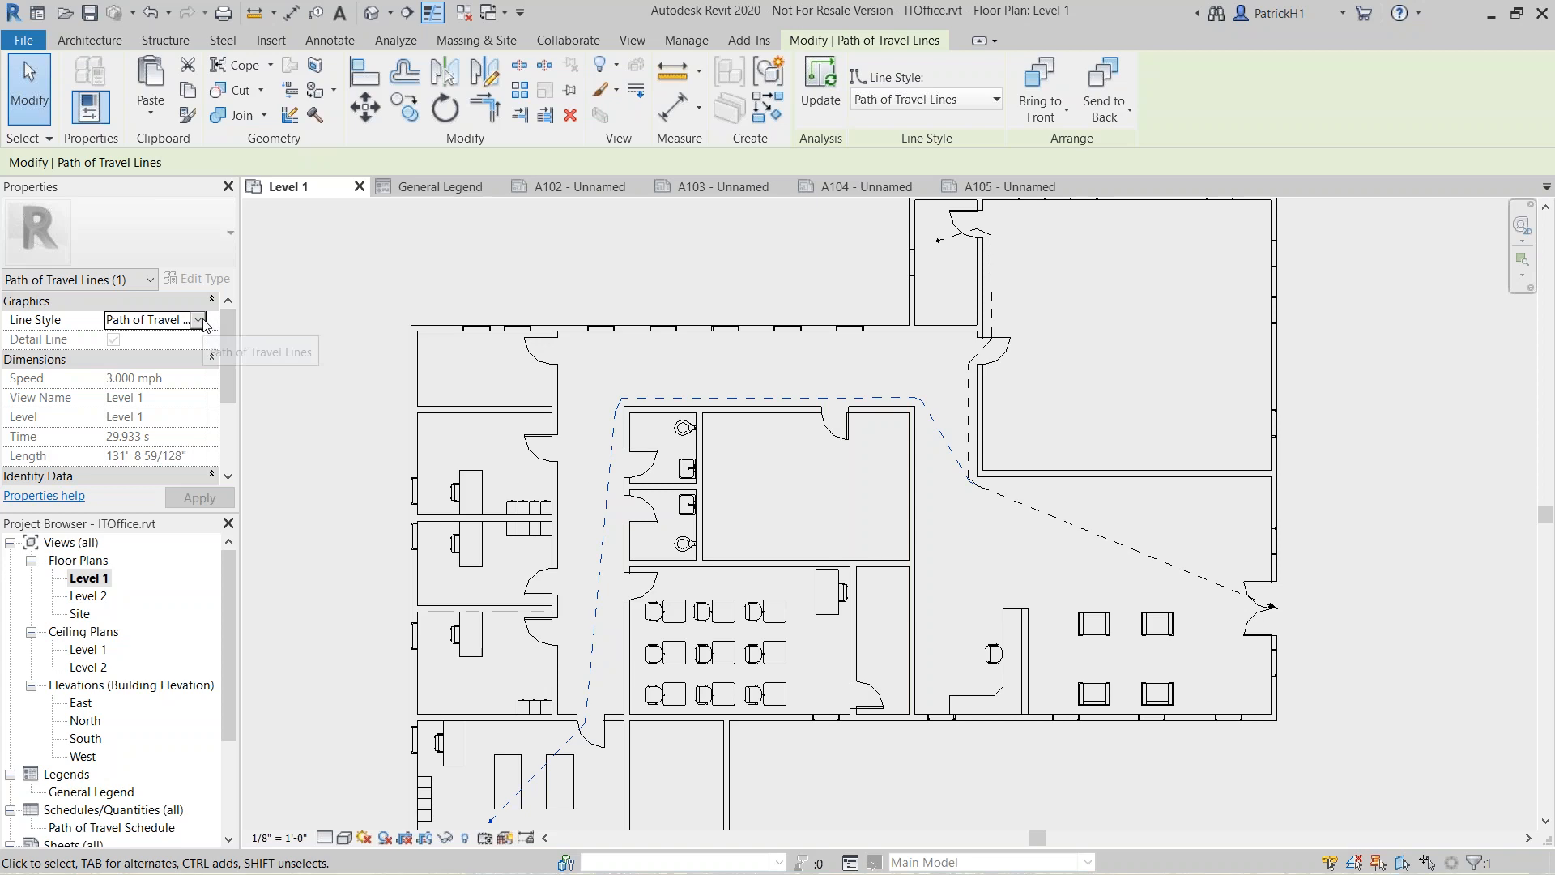
{"action": "scroll", "coordinate": [230, 347], "scroll_direction": "down", "scroll_amount": 1}
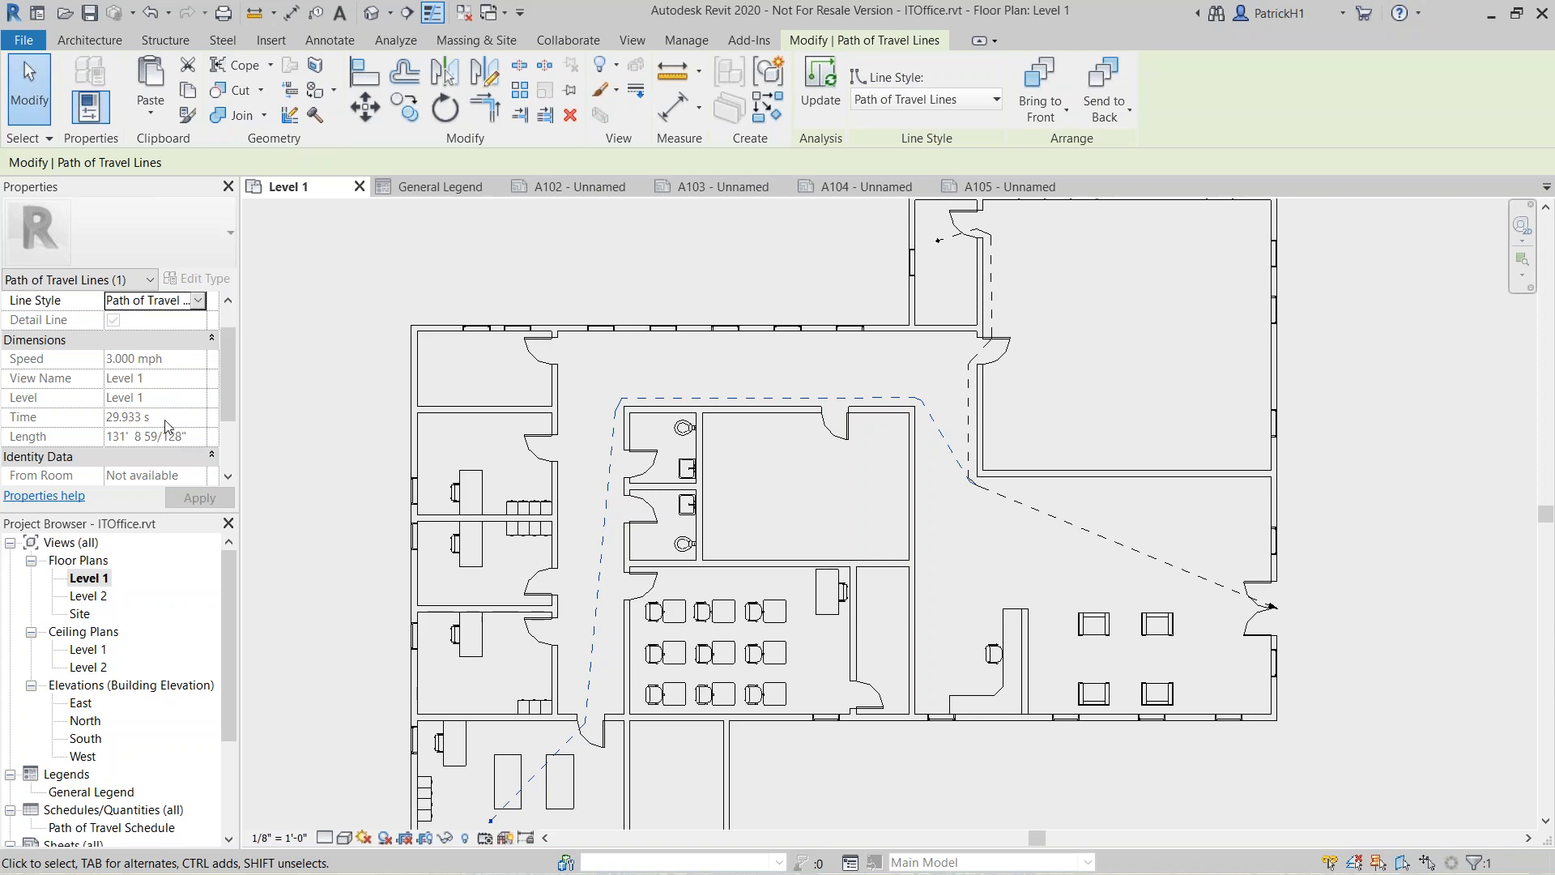
{"action": "left_click_drag", "start_coordinate": [229, 382], "coordinate": [235, 395]}
{"action": "left_click", "coordinate": [376, 397]}
Compare the properties of the path from the small upper room with those of the path from the lower-left room
{"action": "left_click", "coordinate": [988, 324]}
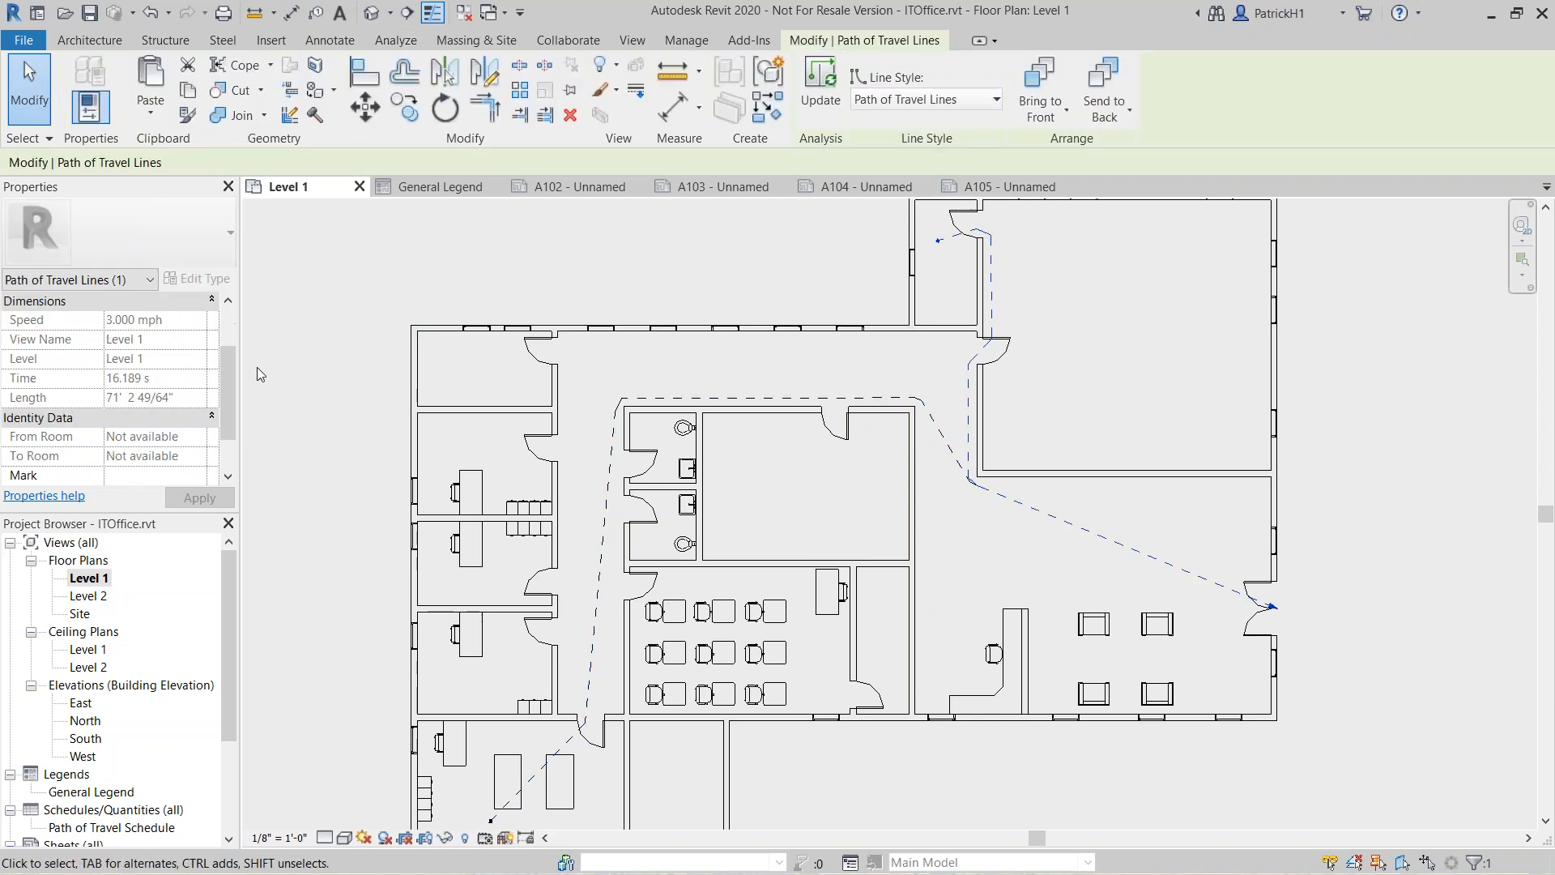
{"action": "left_click_drag", "start_coordinate": [228, 357], "coordinate": [227, 364]}
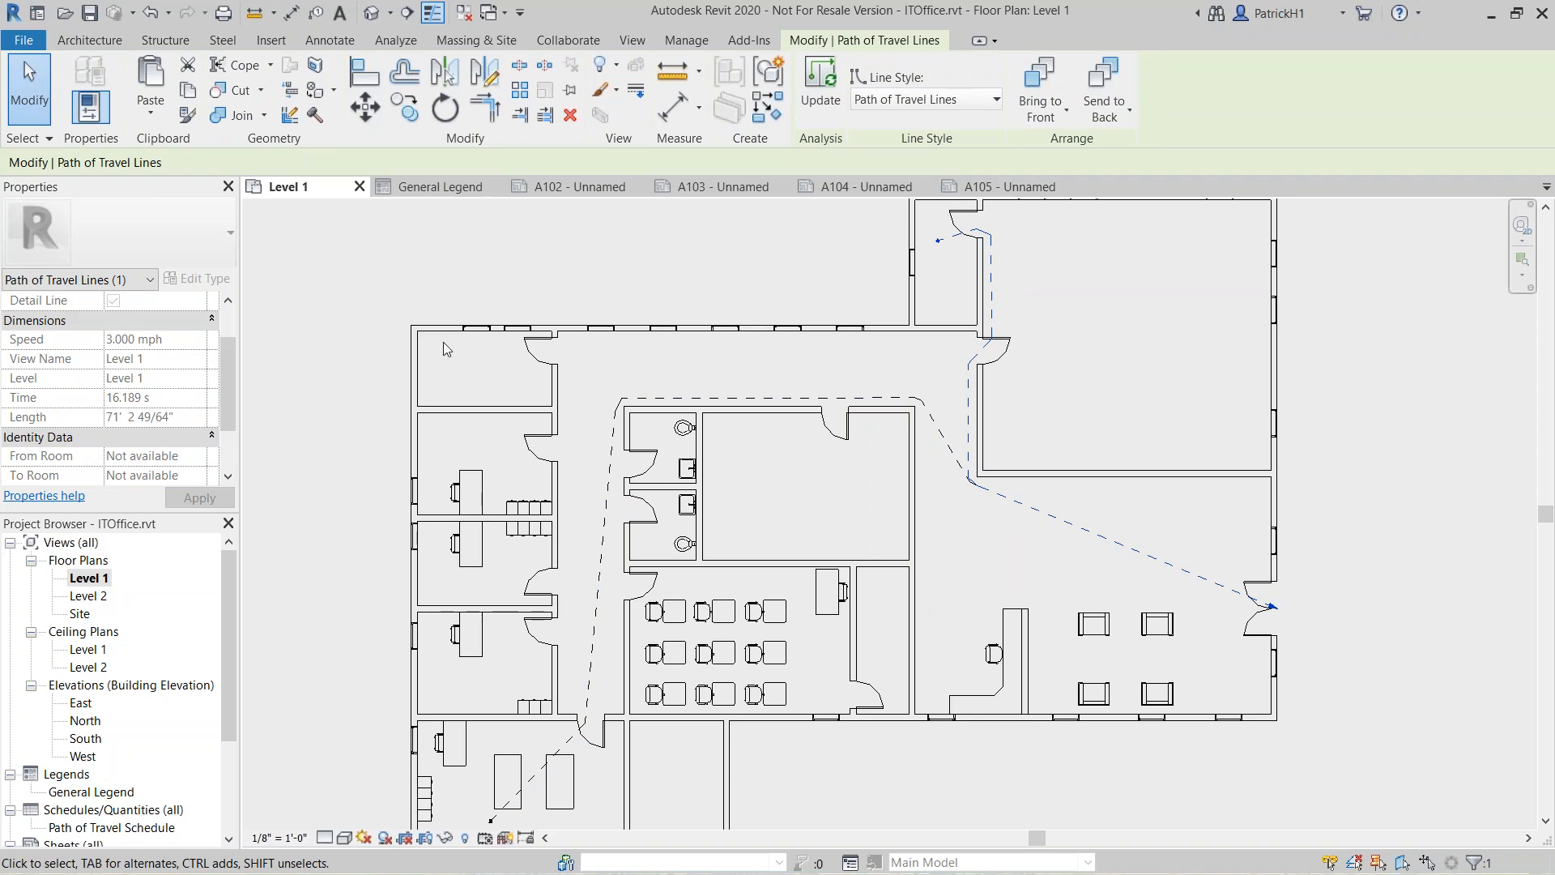
{"action": "left_click", "coordinate": [946, 392]}
{"action": "left_click", "coordinate": [937, 427]}
{"action": "left_click_drag", "start_coordinate": [235, 367], "coordinate": [230, 361]}
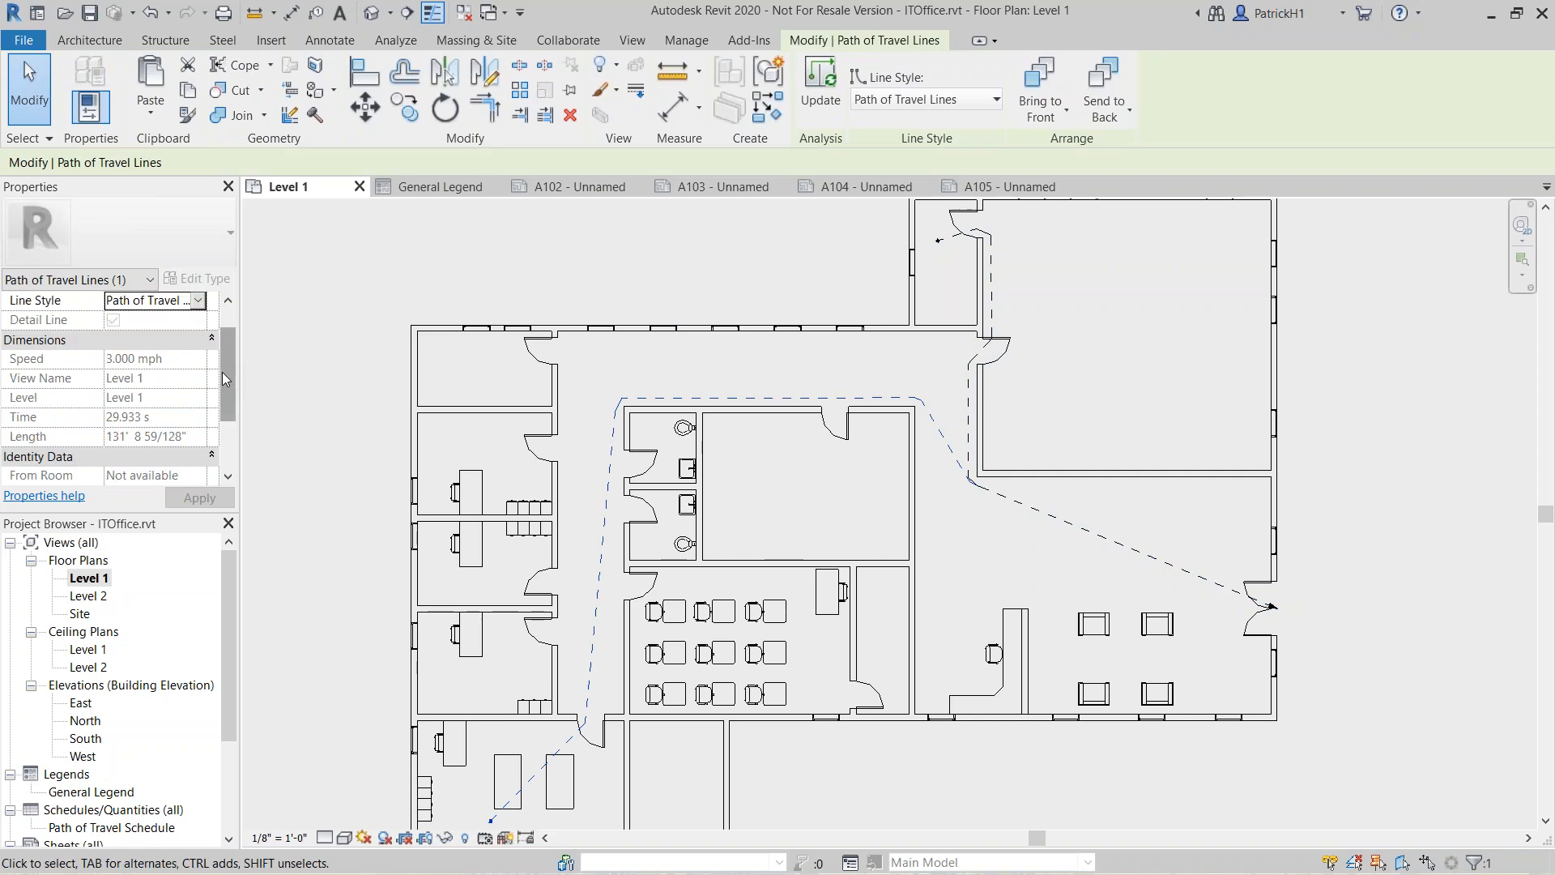
{"action": "left_click_drag", "start_coordinate": [228, 366], "coordinate": [235, 394]}
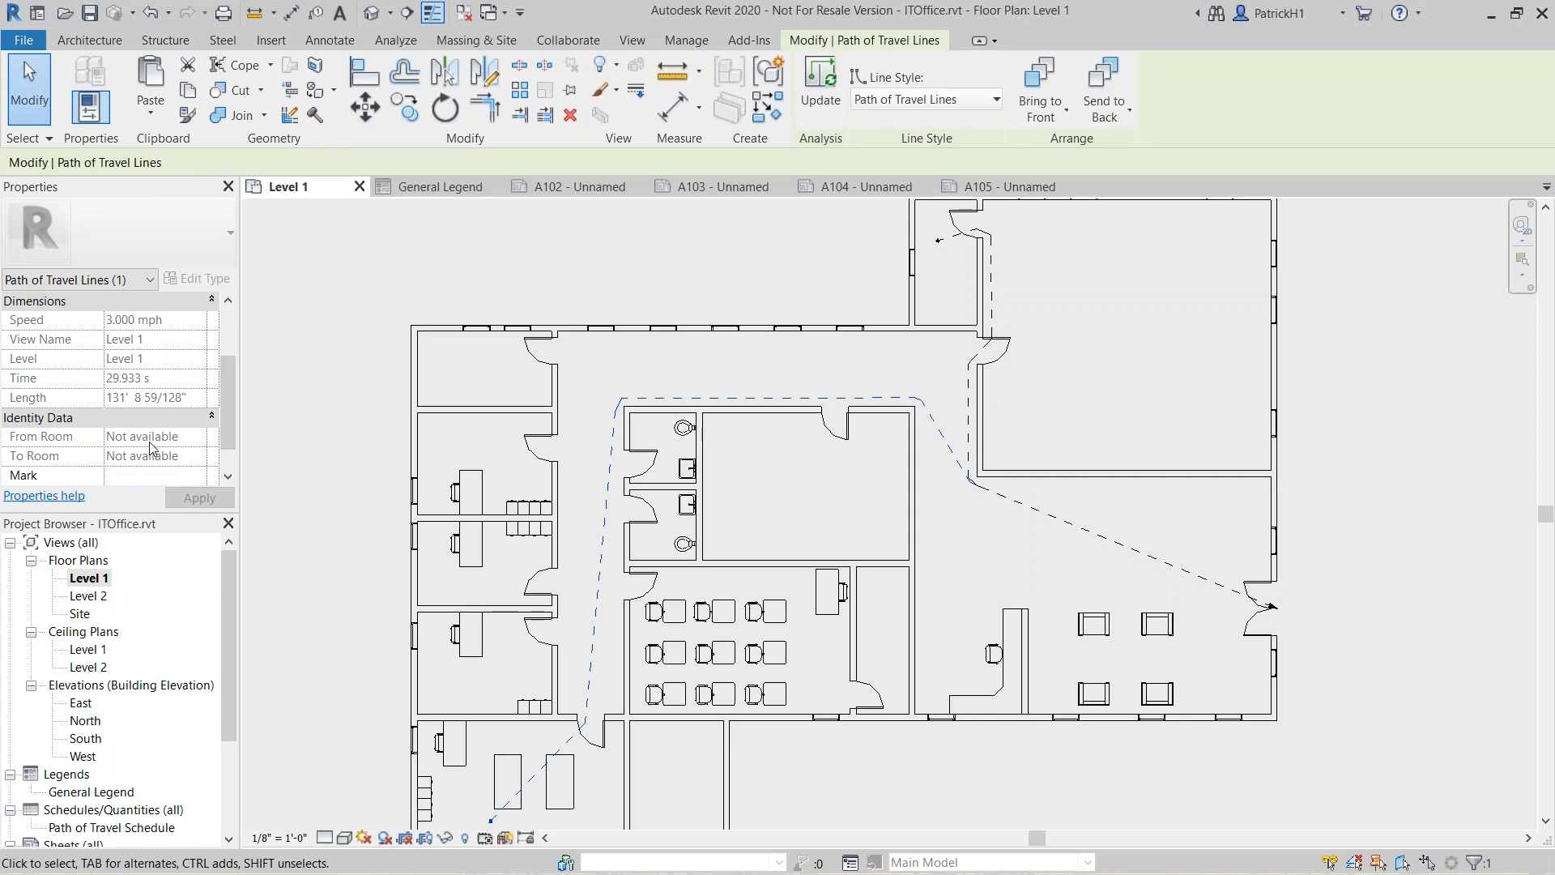
Inspect where the selected path crosses the tables in the lower-left room, and deselect it
{"action": "middle_click_drag", "start_coordinate": [510, 708], "coordinate": [514, 605]}
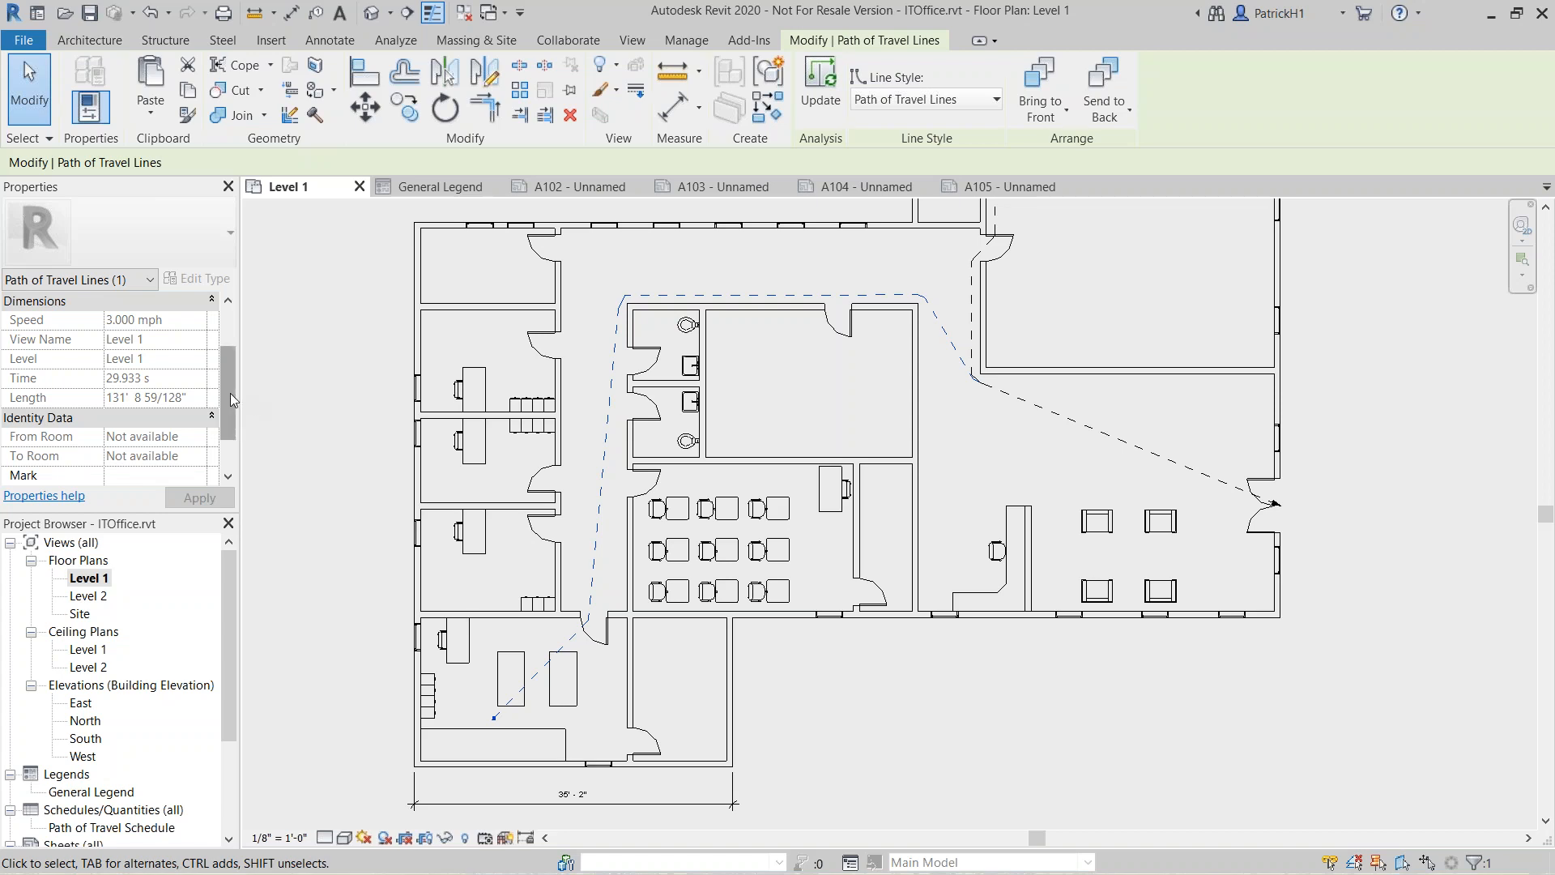
{"action": "scroll", "coordinate": [230, 397], "scroll_direction": "up", "scroll_amount": 1}
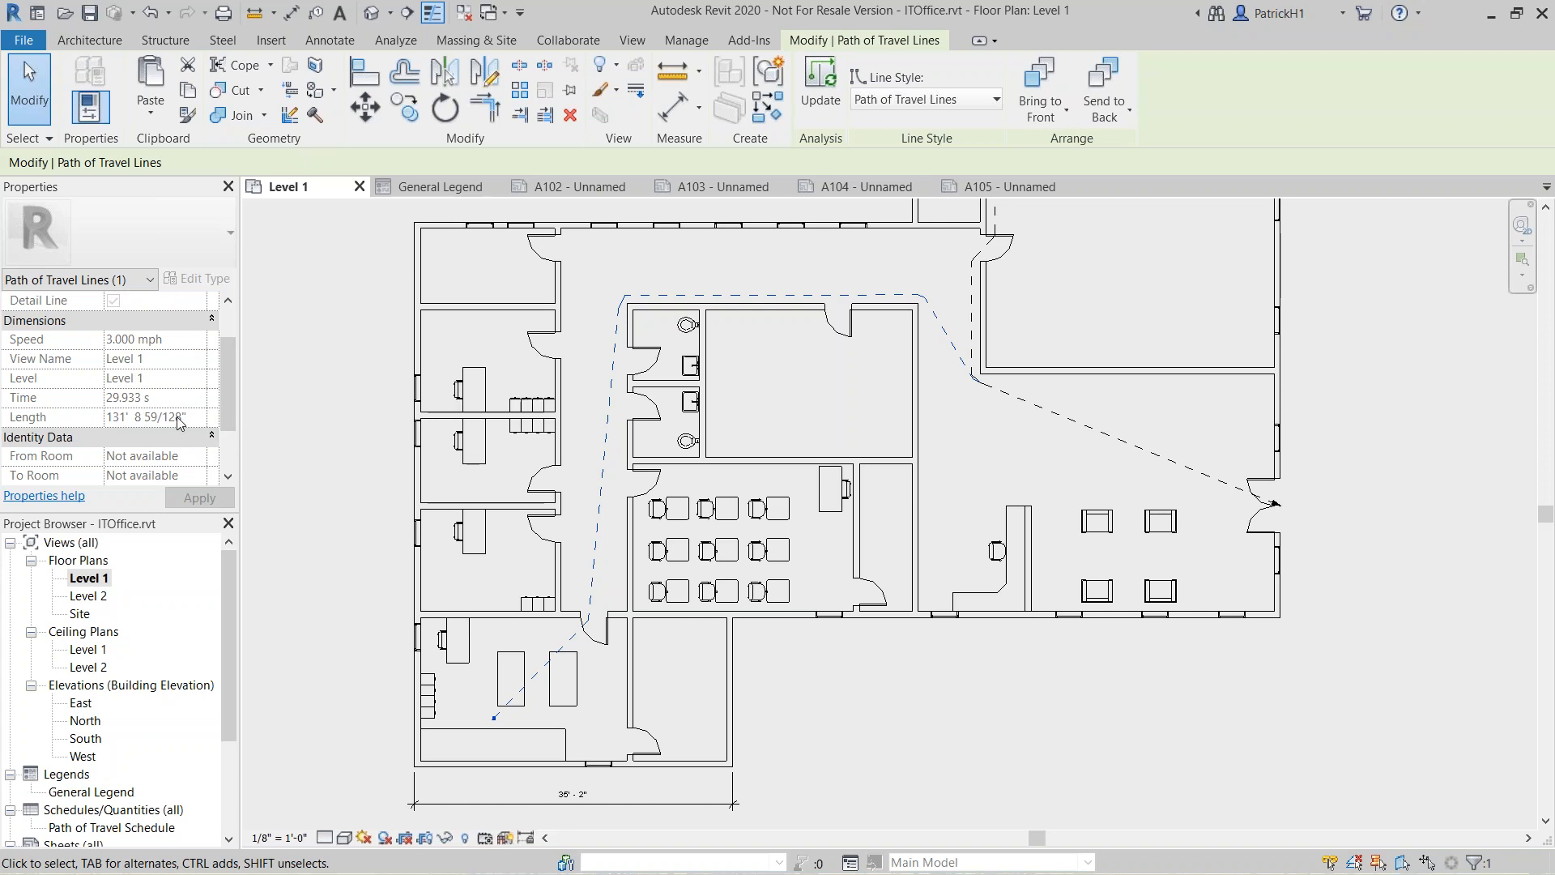
{"action": "middle_click_drag", "start_coordinate": [379, 507], "coordinate": [399, 479]}
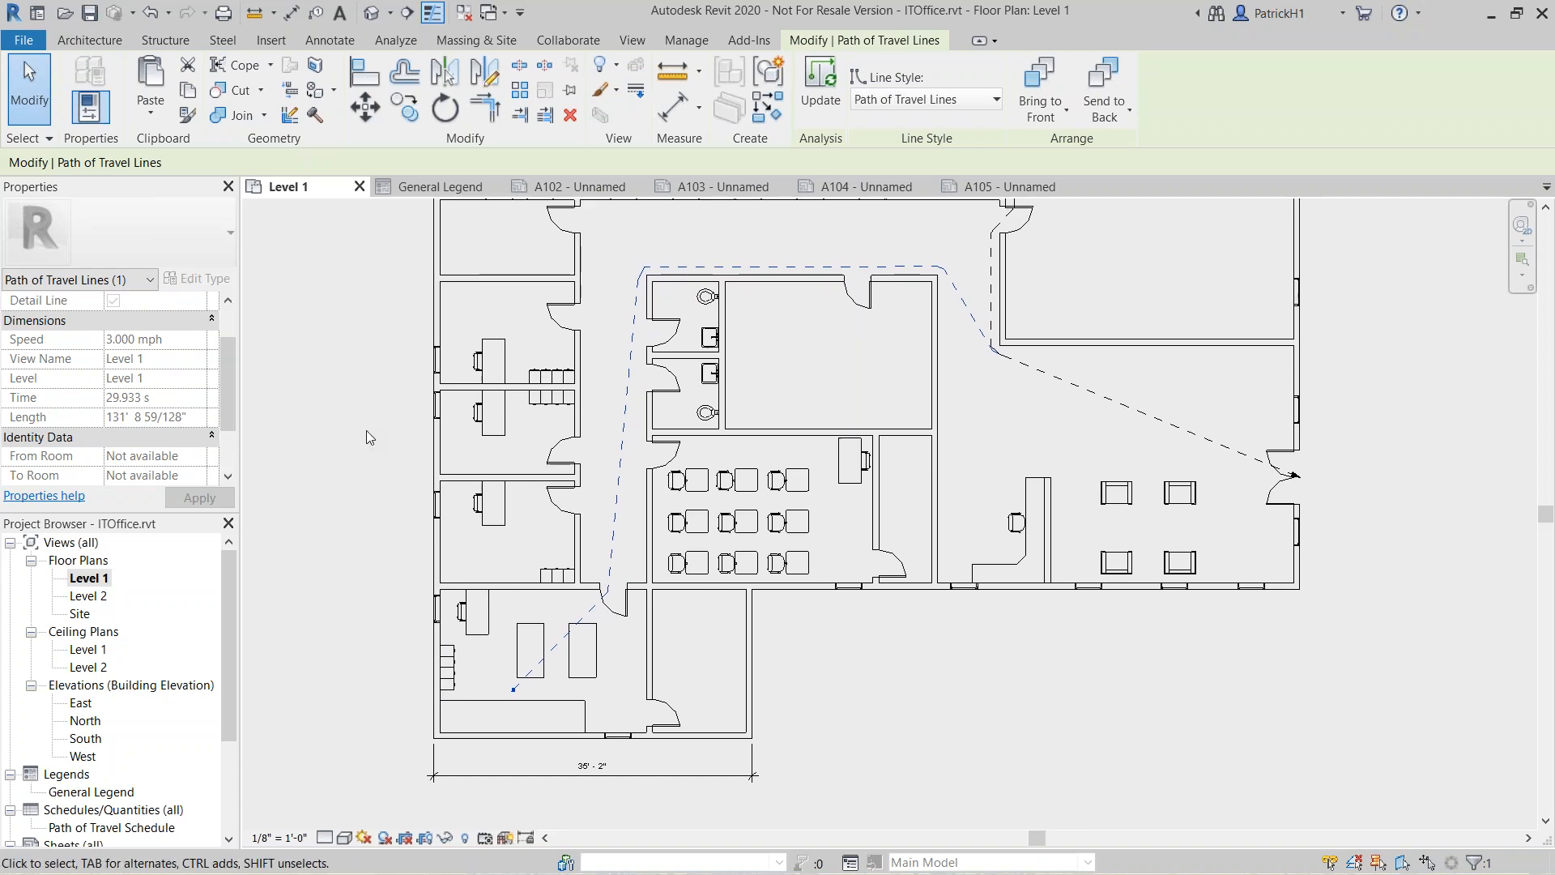
{"action": "scroll", "coordinate": [366, 430], "scroll_direction": "down", "scroll_amount": 2}
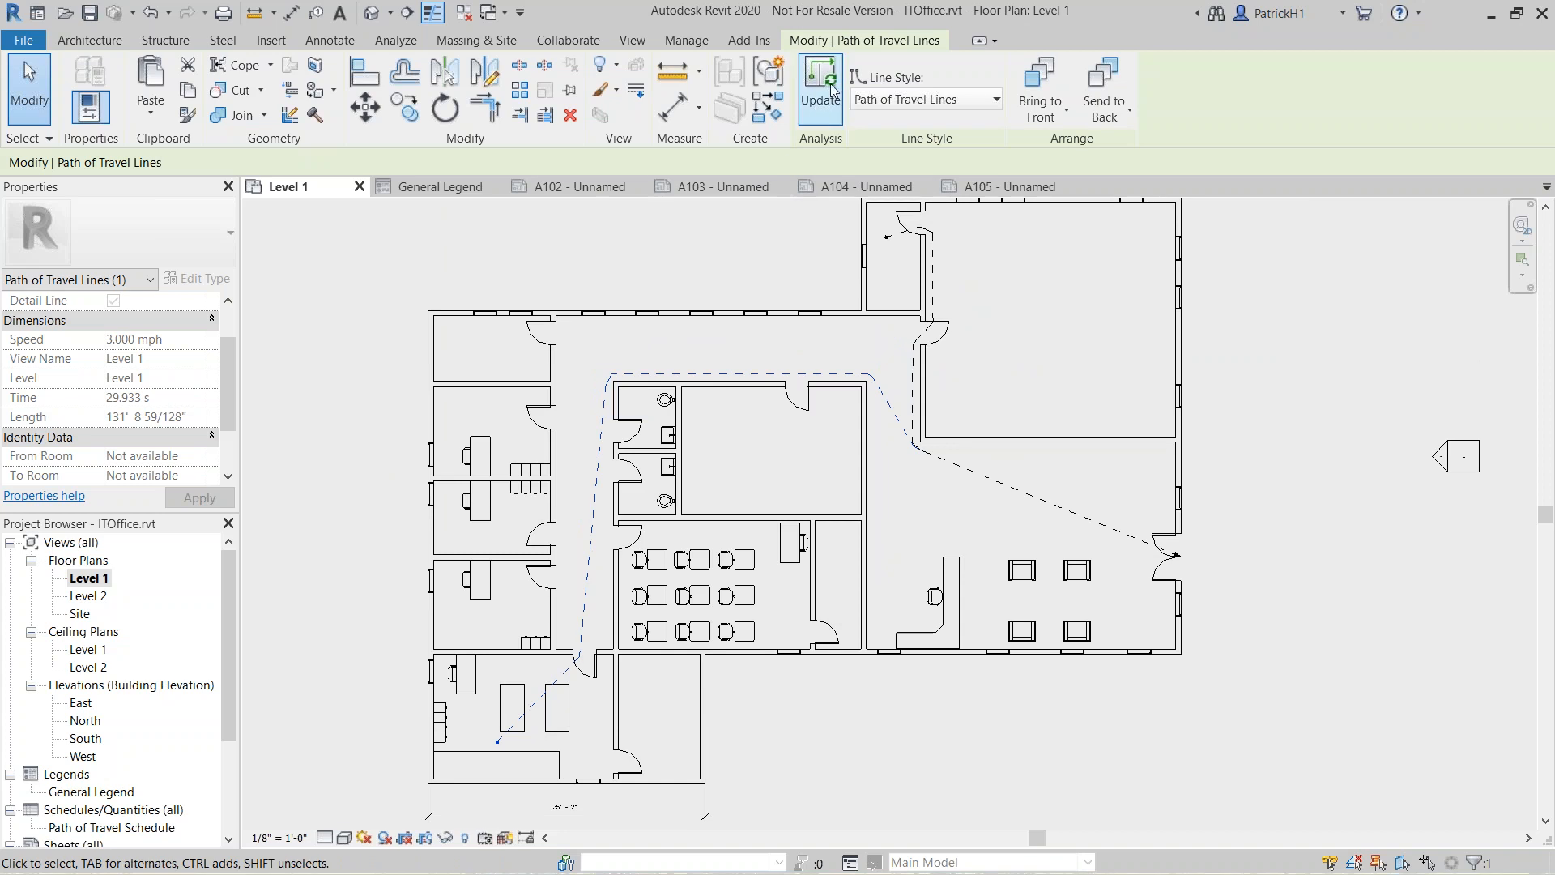
{"action": "middle_click_drag", "start_coordinate": [679, 509], "coordinate": [686, 435]}
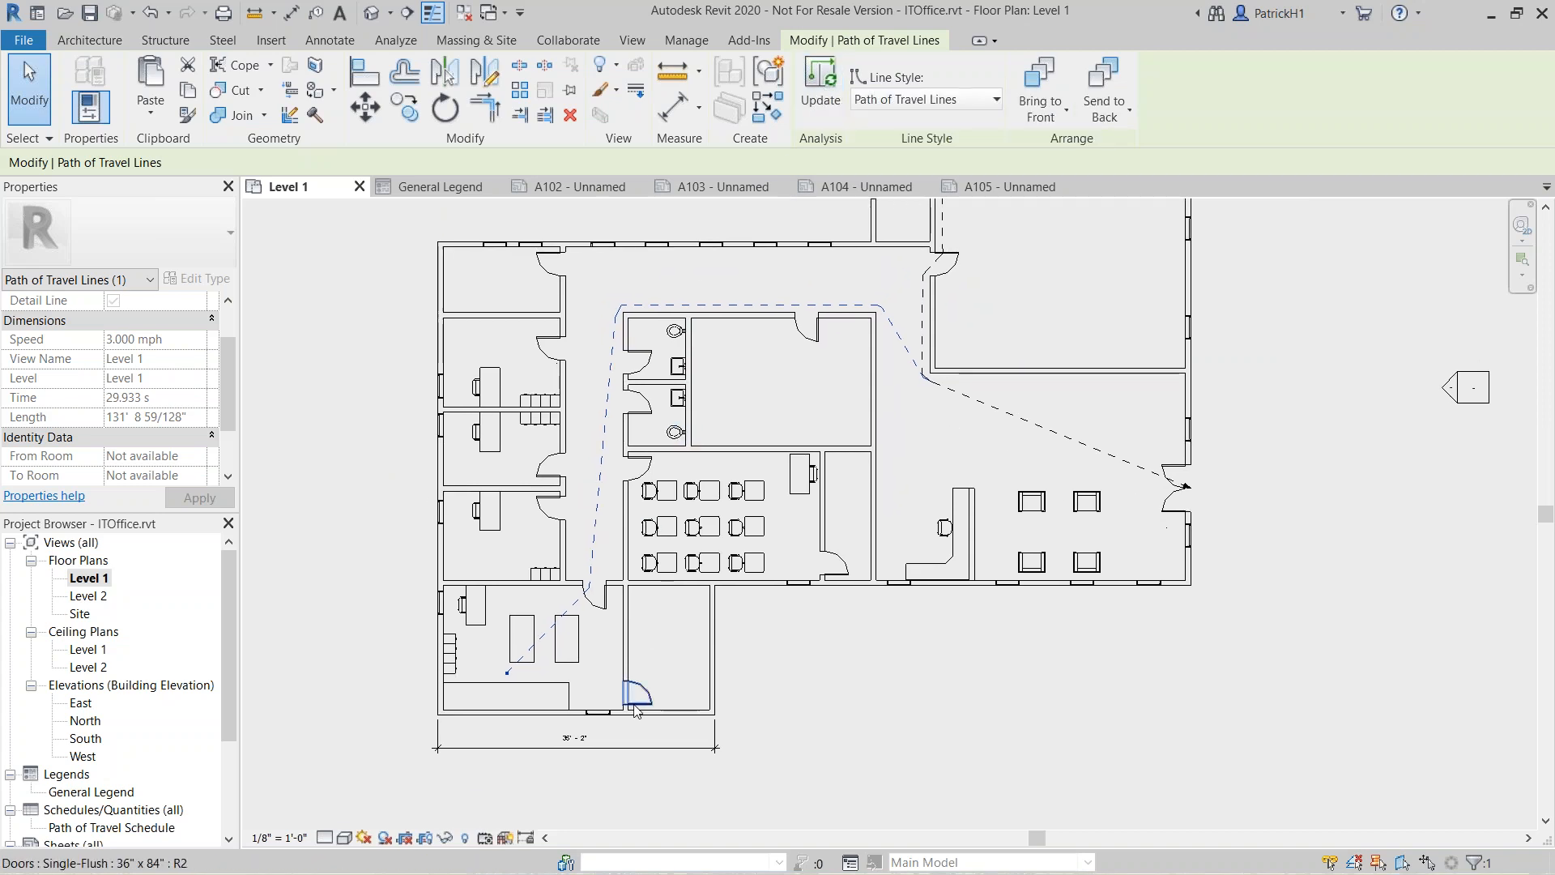
{"action": "scroll", "coordinate": [612, 668], "scroll_direction": "up", "scroll_amount": 3}
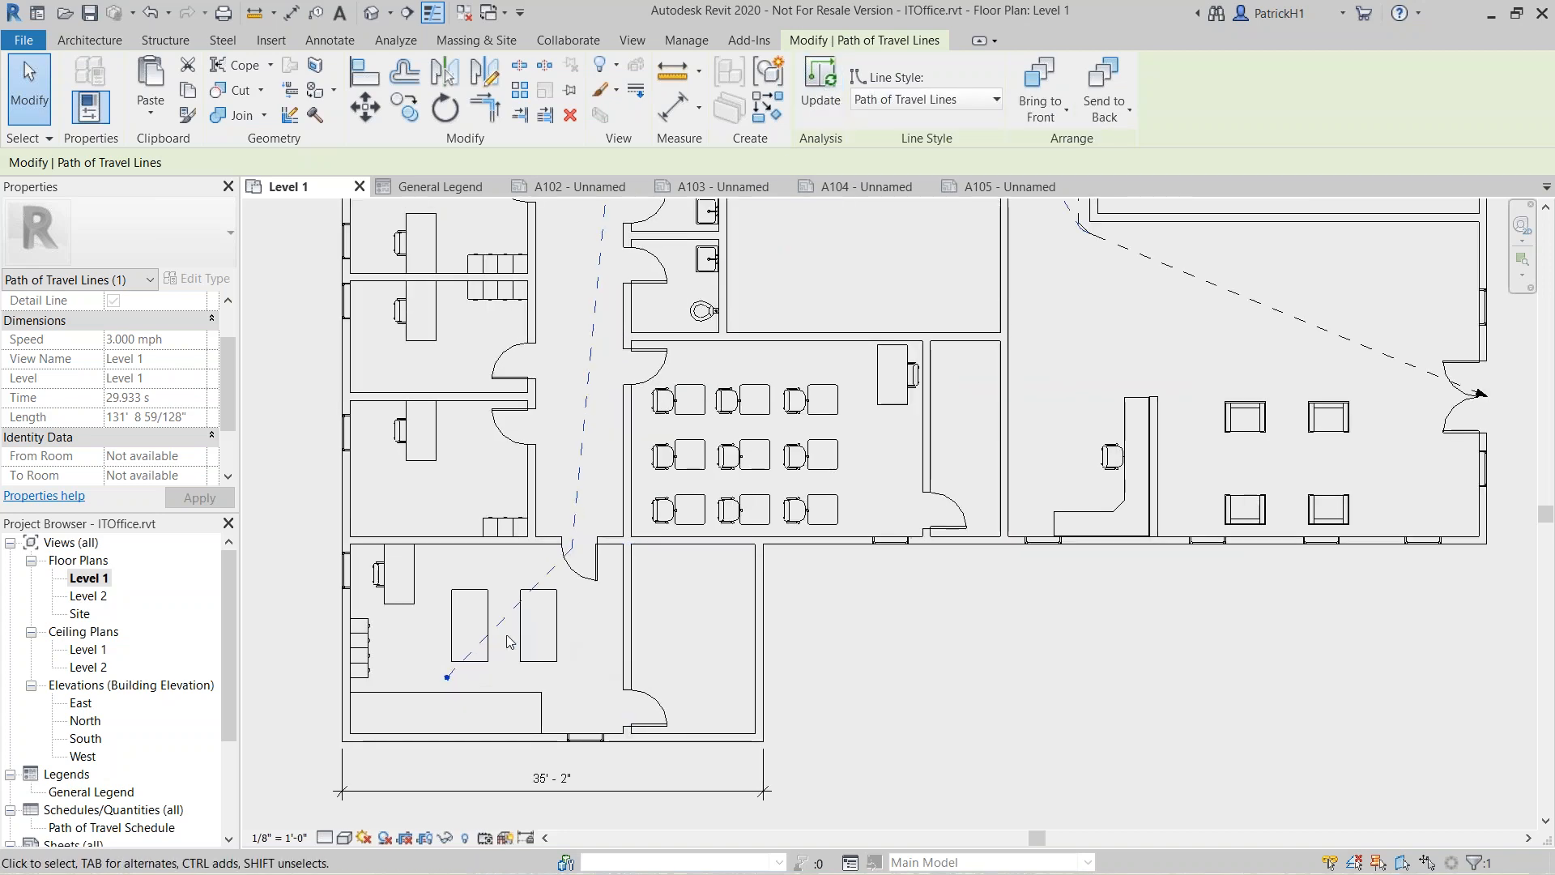
{"action": "key", "text": "Escape"}
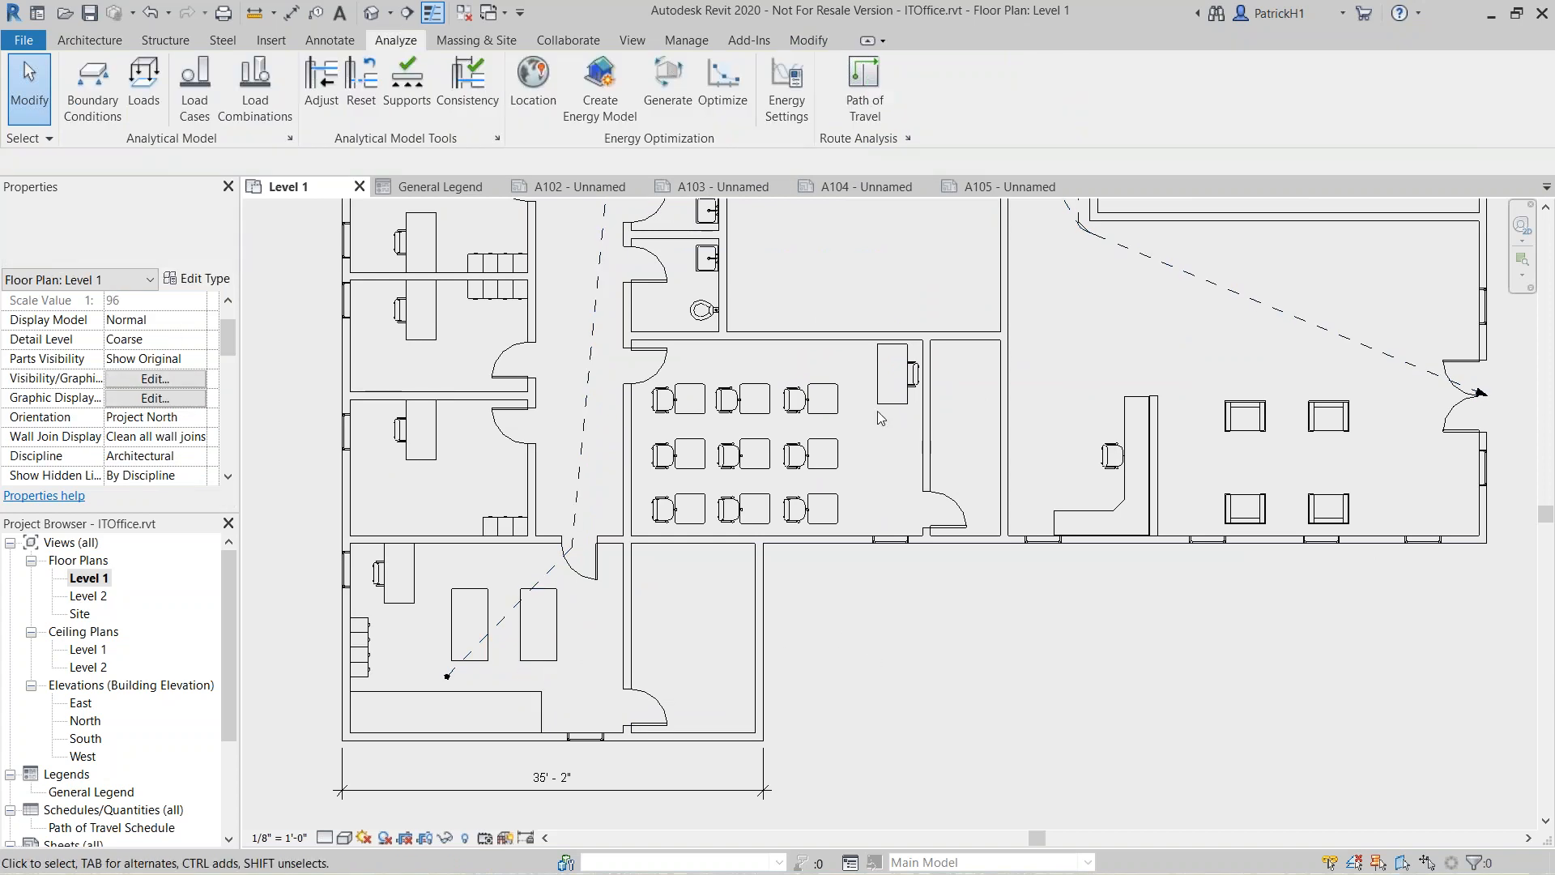
Clear Furniture from the categories ignored as obstacles in the route analysis settings, keeping Doors ignored
{"action": "left_click", "coordinate": [907, 141]}
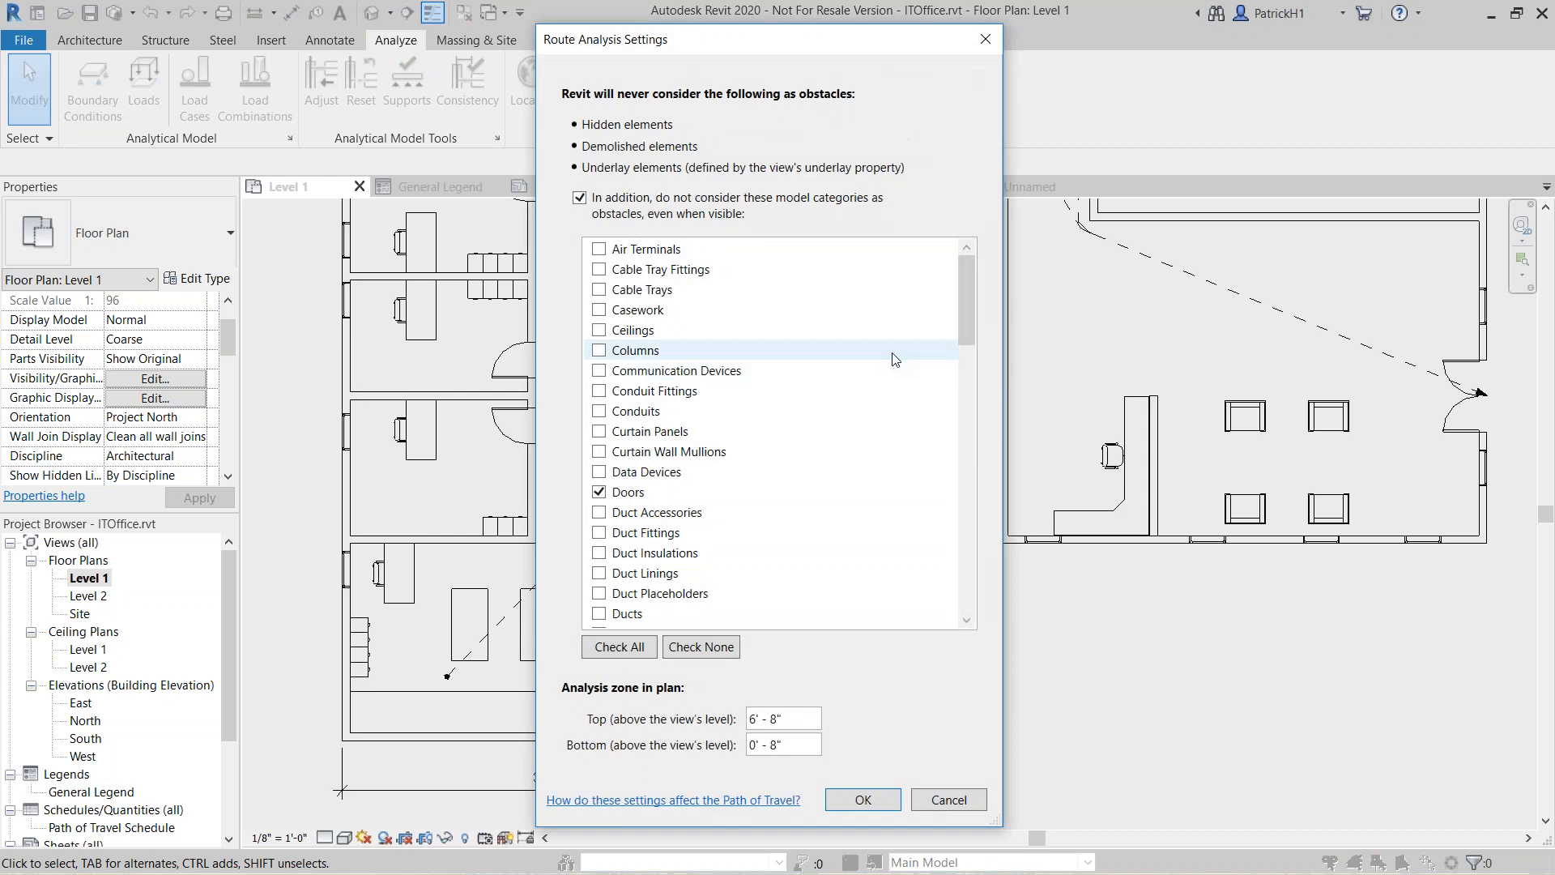
{"action": "left_click_drag", "start_coordinate": [965, 308], "coordinate": [965, 366]}
{"action": "left_click", "coordinate": [602, 532]}
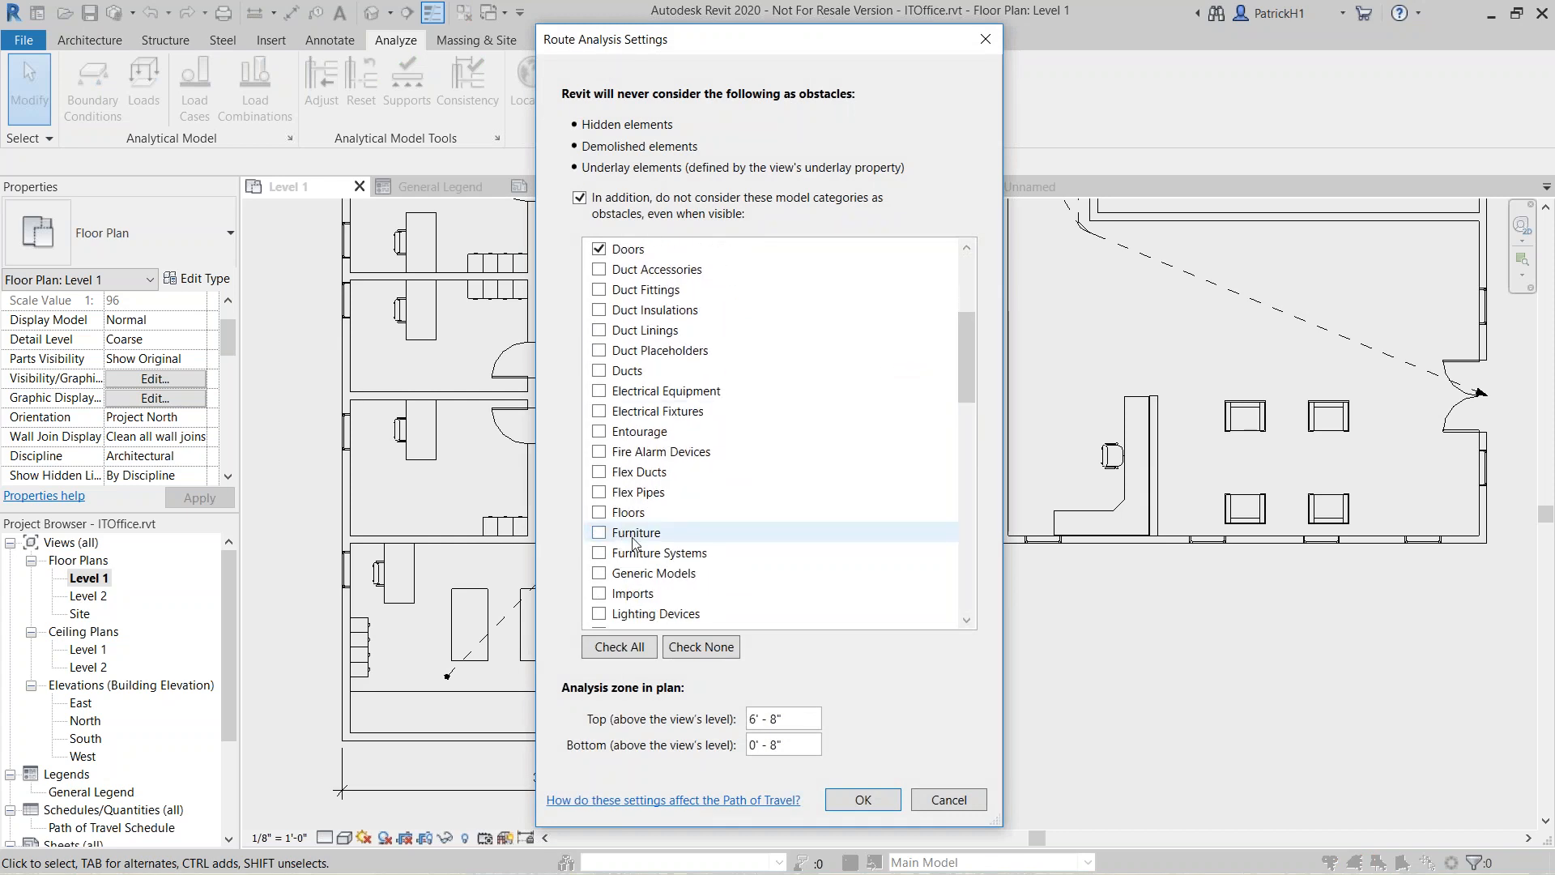
{"action": "left_click", "coordinate": [863, 800]}
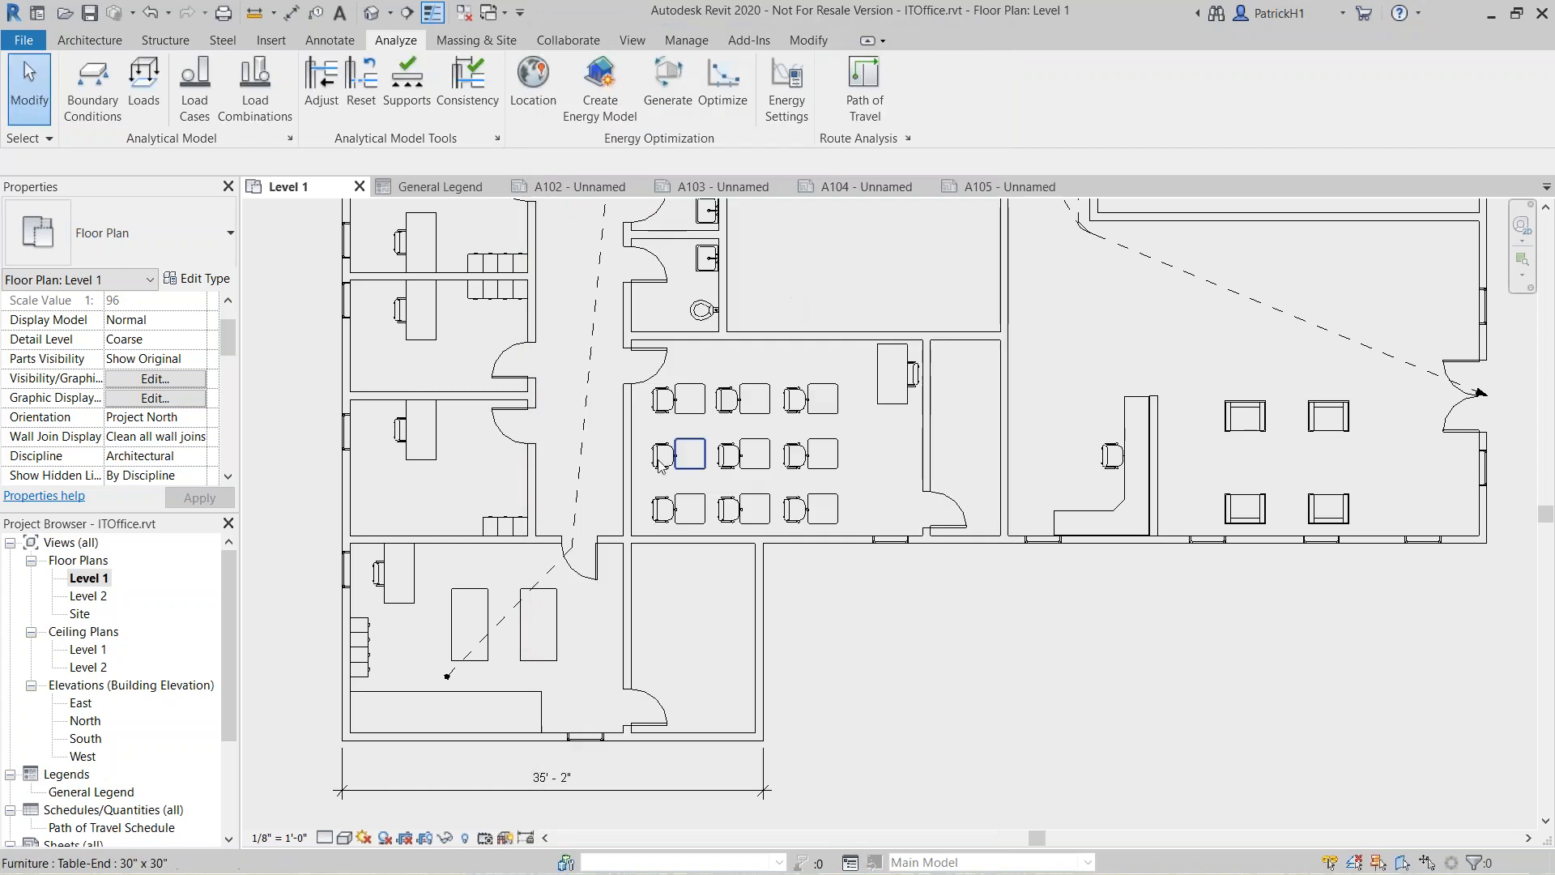
Update the path of travel from the lower-left room so its route is recalculated with the current obstacle settings
{"action": "scroll", "coordinate": [929, 624], "scroll_direction": "down", "scroll_amount": 1}
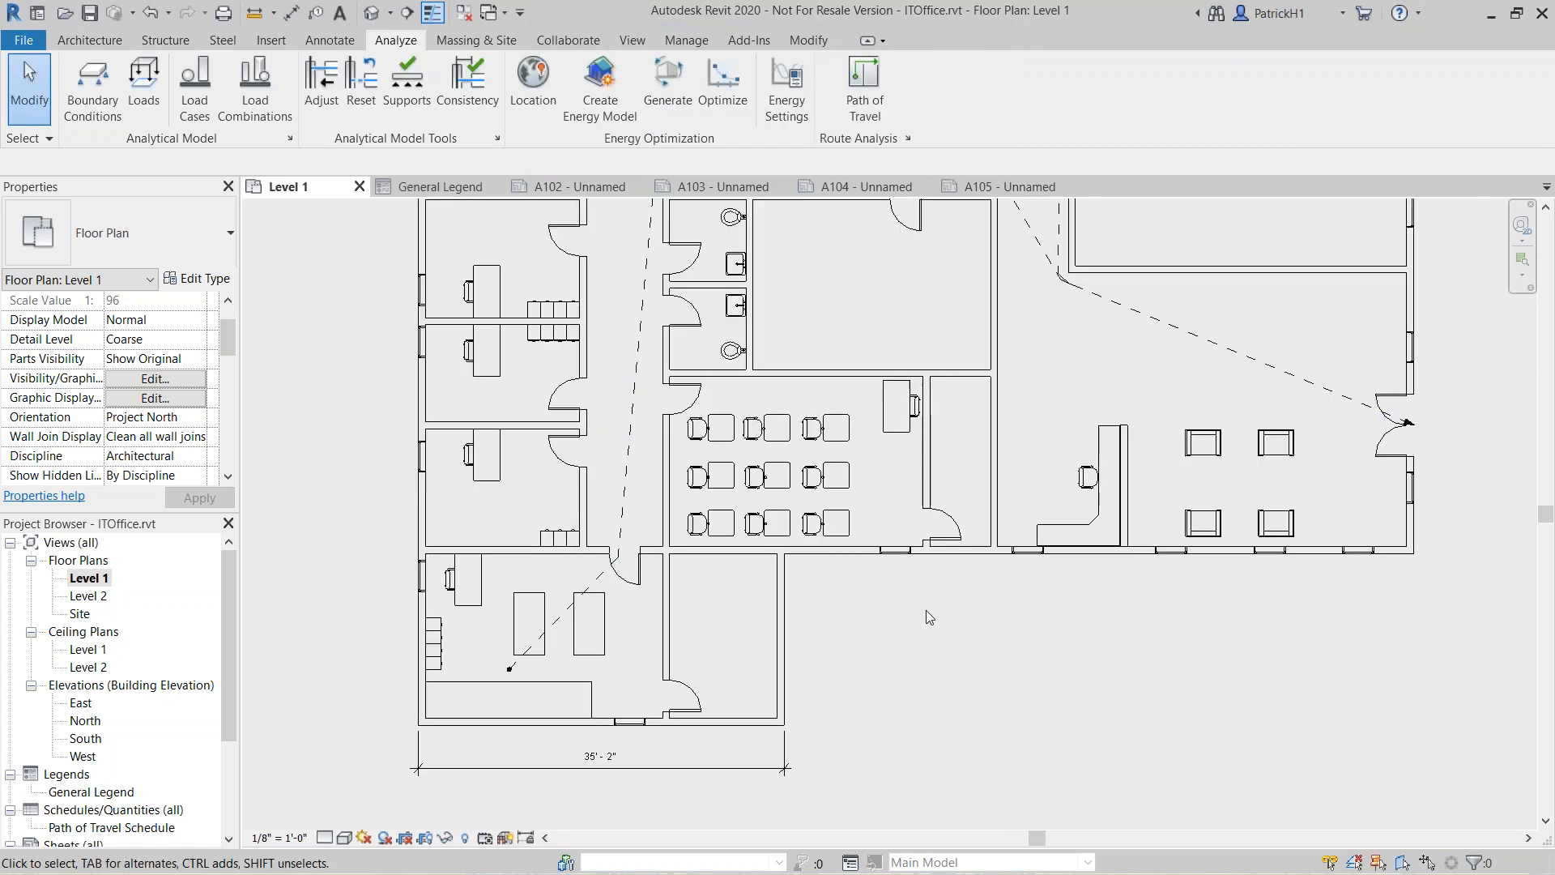
{"action": "middle_click_drag", "start_coordinate": [932, 630], "coordinate": [934, 689]}
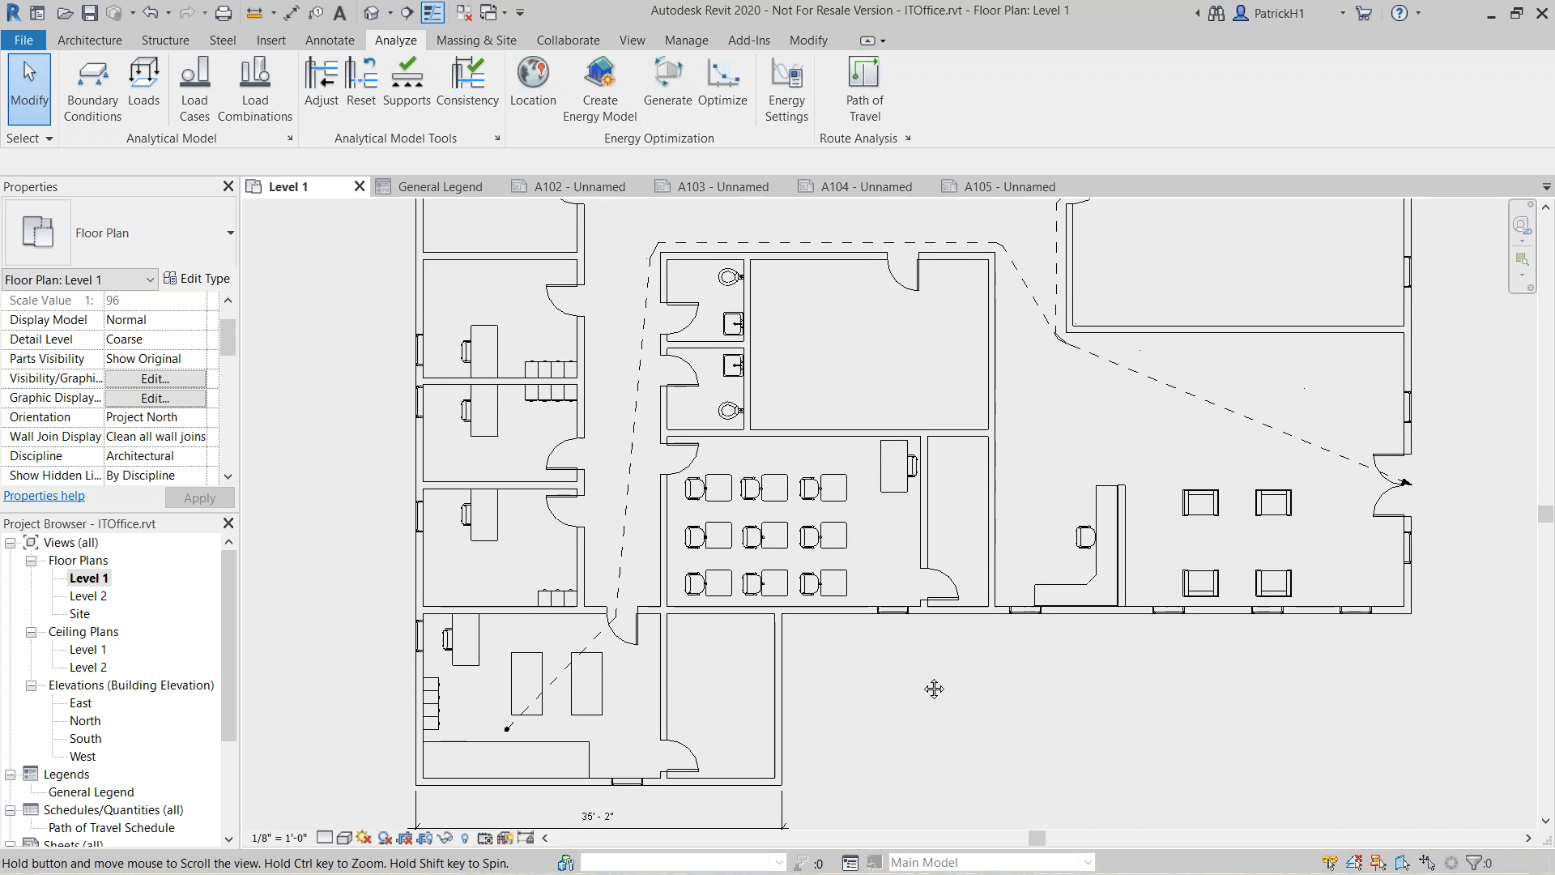
{"action": "left_click", "coordinate": [634, 438]}
{"action": "left_click", "coordinate": [820, 89]}
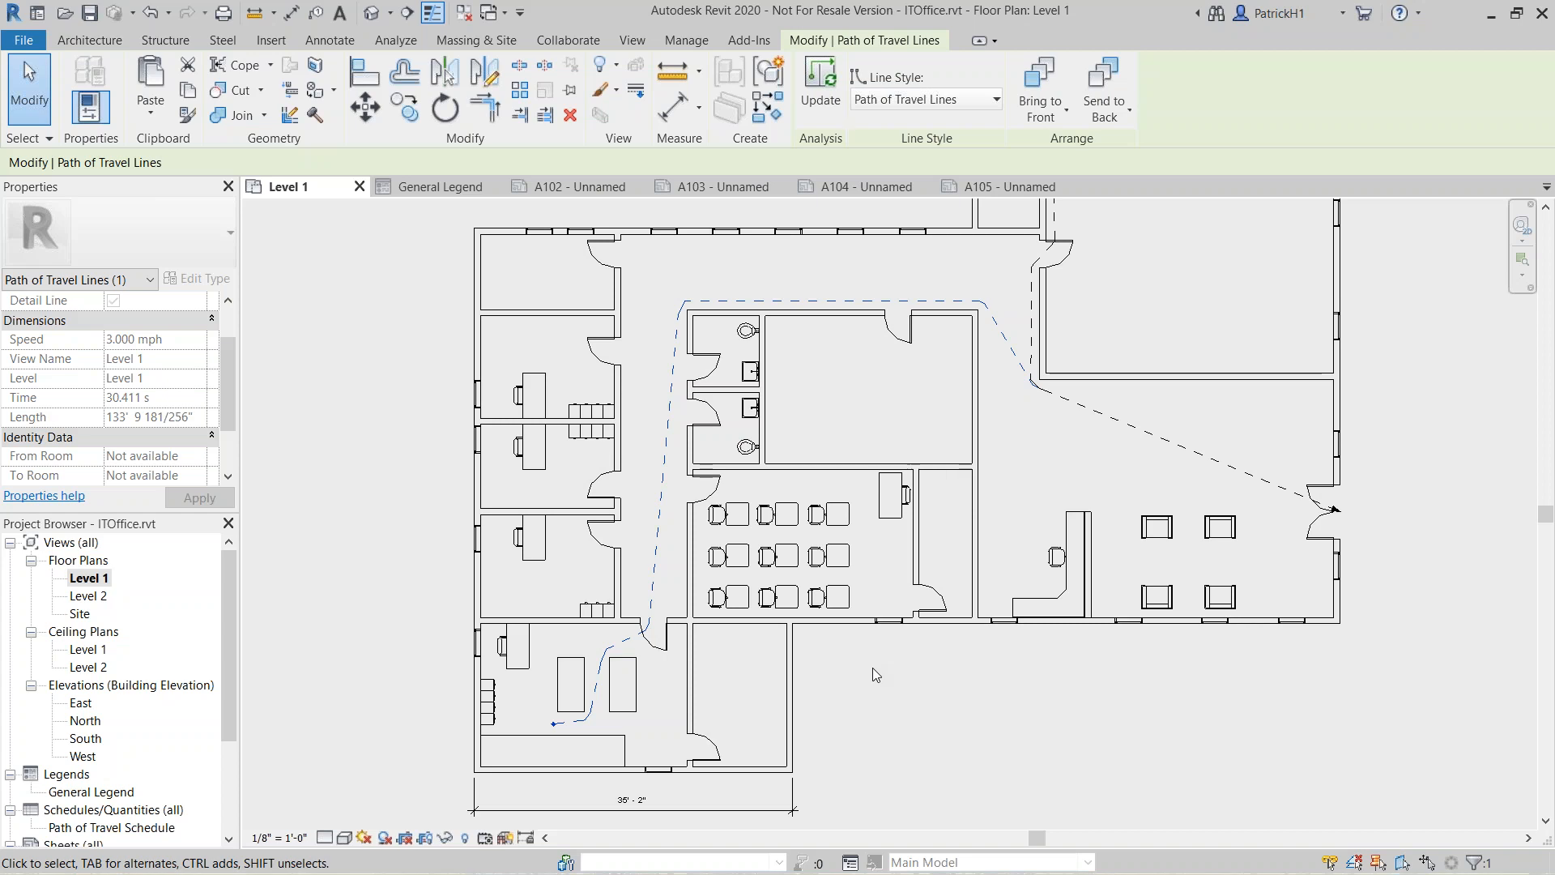
{"action": "middle_click_drag", "start_coordinate": [910, 698], "coordinate": [897, 697]}
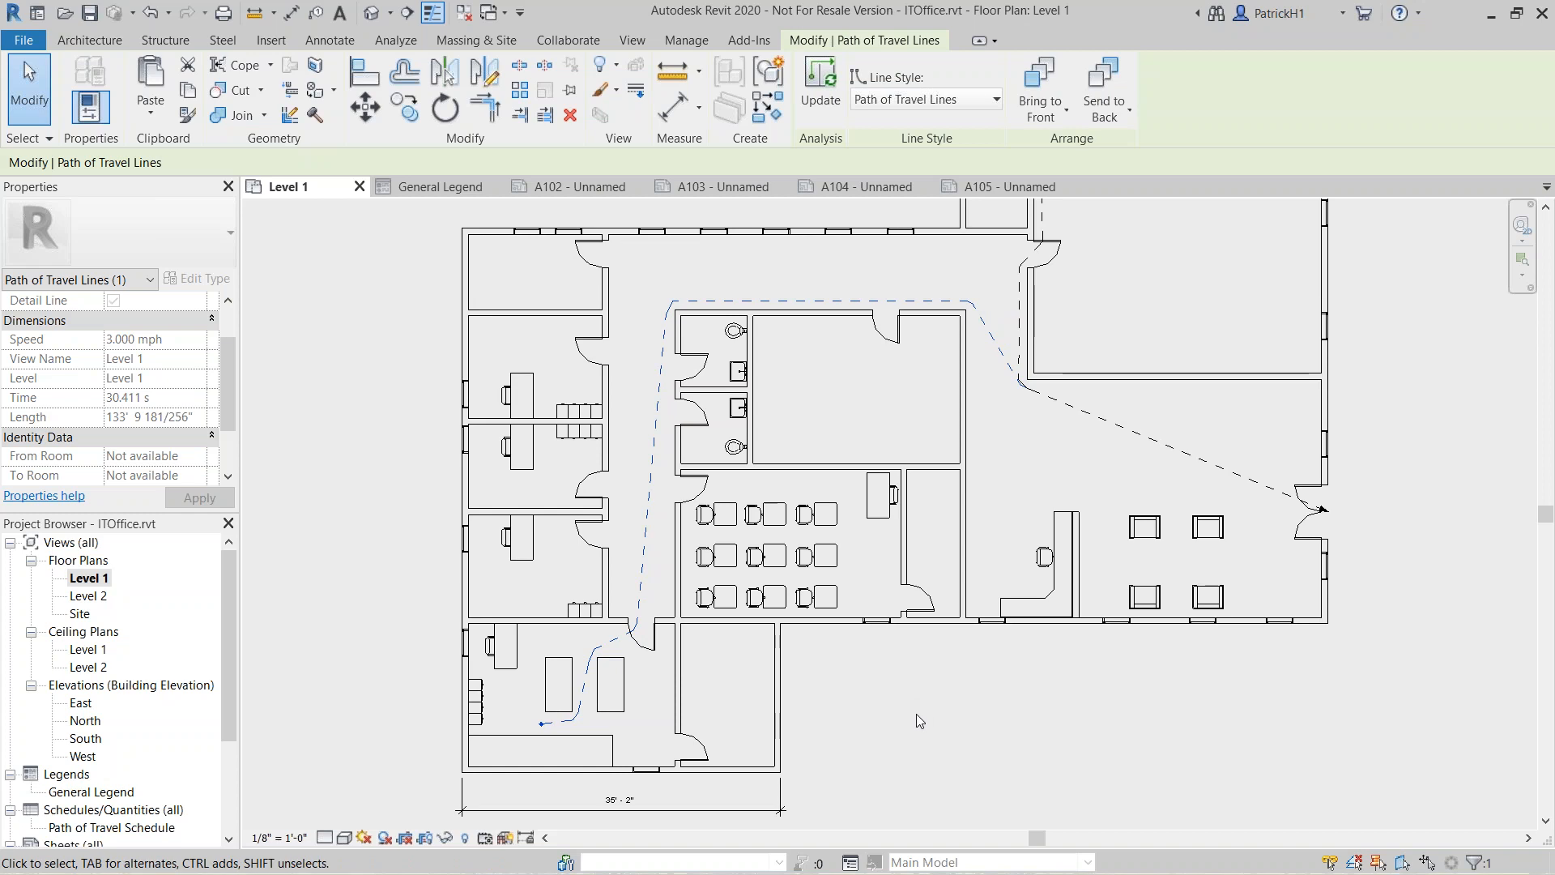
{"action": "scroll", "coordinate": [916, 713], "scroll_direction": "down", "scroll_amount": 2}
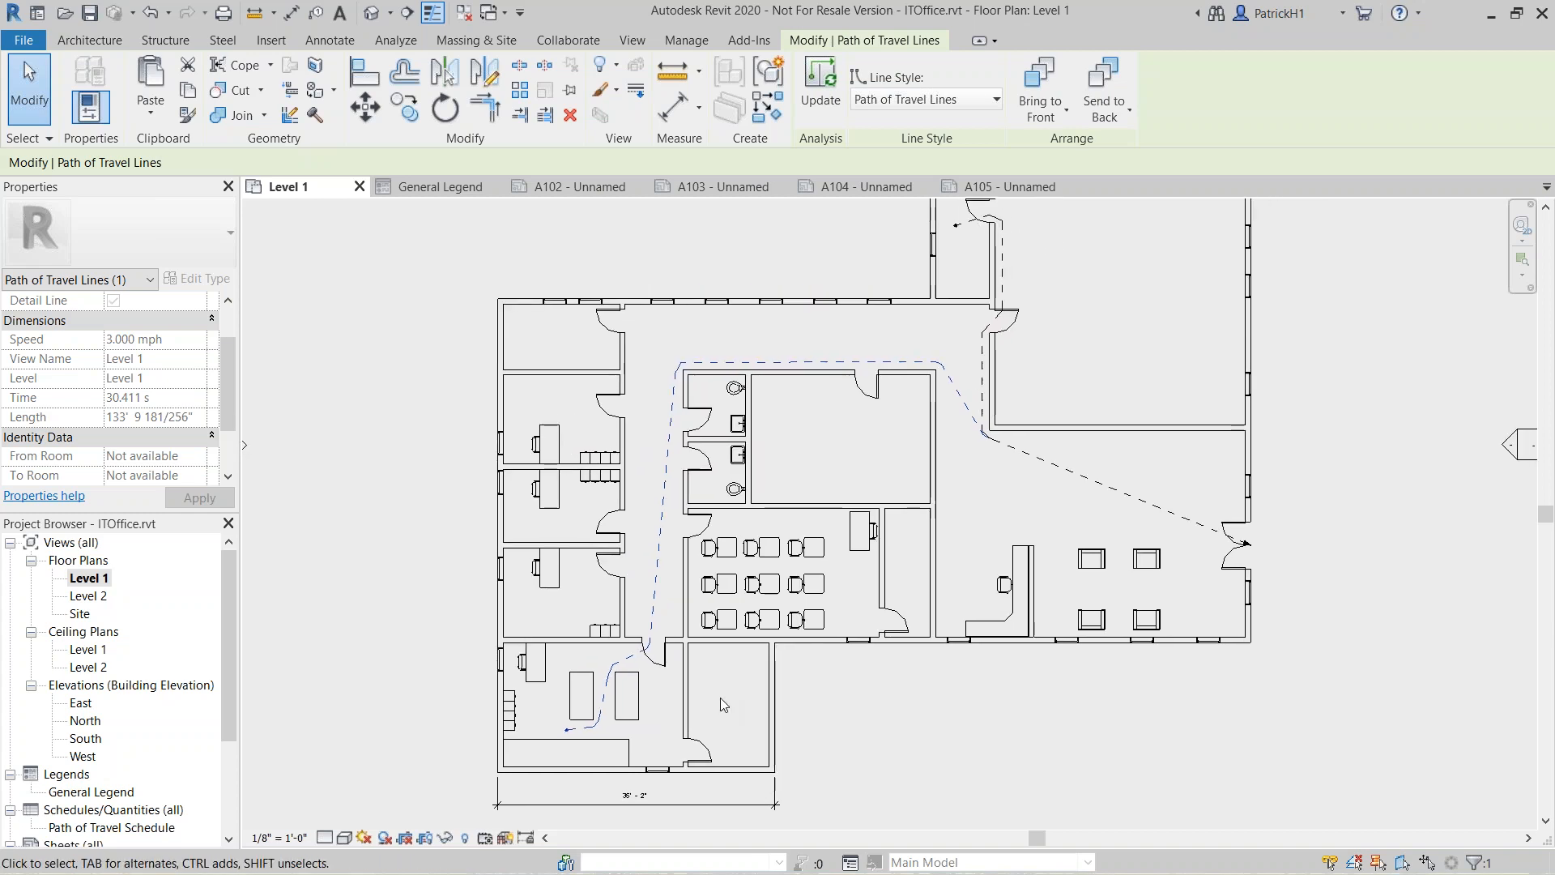
Open the Path of Travel Schedule and review the length, speed and time listed for each path
{"action": "left_click_drag", "start_coordinate": [236, 590], "coordinate": [215, 648]}
{"action": "left_click", "coordinate": [117, 738]}
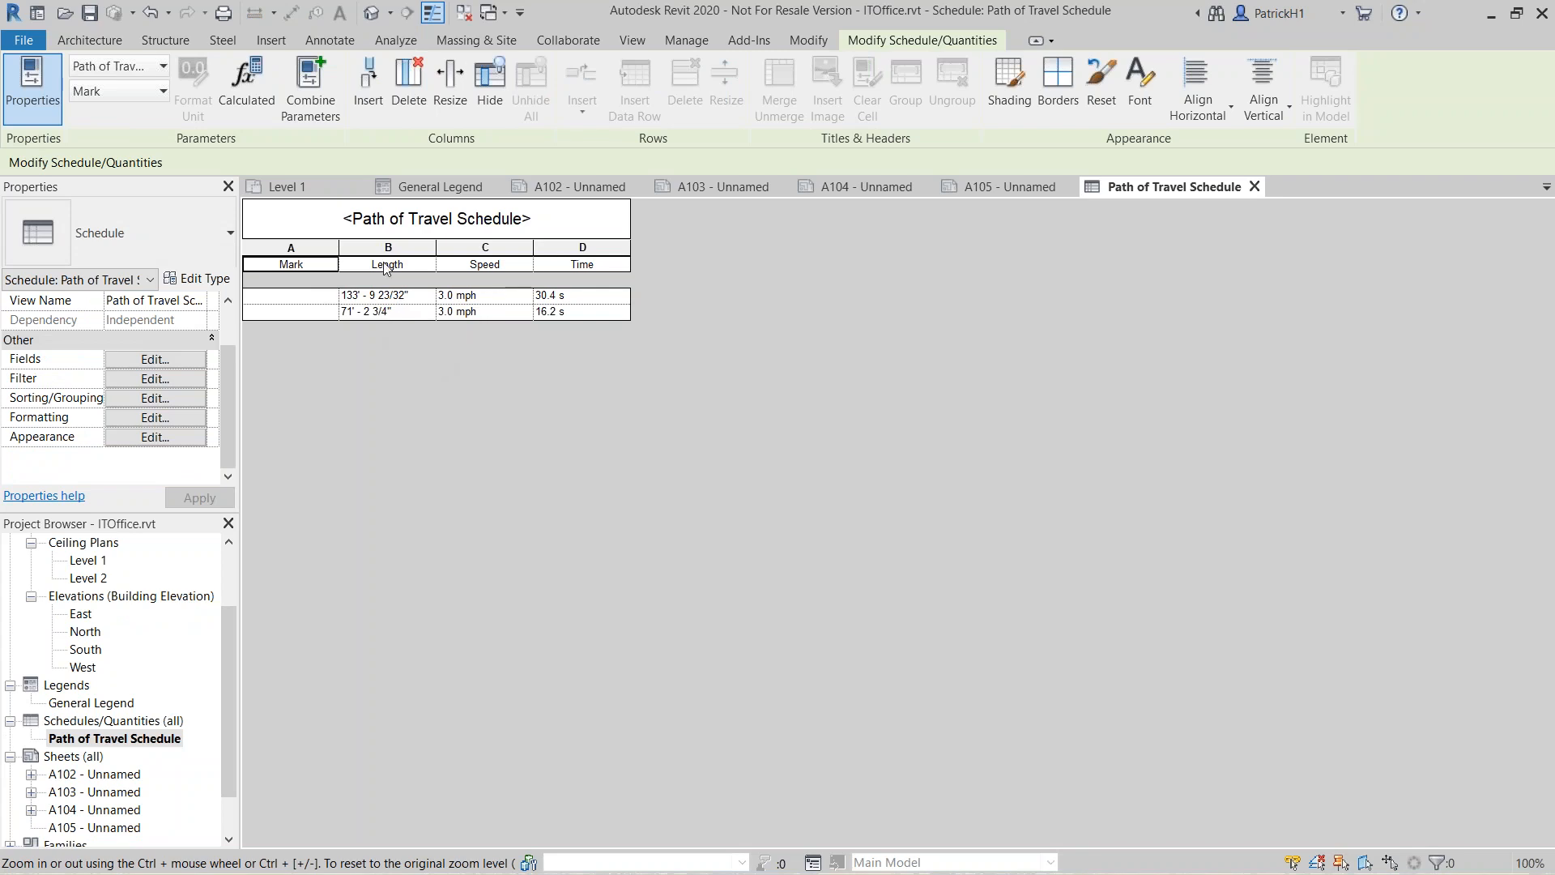
{"action": "left_click", "coordinate": [291, 296]}
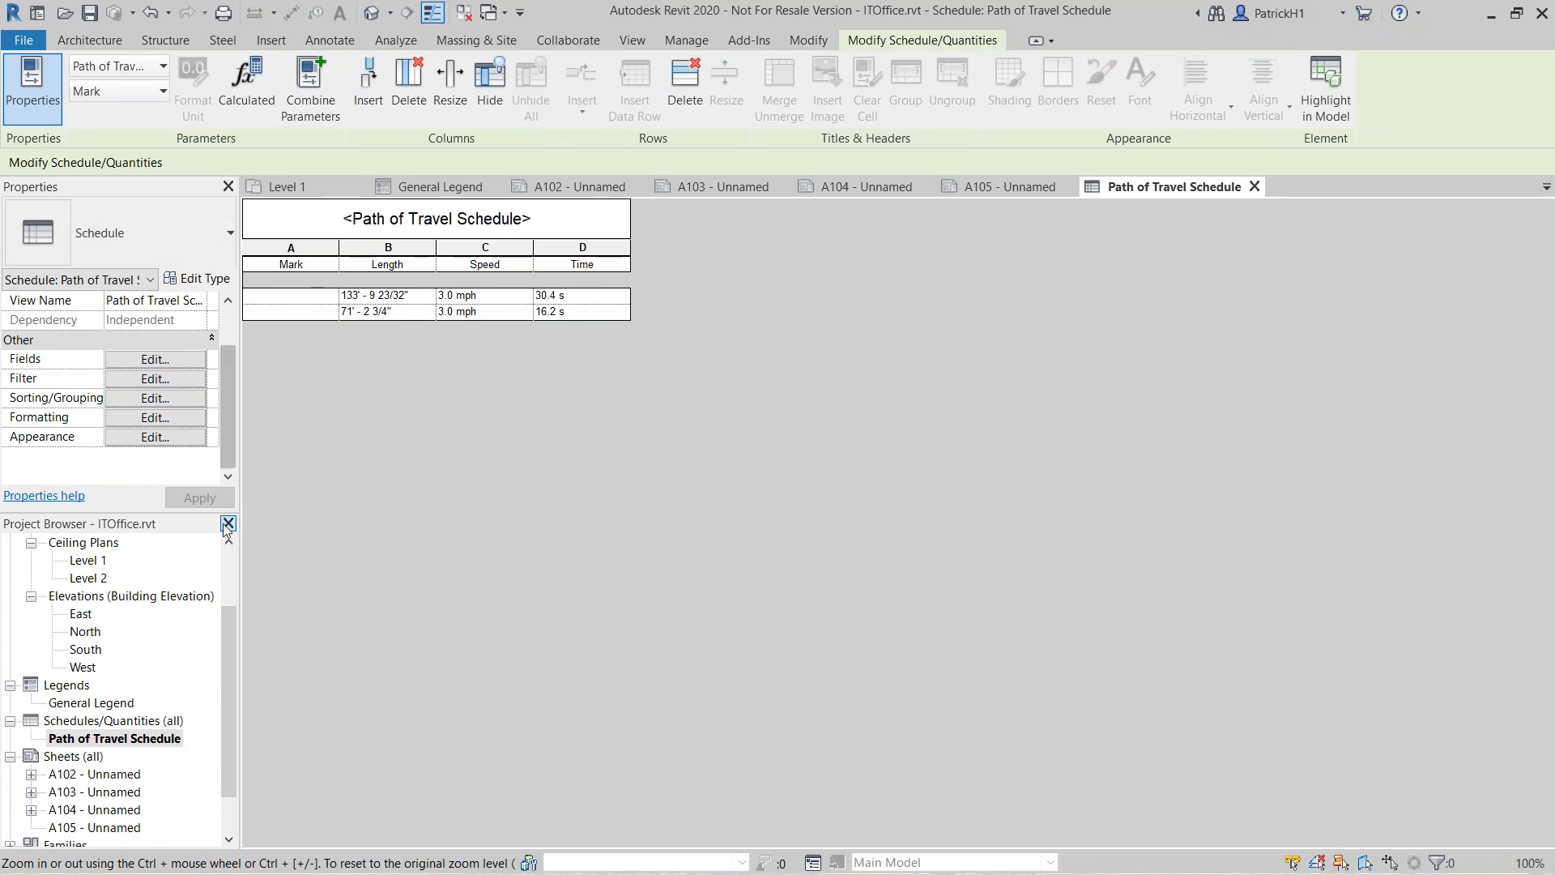
Return to the Level 1 floor plan, deselect the path and review both travel routes across the whole layout
{"action": "left_click_drag", "start_coordinate": [225, 652], "coordinate": [225, 545]}
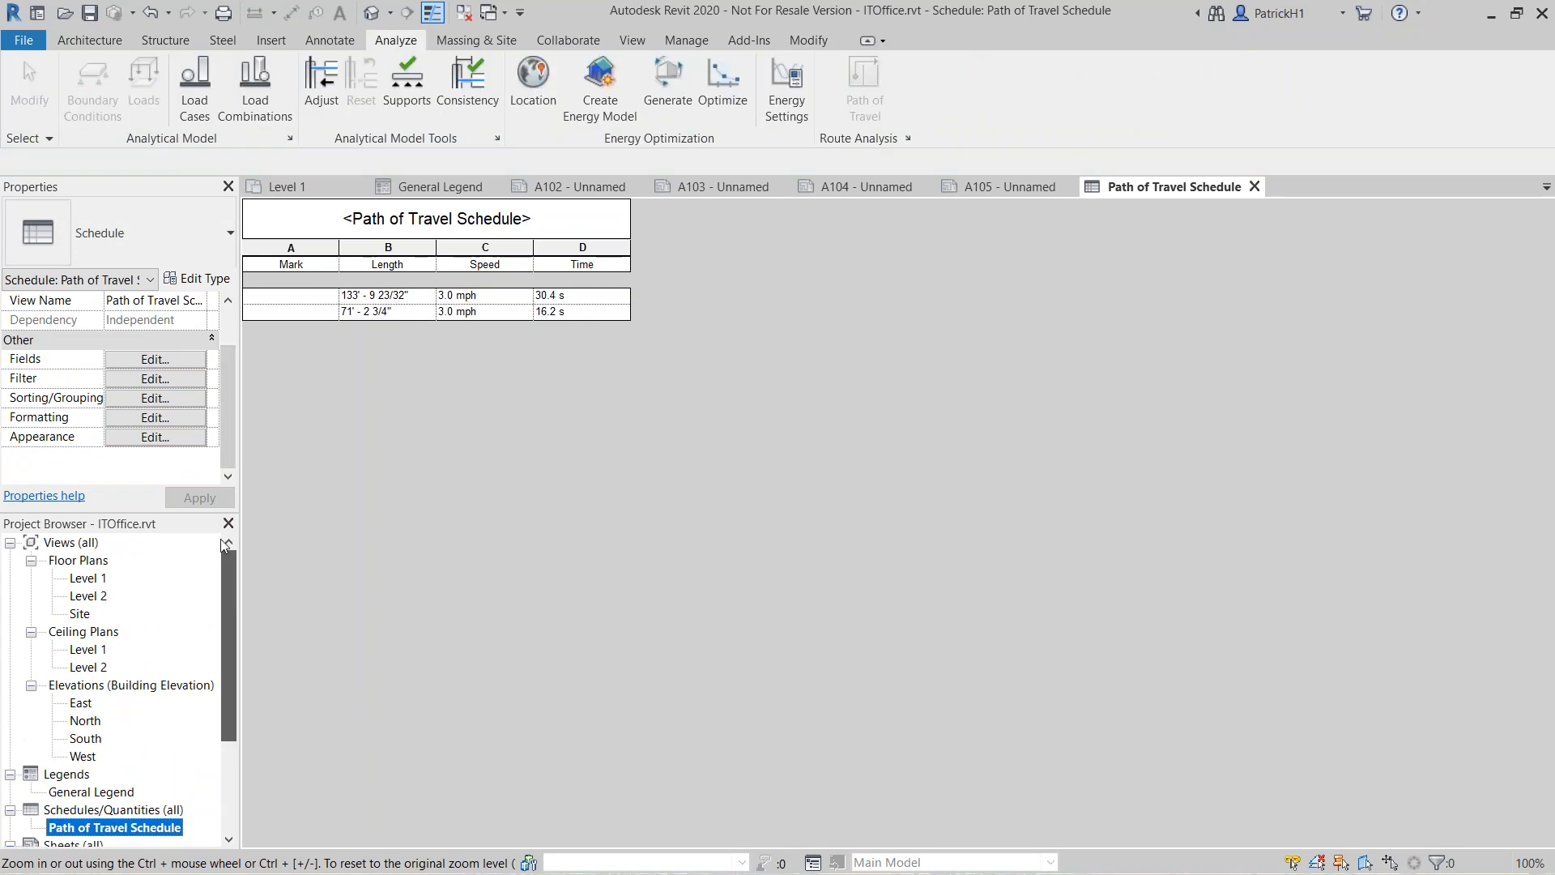
{"action": "double_click", "coordinate": [88, 577]}
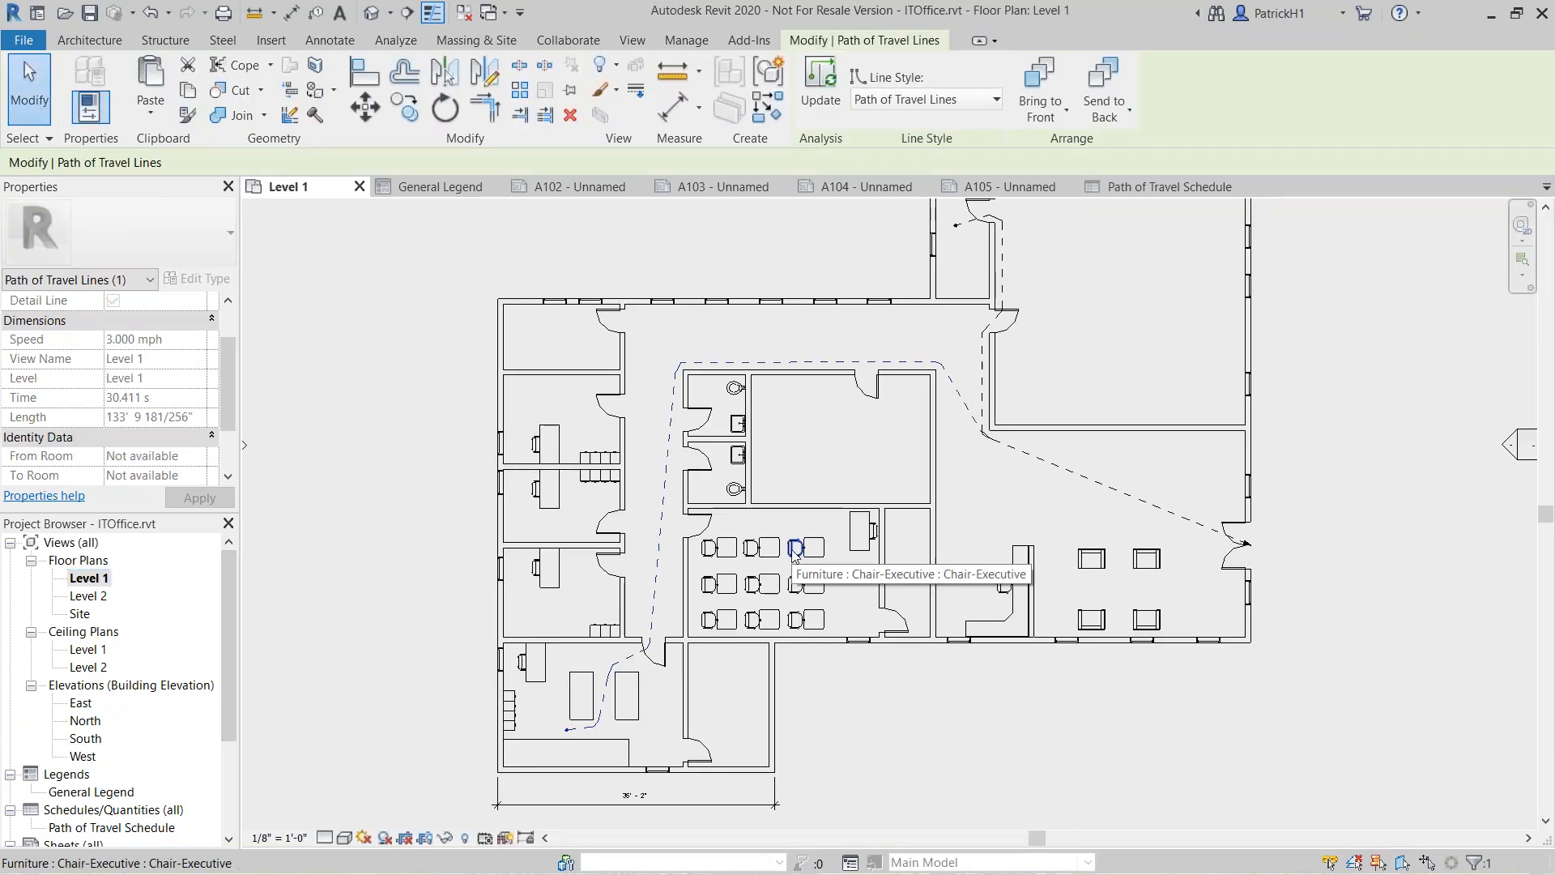
{"action": "left_click", "coordinate": [1164, 729]}
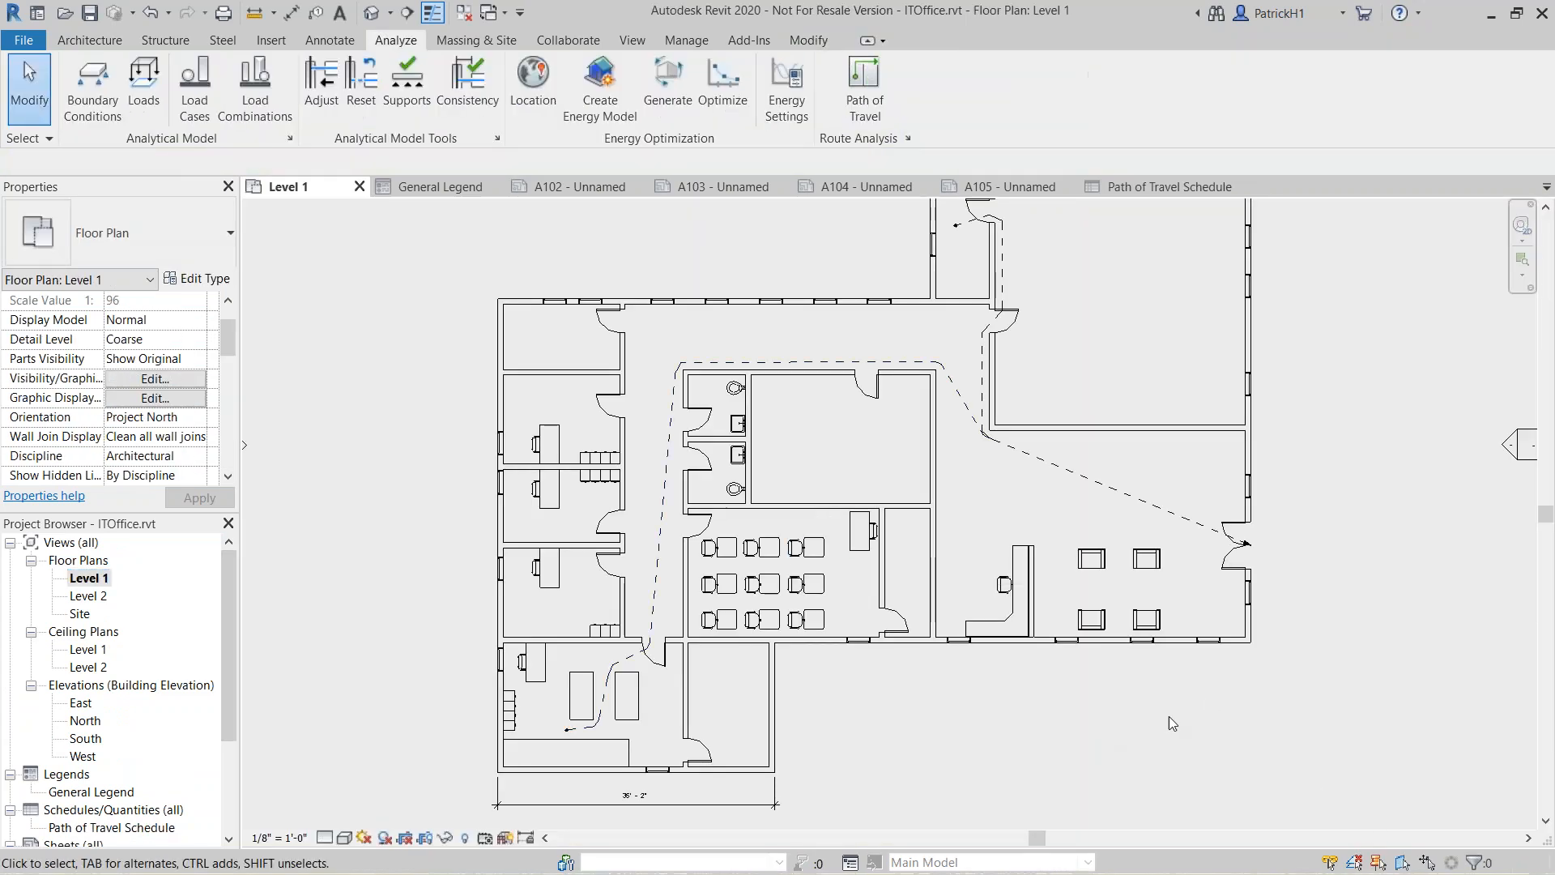
{"action": "scroll", "coordinate": [1291, 519], "scroll_direction": "down", "scroll_amount": 1}
{"action": "scroll", "coordinate": [1291, 519], "scroll_direction": "down", "scroll_amount": 1}
{"action": "middle_click_drag", "start_coordinate": [1291, 518], "coordinate": [1175, 651]}
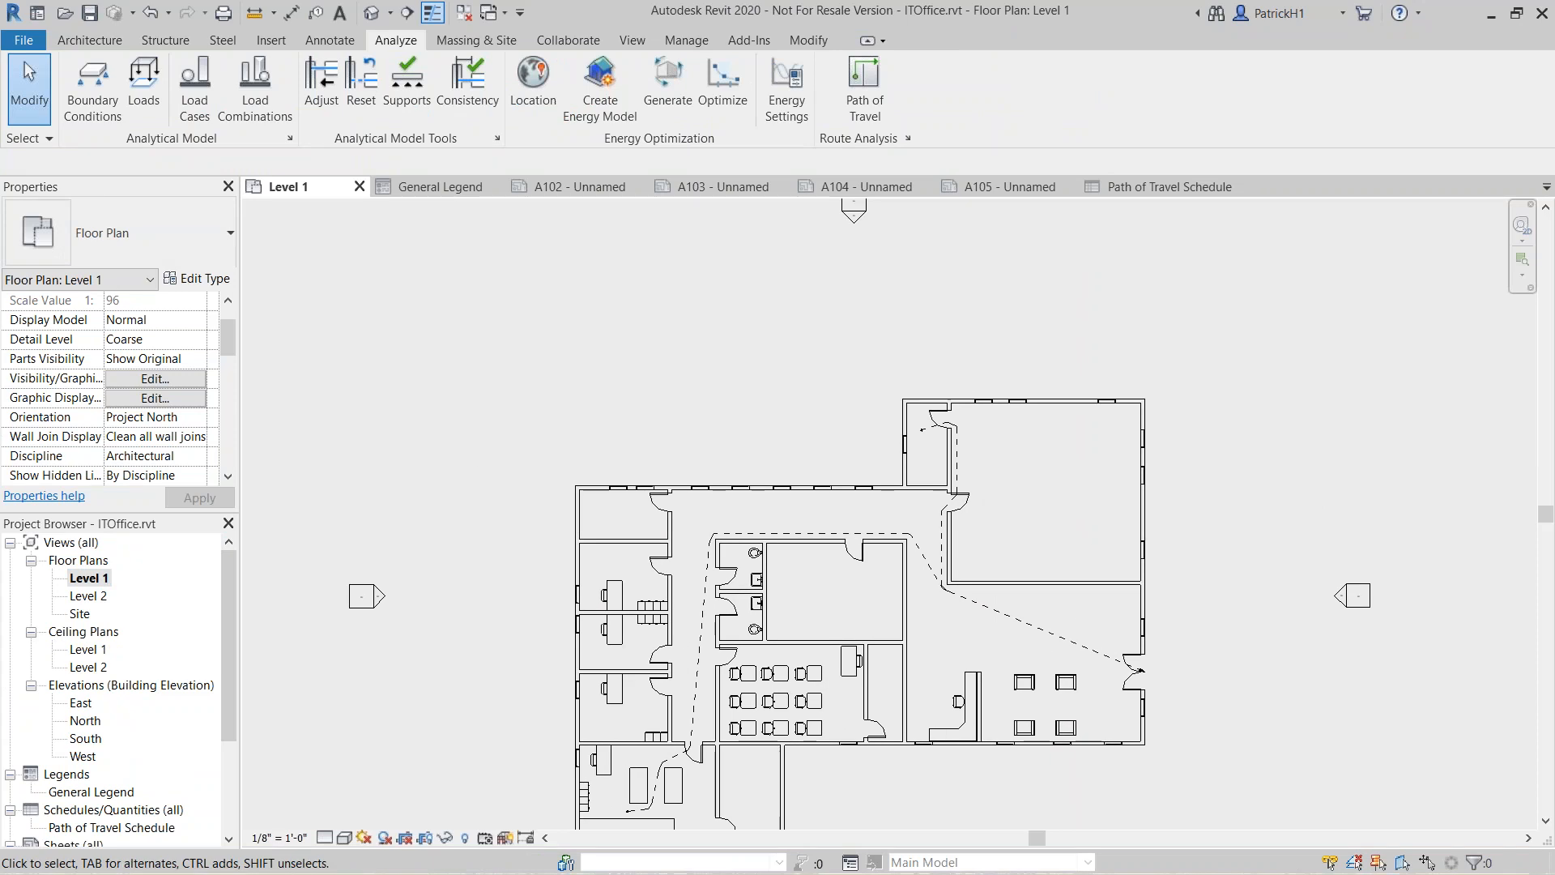
{"action": "middle_click_drag", "start_coordinate": [1182, 702], "coordinate": [1130, 528]}
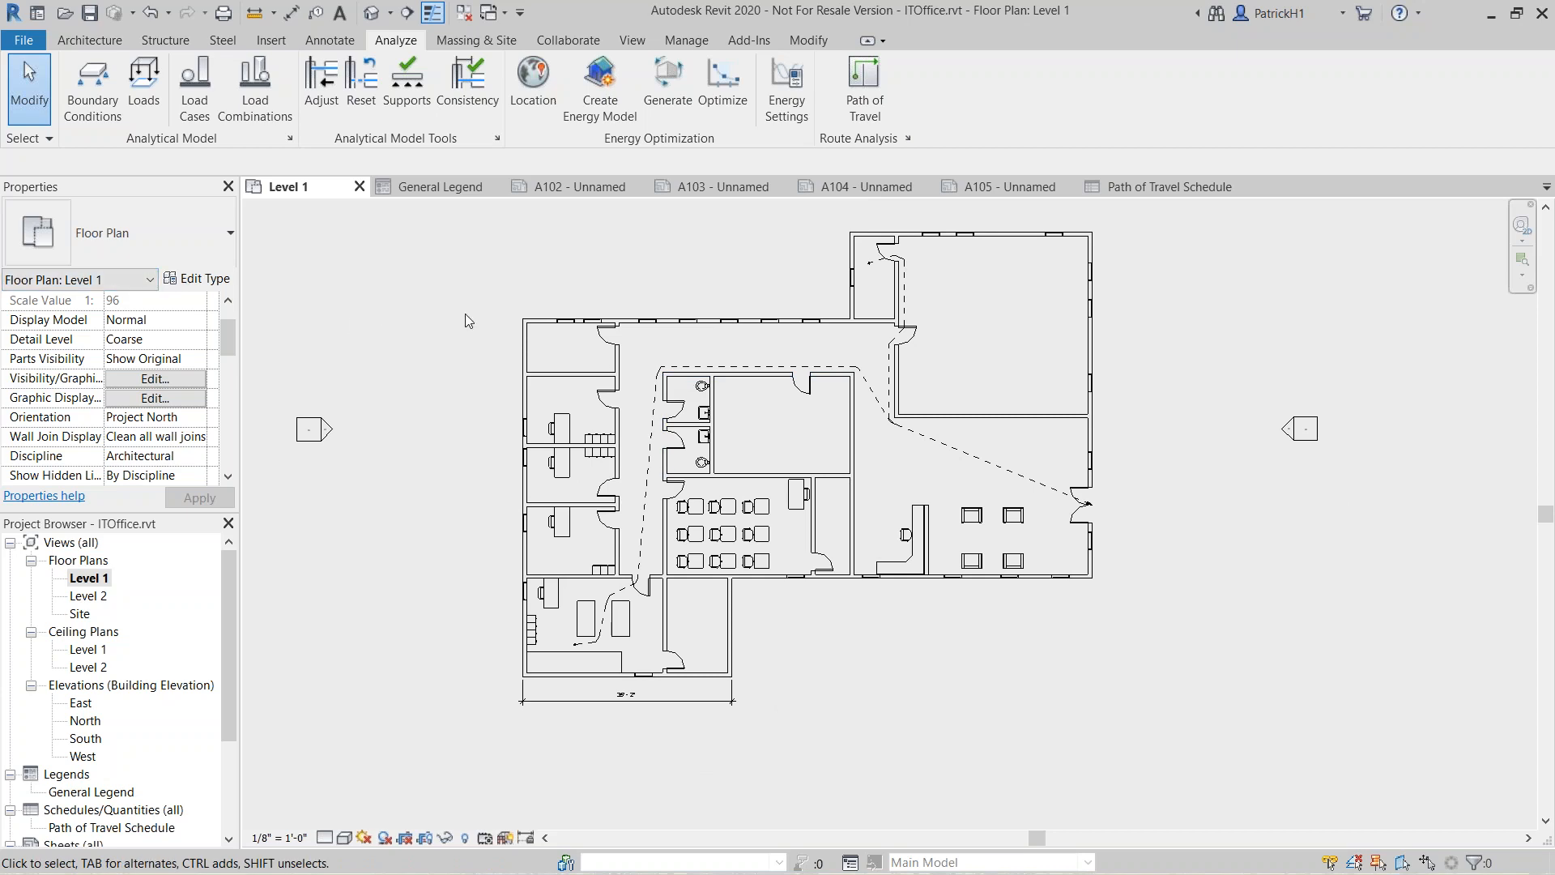
Switch to the PowerPoint slide show and advance to the Q&A slide
{"action": "key", "text": "alt+Tab"}
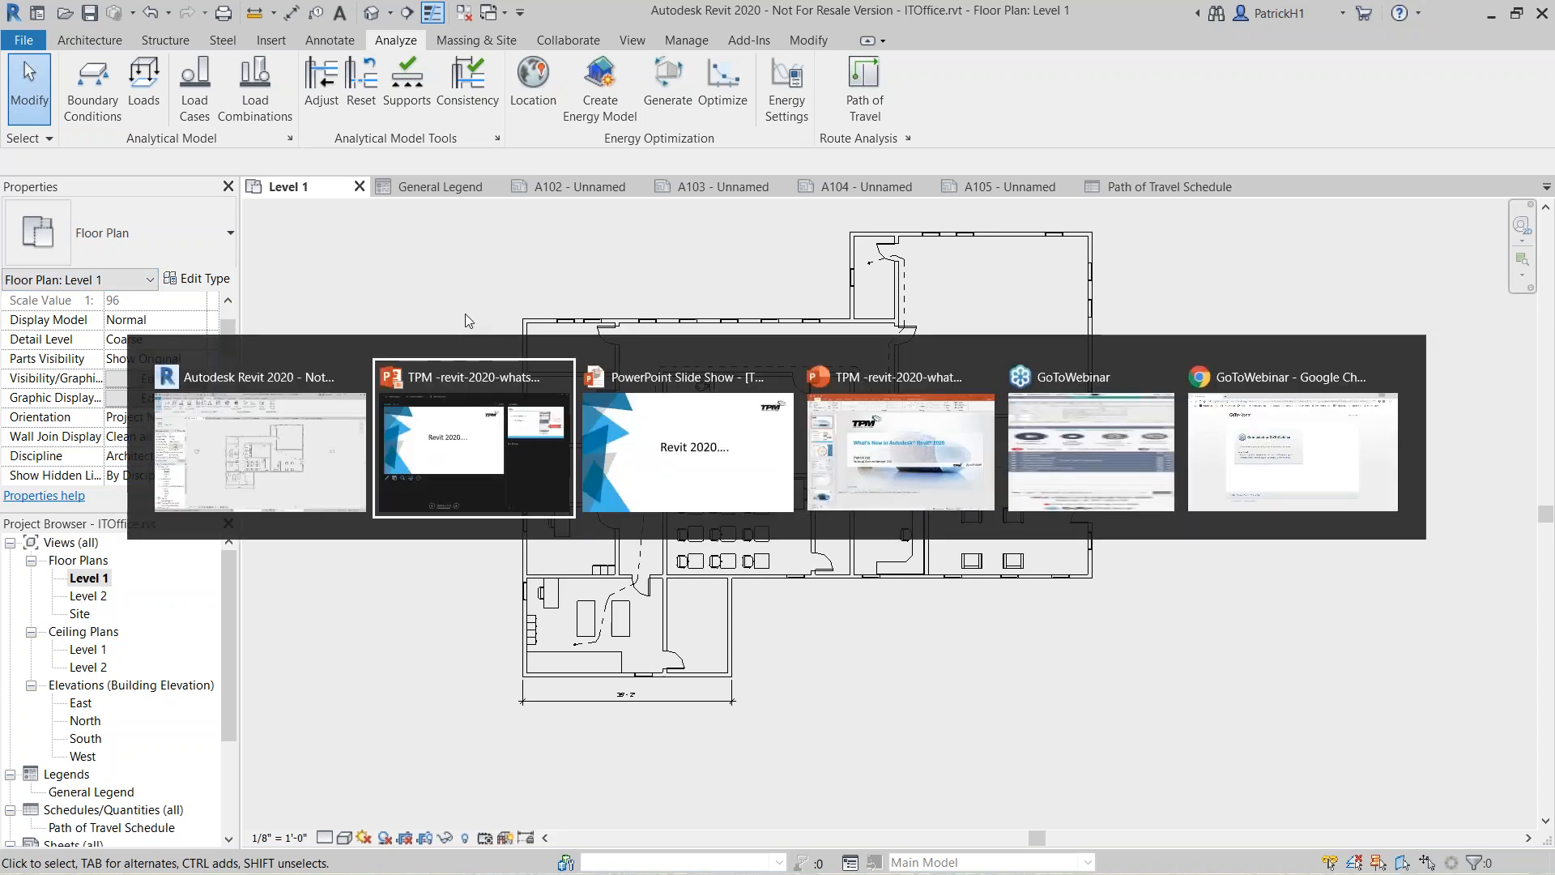
{"action": "key", "text": "Right"}
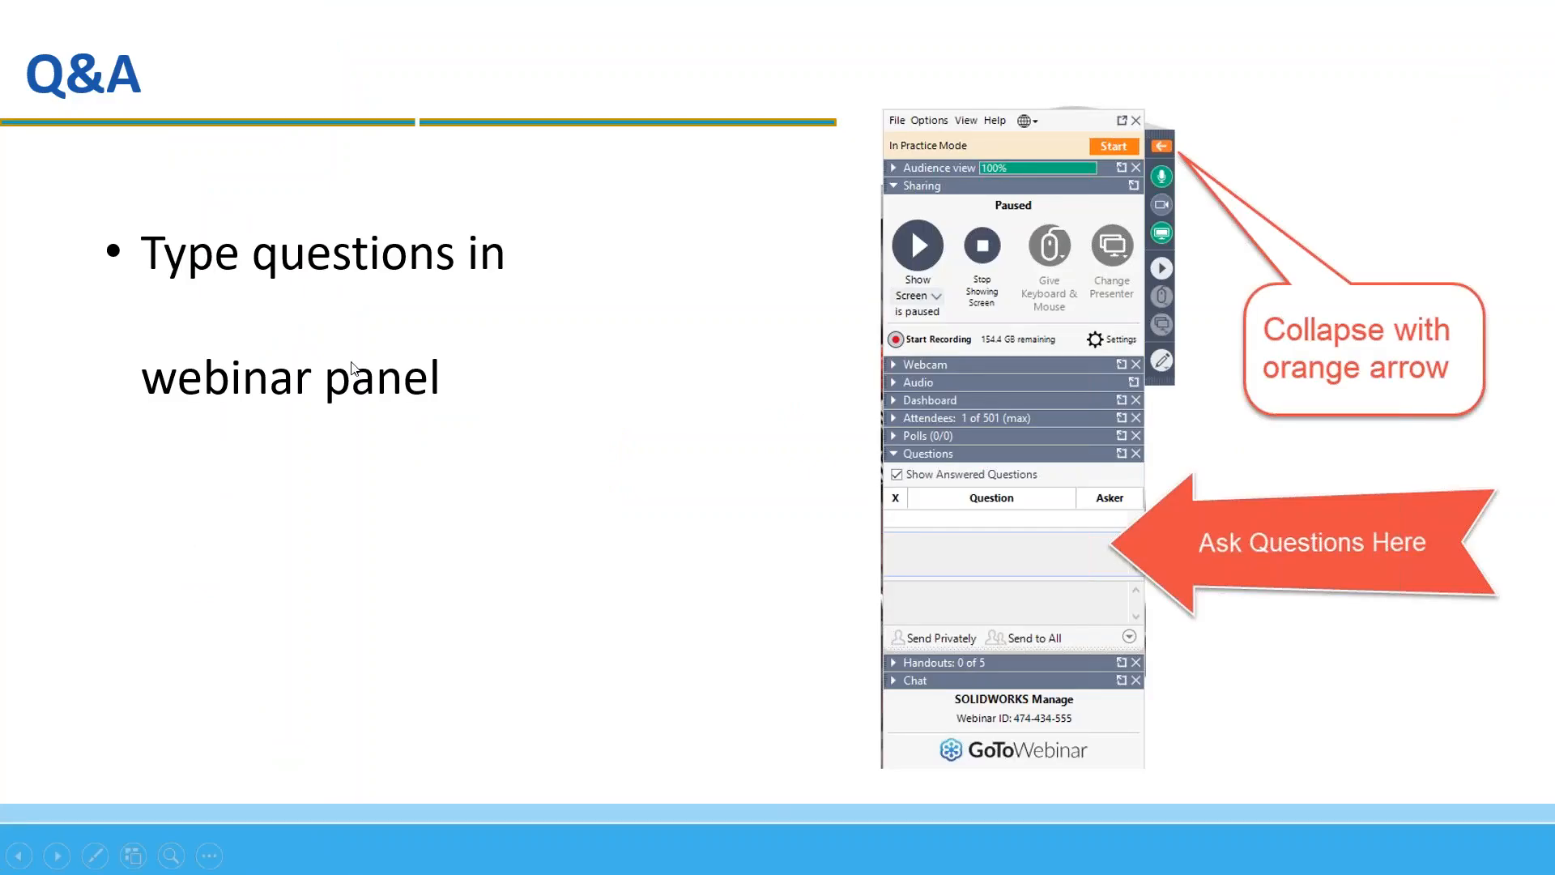